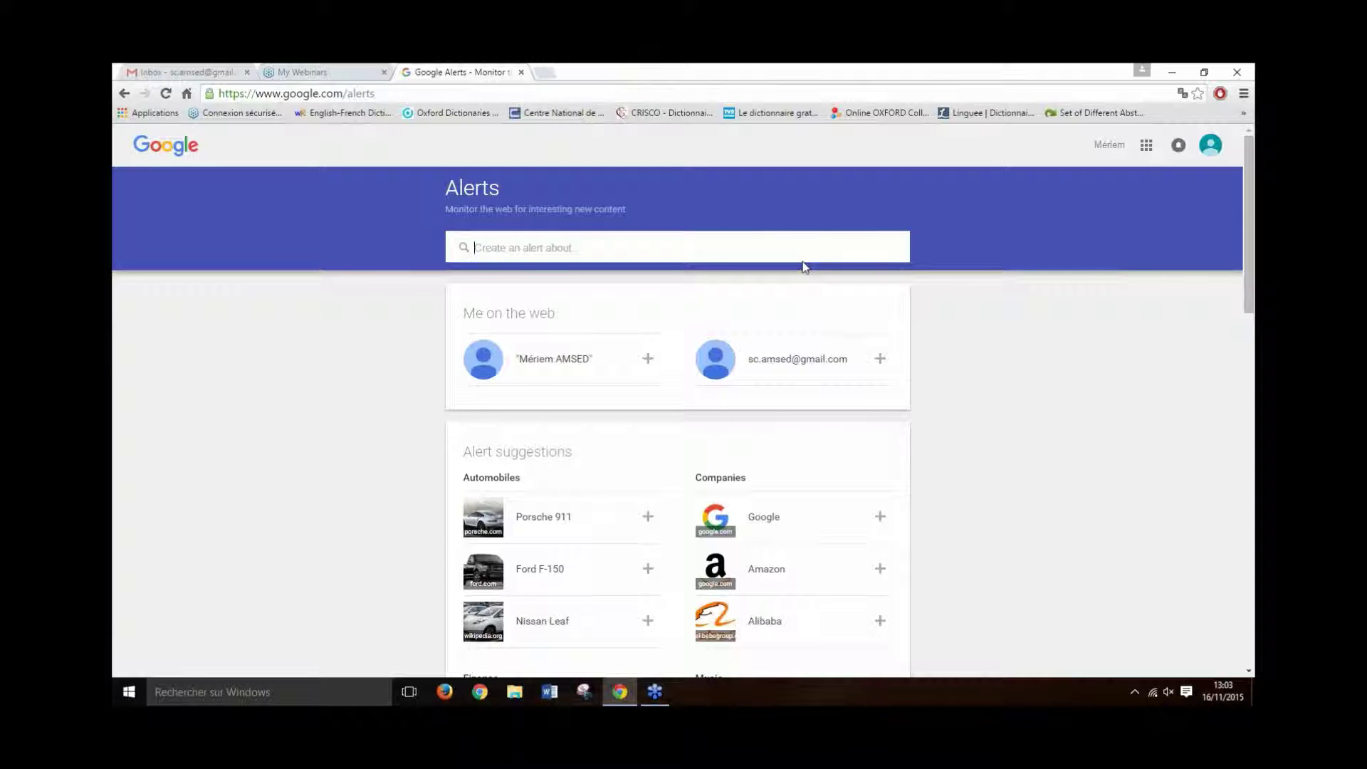
Step: Enter "jazz music" as the topic for a new alert and review the preview of news and web results
{"action": "type", "text": "jazz music"}
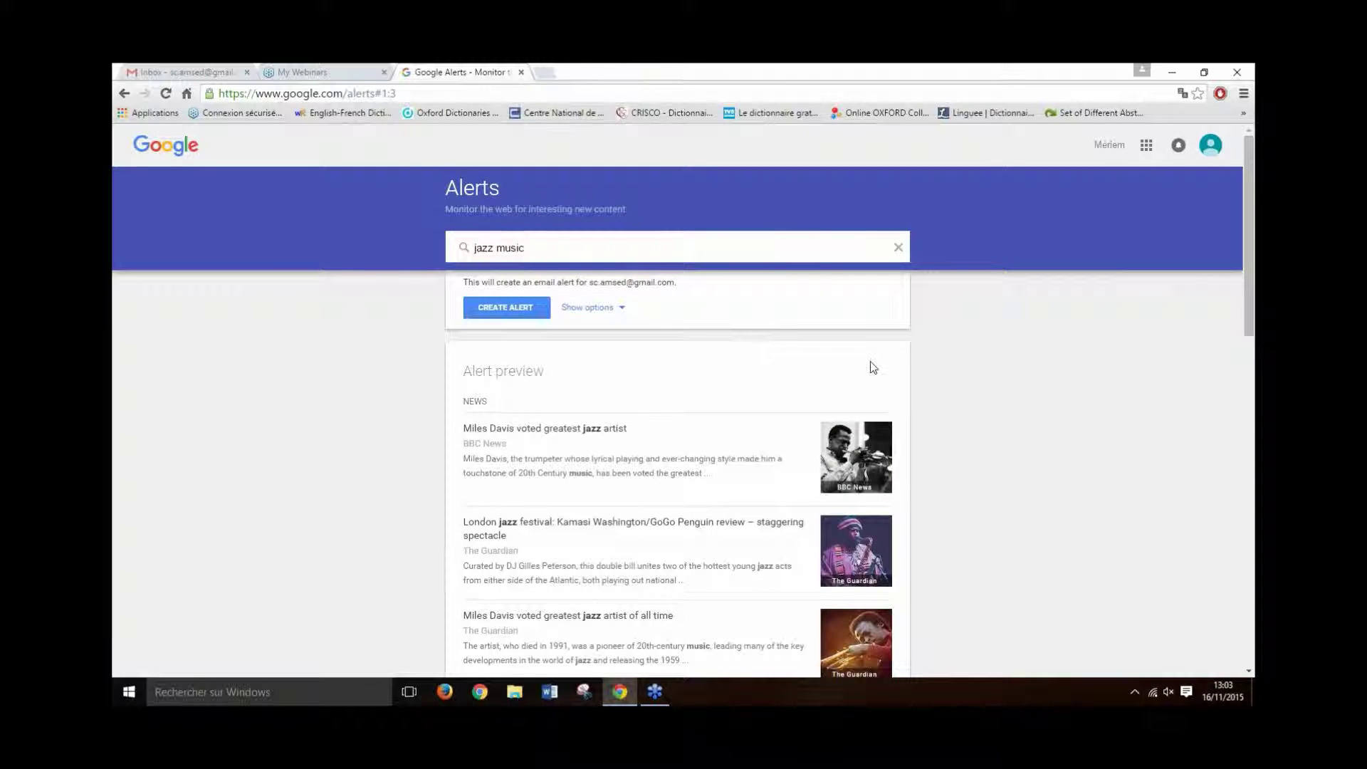
{"action": "scroll", "coordinate": [894, 382], "scroll_direction": "down", "scroll_amount": 4}
{"action": "scroll", "coordinate": [899, 382], "scroll_direction": "up", "scroll_amount": 3}
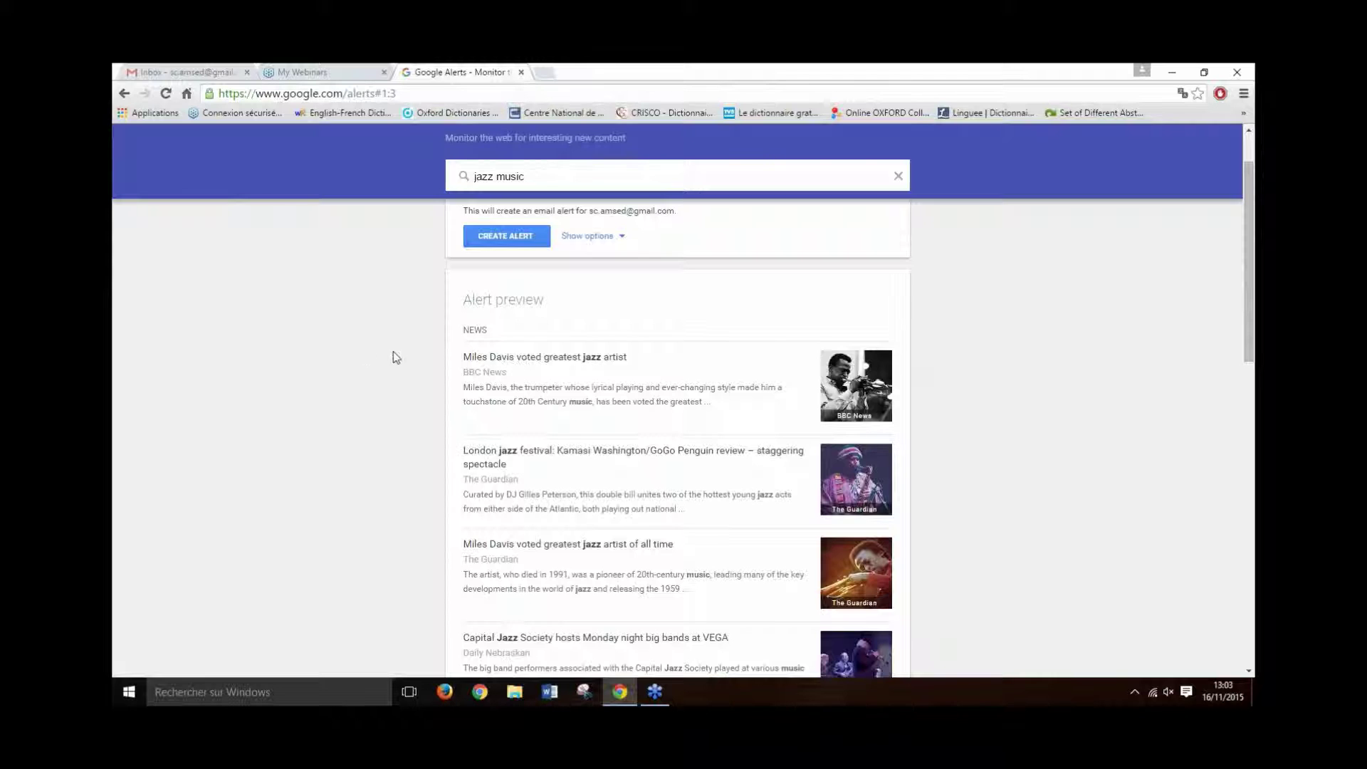
{"action": "scroll", "coordinate": [400, 356], "scroll_direction": "down", "scroll_amount": 10}
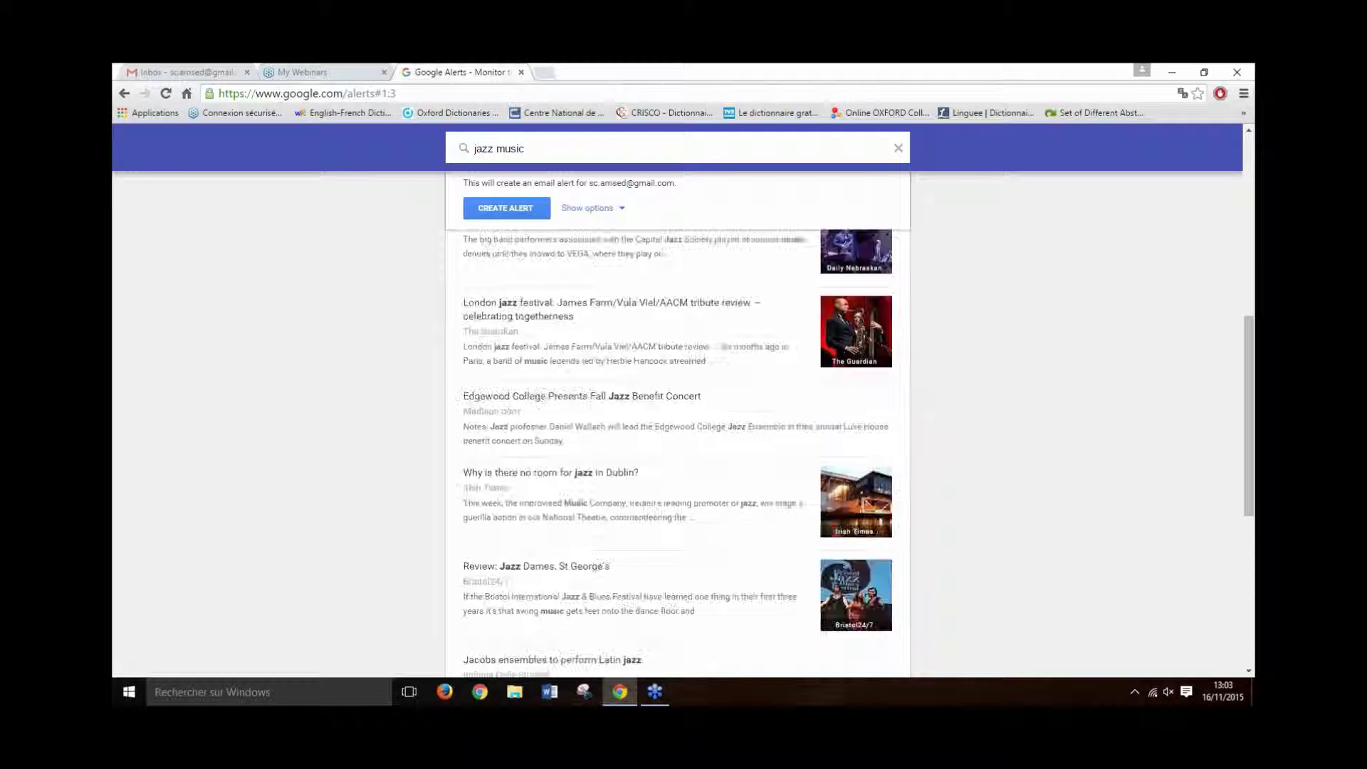
{"action": "scroll", "coordinate": [467, 378], "scroll_direction": "down", "scroll_amount": 3}
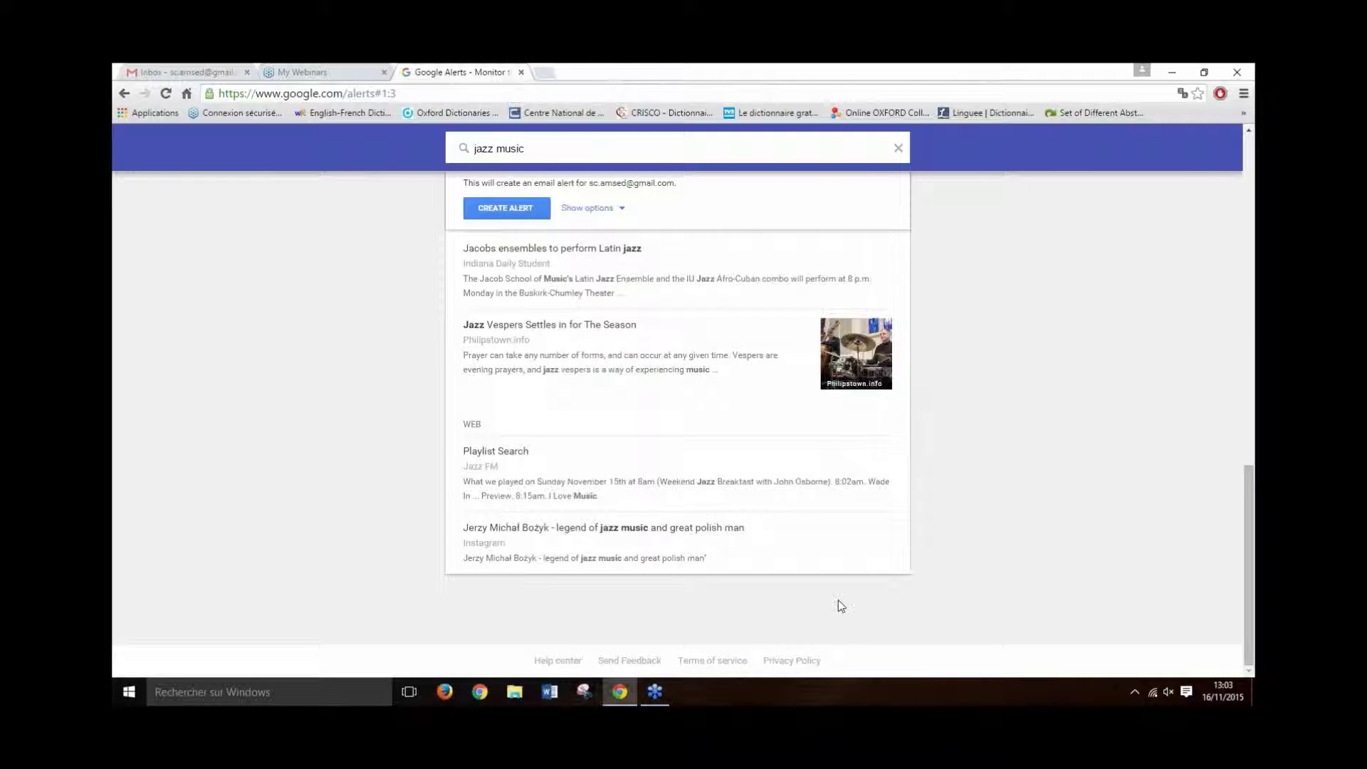
{"action": "scroll", "coordinate": [784, 569], "scroll_direction": "up", "scroll_amount": 2}
{"action": "scroll", "coordinate": [829, 599], "scroll_direction": "up", "scroll_amount": 6}
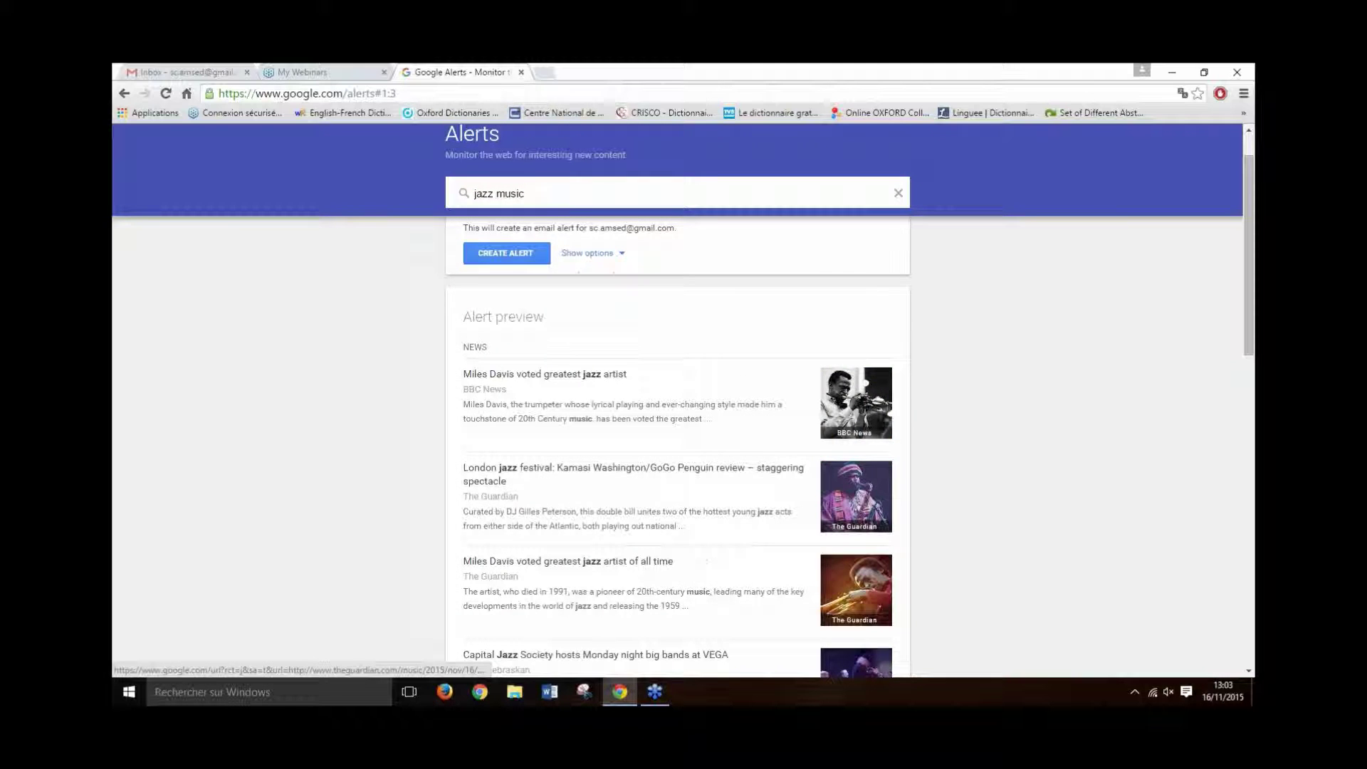
{"action": "scroll", "coordinate": [665, 510], "scroll_direction": "down", "scroll_amount": 10}
{"action": "scroll", "coordinate": [657, 507], "scroll_direction": "up", "scroll_amount": 8}
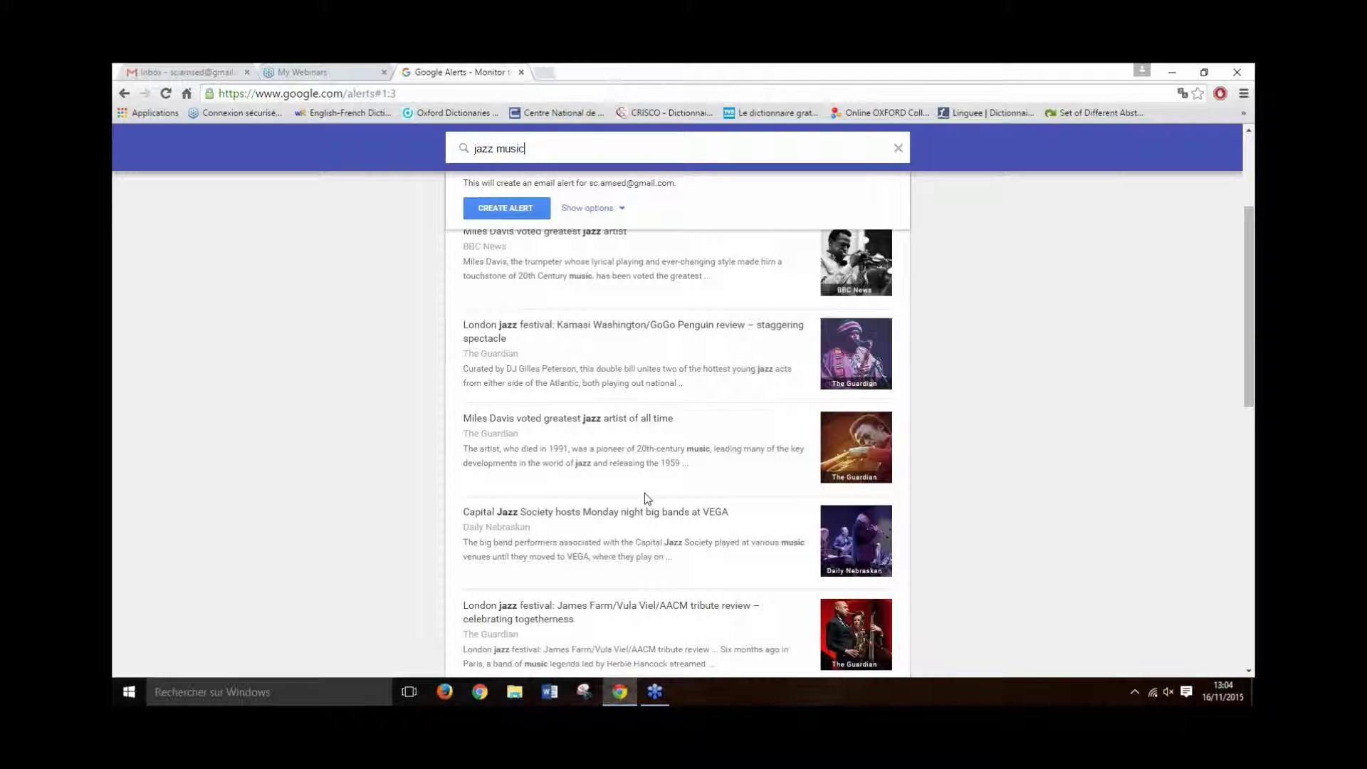
{"action": "scroll", "coordinate": [644, 493], "scroll_direction": "up", "scroll_amount": 3}
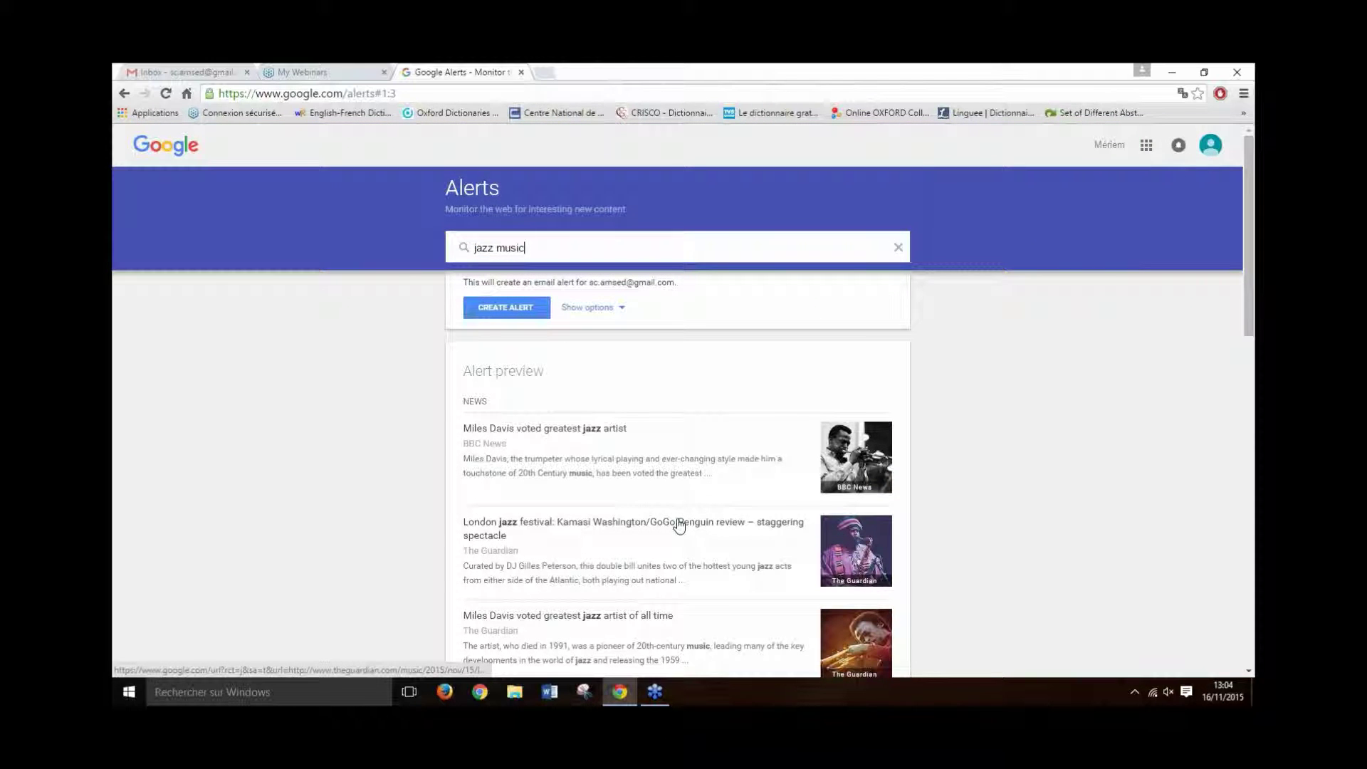
{"action": "scroll", "coordinate": [649, 436], "scroll_direction": "down", "scroll_amount": 1}
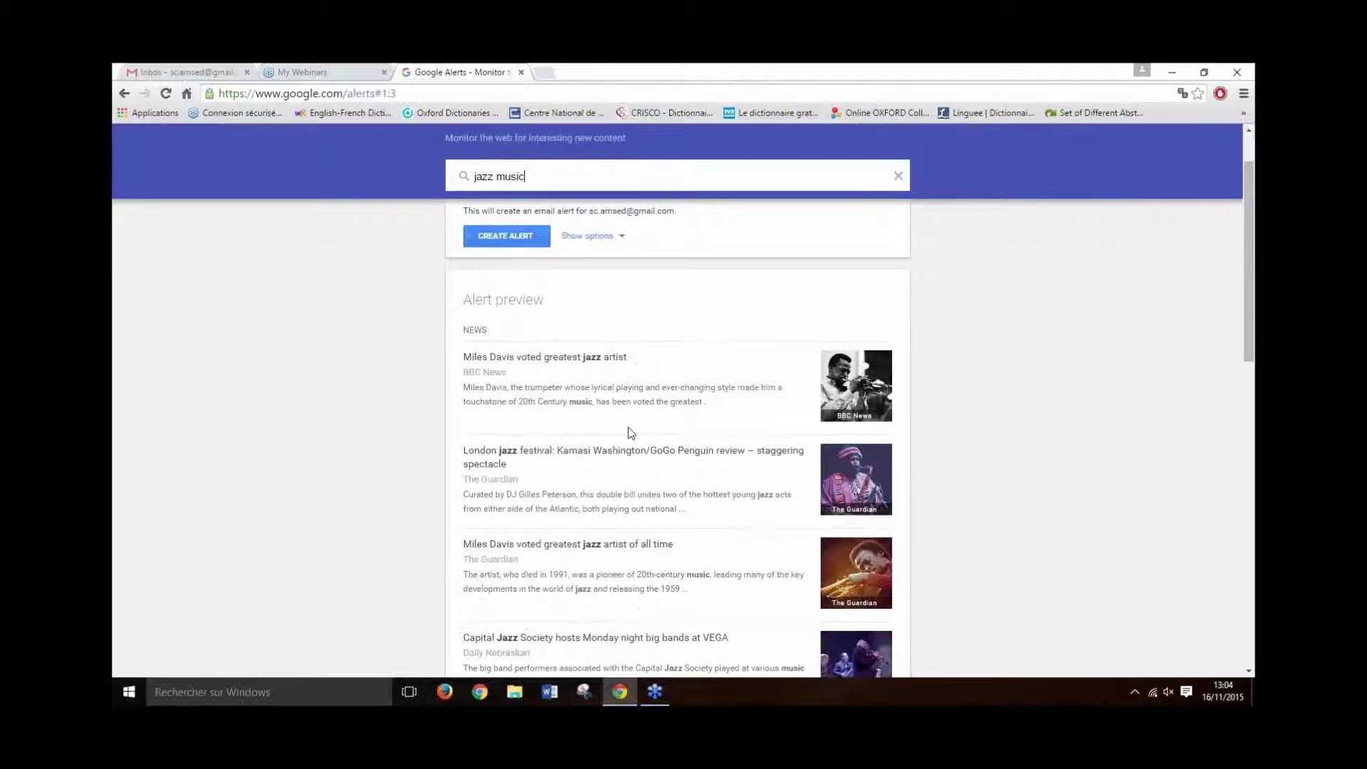
{"action": "scroll", "coordinate": [631, 433], "scroll_direction": "down", "scroll_amount": 6}
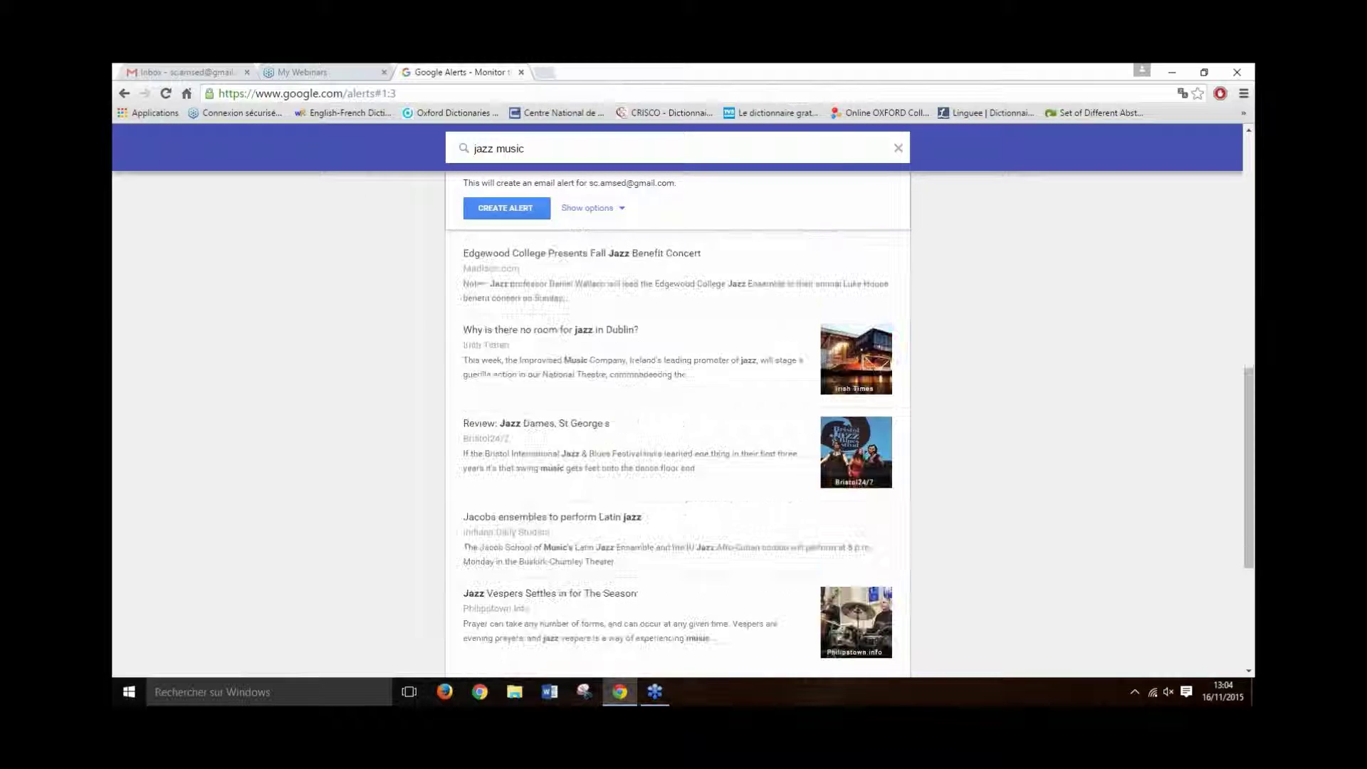
Step: Narrow the alert topic to "jazz music video" and check its preview
{"action": "type", "text": "vide"}
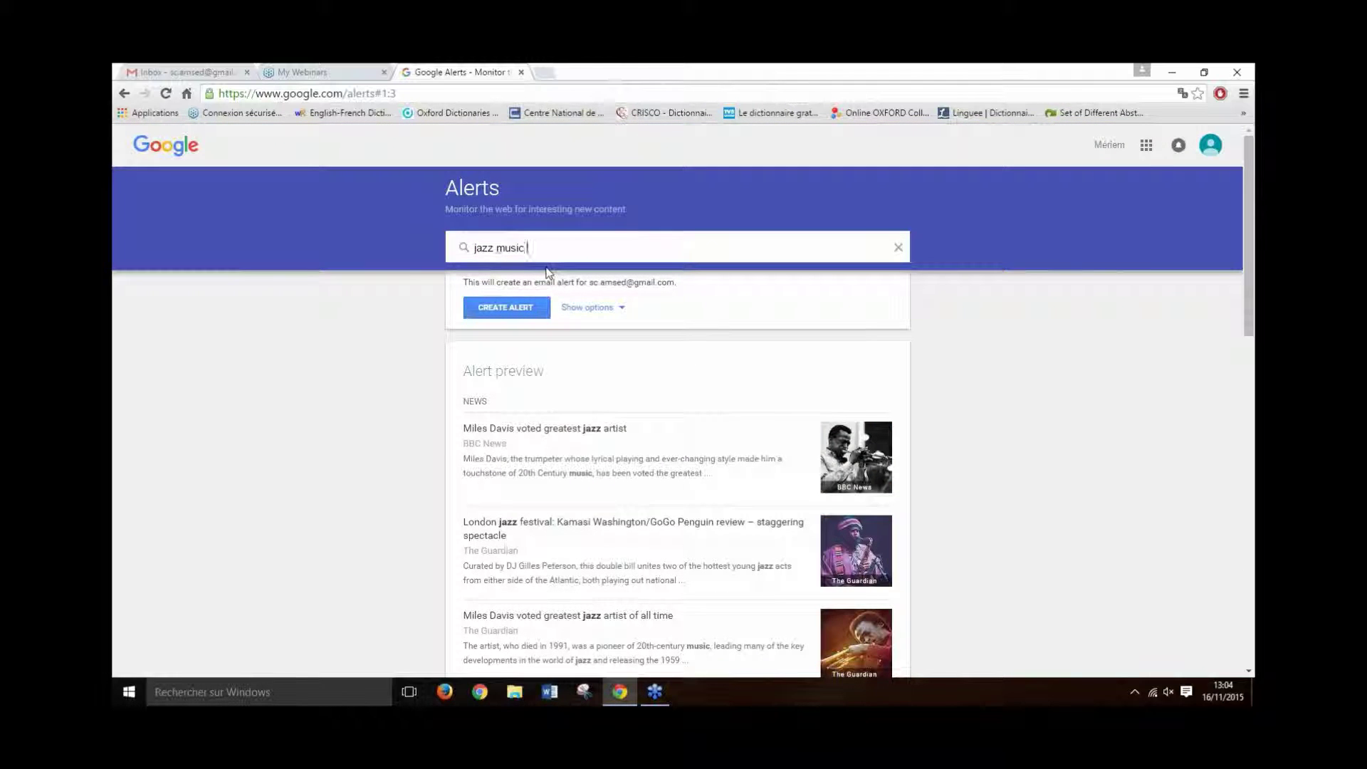
{"action": "type", "text": "o"}
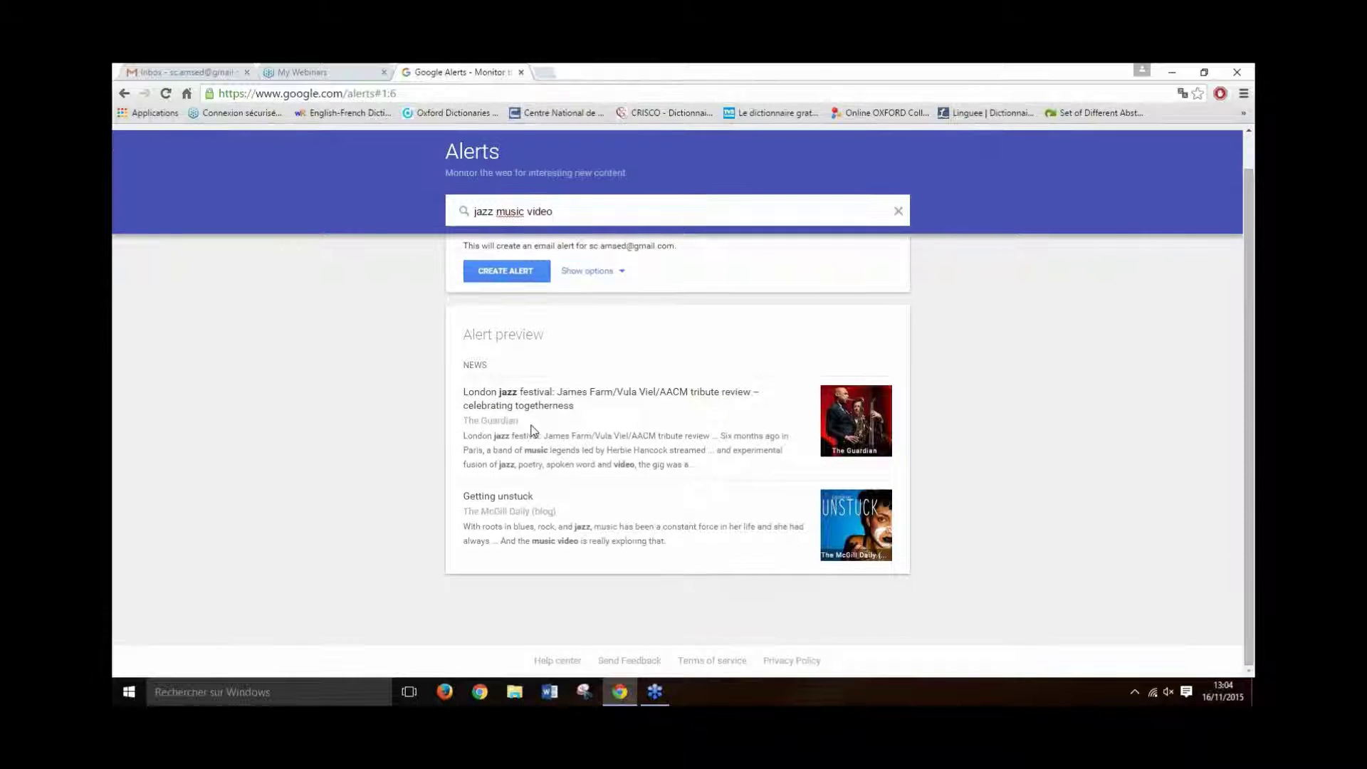
Step: Shorten the alert topic to "jazz", look through its preview and create the alert
{"action": "left_click_drag", "start_coordinate": [559, 247], "coordinate": [498, 251]}
{"action": "key", "text": "BackSpace"}
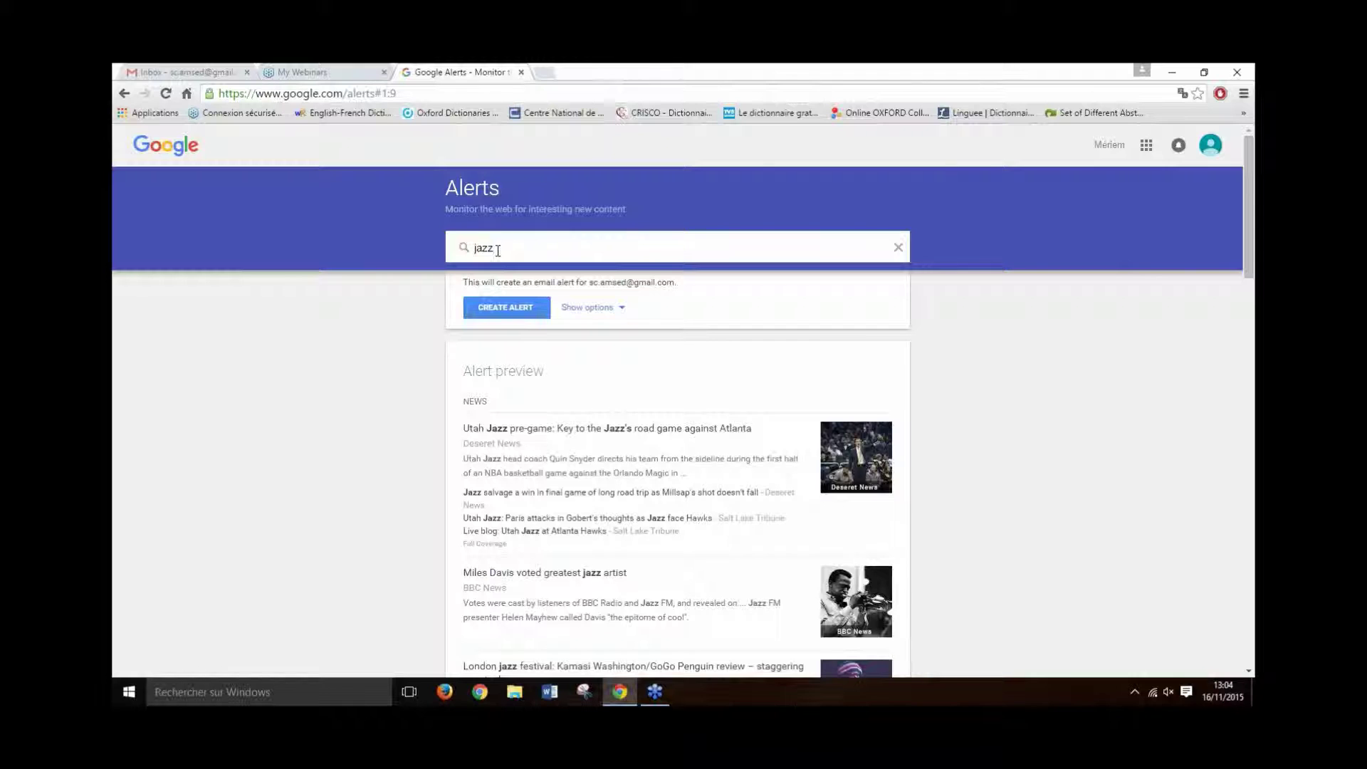
{"action": "scroll", "coordinate": [617, 379], "scroll_direction": "down", "scroll_amount": 8}
{"action": "scroll", "coordinate": [613, 380], "scroll_direction": "down", "scroll_amount": 10}
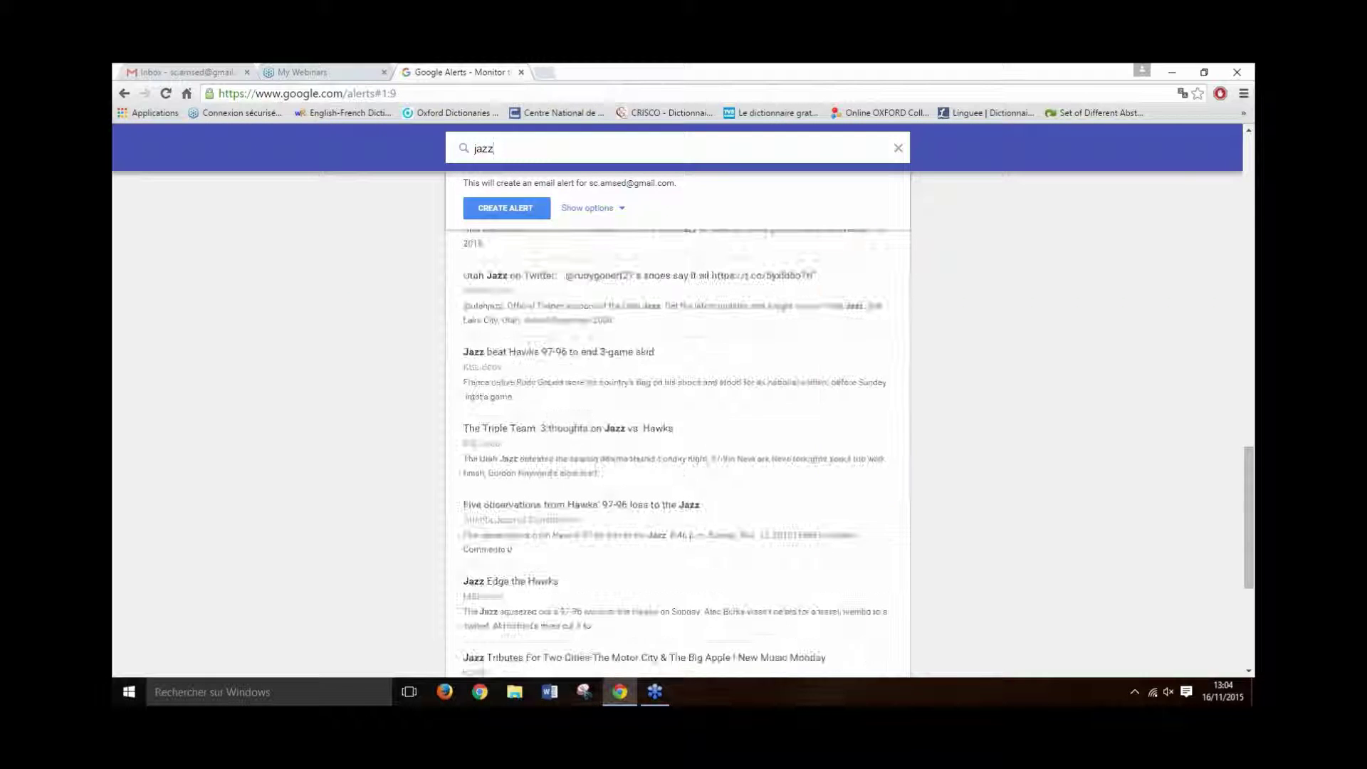
{"action": "scroll", "coordinate": [677, 427], "scroll_direction": "down", "scroll_amount": 10}
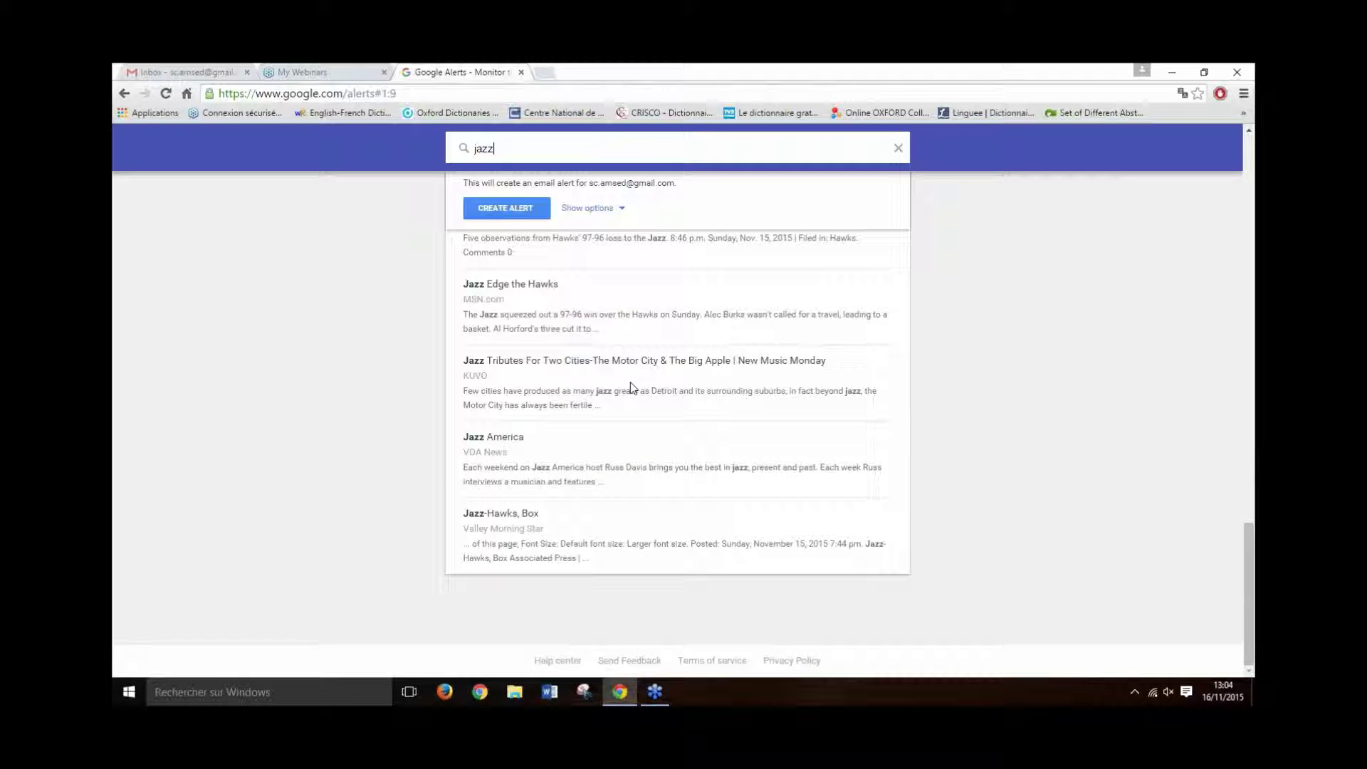
{"action": "scroll", "coordinate": [601, 391], "scroll_direction": "up", "scroll_amount": 15}
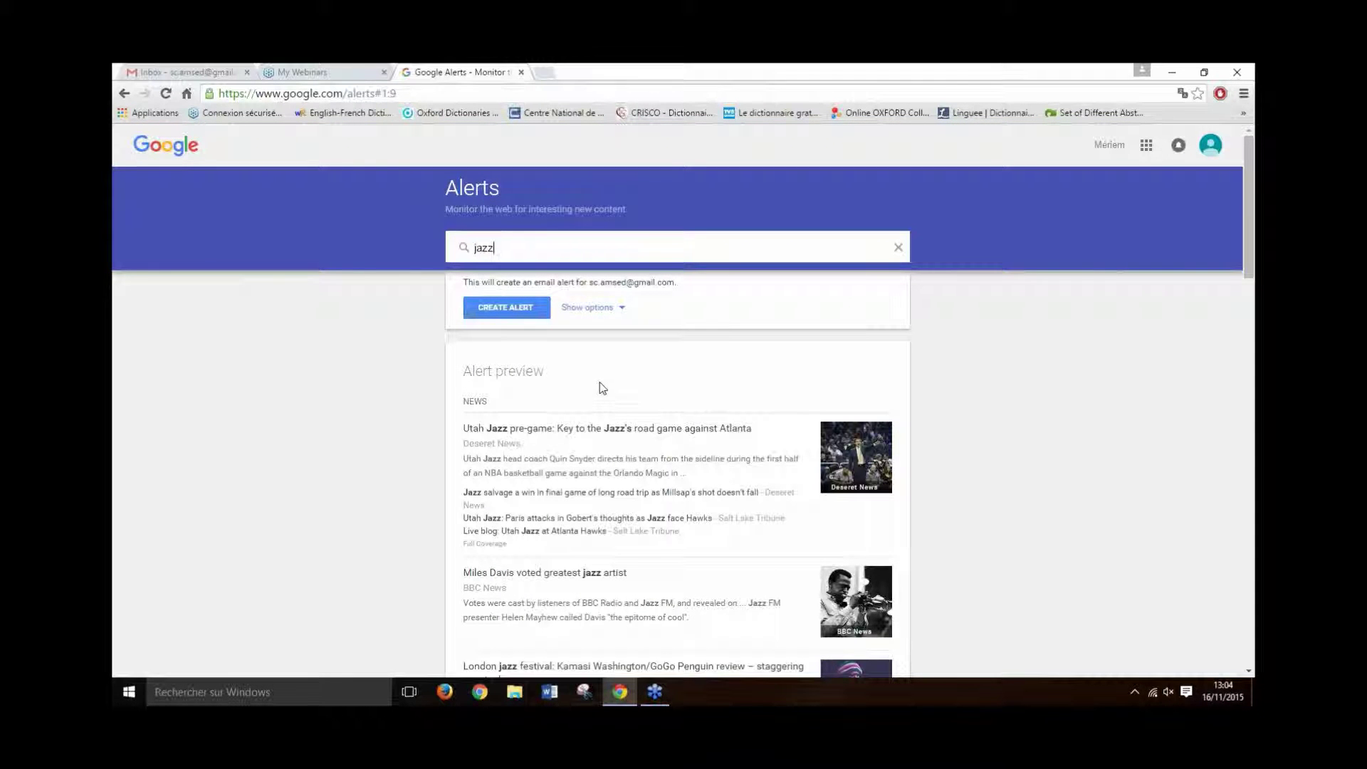
{"action": "left_click", "coordinate": [523, 309]}
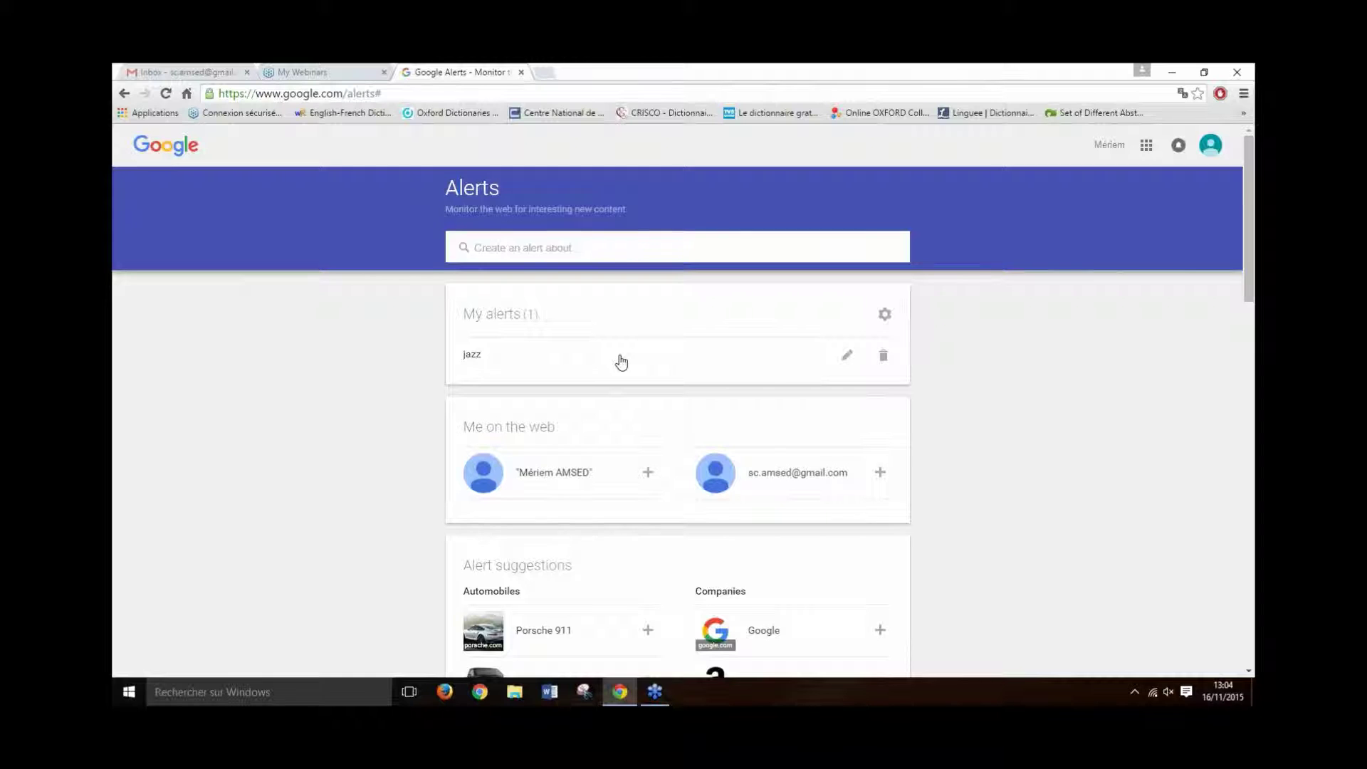
Step: Open the jazz alert for editing and examine the choices for how often it is sent and its sources
{"action": "left_click", "coordinate": [847, 356]}
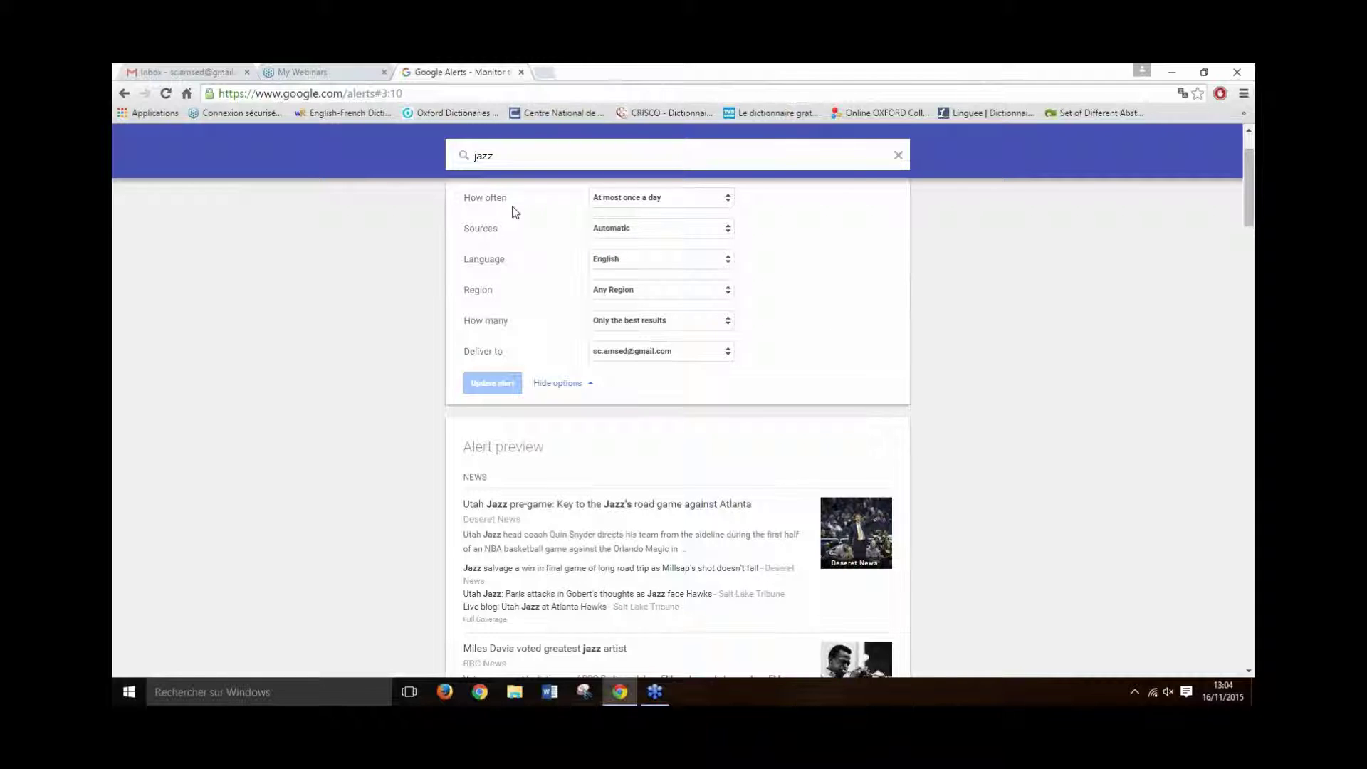
{"action": "left_click", "coordinate": [723, 201]}
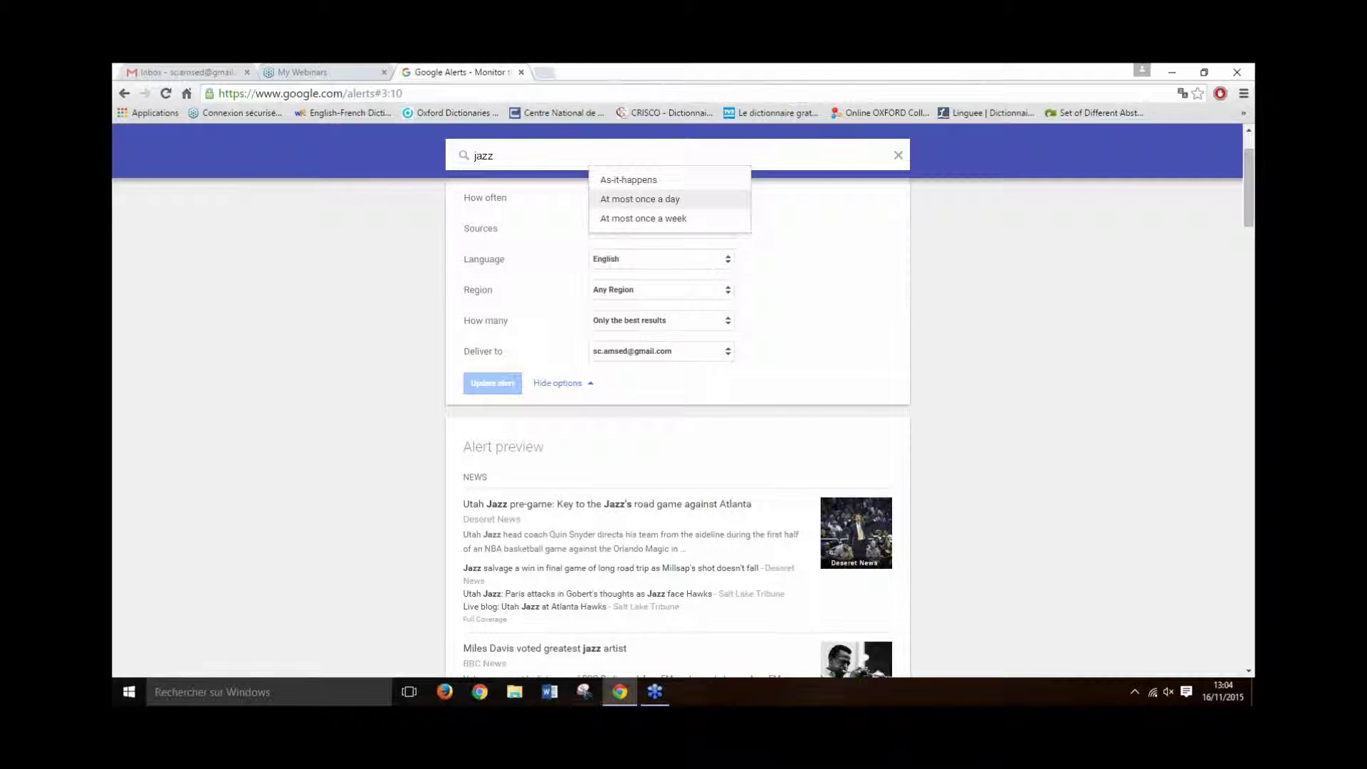
{"action": "left_click", "coordinate": [817, 209]}
{"action": "left_click", "coordinate": [705, 227]}
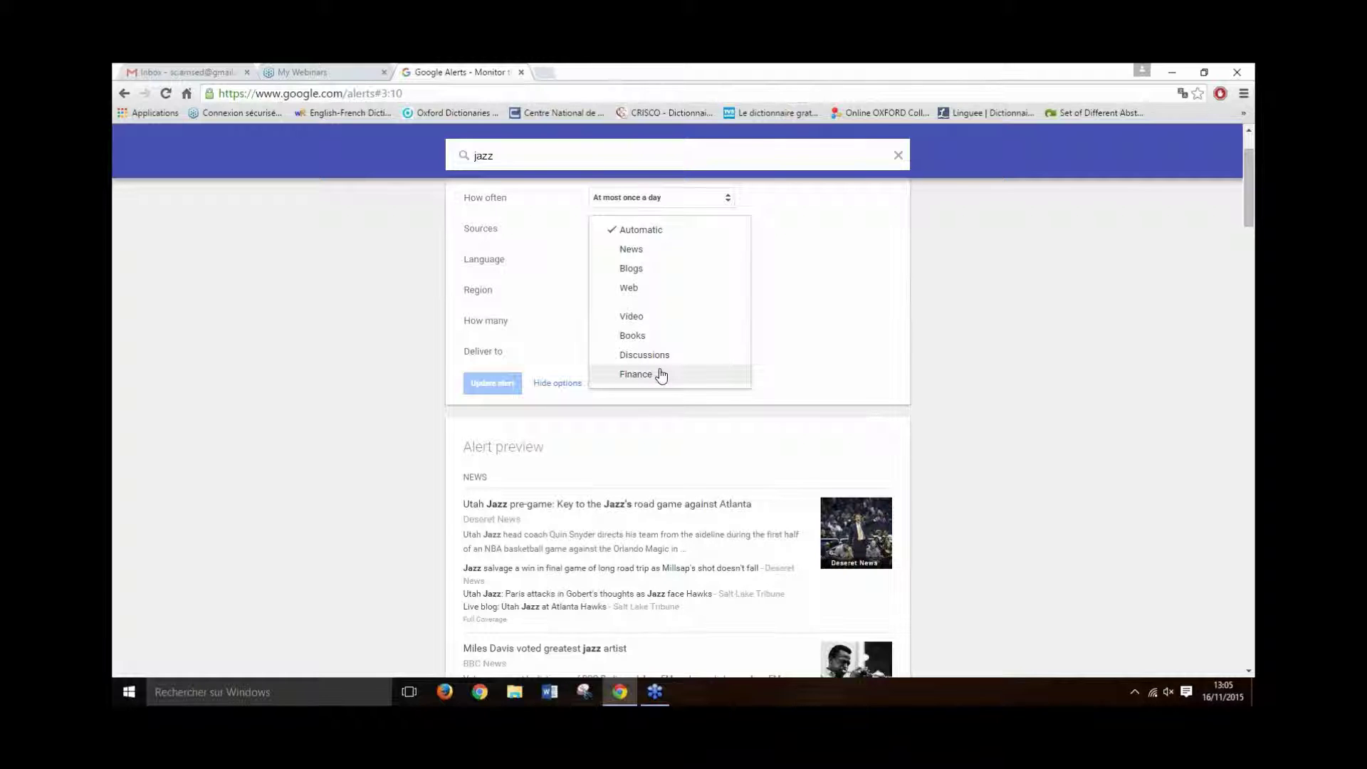
{"action": "left_click", "coordinate": [794, 279]}
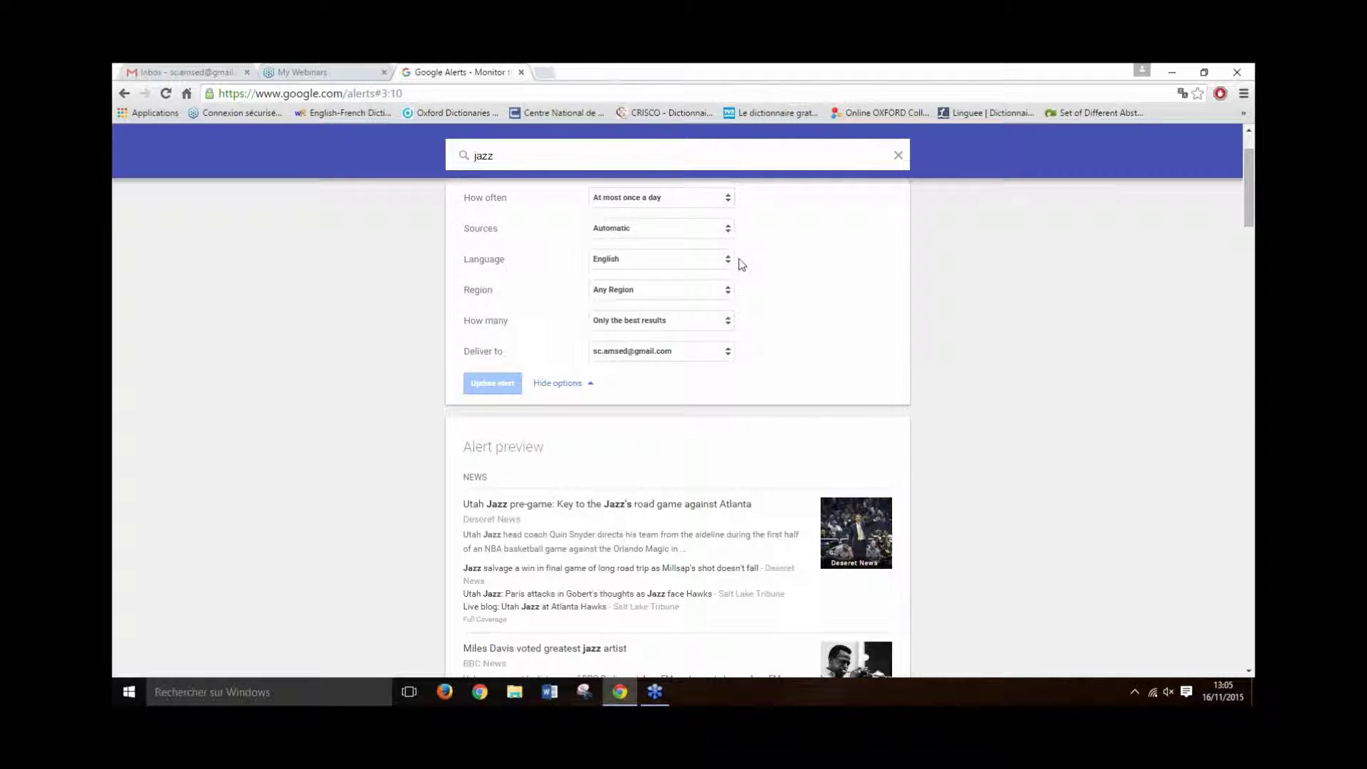
Step: Examine the language and region choices of the jazz alert without changing them
{"action": "left_click", "coordinate": [724, 265]}
{"action": "left_click", "coordinate": [782, 272]}
{"action": "left_click", "coordinate": [695, 292]}
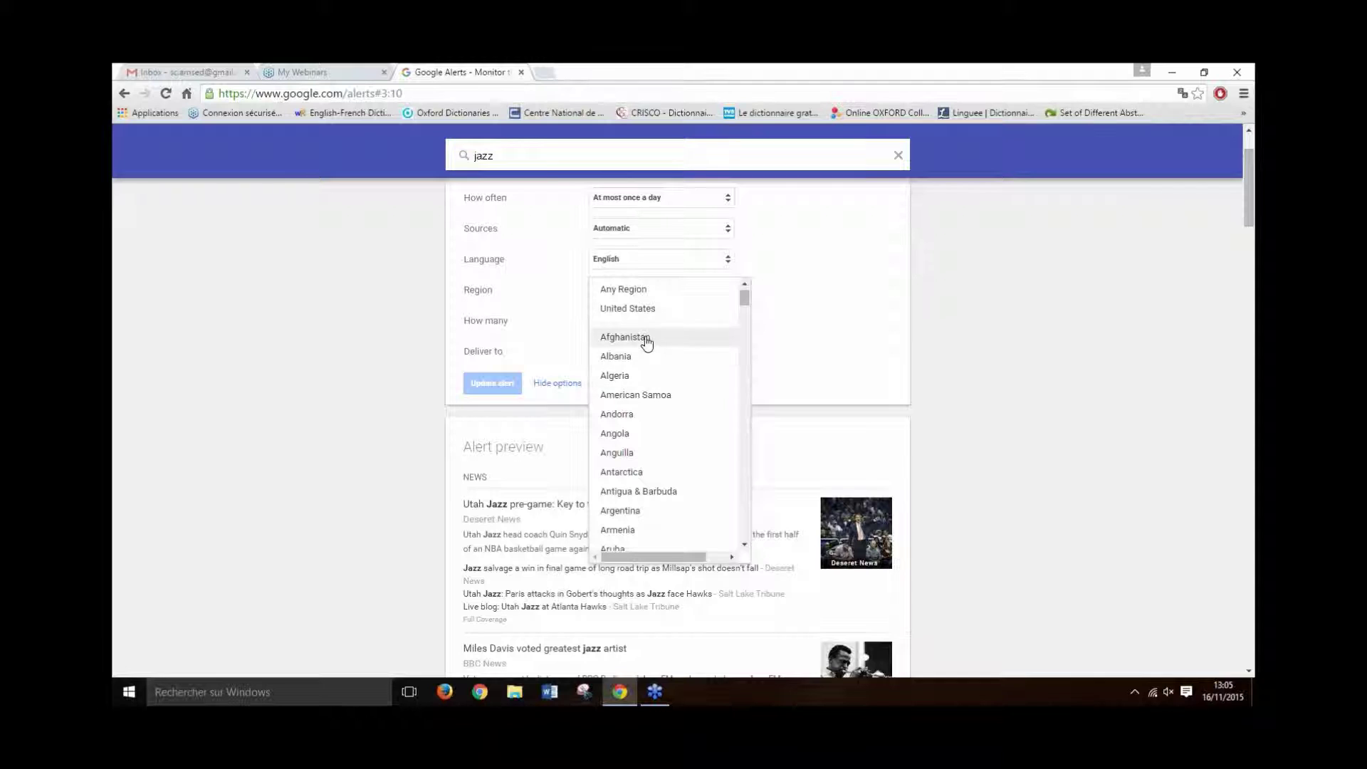
{"action": "scroll", "coordinate": [666, 473], "scroll_direction": "down", "scroll_amount": 1}
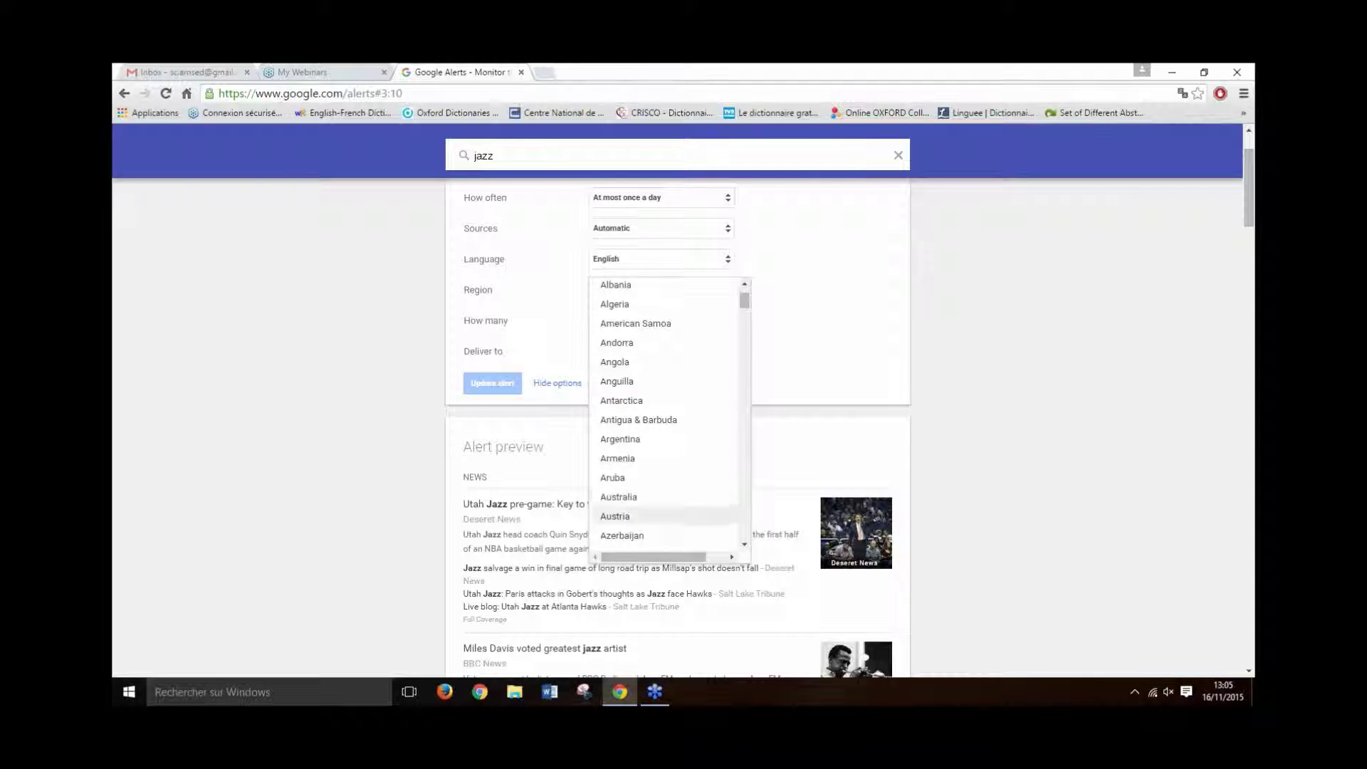
{"action": "left_click", "coordinate": [819, 325]}
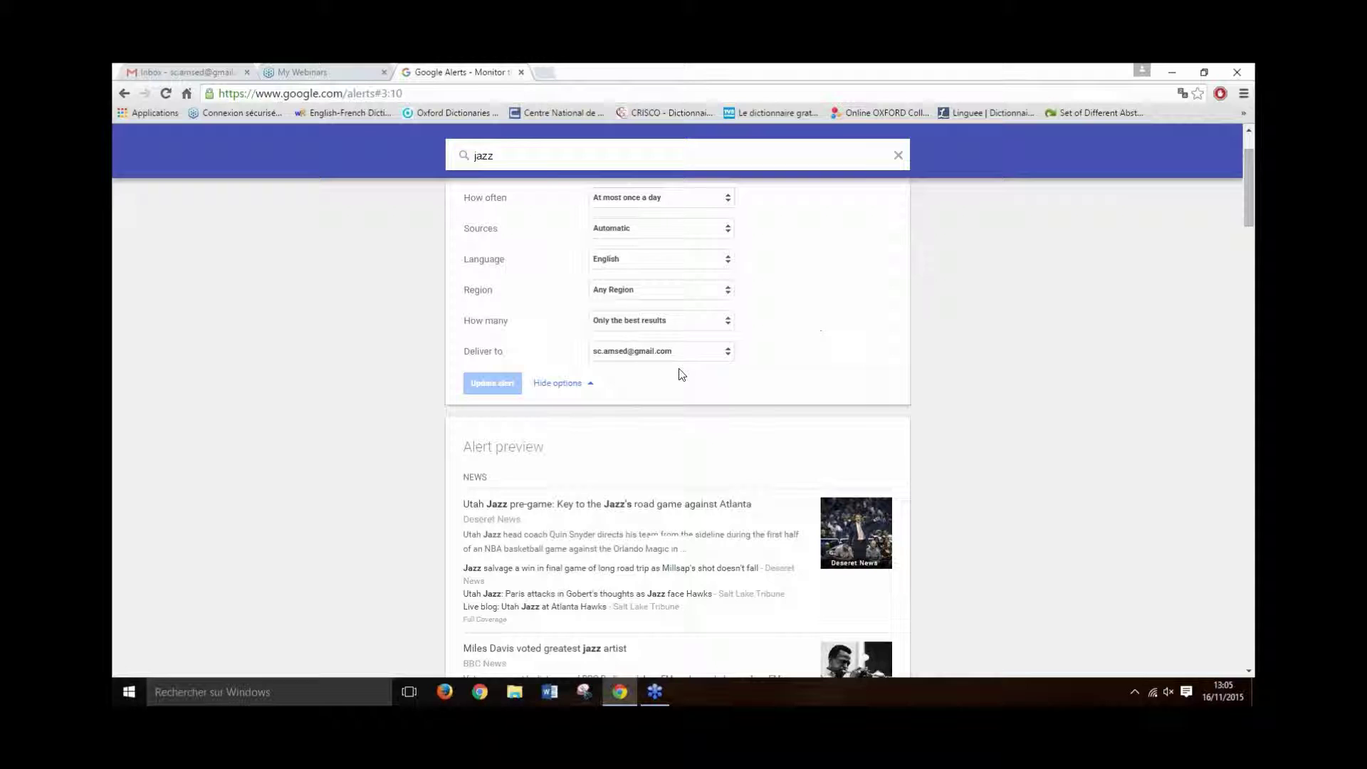
Step: Examine the jazz alert's choices for how many results to include and where to deliver them
{"action": "left_click", "coordinate": [661, 324]}
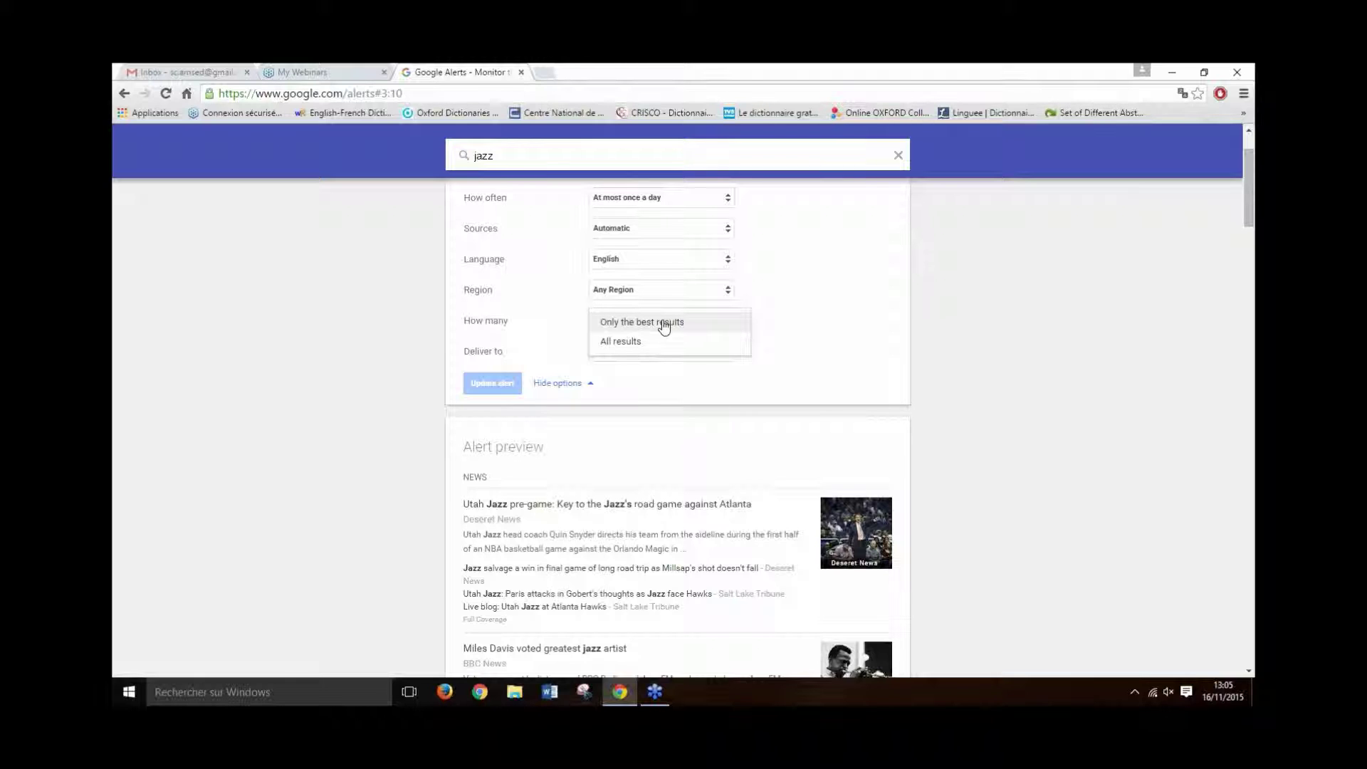
{"action": "left_click", "coordinate": [783, 346]}
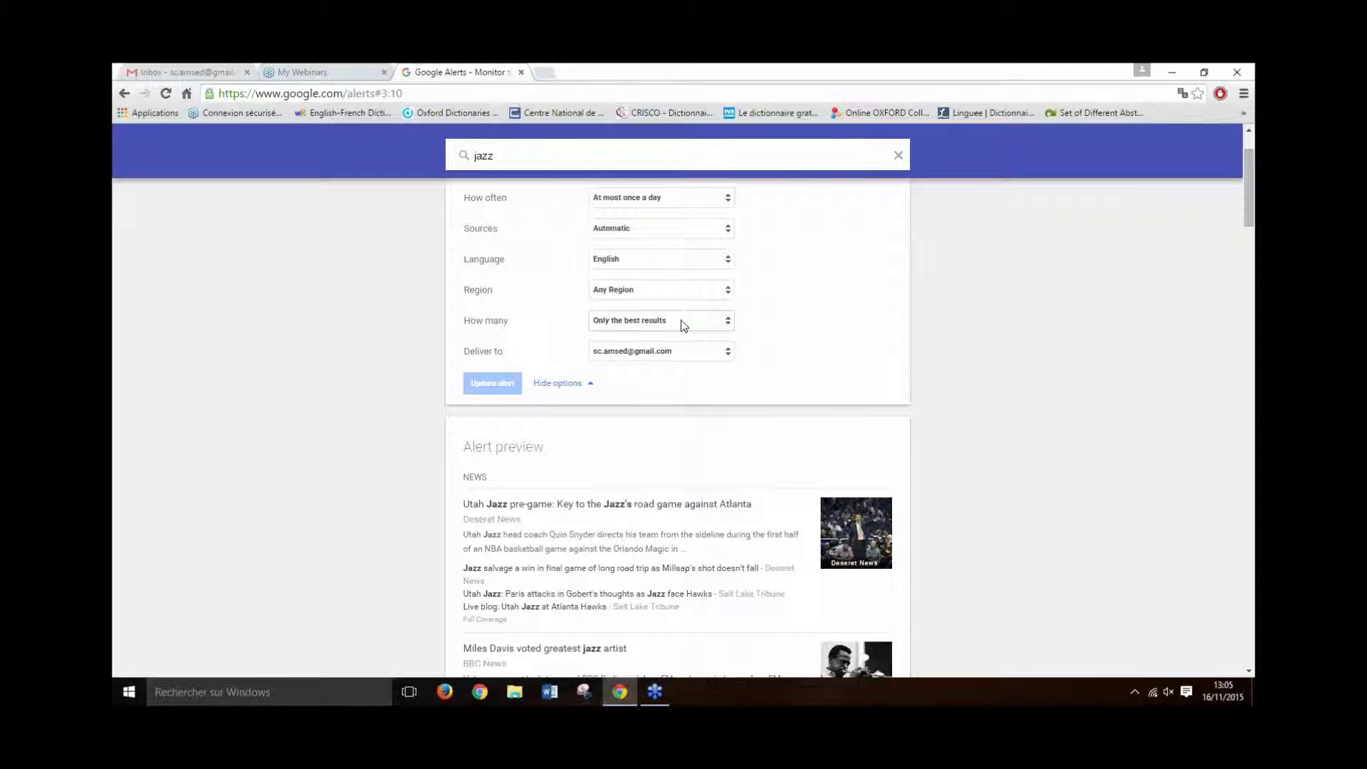
{"action": "left_click", "coordinate": [720, 360]}
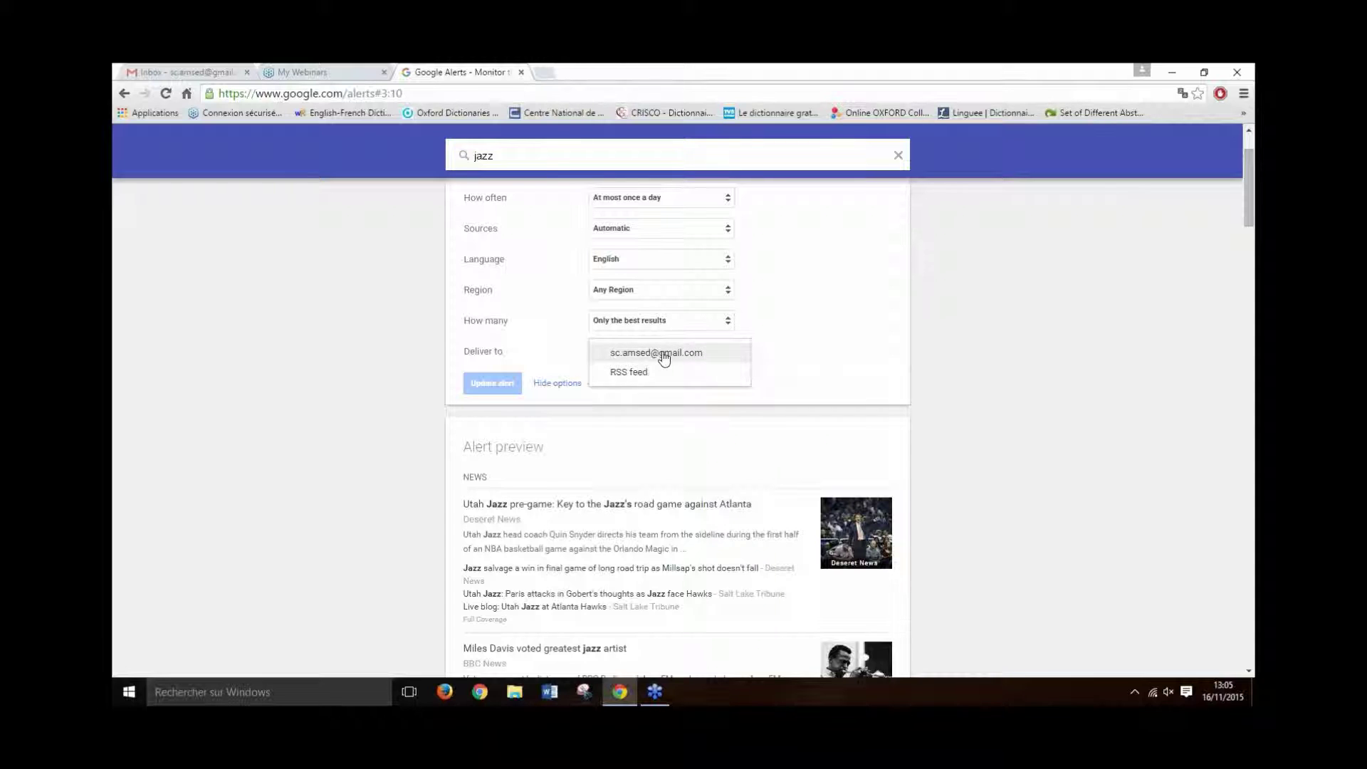
{"action": "left_click", "coordinate": [786, 339]}
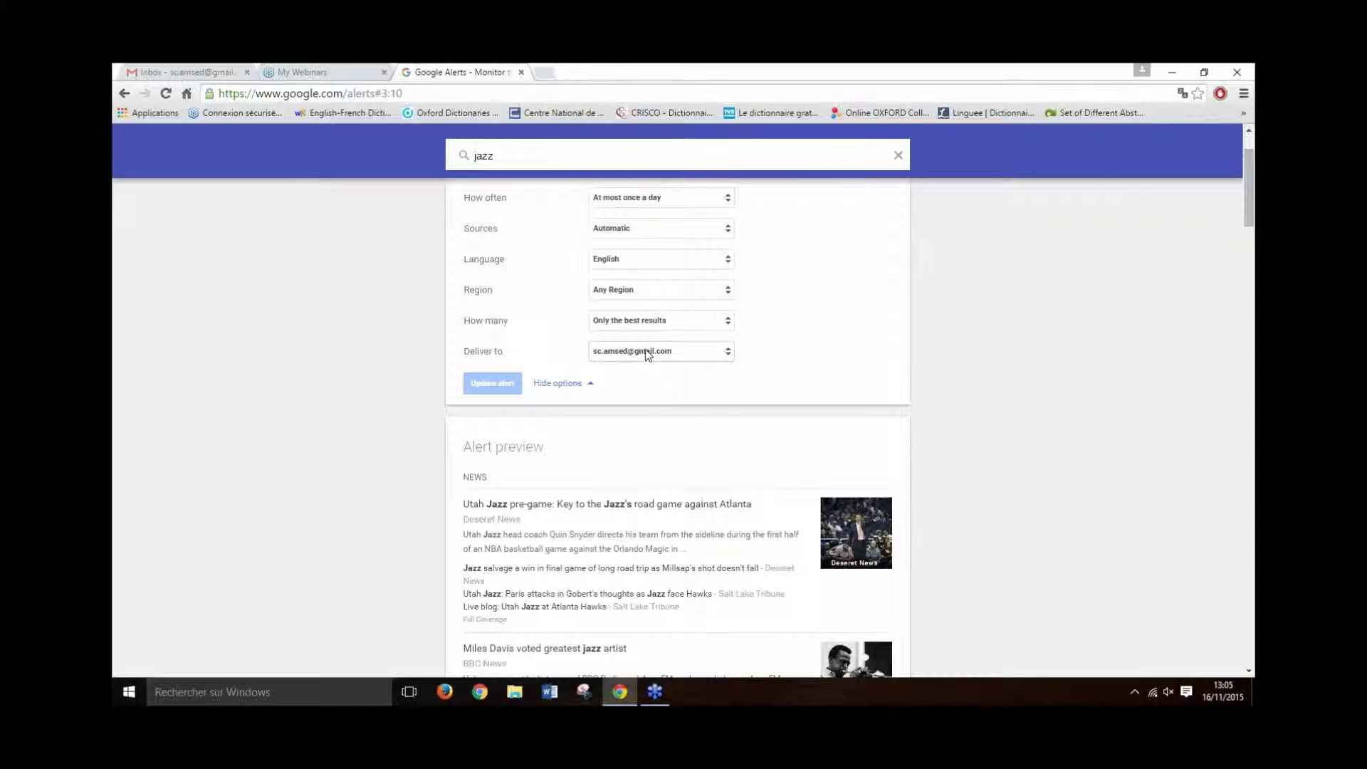
Step: Collapse the jazz alert's options and reload the page to return to the list of alerts
{"action": "left_click", "coordinate": [594, 386]}
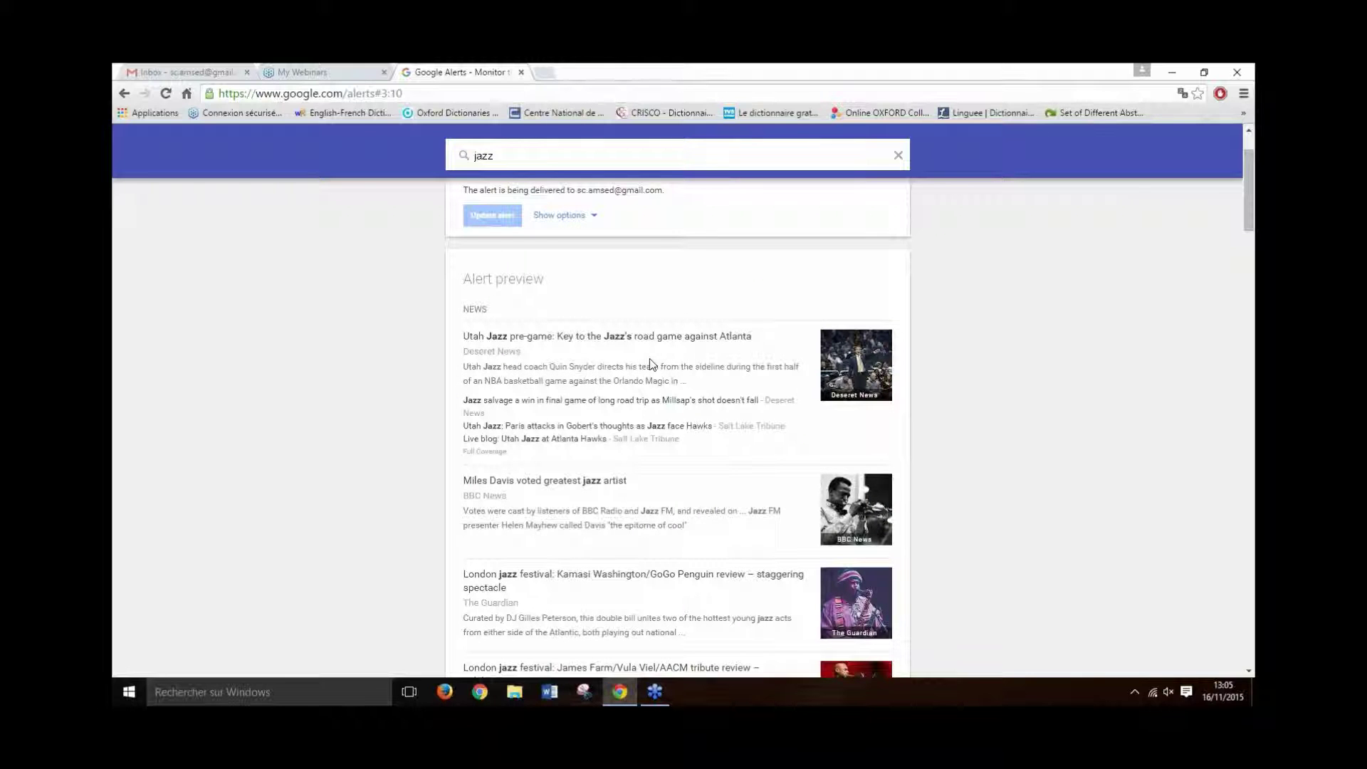
{"action": "scroll", "coordinate": [650, 249], "scroll_direction": "up", "scroll_amount": 2}
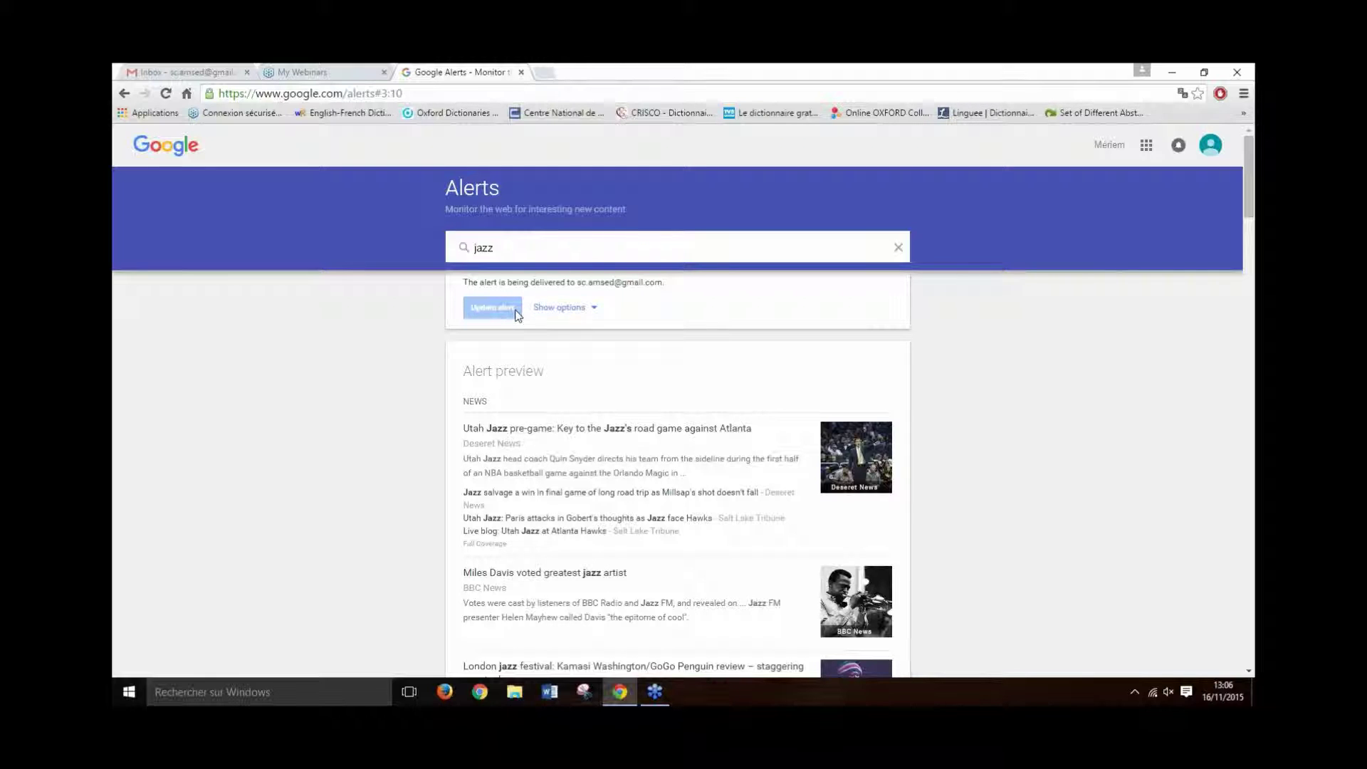
{"action": "left_click", "coordinate": [166, 94]}
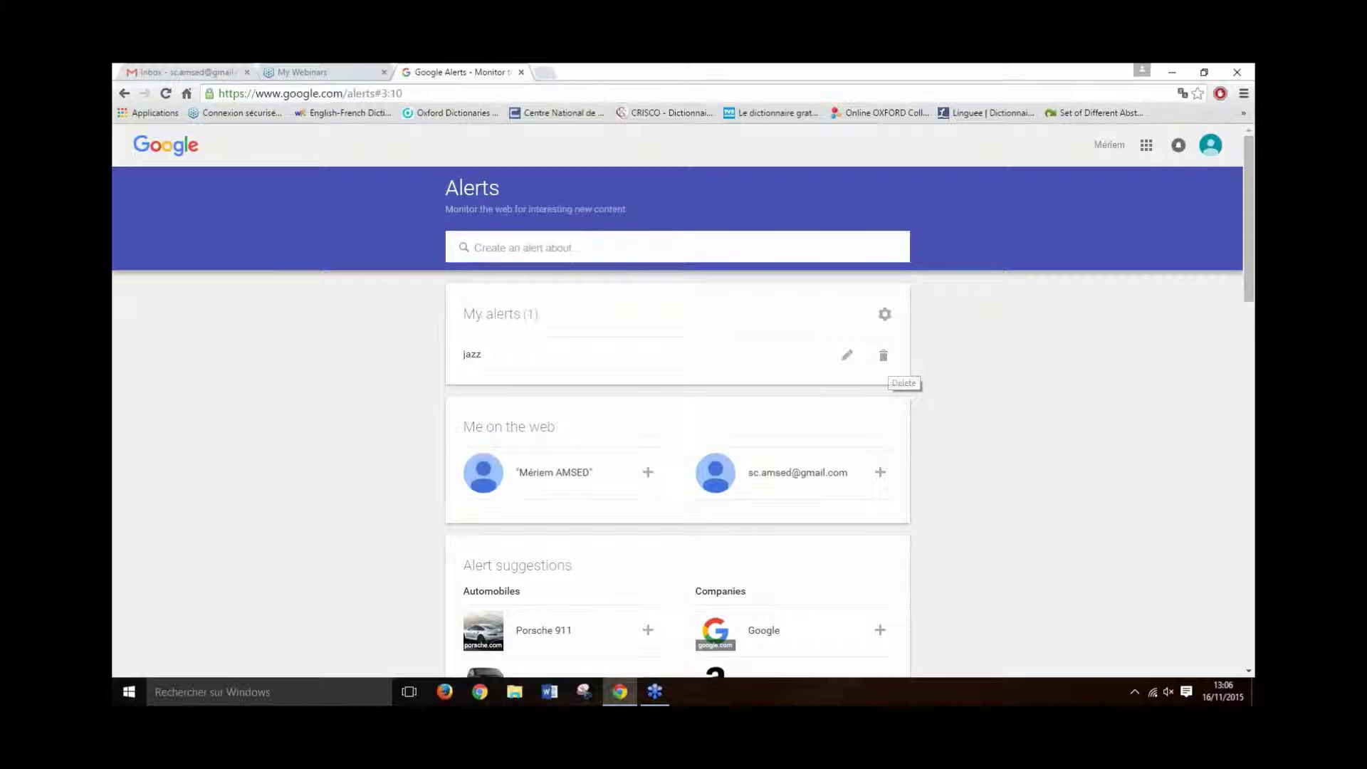
Step: Open the general alert settings, try the Delivery time option, clear it again and save with Digest off
{"action": "left_click", "coordinate": [884, 314]}
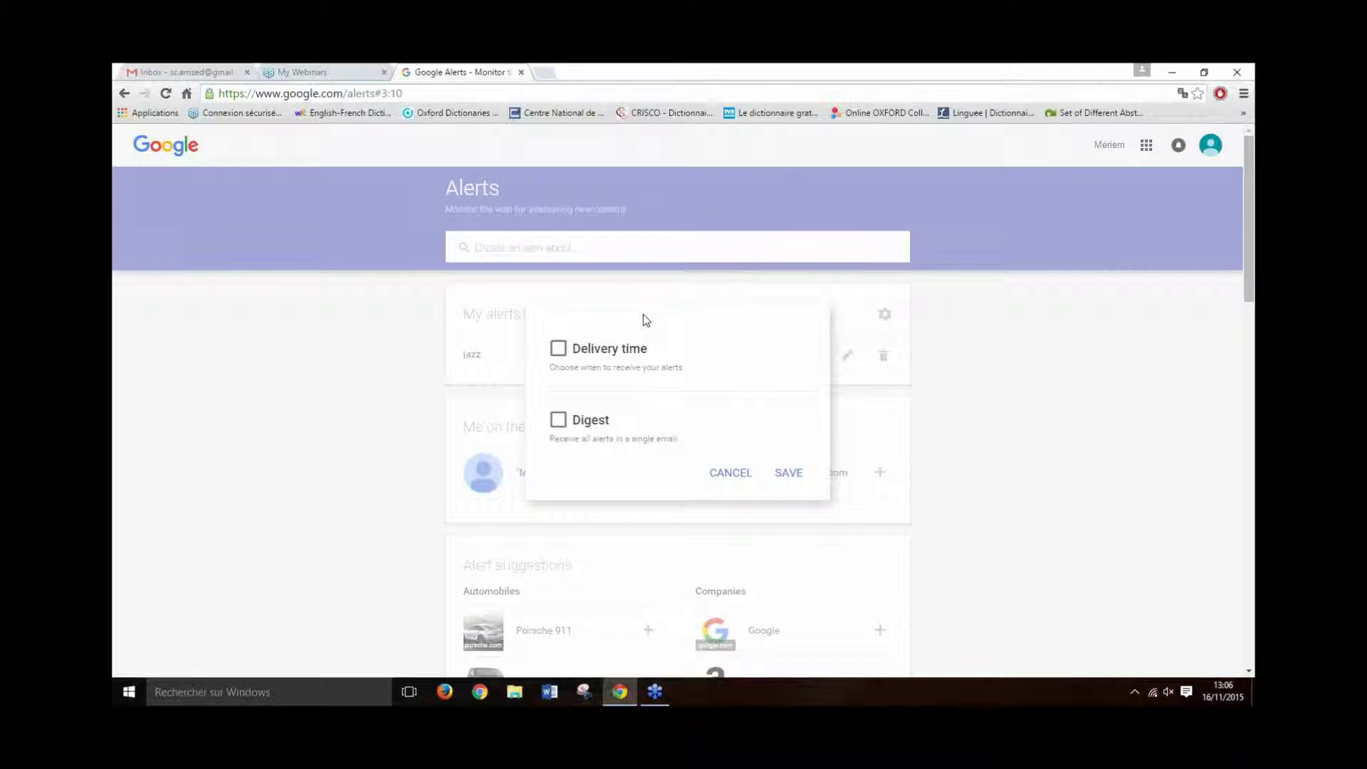
{"action": "left_click", "coordinate": [558, 348]}
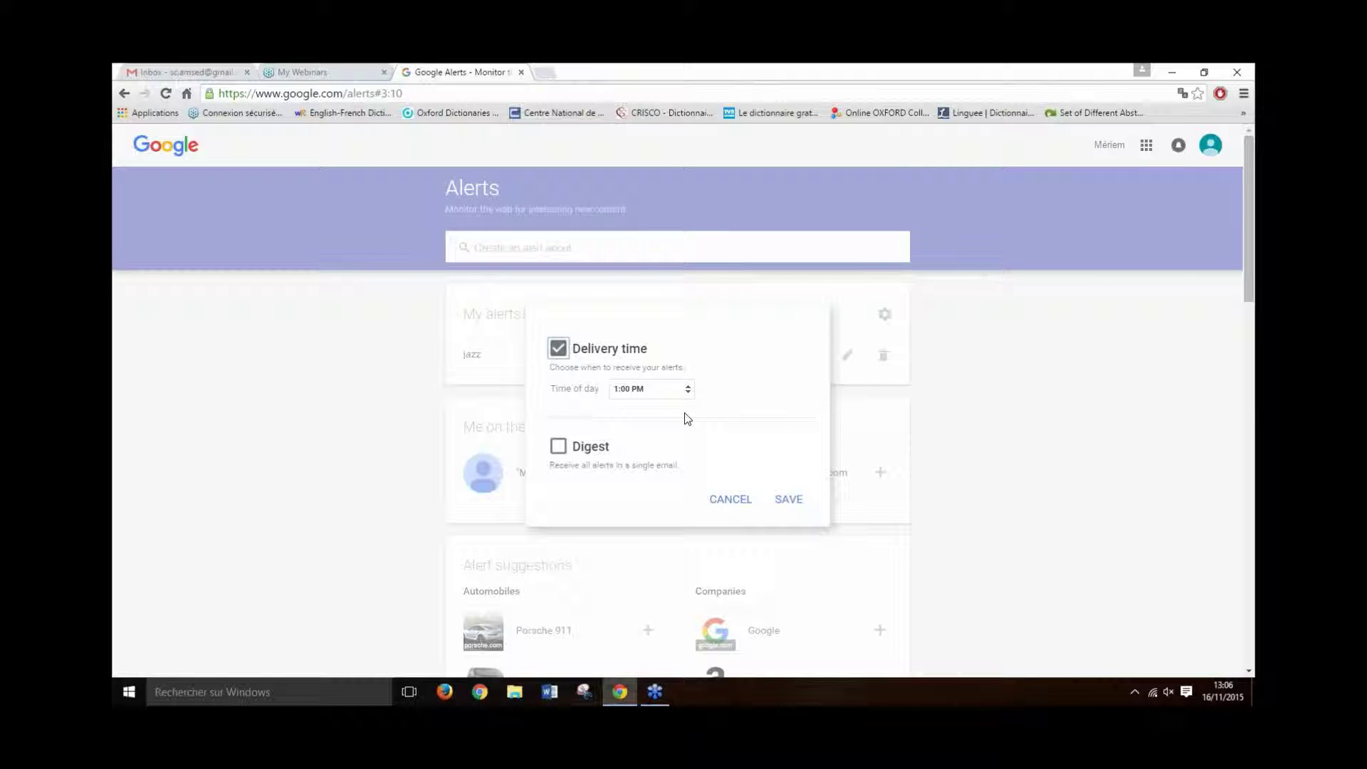
{"action": "left_click", "coordinate": [558, 348]}
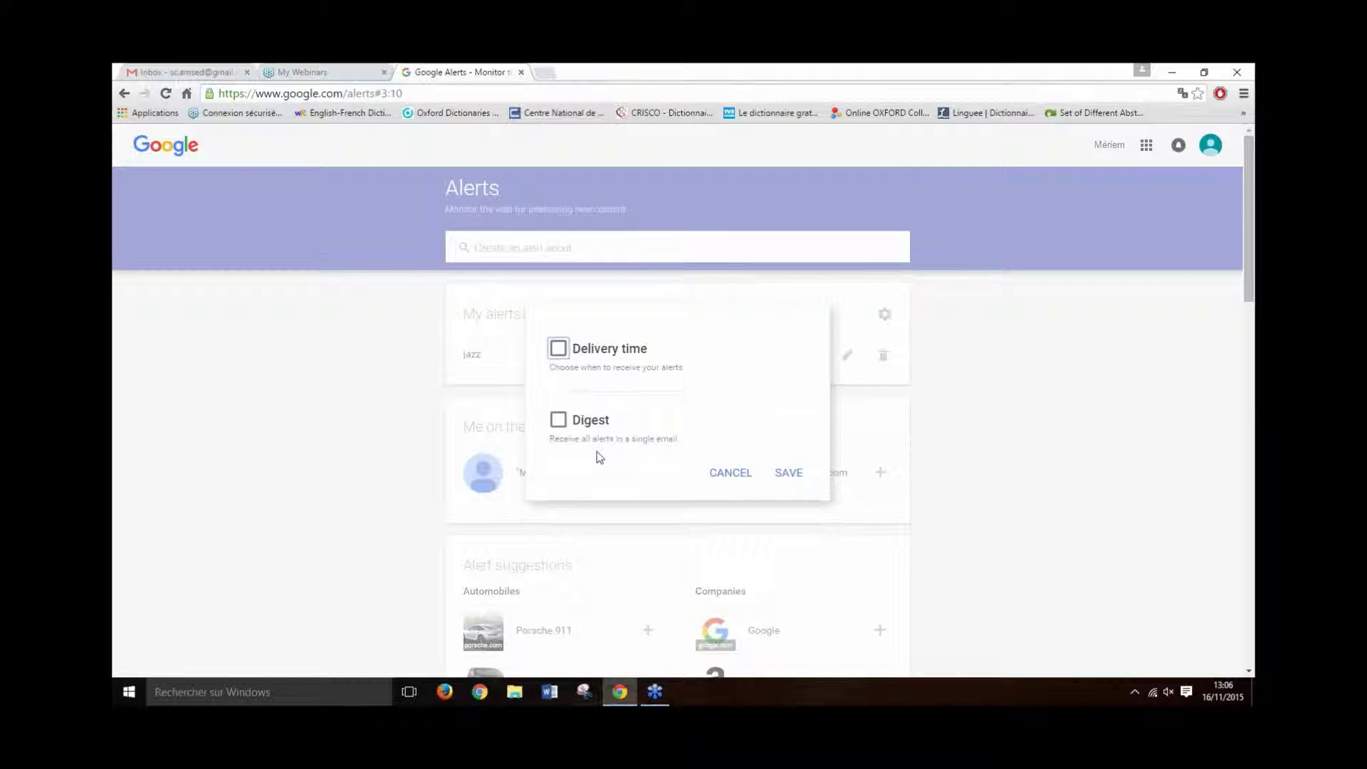
{"action": "scroll", "coordinate": [593, 450], "scroll_direction": "down", "scroll_amount": 1}
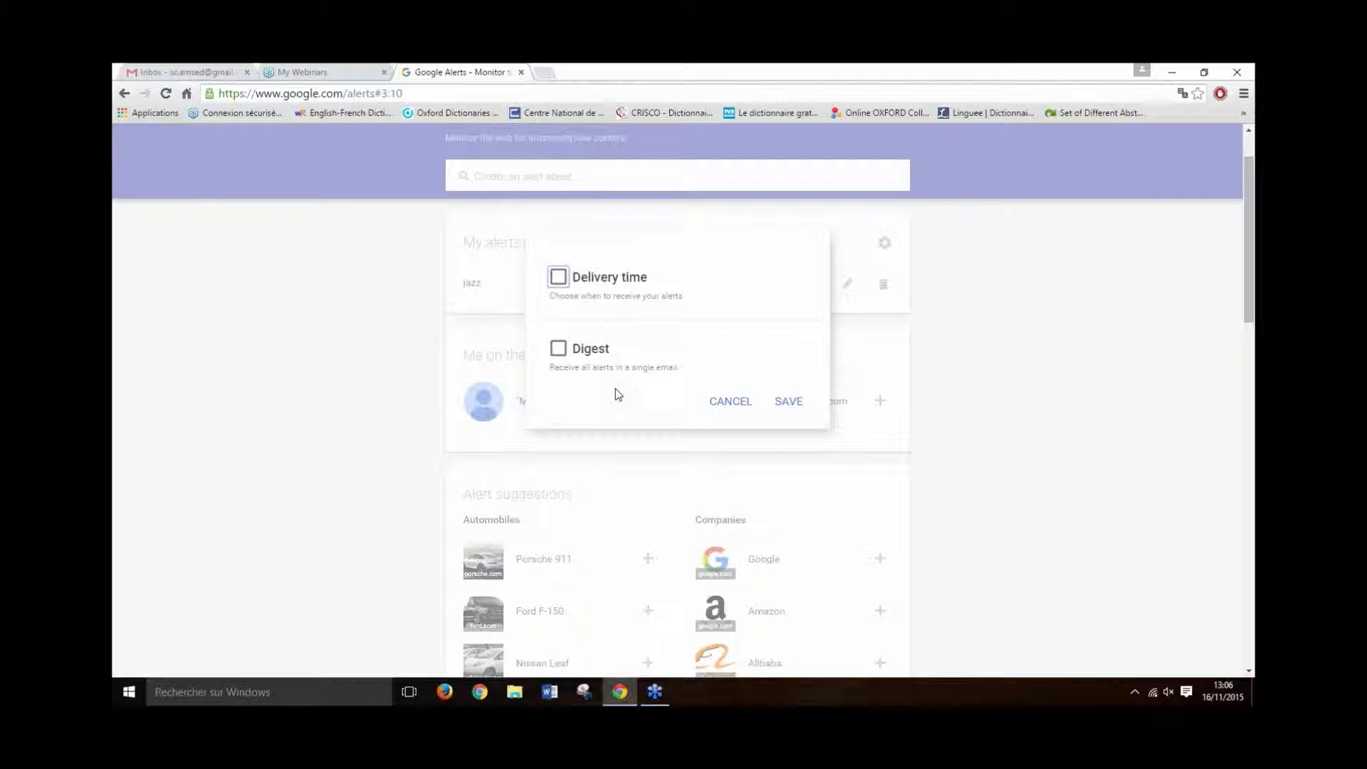
{"action": "left_click", "coordinate": [789, 401]}
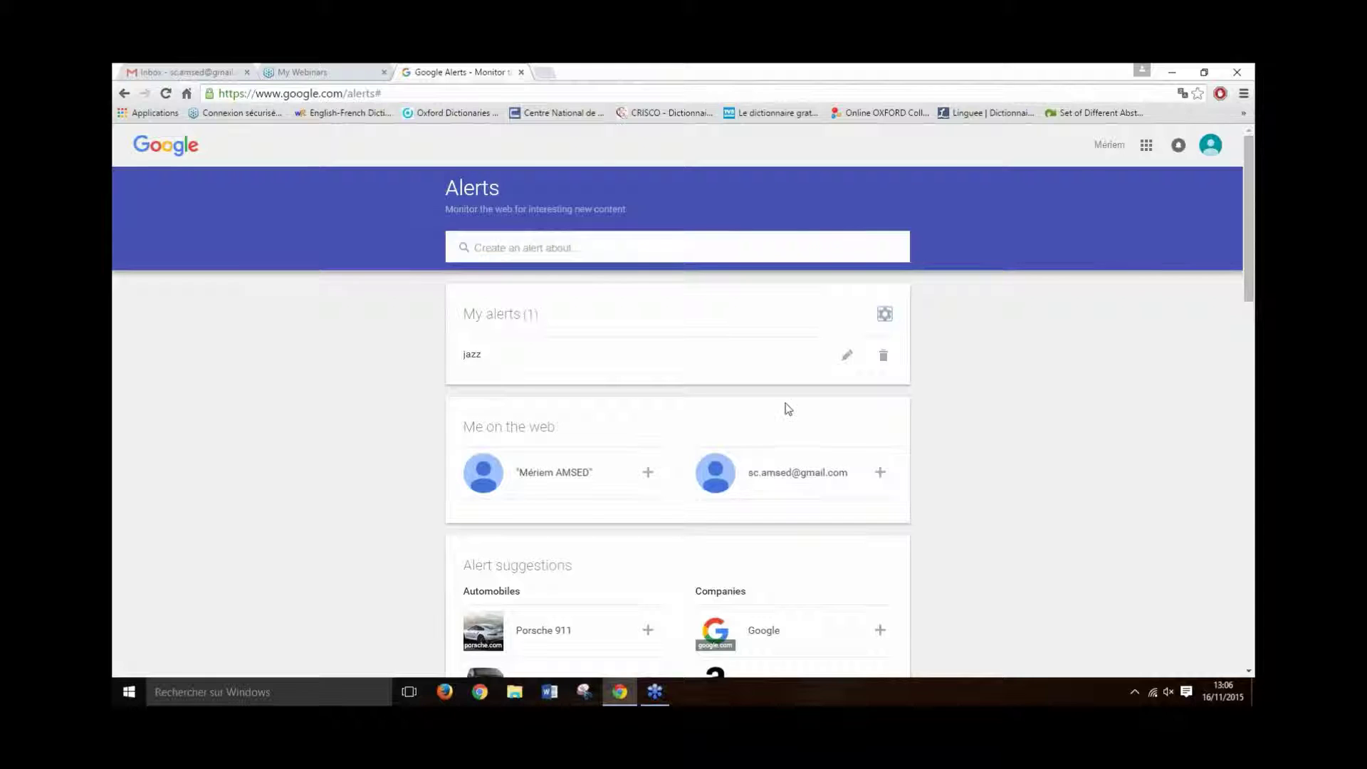
Step: Look through the suggested alert topics on the Google Alerts page
{"action": "scroll", "coordinate": [788, 407], "scroll_direction": "down", "scroll_amount": 11}
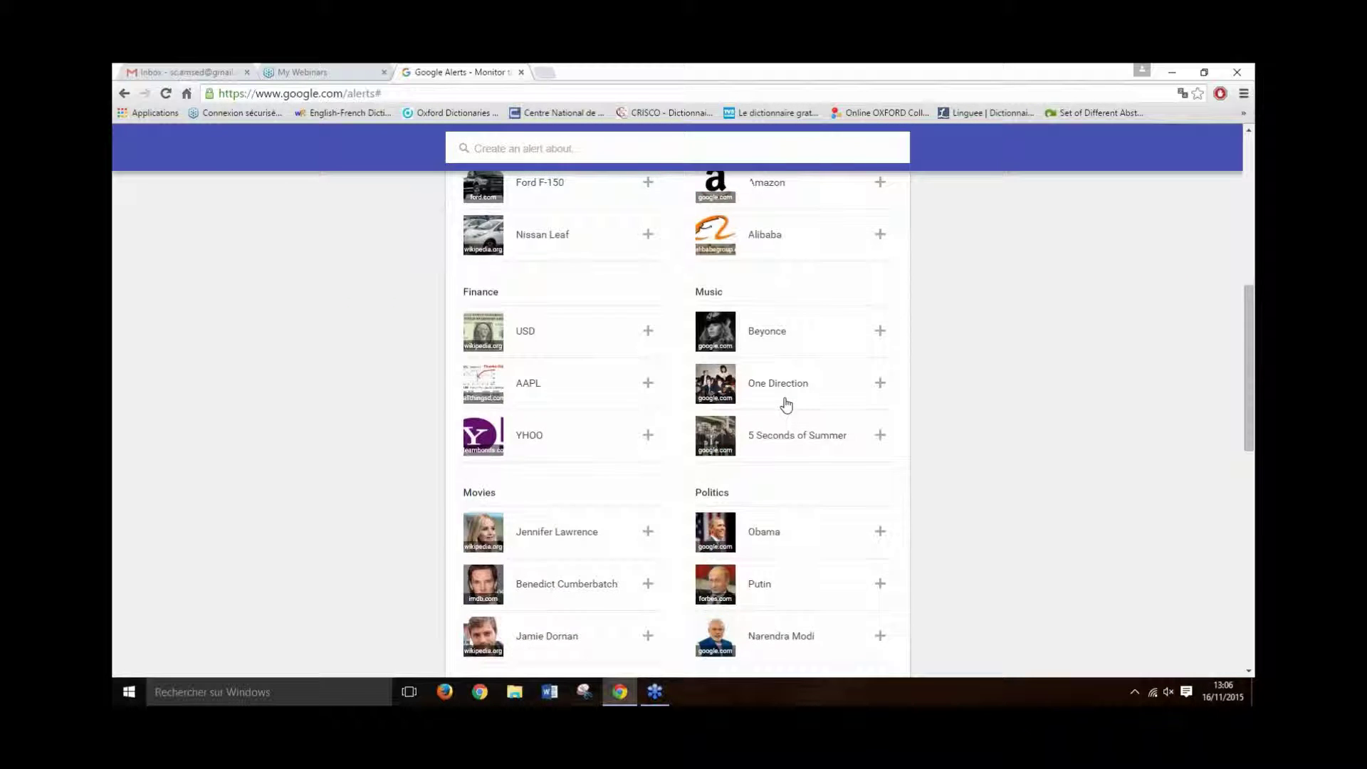
{"action": "scroll", "coordinate": [817, 421], "scroll_direction": "down", "scroll_amount": 6}
{"action": "scroll", "coordinate": [793, 397], "scroll_direction": "up", "scroll_amount": 17}
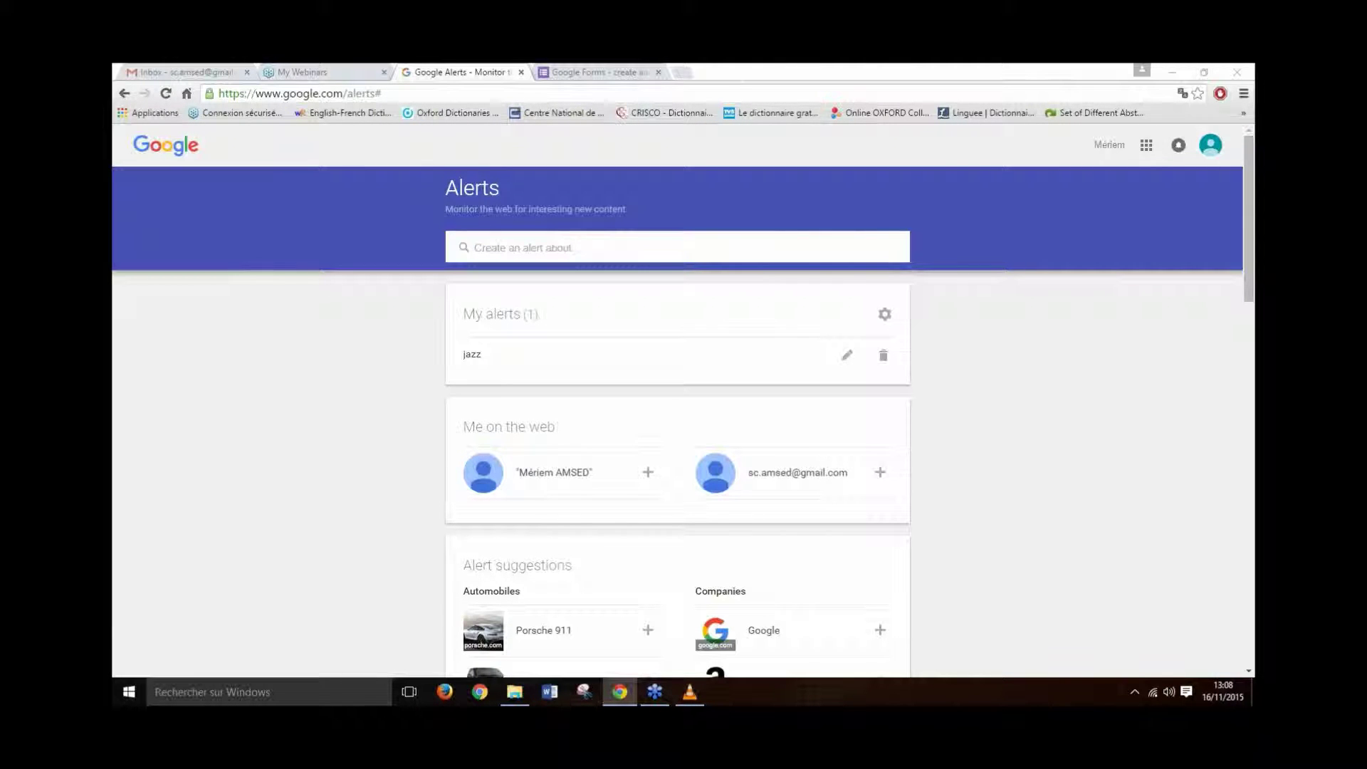
Step: Switch to the Google Forms introduction page and go to the overview of recent forms
{"action": "left_click", "coordinate": [587, 66]}
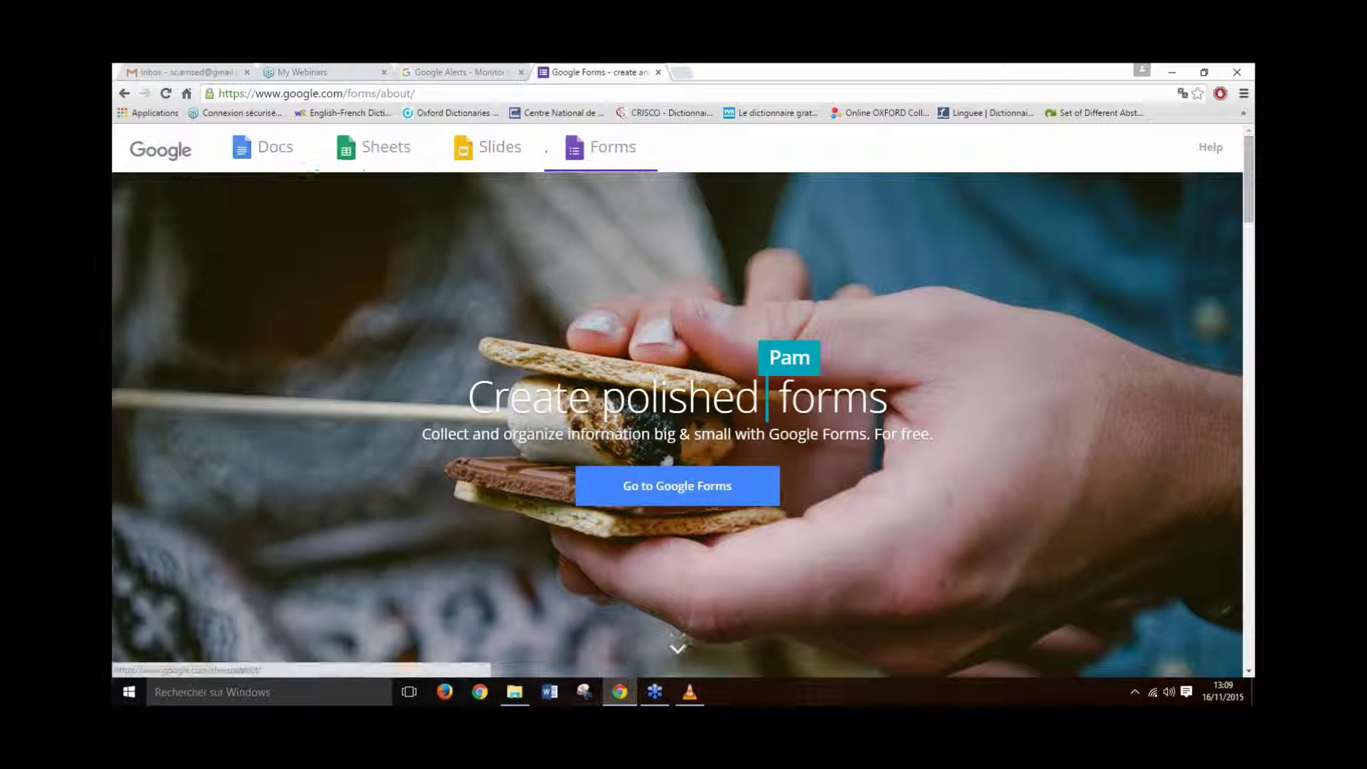
{"action": "left_click", "coordinate": [677, 485]}
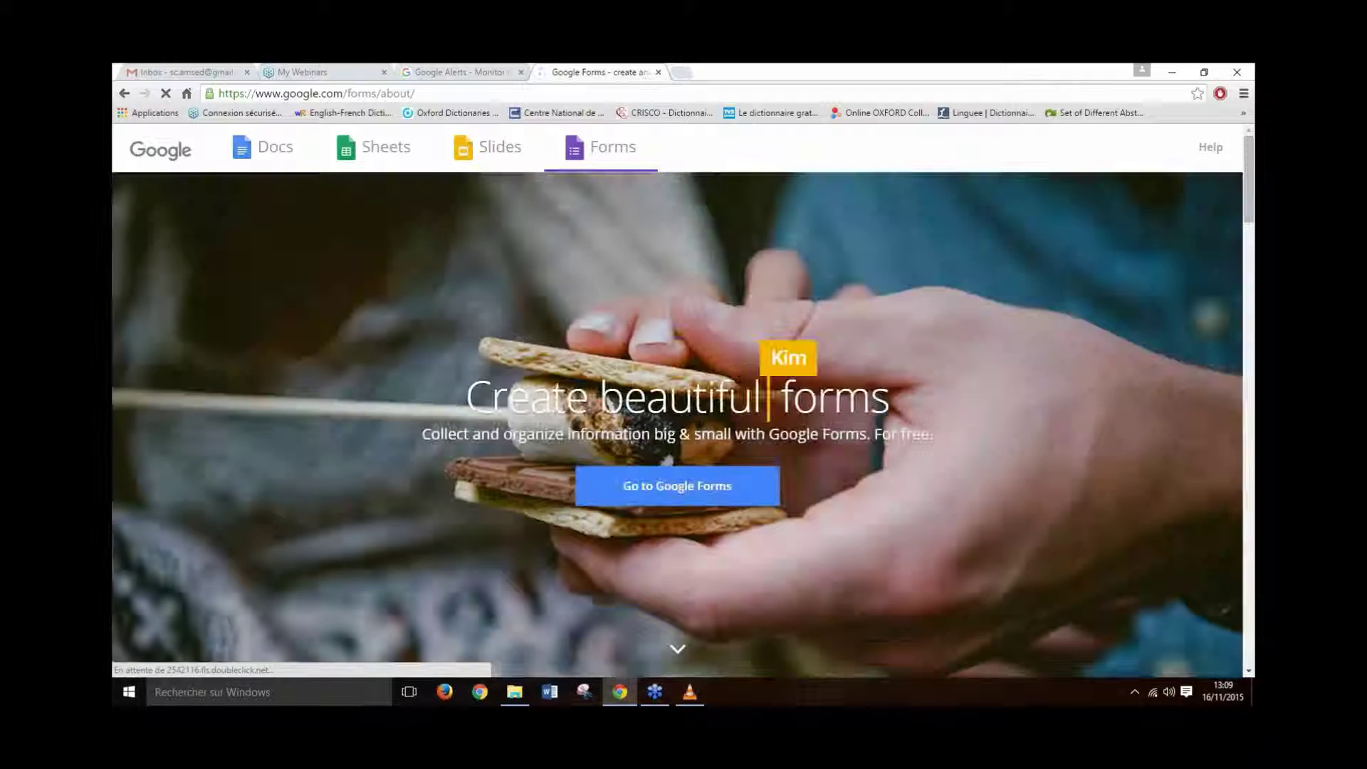
{"action": "left_click", "coordinate": [674, 484]}
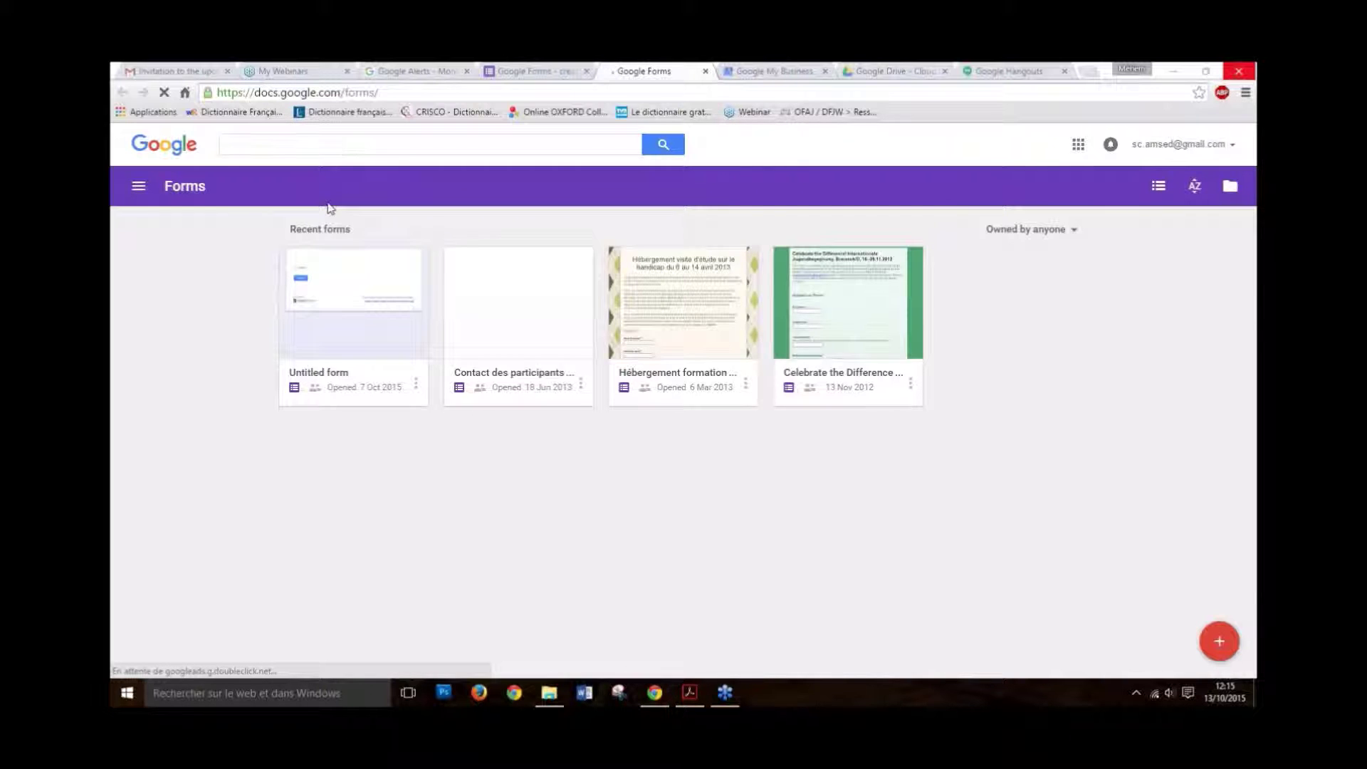
Step: Examine the main navigation menu of the Forms overview and close it
{"action": "left_click", "coordinate": [139, 188]}
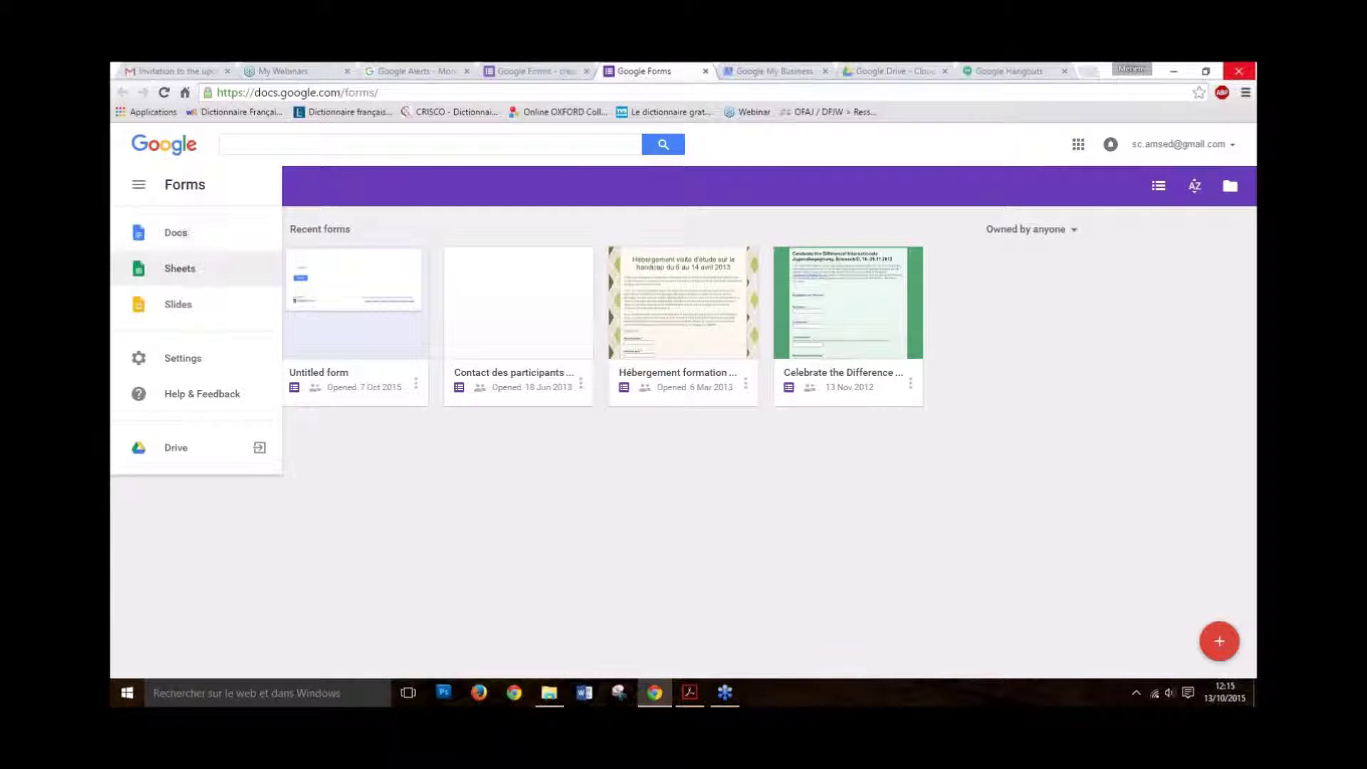
{"action": "left_click", "coordinate": [351, 509]}
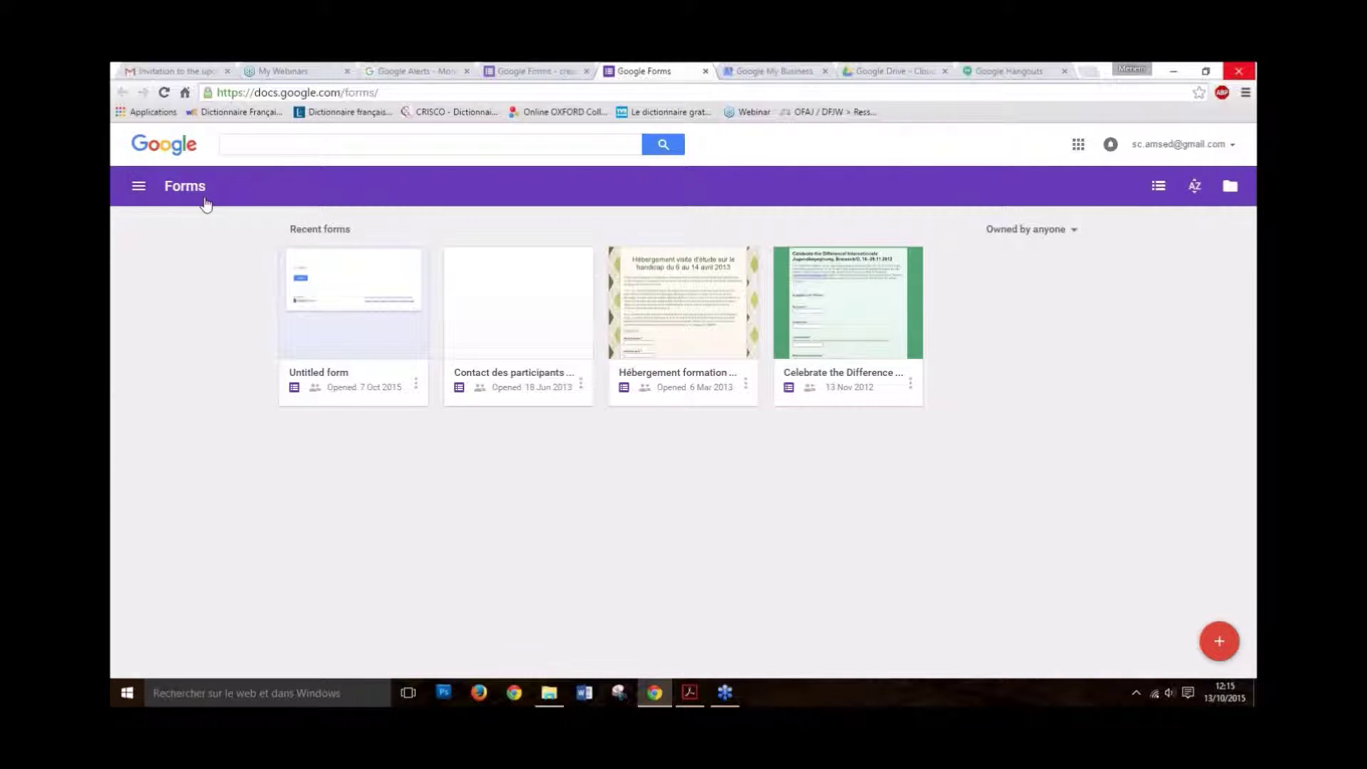
{"action": "mouse_move", "coordinate": [205, 204]}
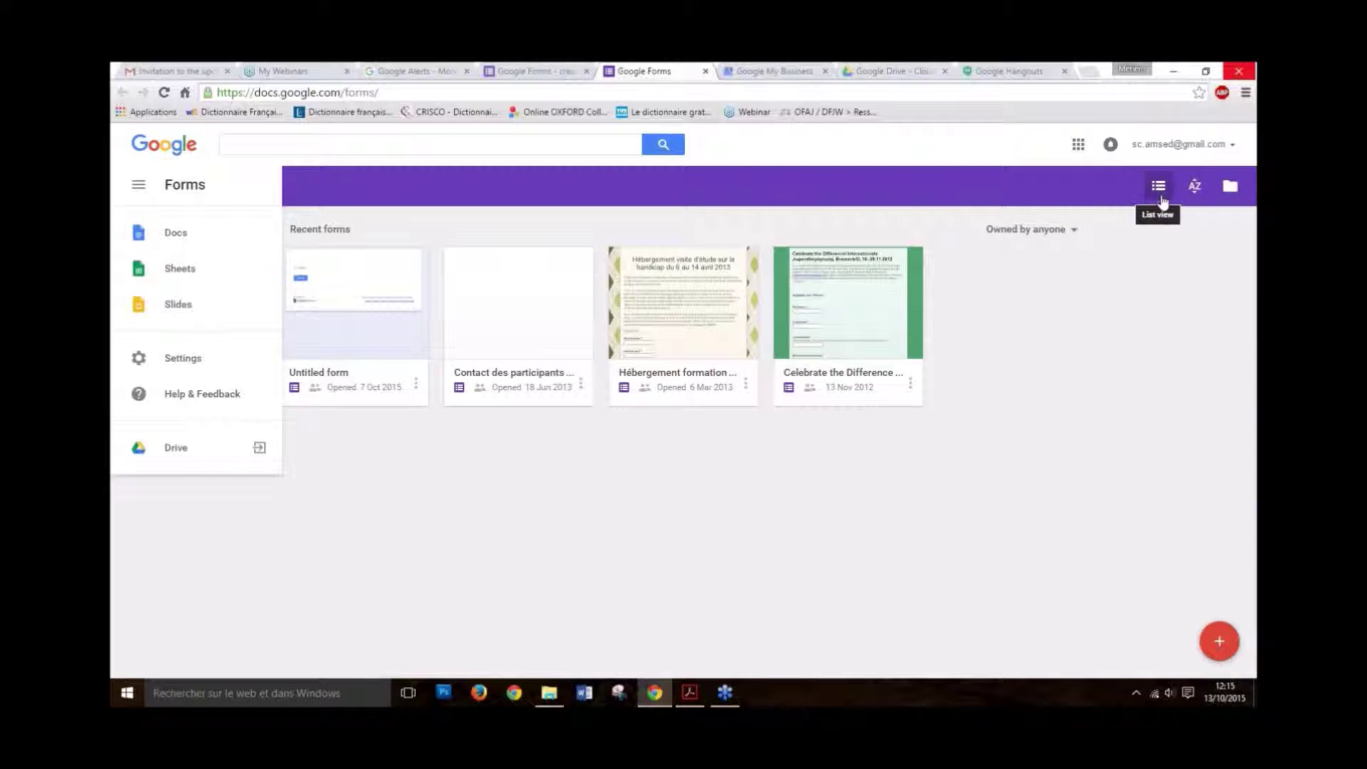
{"action": "left_click", "coordinate": [1021, 245]}
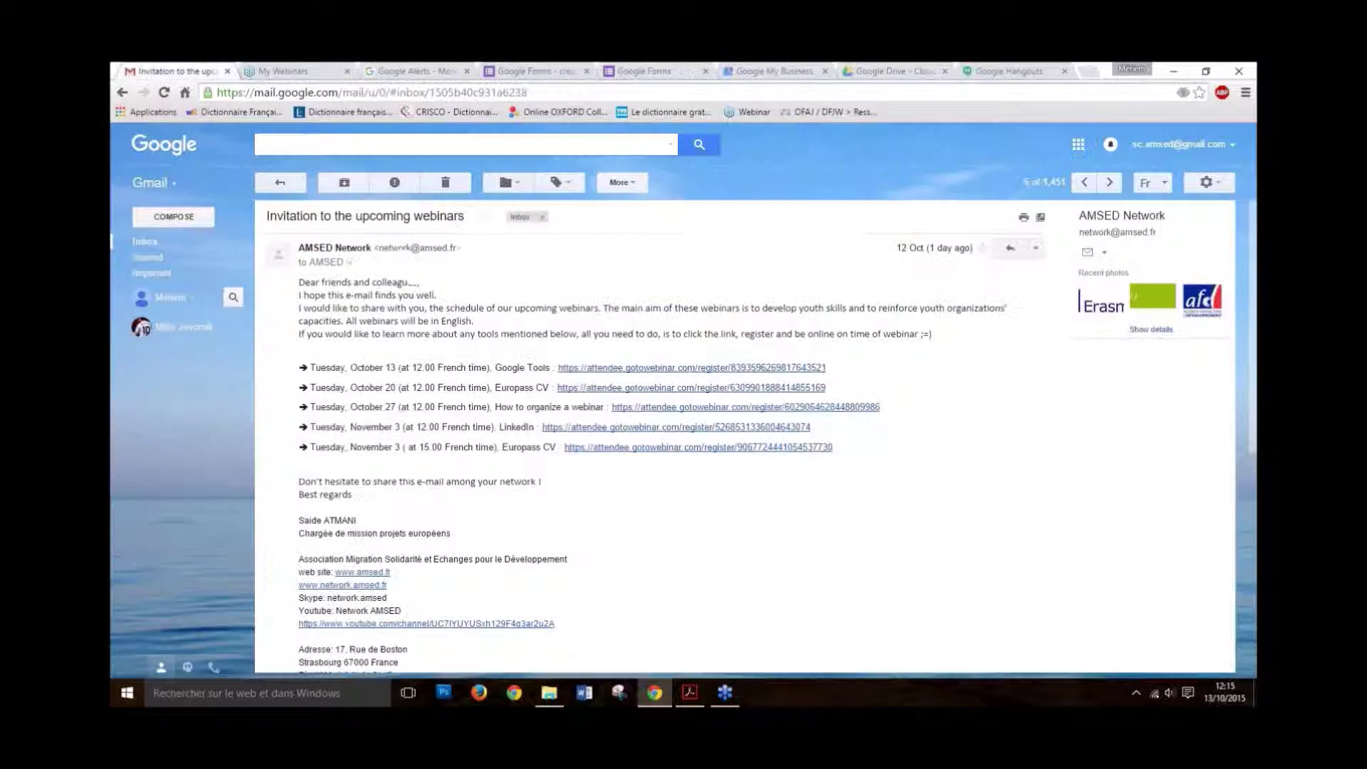
Step: Switch to Gmail, go to the full list of Google products and open Forms from it to start an untitled form
{"action": "left_click", "coordinate": [175, 70]}
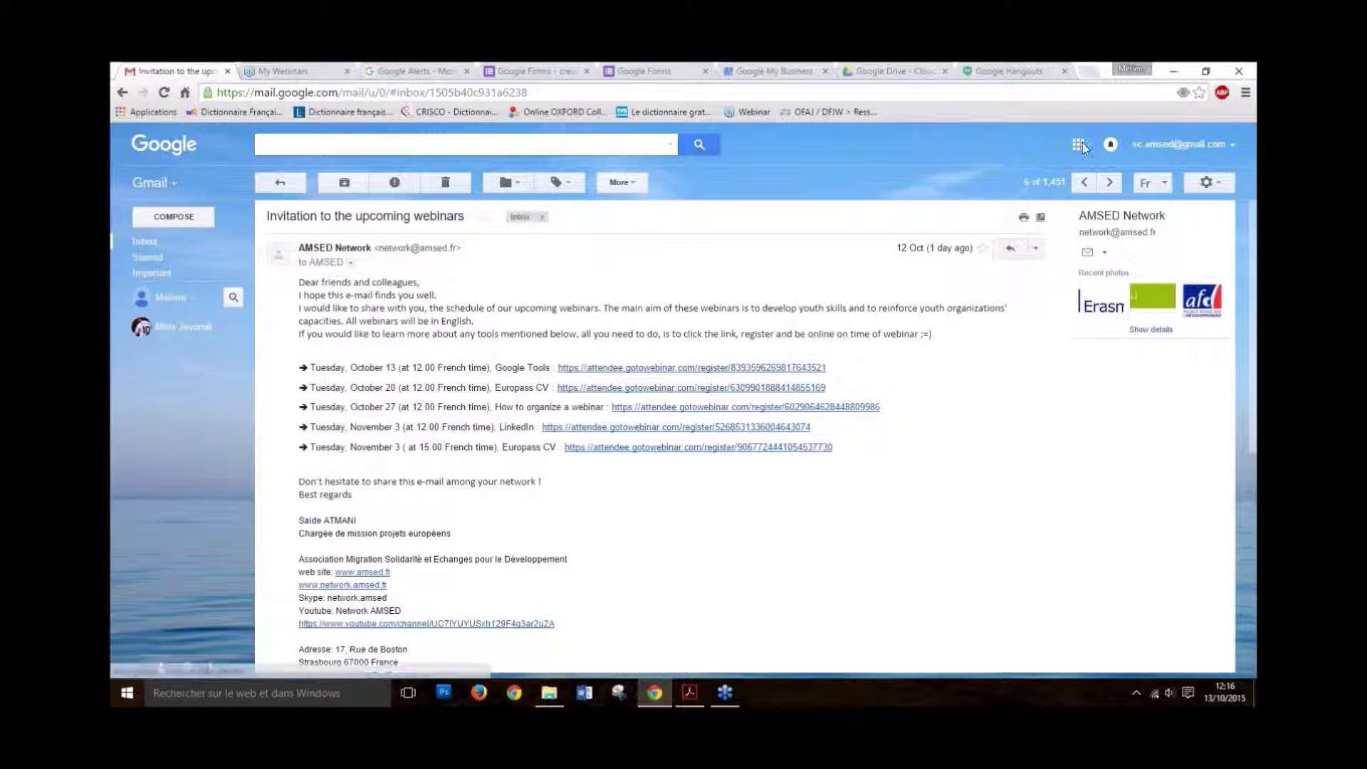
{"action": "left_click", "coordinate": [1080, 146]}
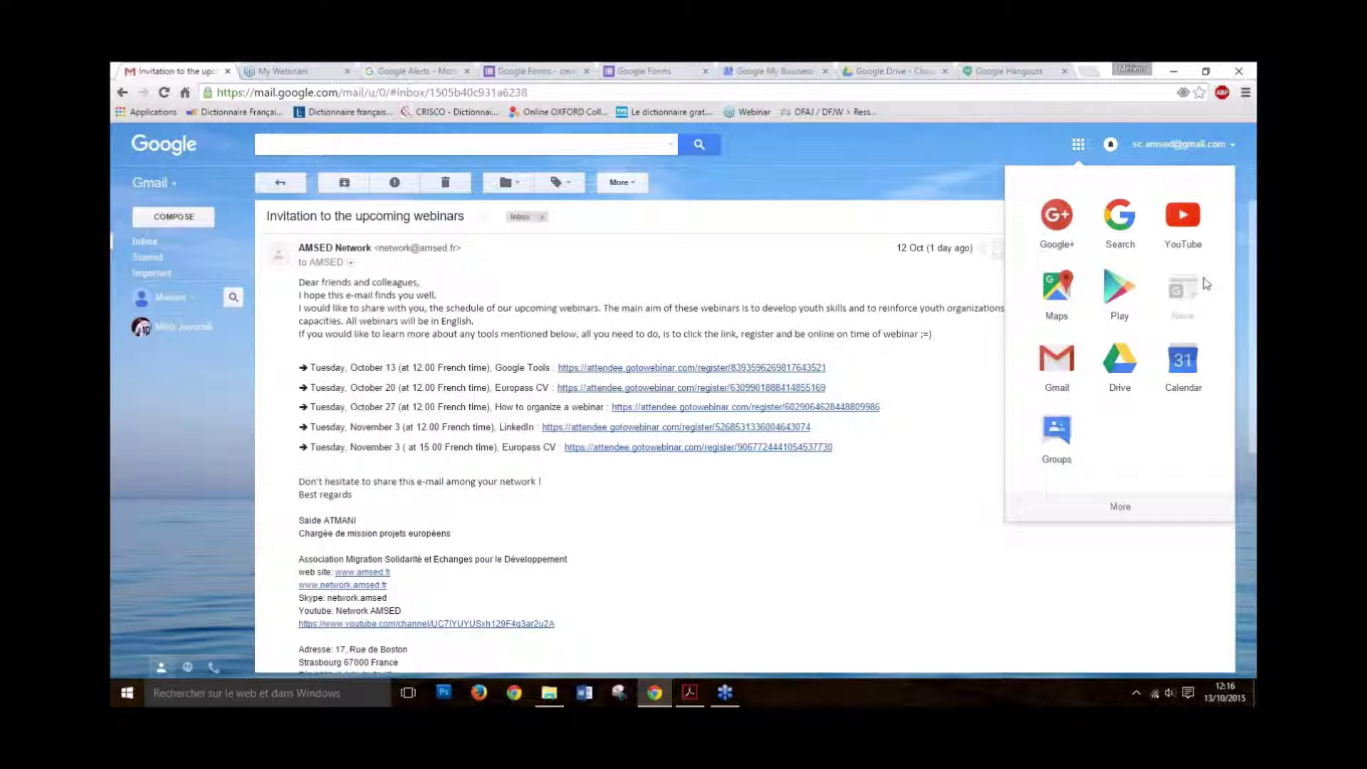
{"action": "left_click", "coordinate": [1121, 506]}
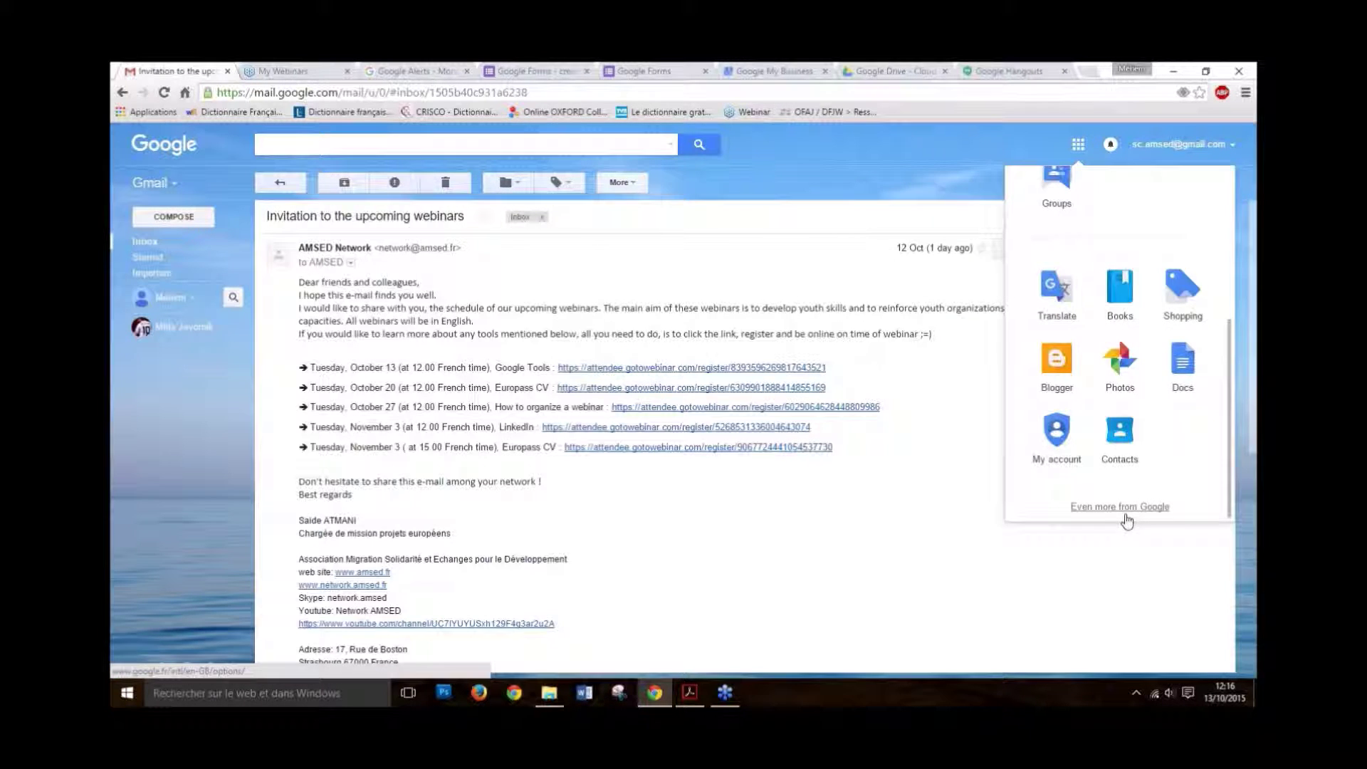
{"action": "left_click", "coordinate": [1127, 521]}
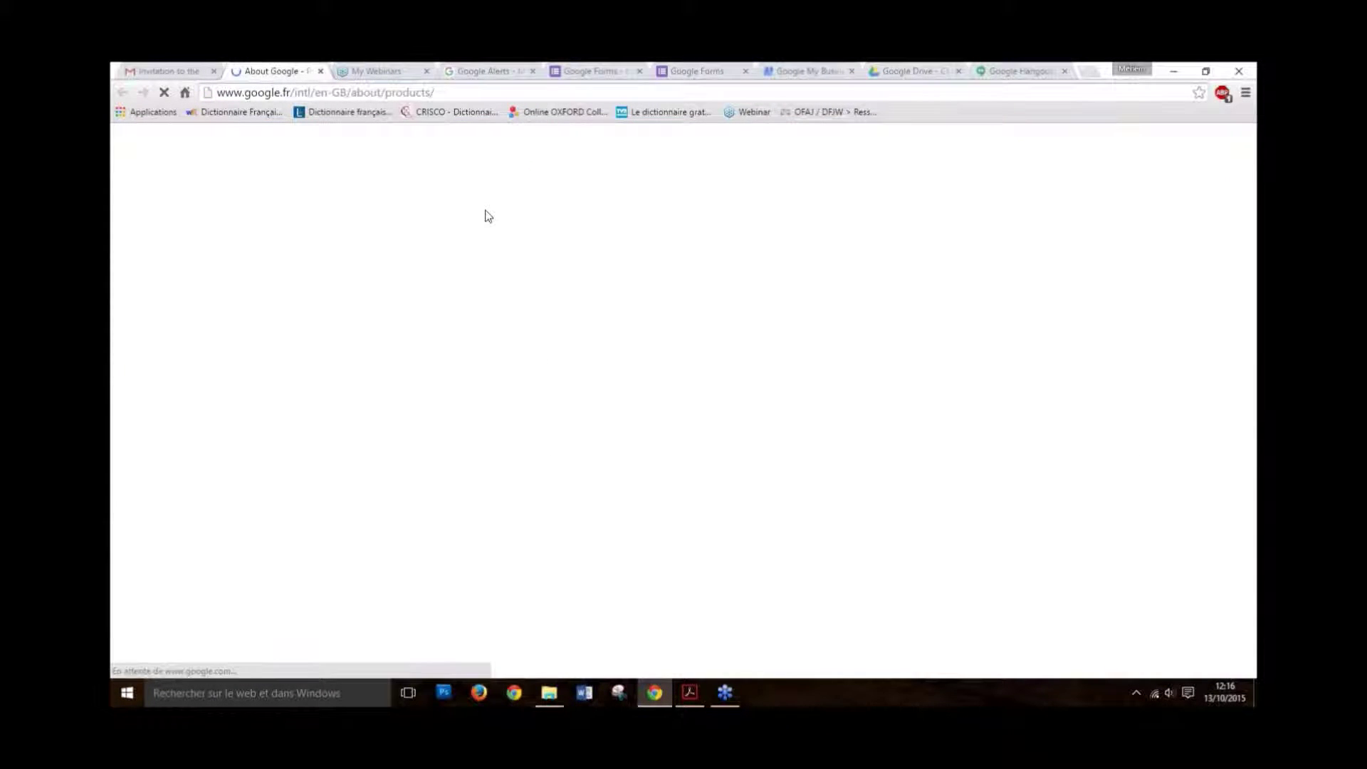
{"action": "scroll", "coordinate": [612, 469], "scroll_direction": "down", "scroll_amount": 3}
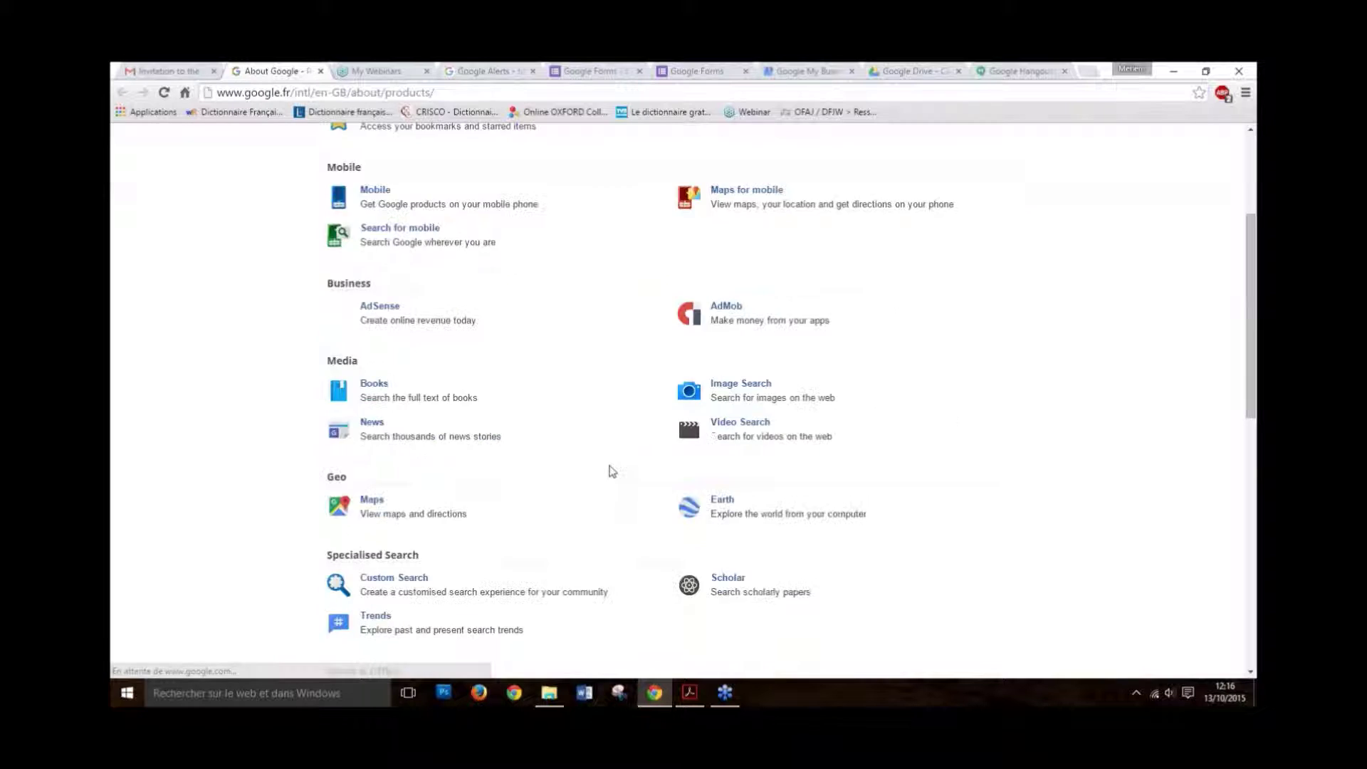
{"action": "scroll", "coordinate": [613, 471], "scroll_direction": "down", "scroll_amount": 4}
{"action": "left_click", "coordinate": [733, 491]}
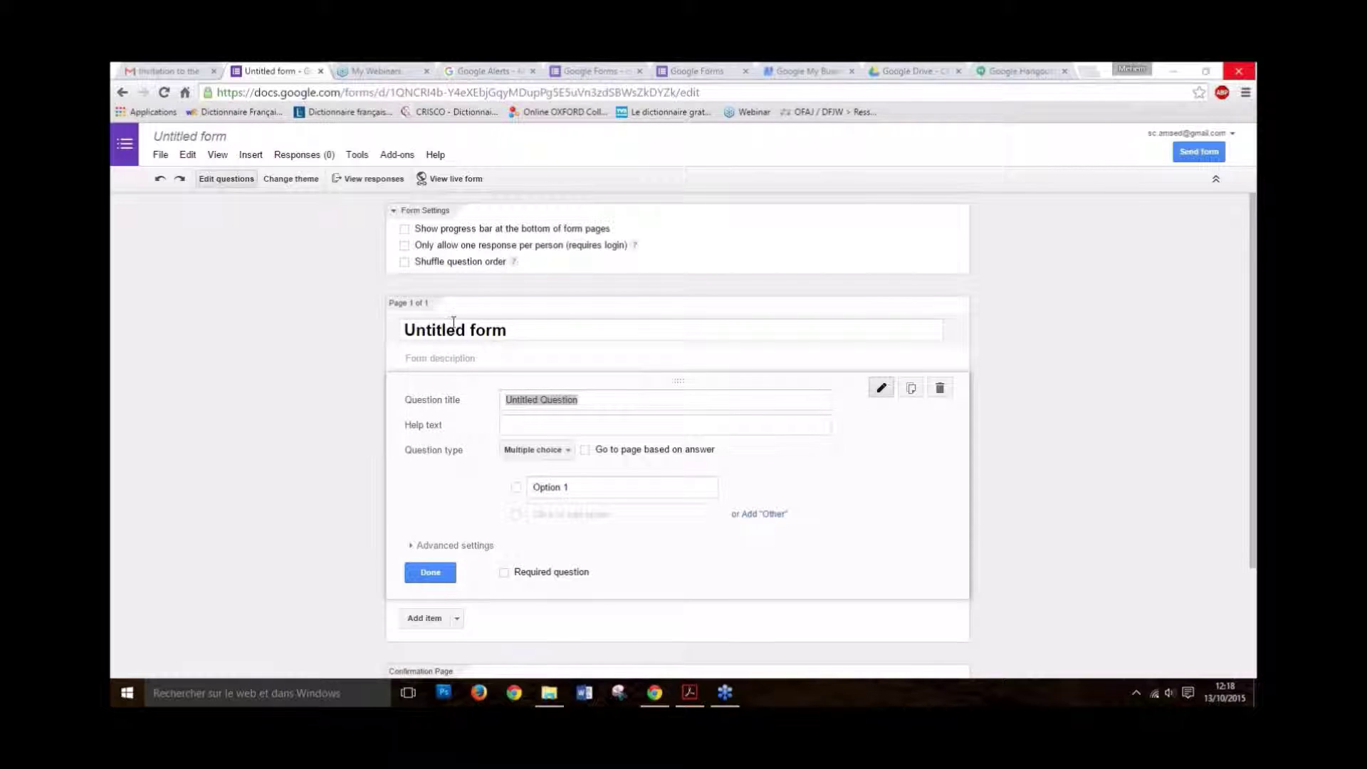
Step: Title the form "Terrorist attacks in X country in x year" and leave its description empty
{"action": "left_click", "coordinate": [537, 334]}
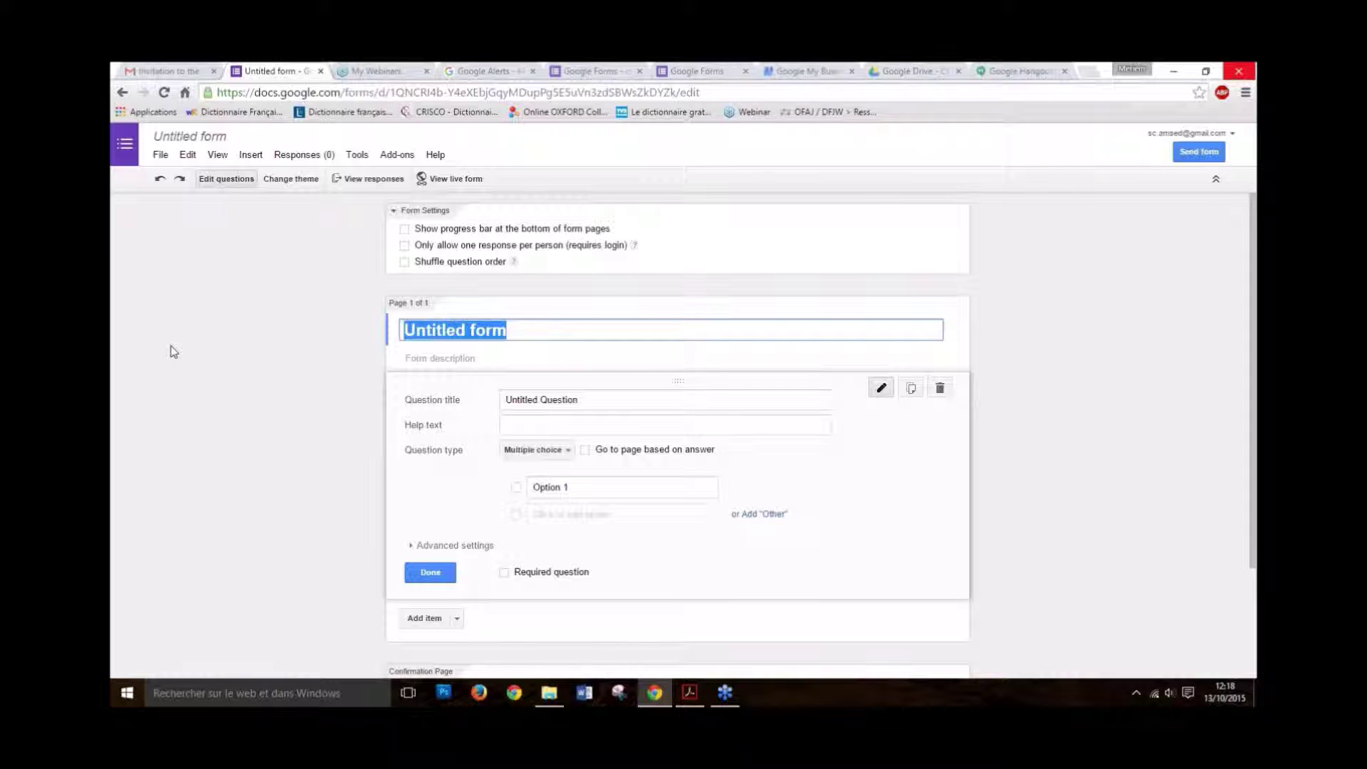
{"action": "type", "text": "Terro"}
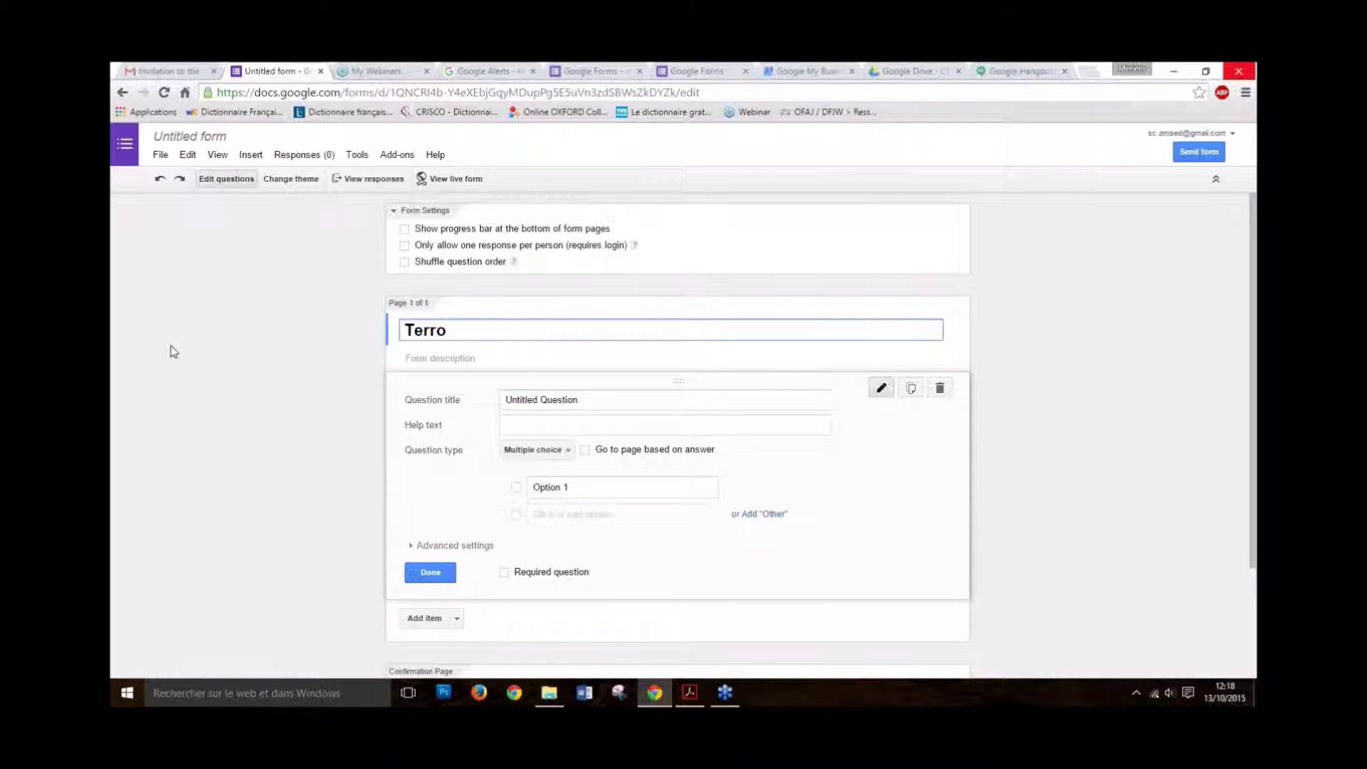
{"action": "type", "text": "rist attacks"}
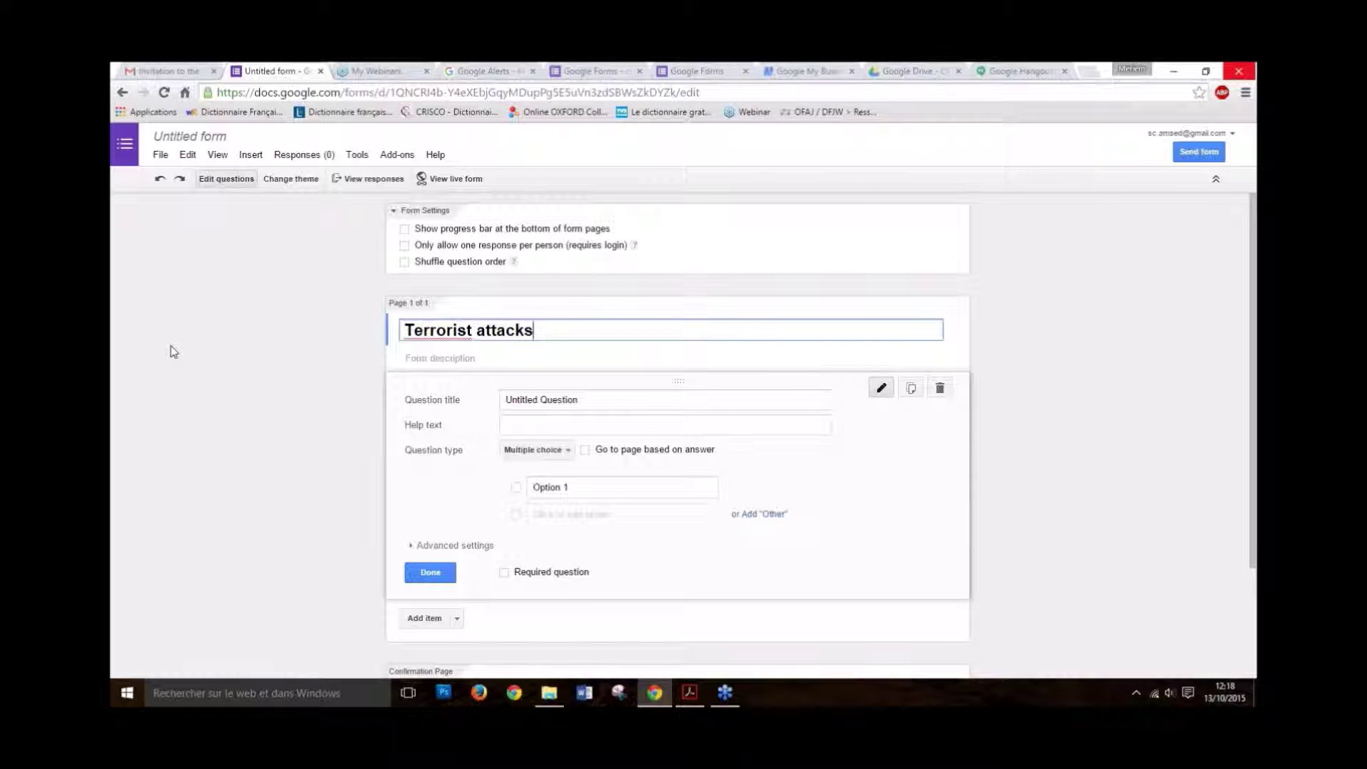
{"action": "type", "text": " in X country i"}
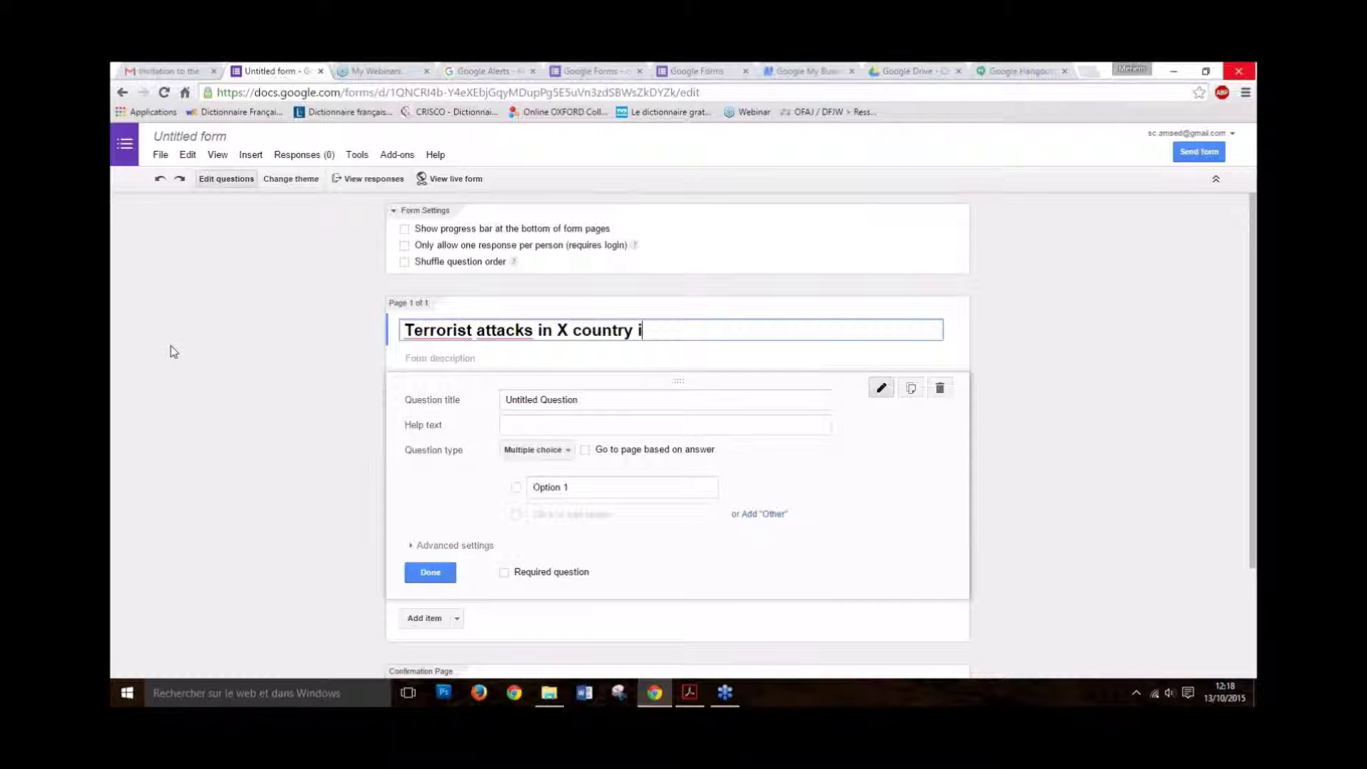
{"action": "type", "text": "n x year"}
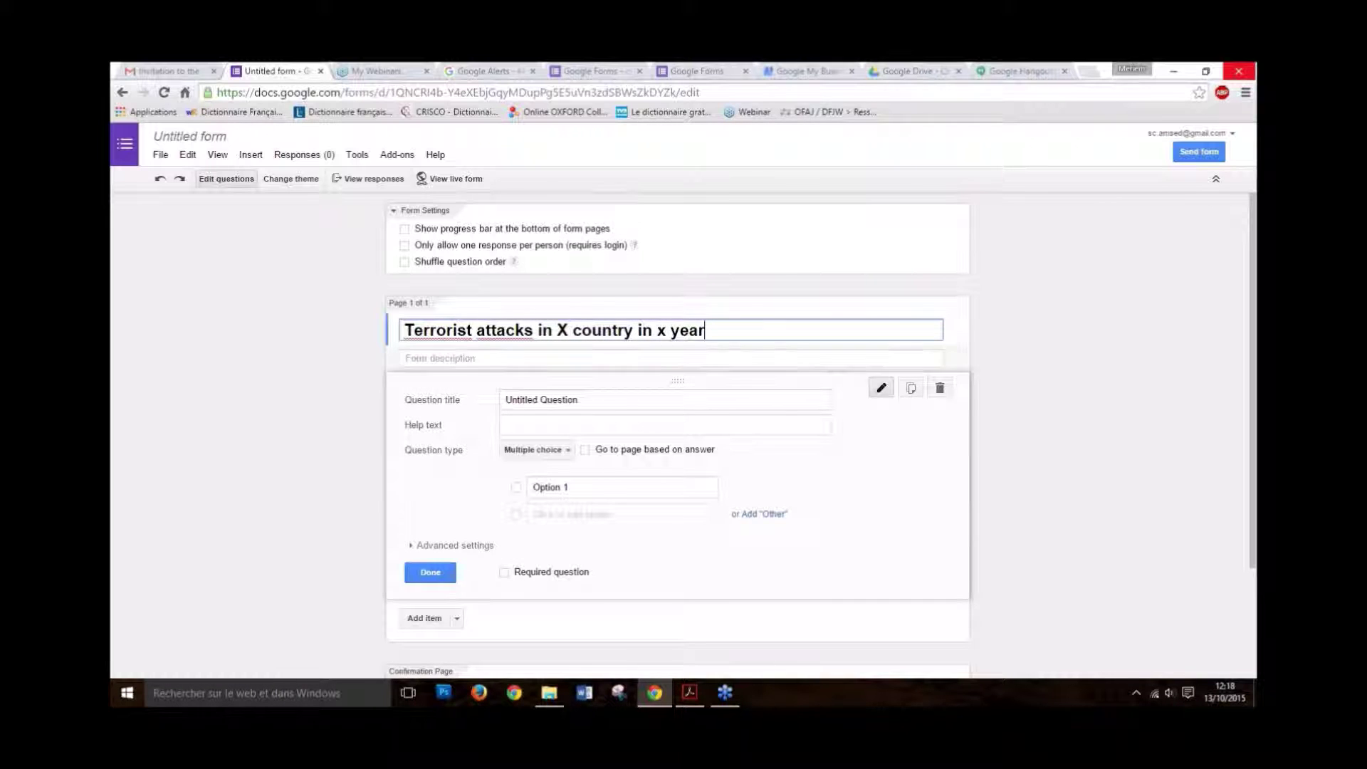
{"action": "left_click", "coordinate": [469, 360]}
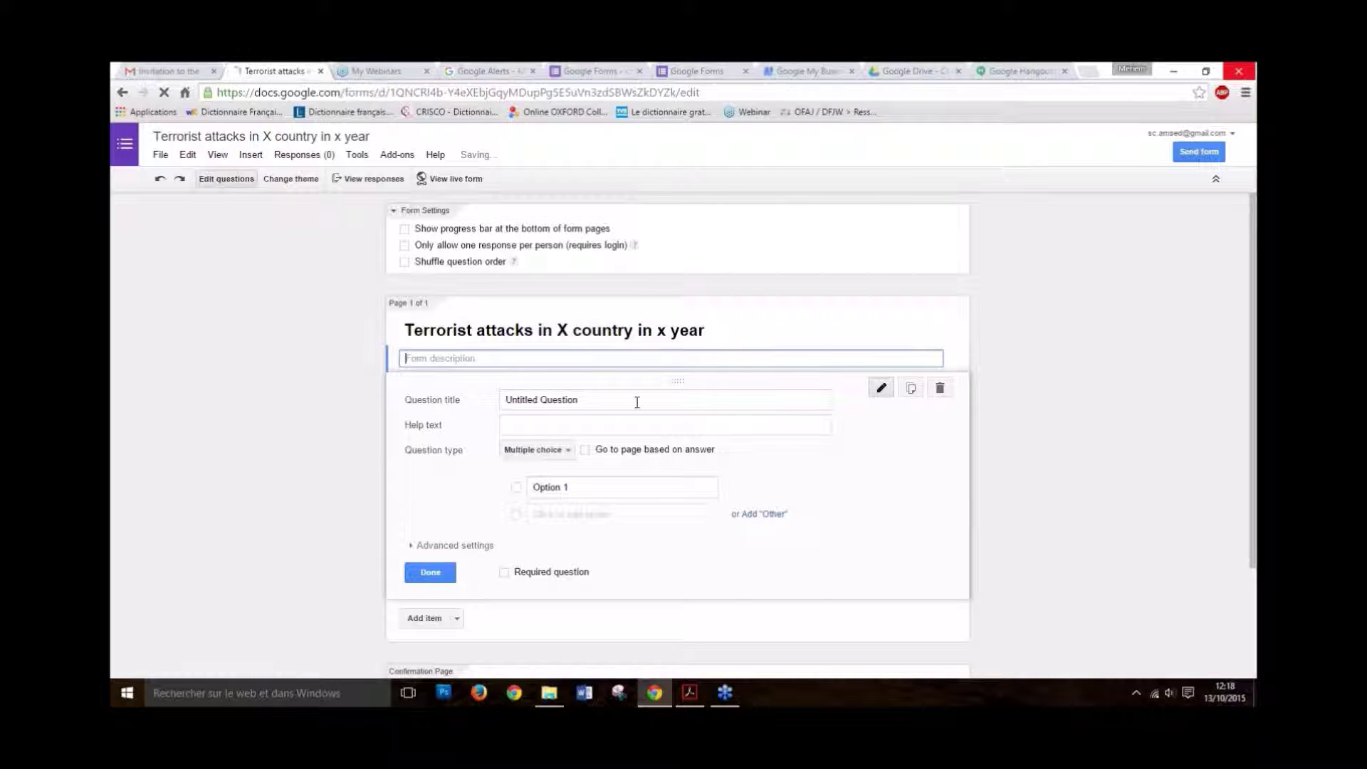
Step: Replace the first question's placeholder title with "W" and leave the help text blank
{"action": "scroll", "coordinate": [732, 406], "scroll_direction": "down", "scroll_amount": 1}
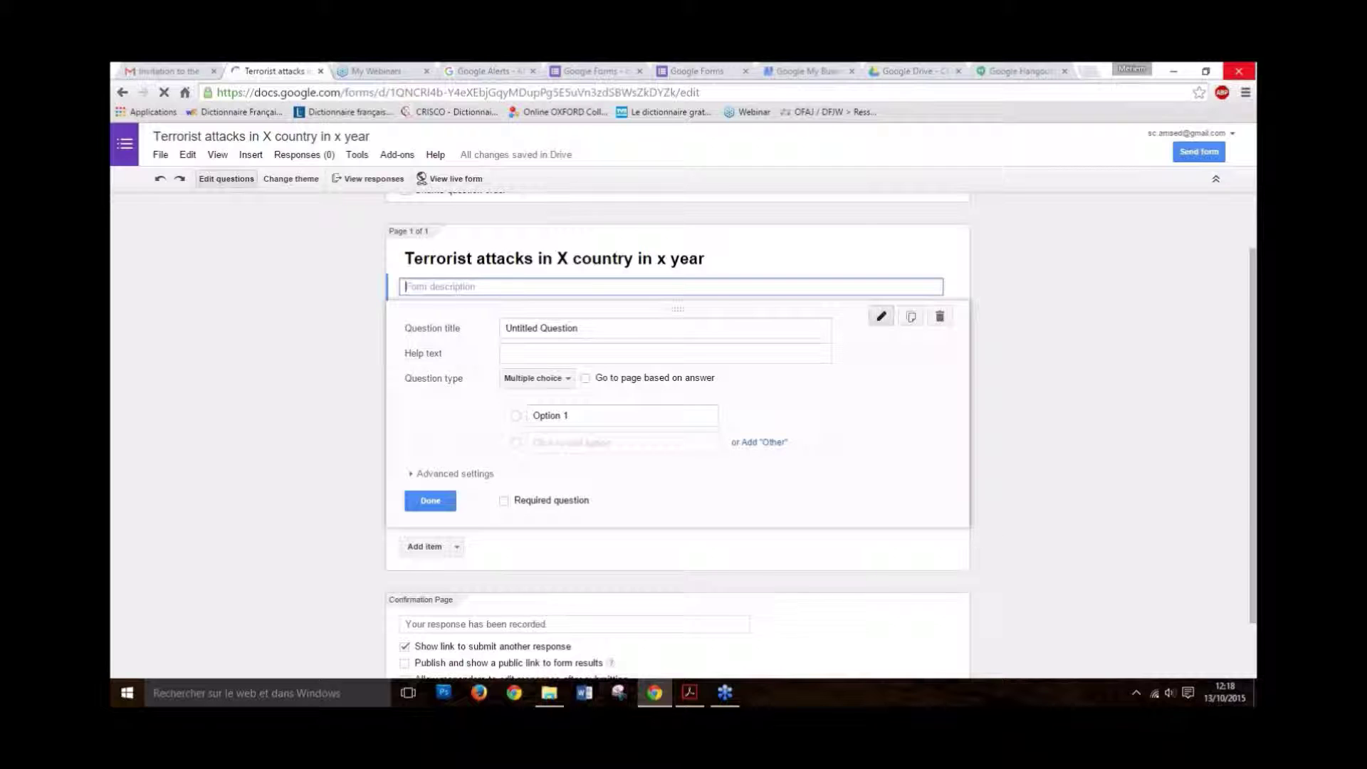
{"action": "left_click", "coordinate": [610, 328]}
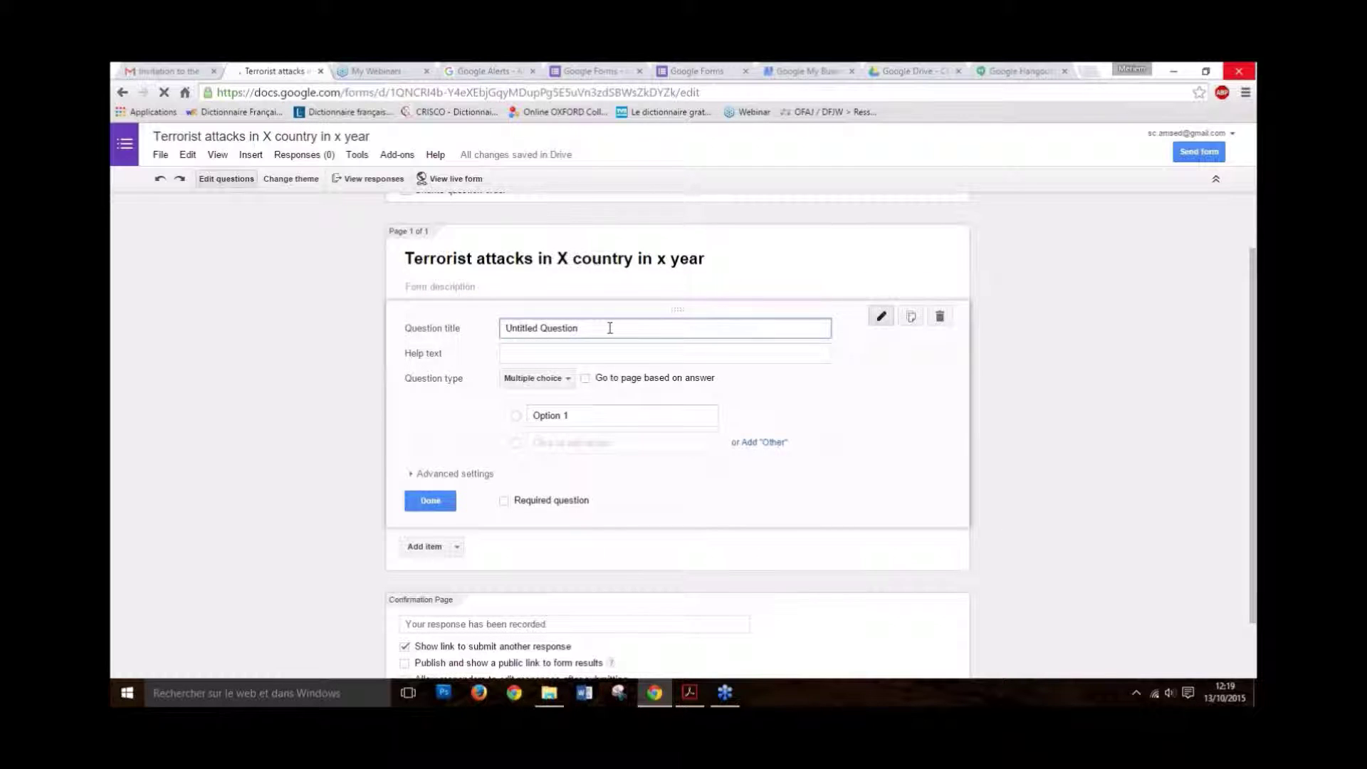
{"action": "triple_click", "coordinate": [609, 327]}
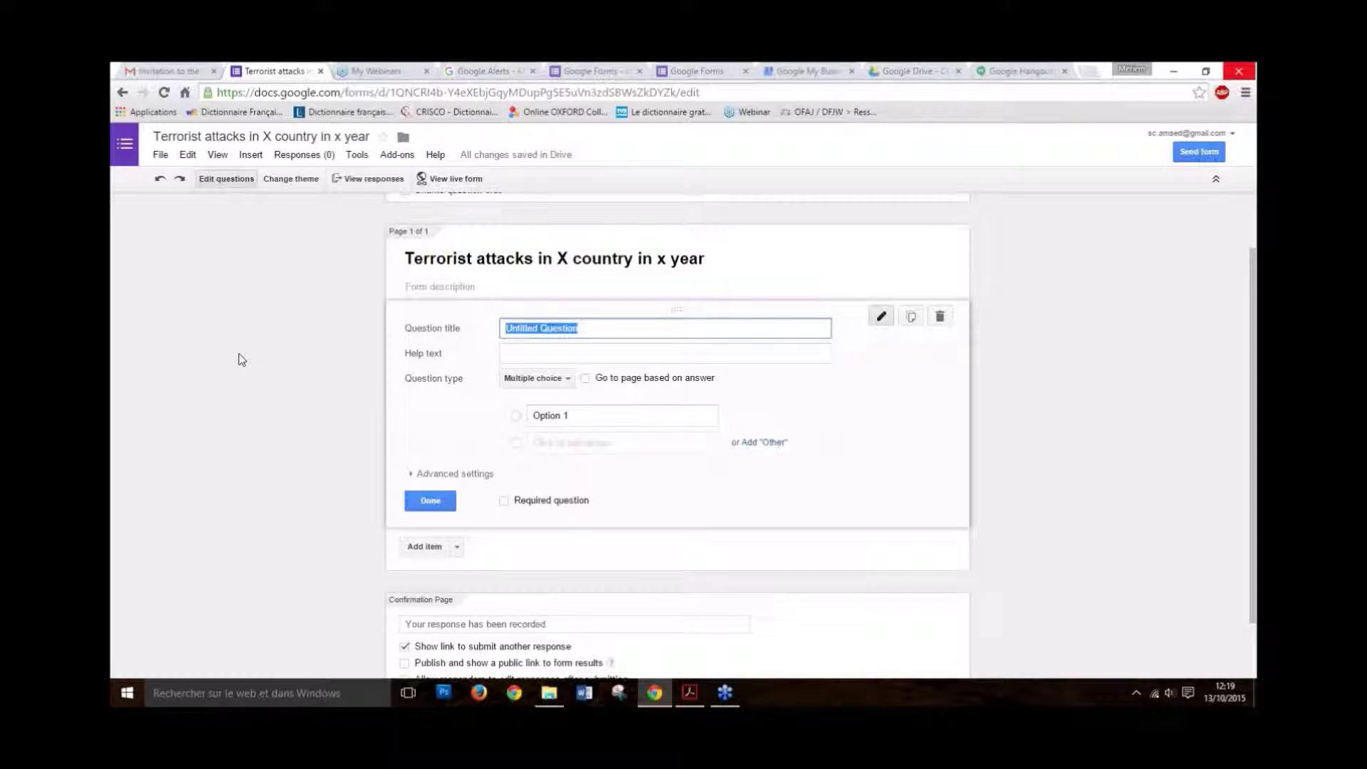
{"action": "type", "text": "WHat do"}
{"action": "key", "text": "BackSpace"}
{"action": "key", "text": "BackSpace"}
{"action": "key", "text": "BackSpace"}
{"action": "key", "text": "BackSpace"}
{"action": "key", "text": "BackSpace"}
{"action": "key", "text": "BackSpace"}
{"action": "left_click", "coordinate": [522, 354]}
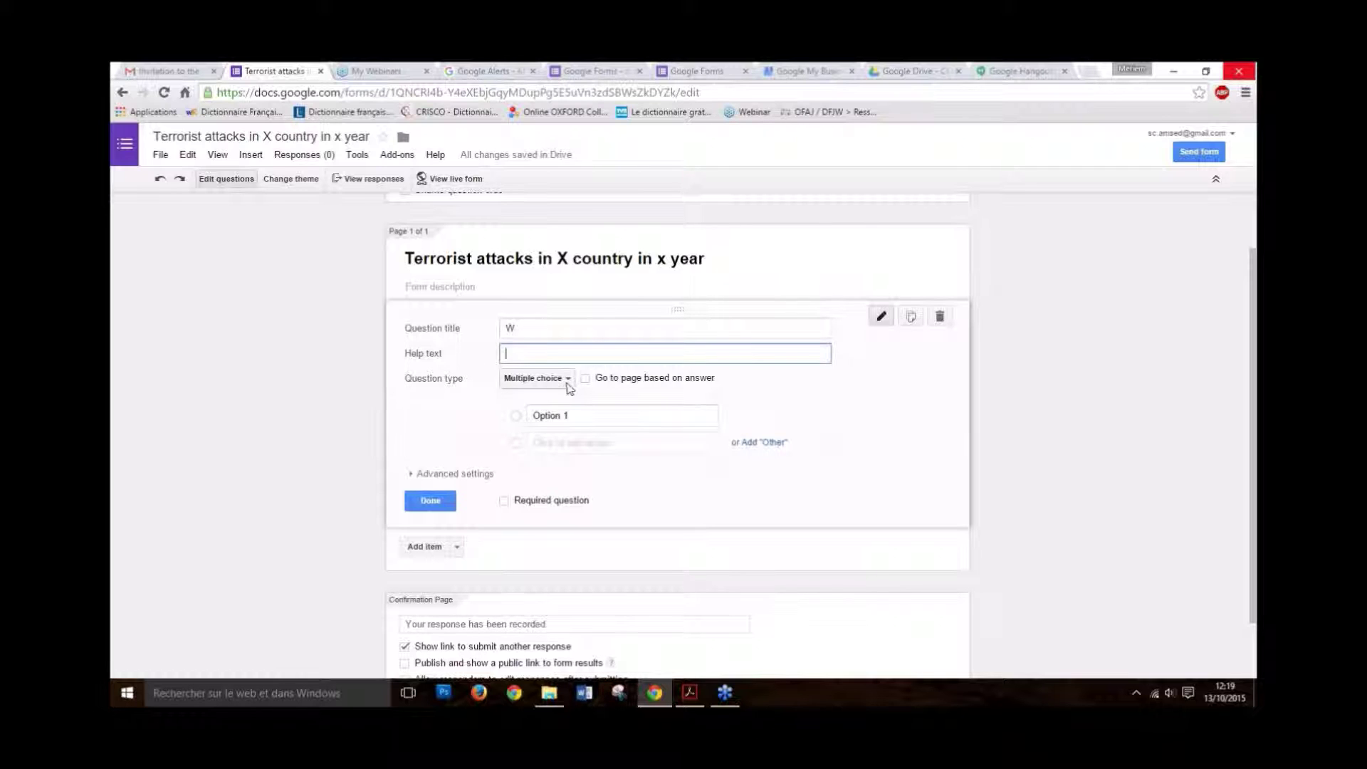
Step: Keep the question type as Multiple choice and enter "Monday" and "Tuesday" as its first two options
{"action": "left_click", "coordinate": [568, 385]}
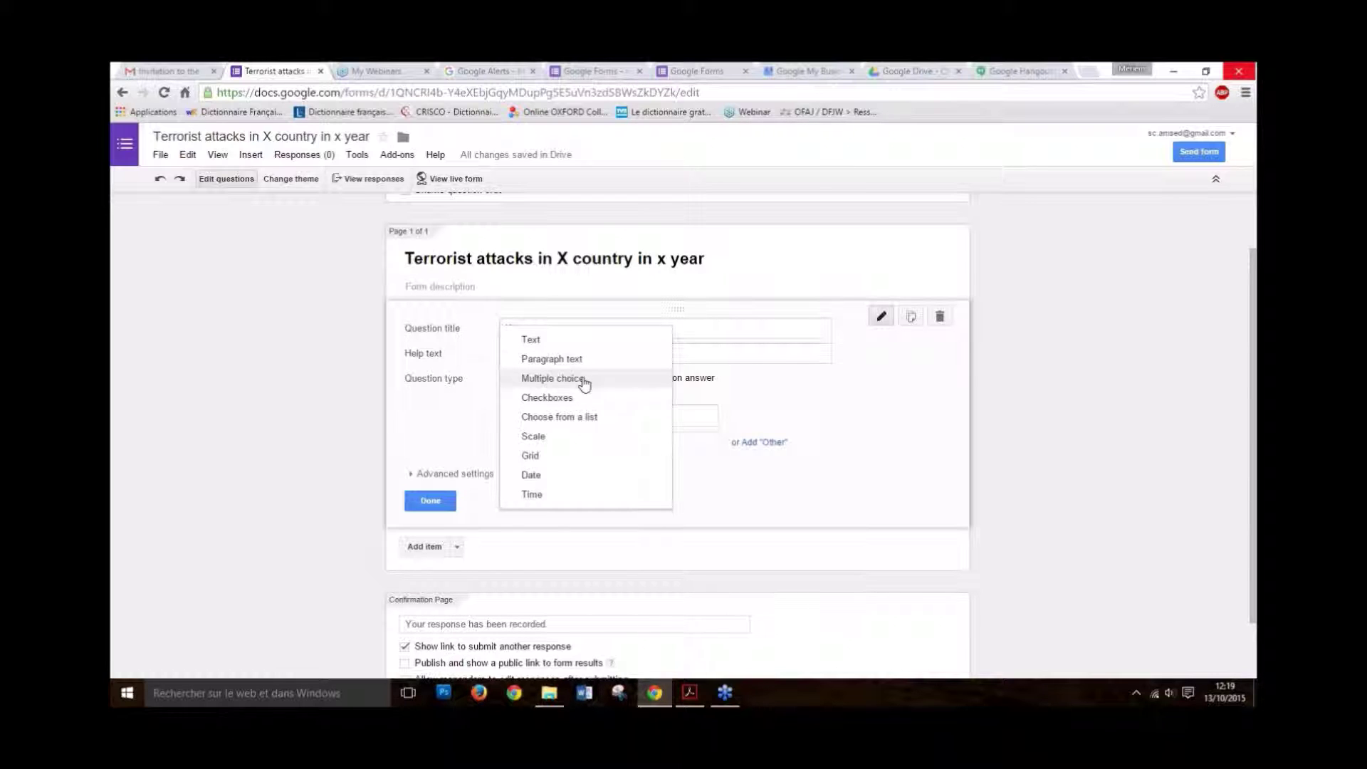
{"action": "left_click", "coordinate": [584, 385]}
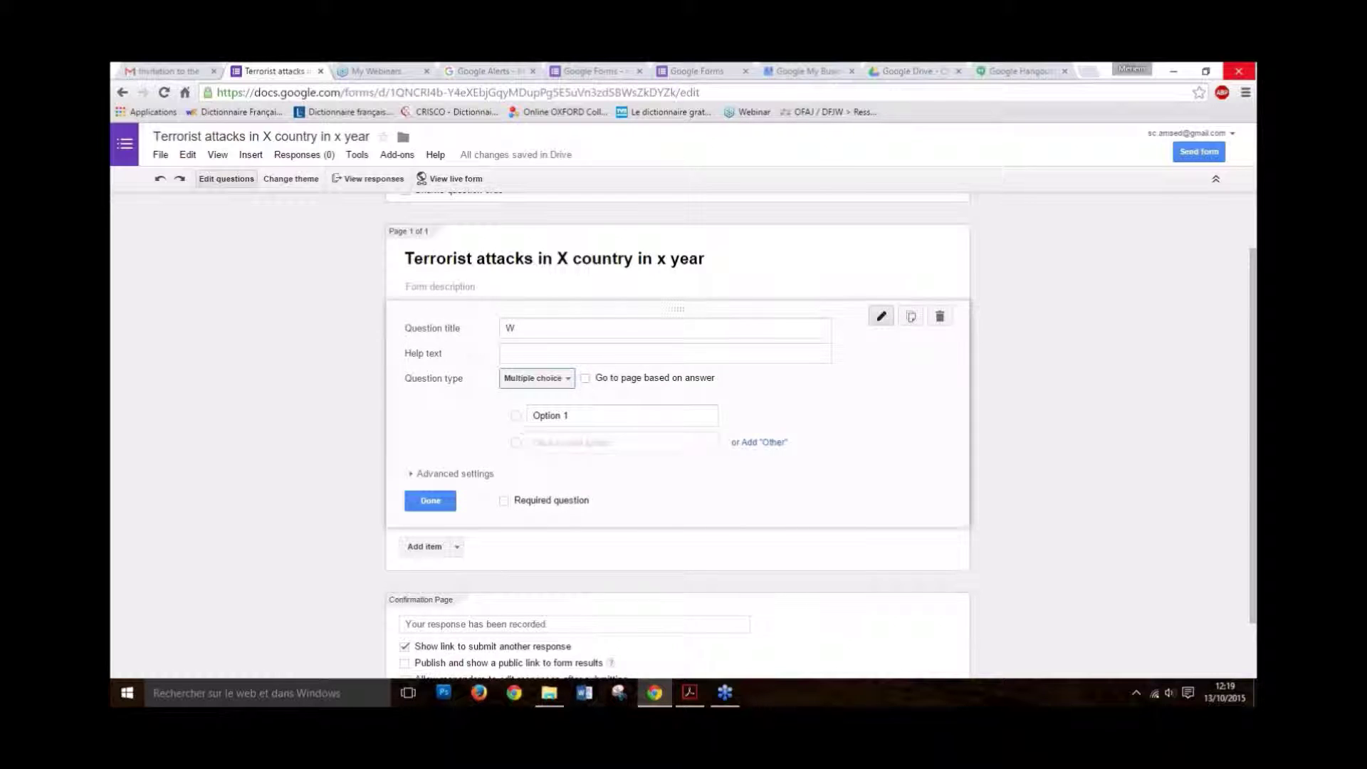
{"action": "left_click", "coordinate": [598, 442]}
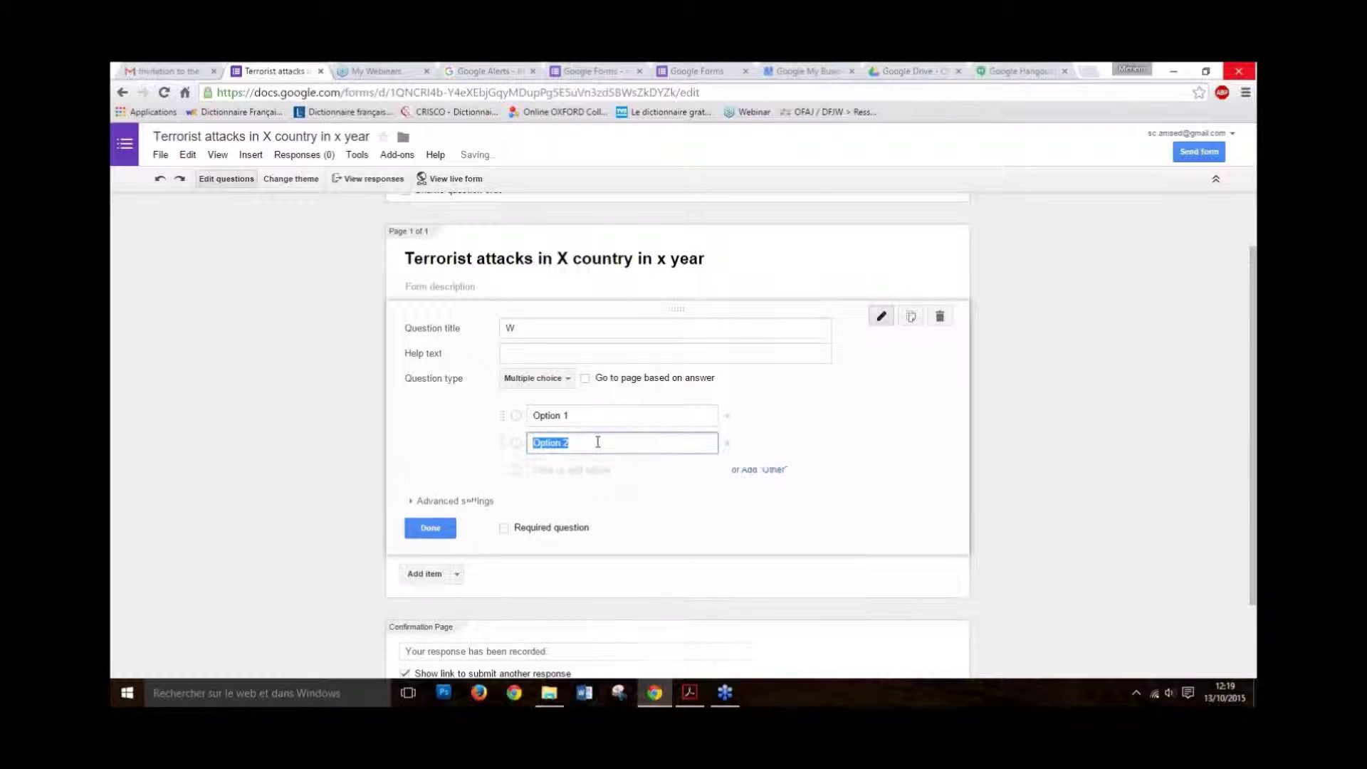
{"action": "left_click", "coordinate": [587, 415]}
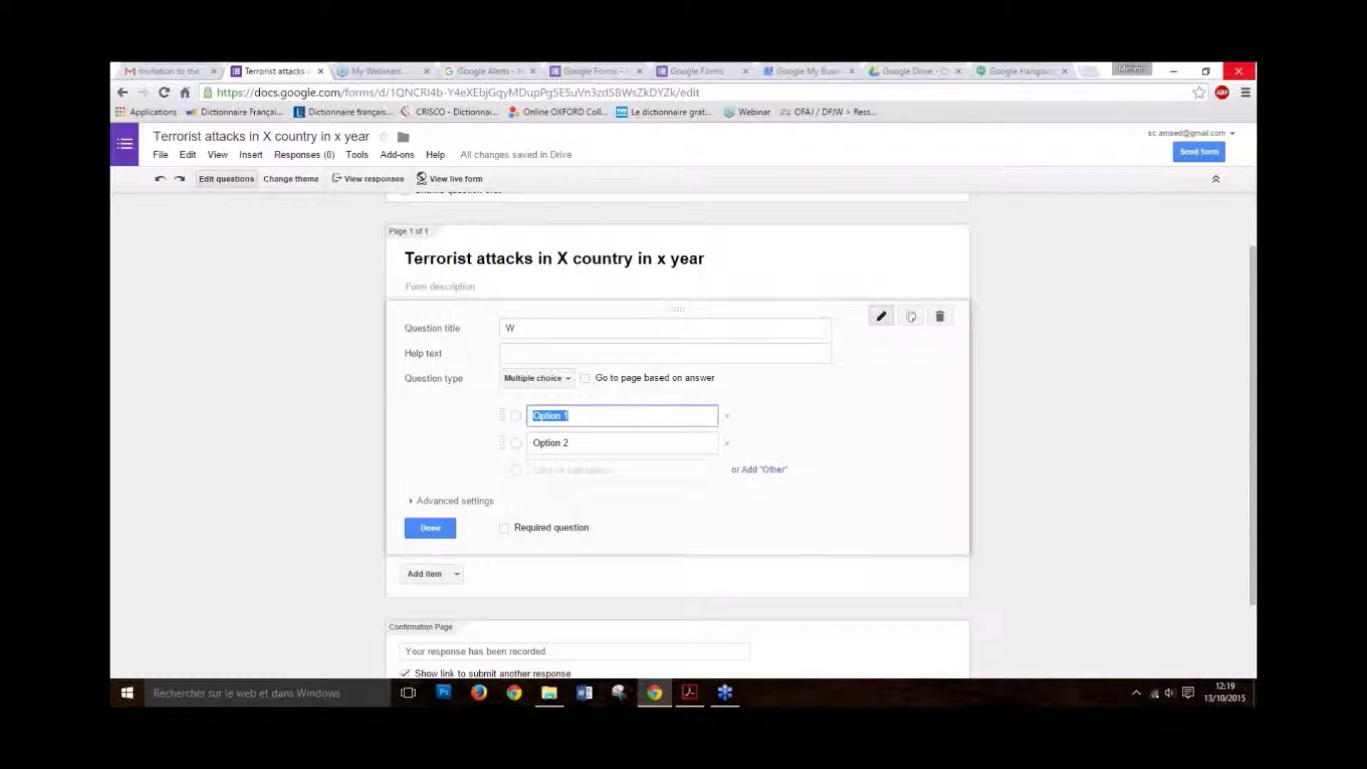
{"action": "type", "text": "Monday"}
{"action": "key", "text": "Return"}
{"action": "type", "text": "Tuesday"}
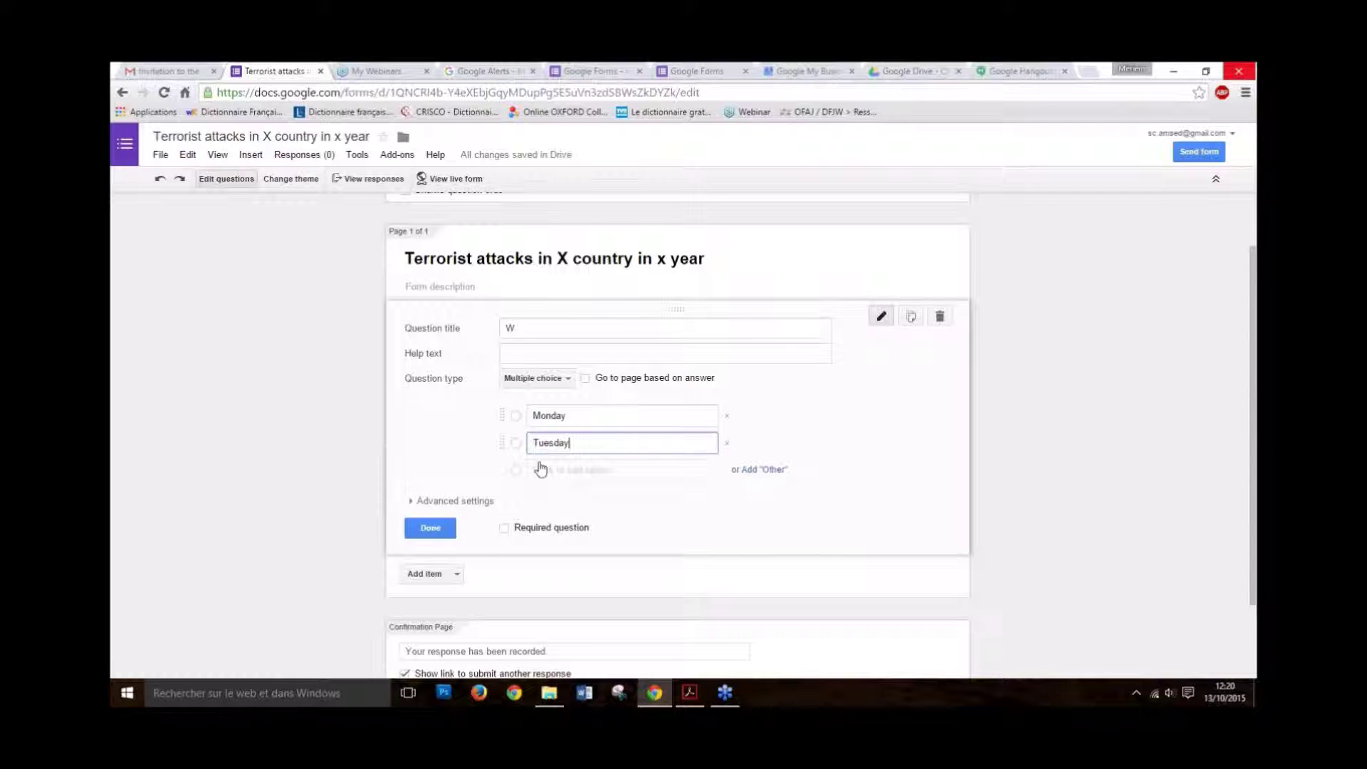
Step: Add a third and a fourth answer option below Tuesday with their default text
{"action": "left_click", "coordinate": [541, 468]}
{"action": "scroll", "coordinate": [610, 470], "scroll_direction": "down", "scroll_amount": 1}
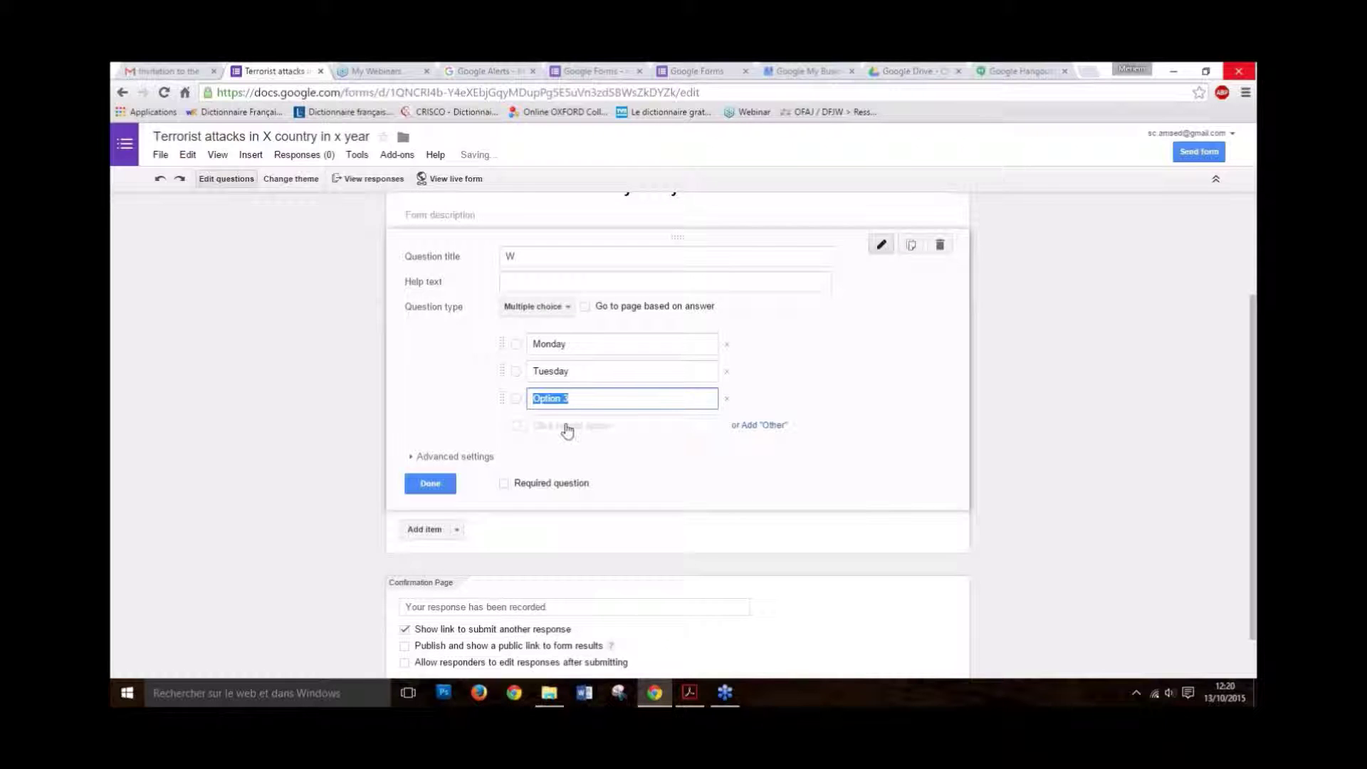
{"action": "left_click", "coordinate": [567, 429]}
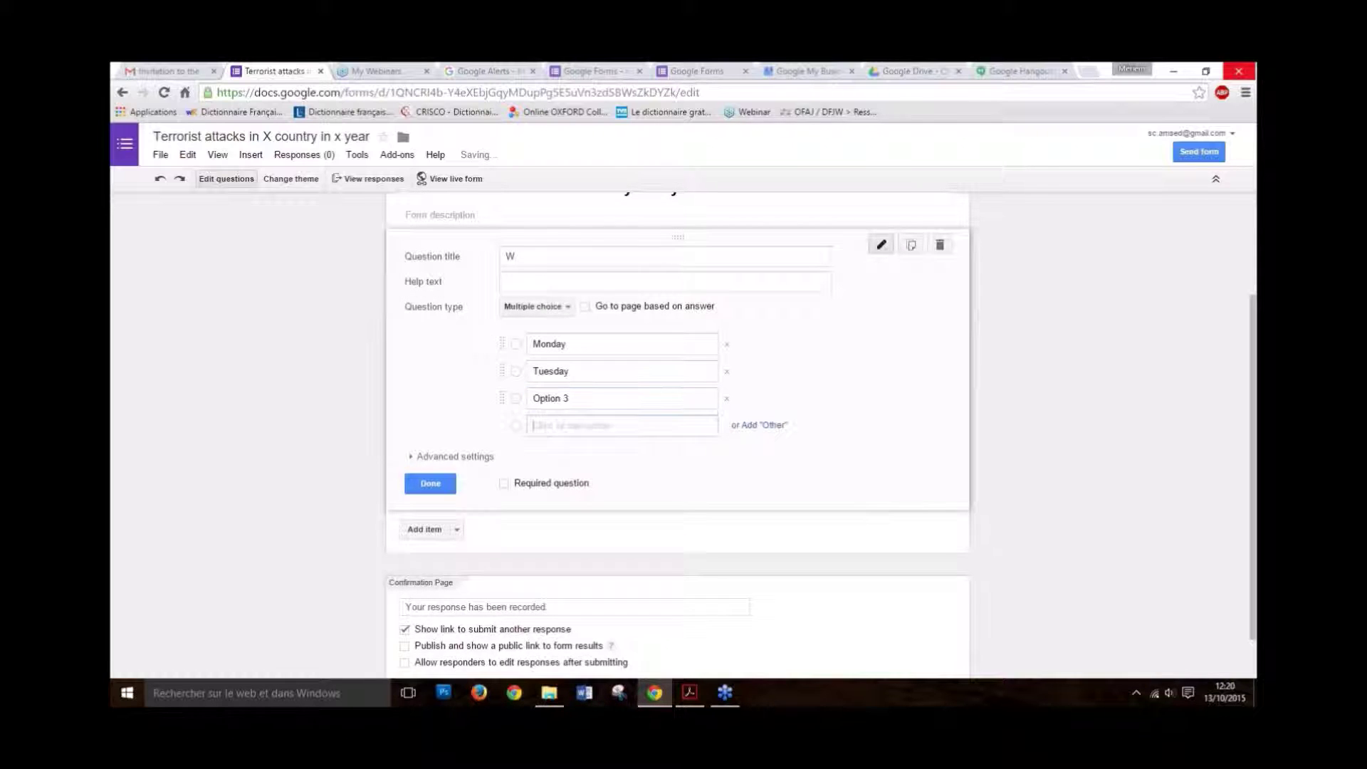
Step: Try the Checkboxes question type on question "W", followed by the Choose from a list type
{"action": "left_click", "coordinate": [563, 310]}
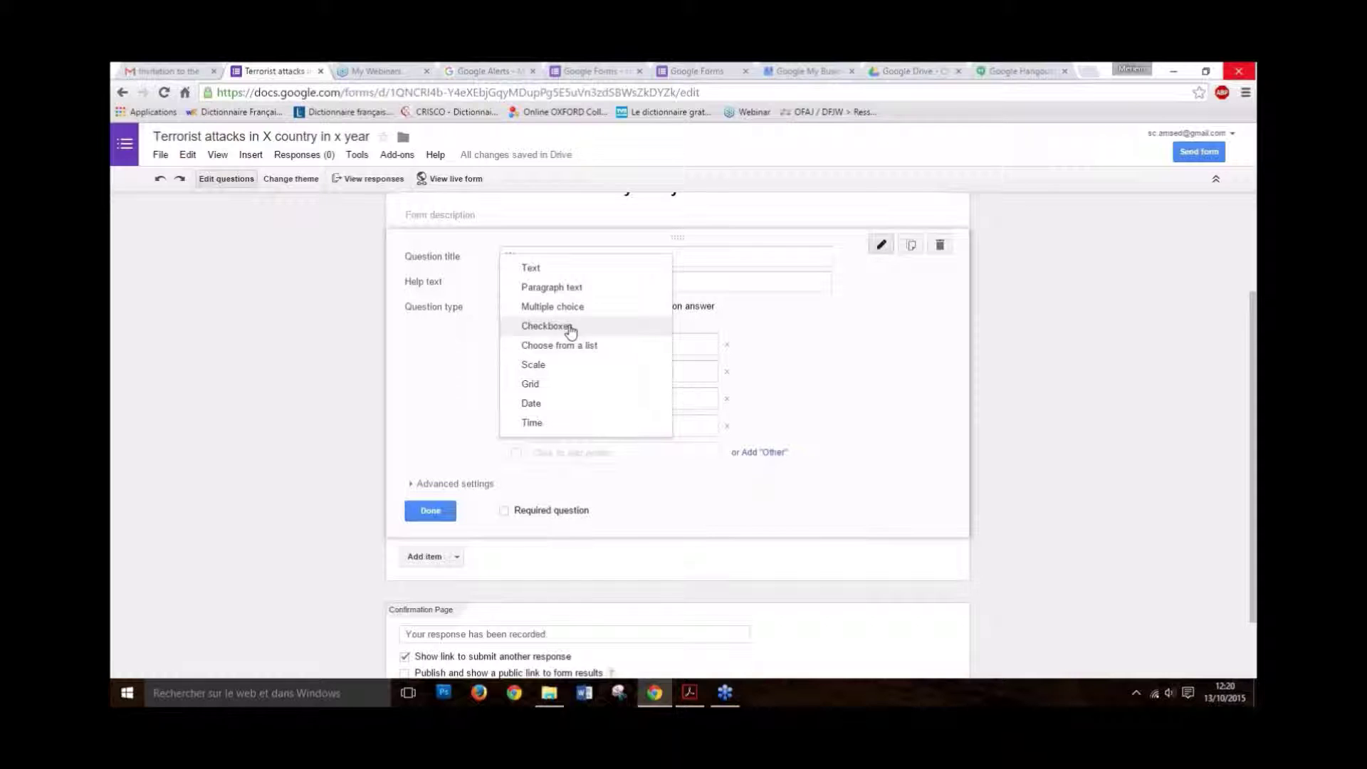
{"action": "left_click", "coordinate": [569, 329]}
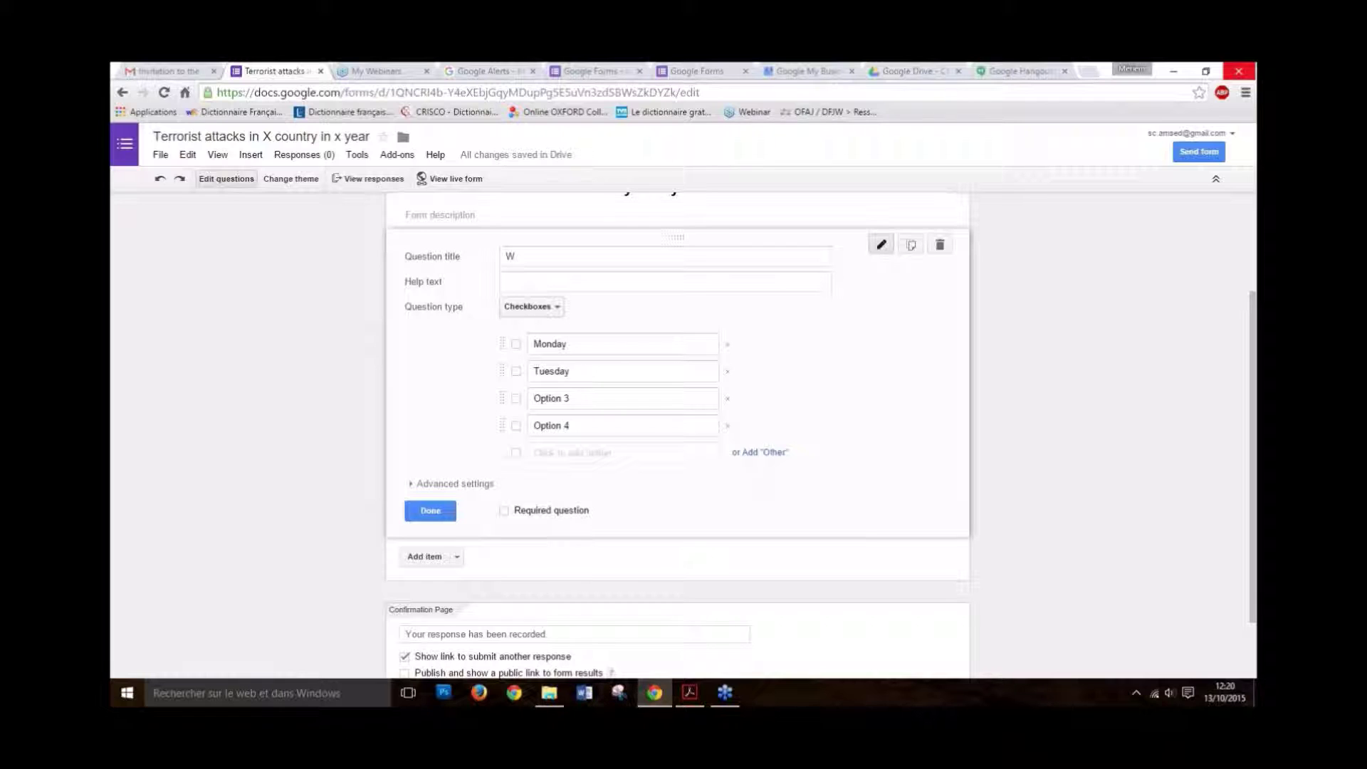
{"action": "left_click", "coordinate": [534, 306]}
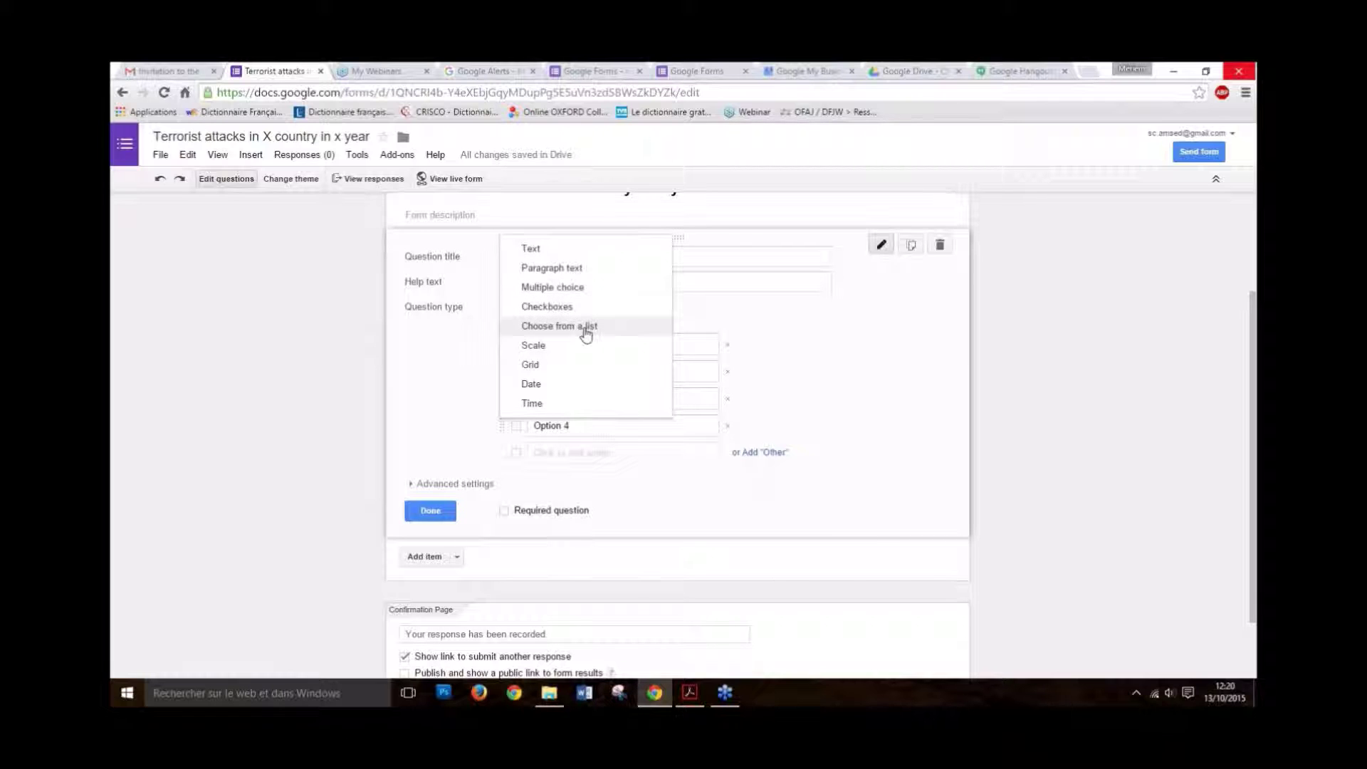
{"action": "left_click", "coordinate": [583, 327]}
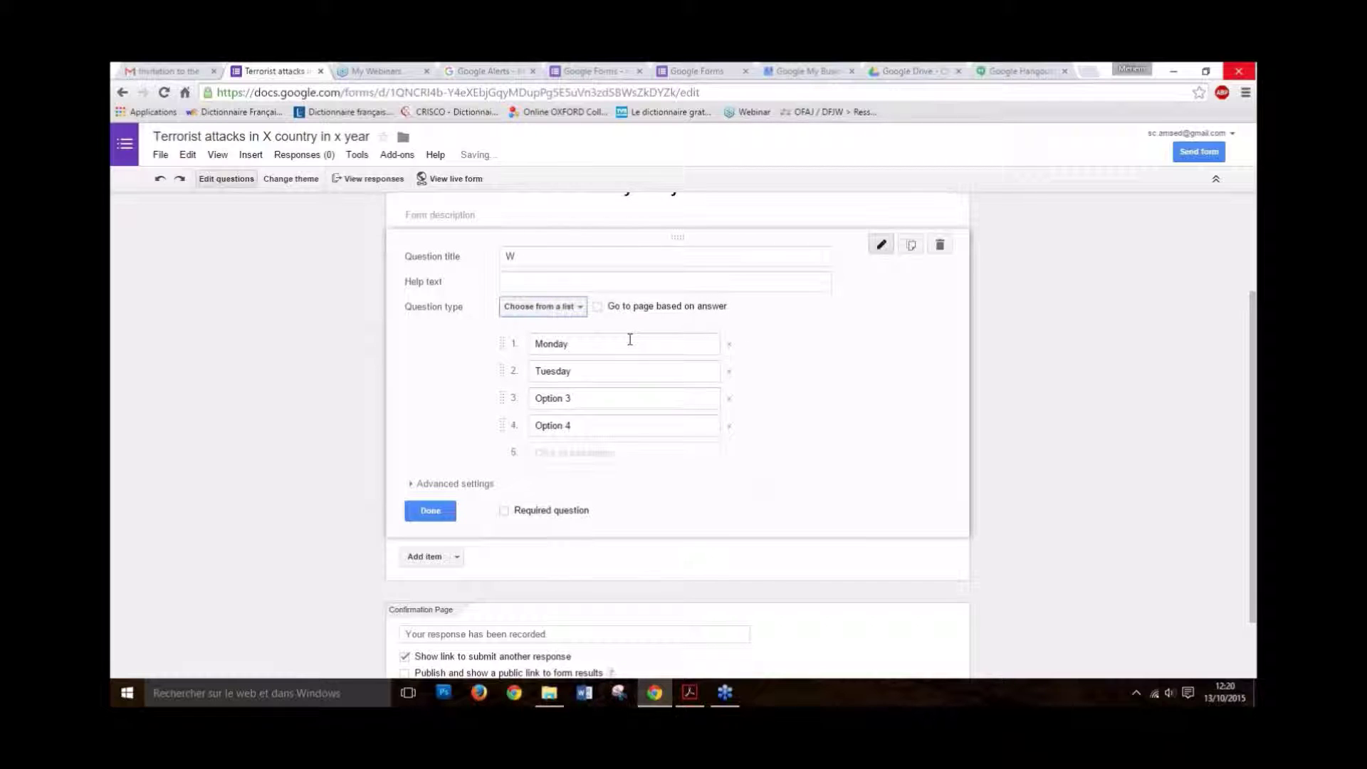
Step: Change question "W" to the Scale type and label its low end "Bad" and its high end "Really good"
{"action": "left_click", "coordinate": [570, 306]}
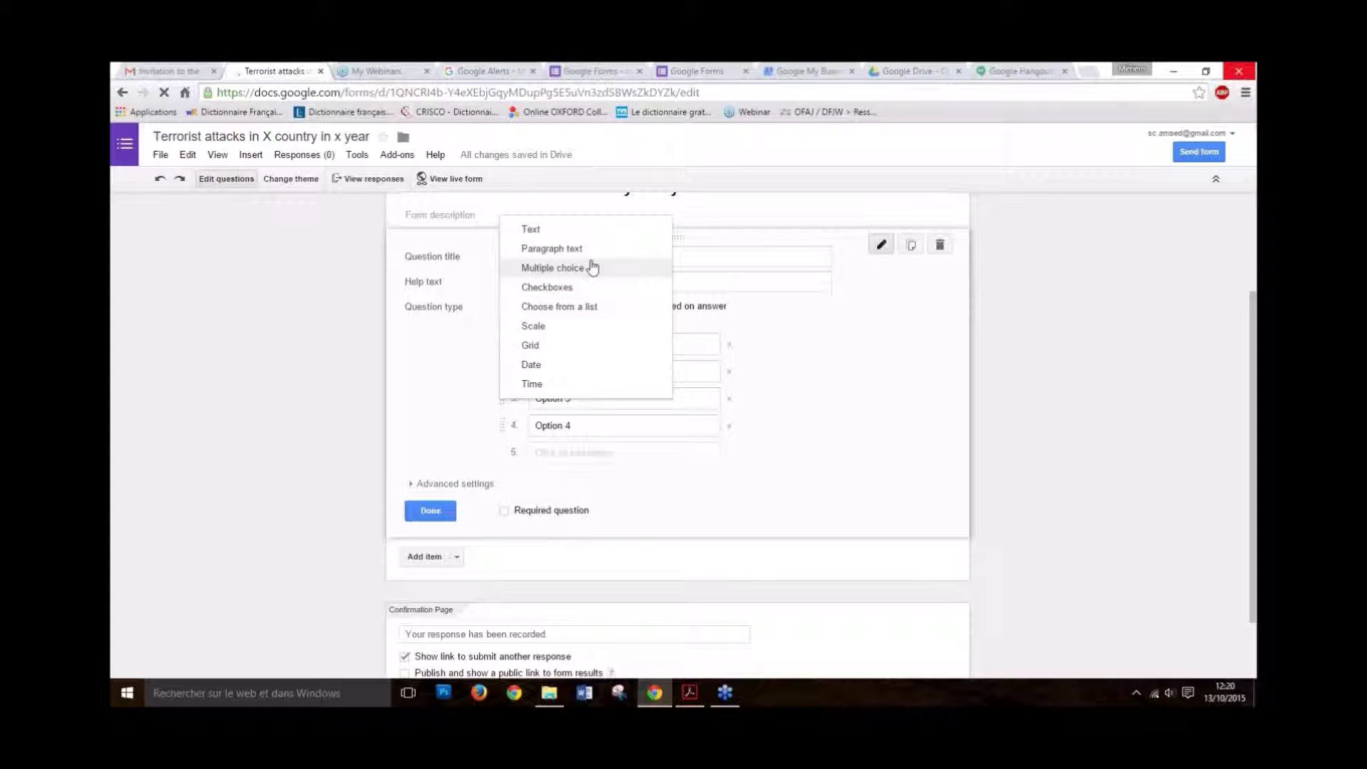
{"action": "left_click", "coordinate": [559, 335]}
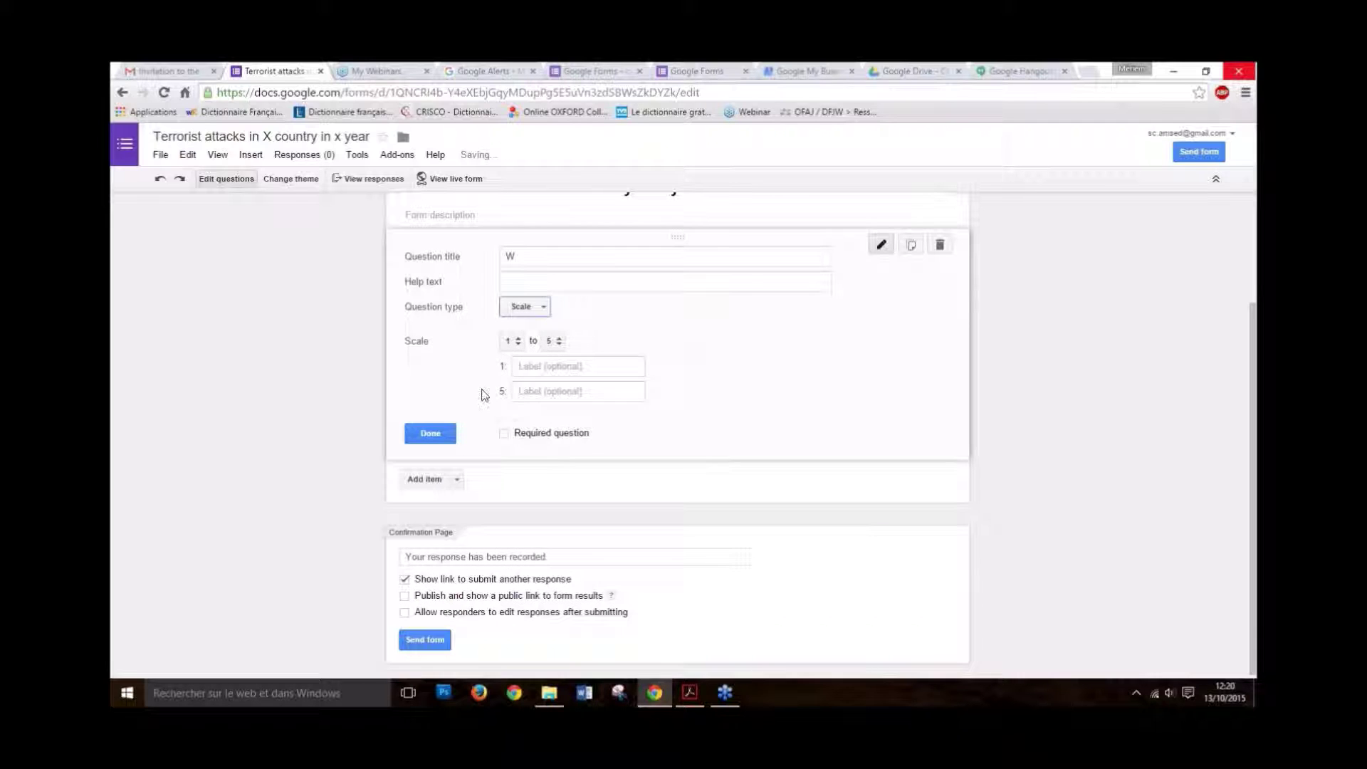
{"action": "left_click", "coordinate": [592, 366]}
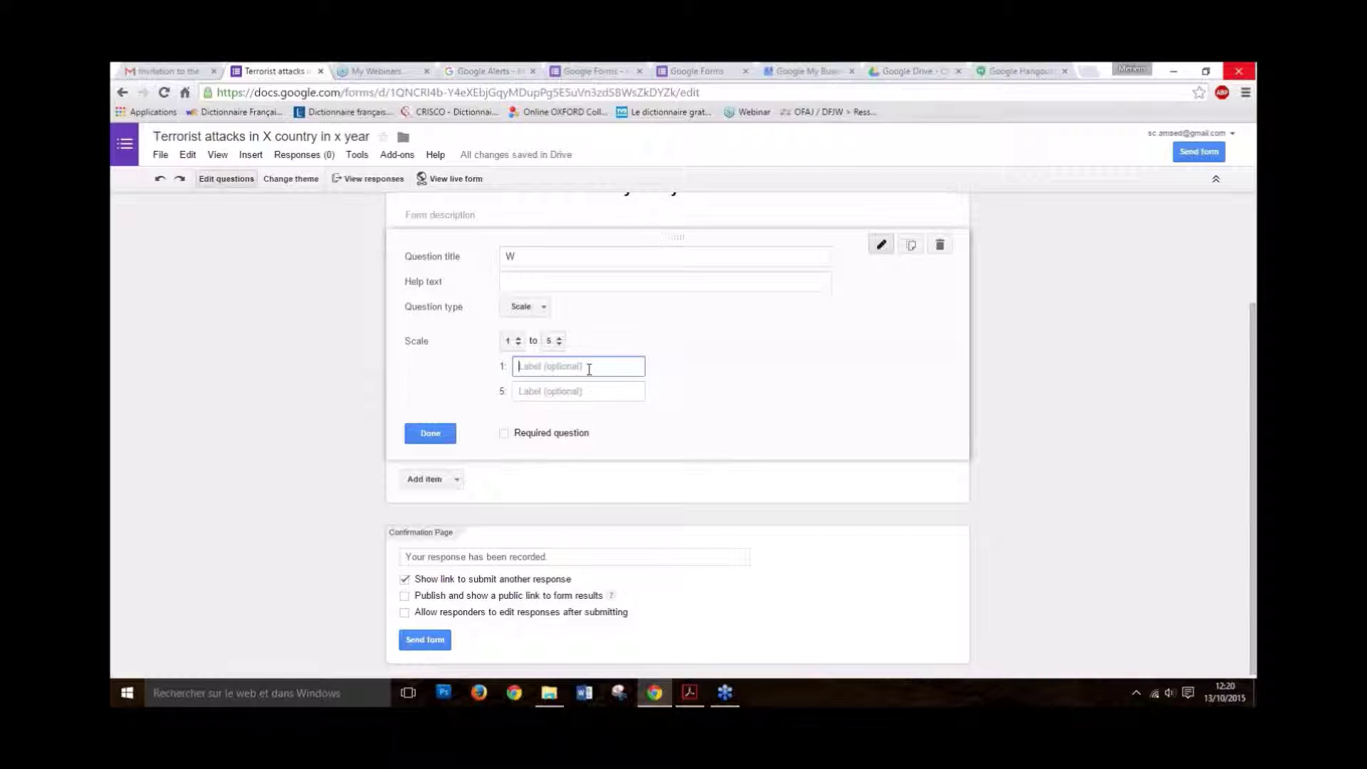
{"action": "type", "text": "Bad"}
{"action": "left_click", "coordinate": [570, 389]}
{"action": "type", "text": "Reayy"}
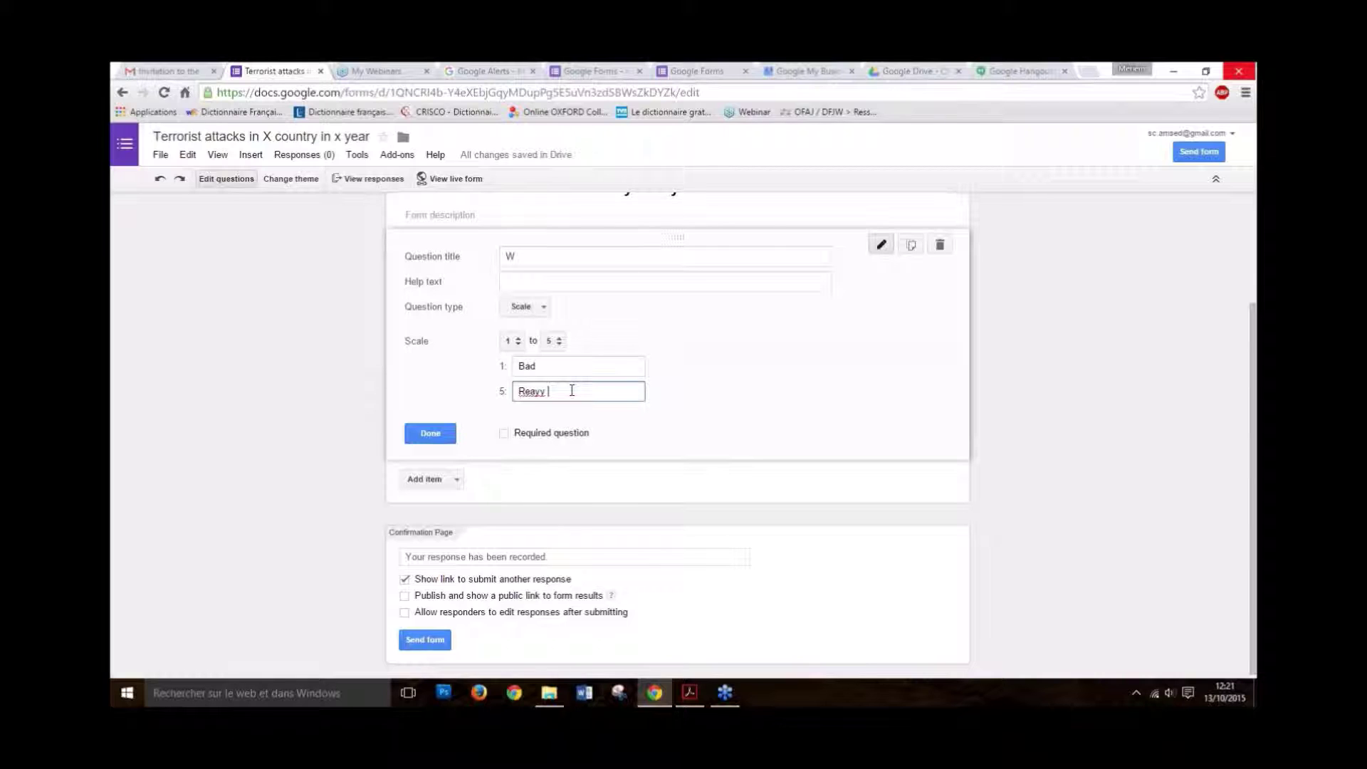
{"action": "key", "text": "BackSpace"}
{"action": "key", "text": "BackSpace"}
{"action": "key", "text": "BackSpace"}
{"action": "type", "text": "lly good"}
Step: View the choices for the scale's upper limit and change the question type to Grid
{"action": "left_click", "coordinate": [556, 342]}
{"action": "left_click", "coordinate": [555, 341]}
{"action": "left_click", "coordinate": [527, 306]}
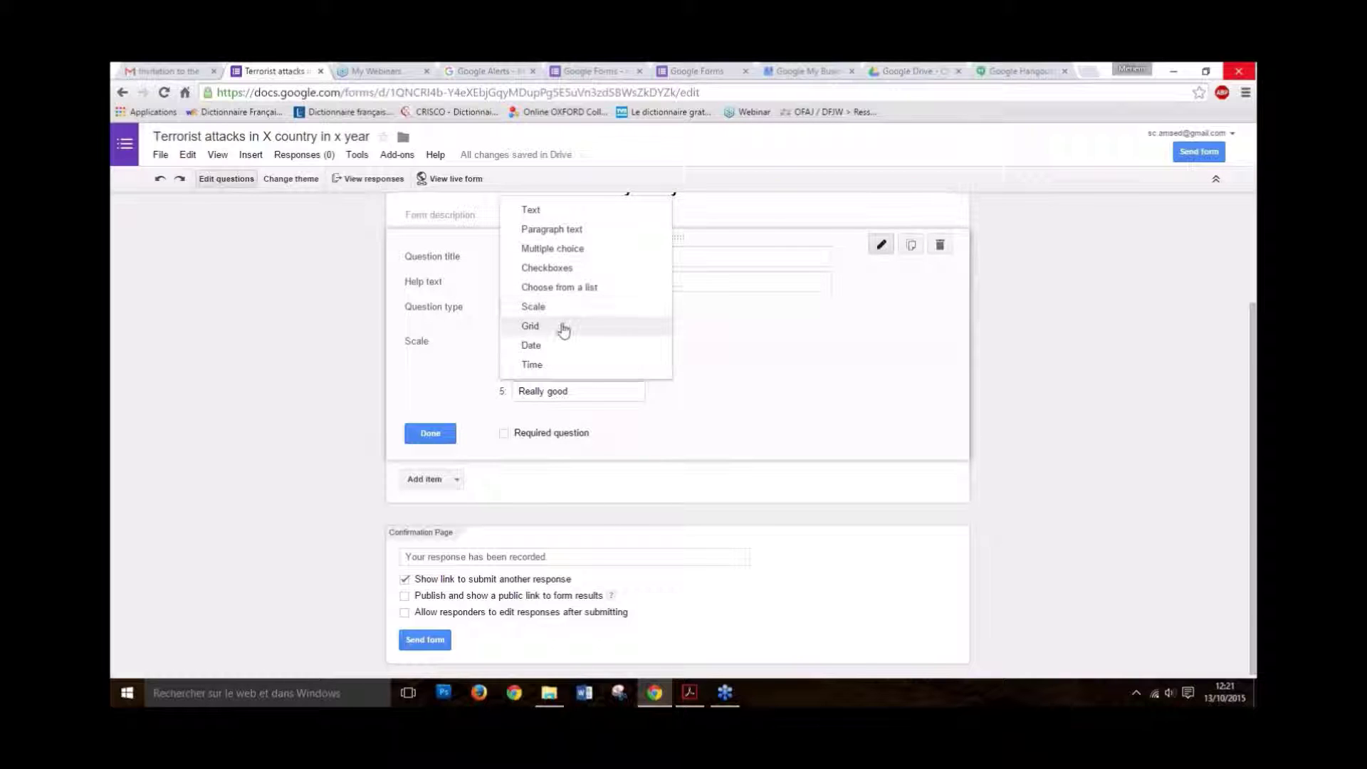
{"action": "left_click", "coordinate": [560, 330]}
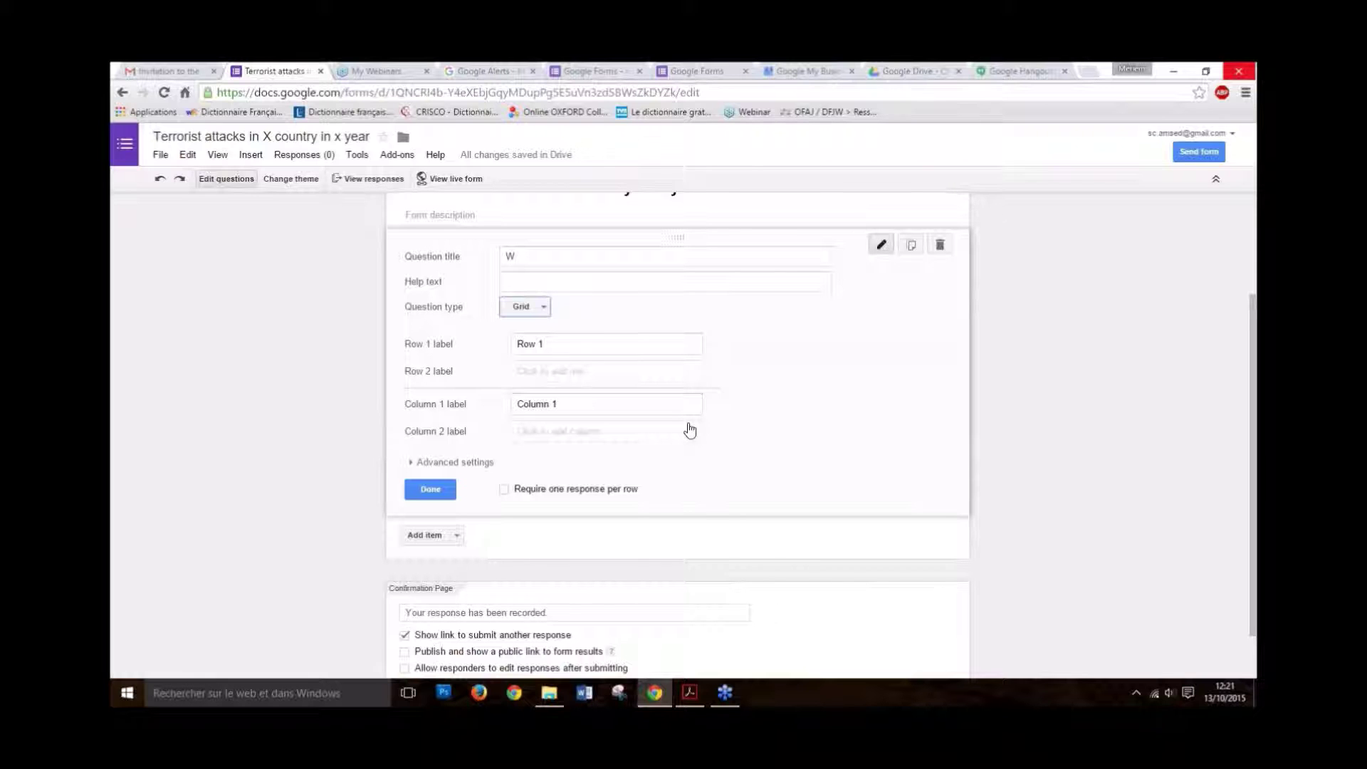
Step: Switch to Adobe Acrobat Reader, review the question formats and advanced settings in the Google Tools PDF, and return to the form
{"action": "left_click", "coordinate": [689, 692]}
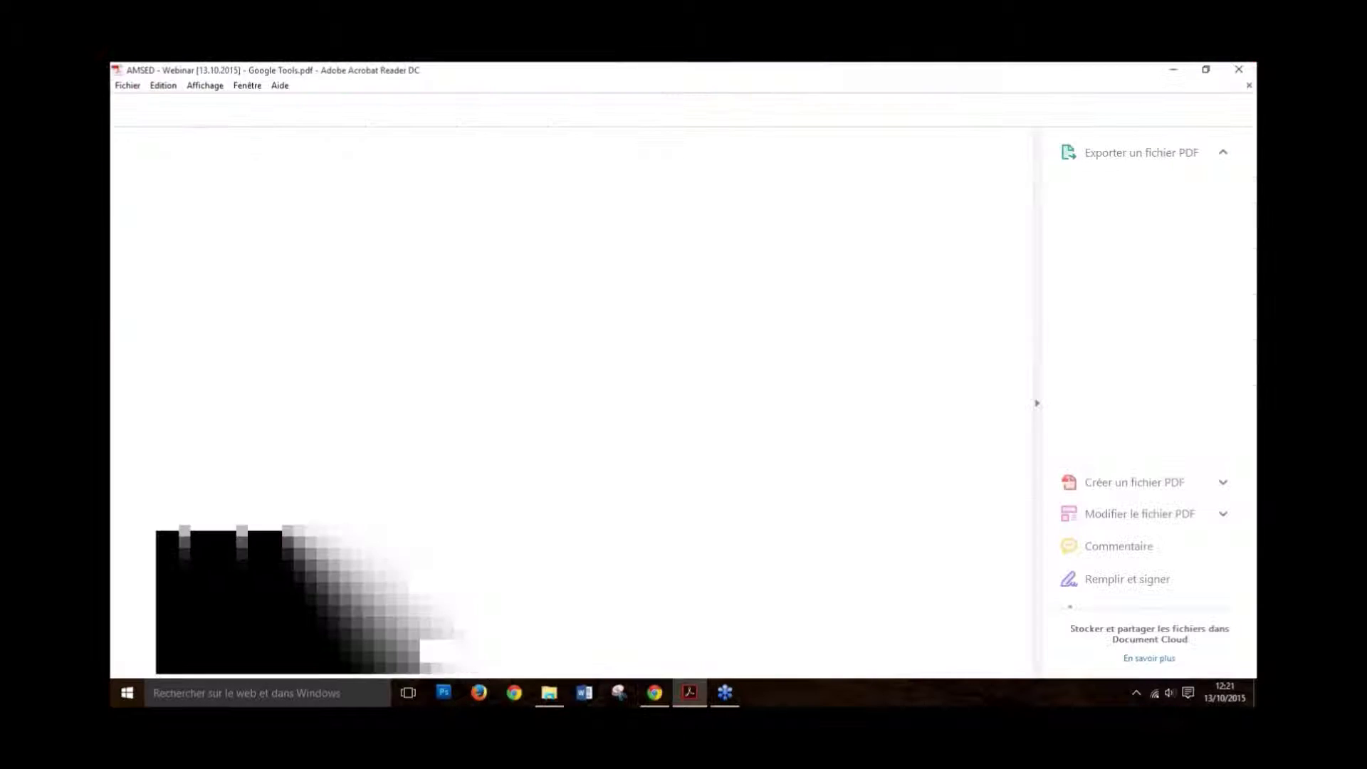
{"action": "scroll", "coordinate": [682, 495], "scroll_direction": "down", "scroll_amount": 15}
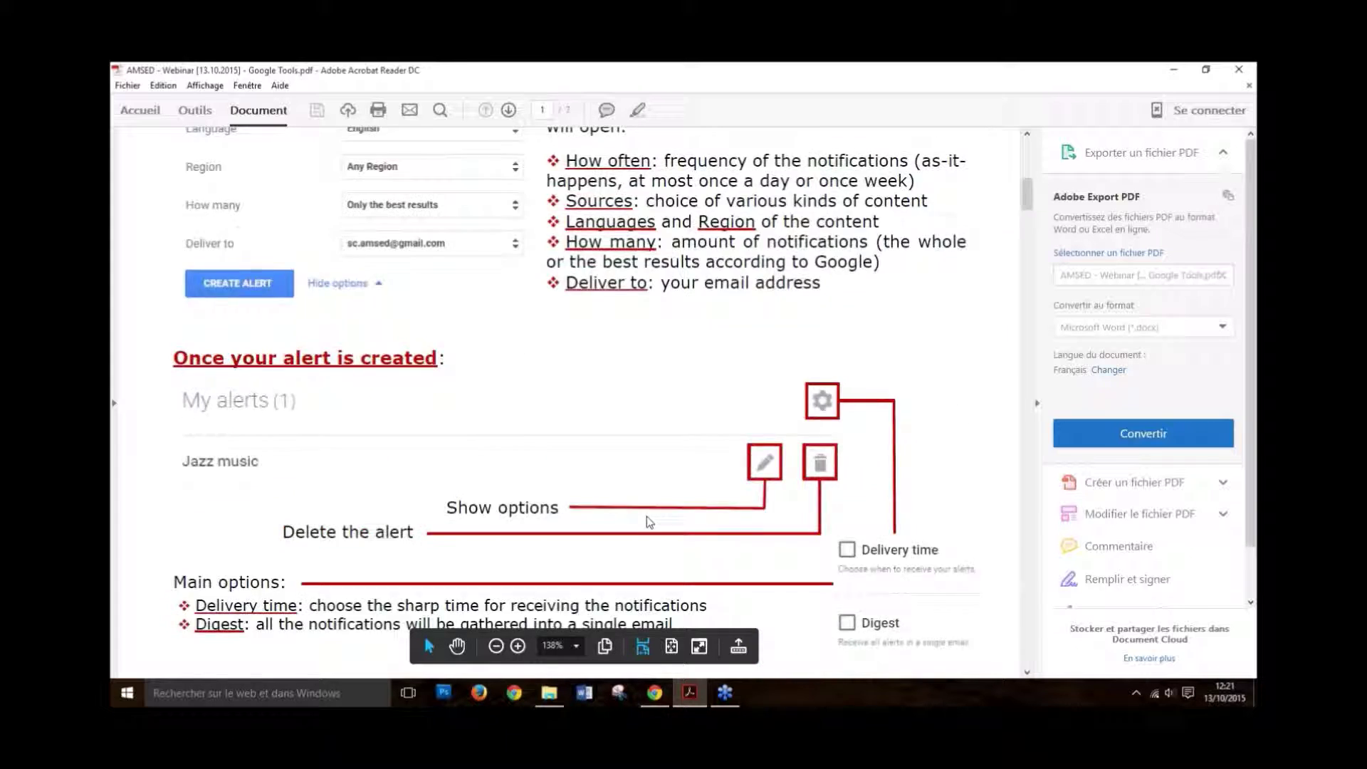
{"action": "scroll", "coordinate": [656, 511], "scroll_direction": "down", "scroll_amount": 10}
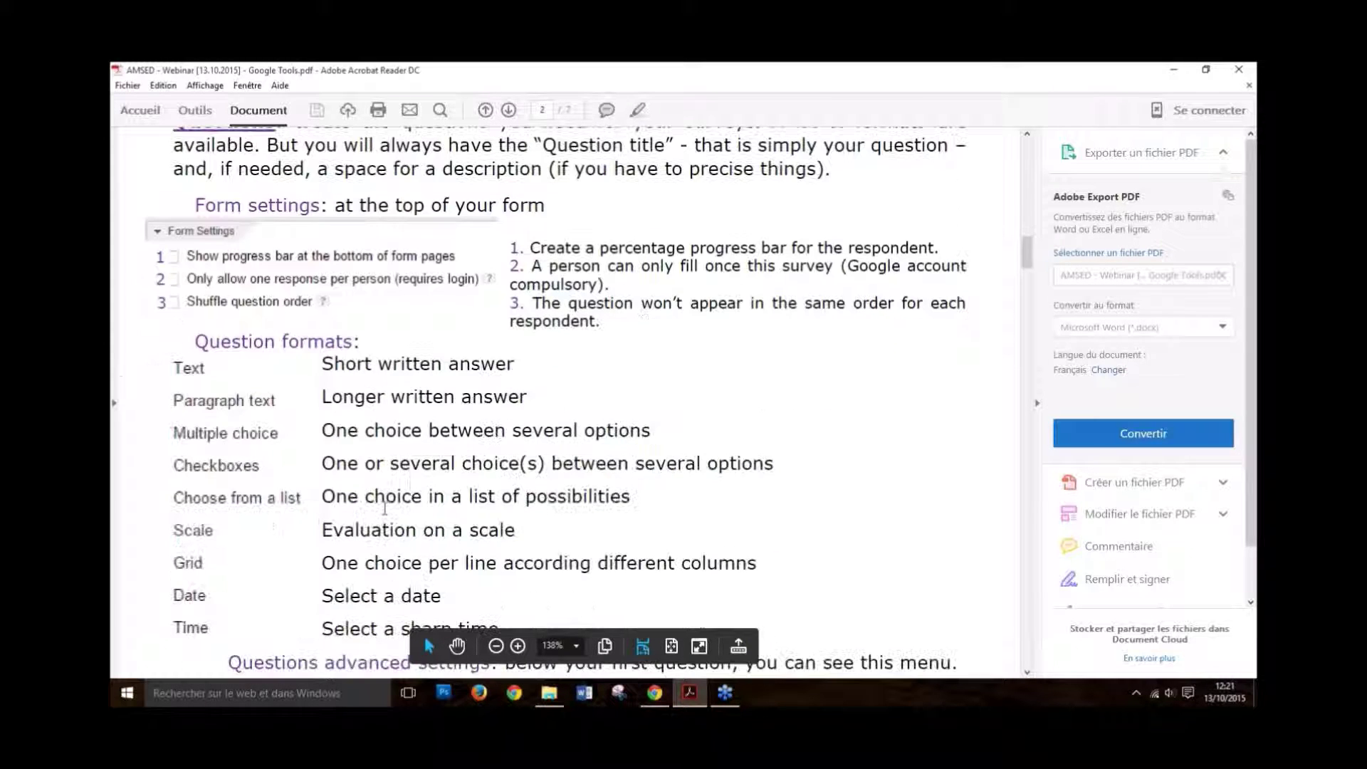
{"action": "scroll", "coordinate": [349, 516], "scroll_direction": "down", "scroll_amount": 2}
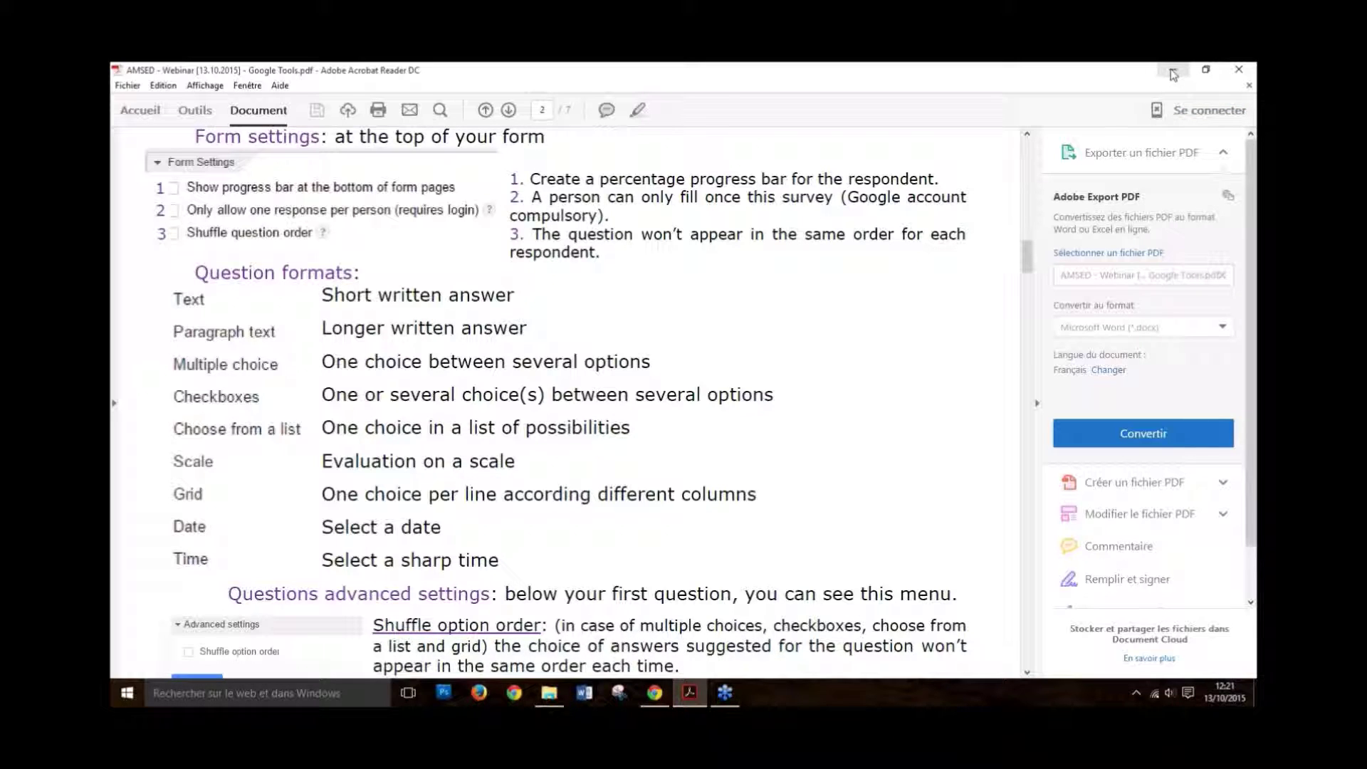
{"action": "scroll", "coordinate": [756, 450], "scroll_direction": "down", "scroll_amount": 4}
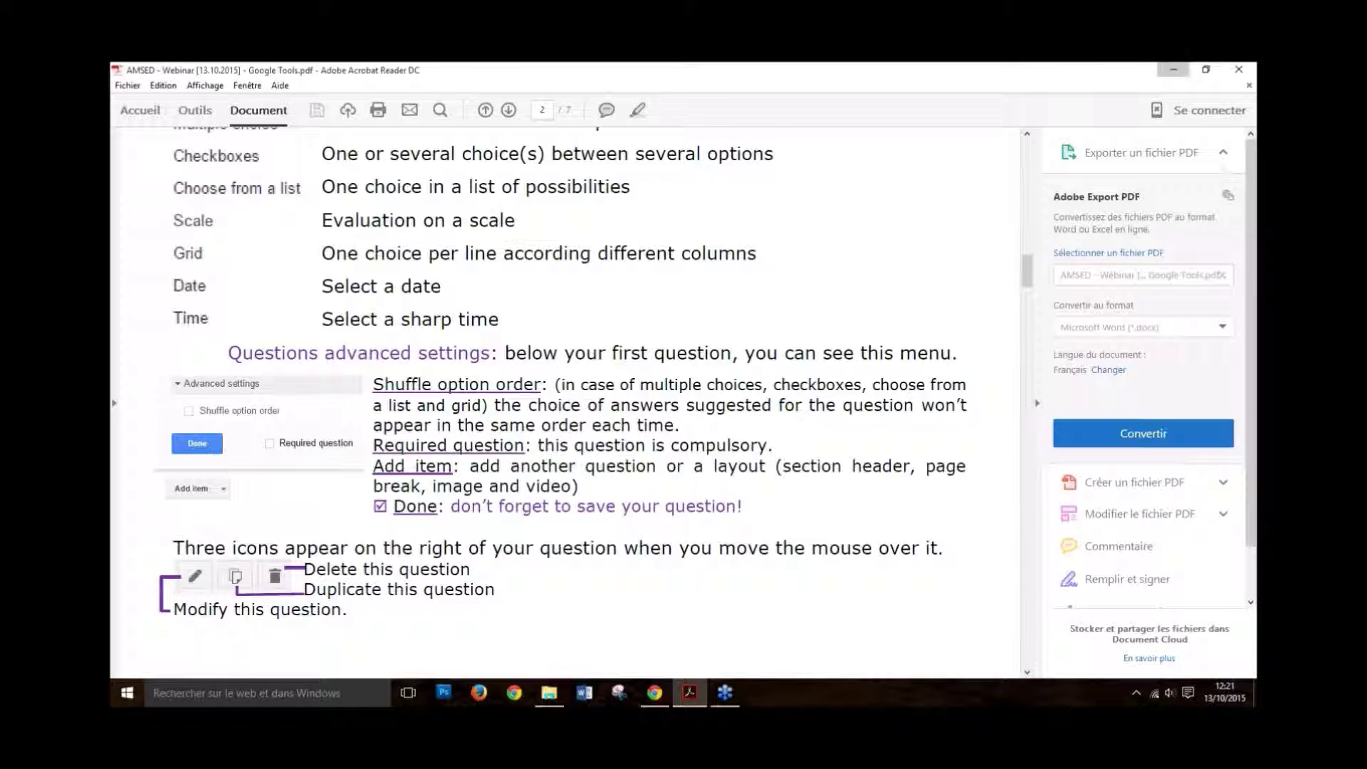
{"action": "left_click", "coordinate": [1169, 70]}
Step: Try the Date question type, set question "W" to Time, and finish editing it
{"action": "left_click", "coordinate": [541, 308]}
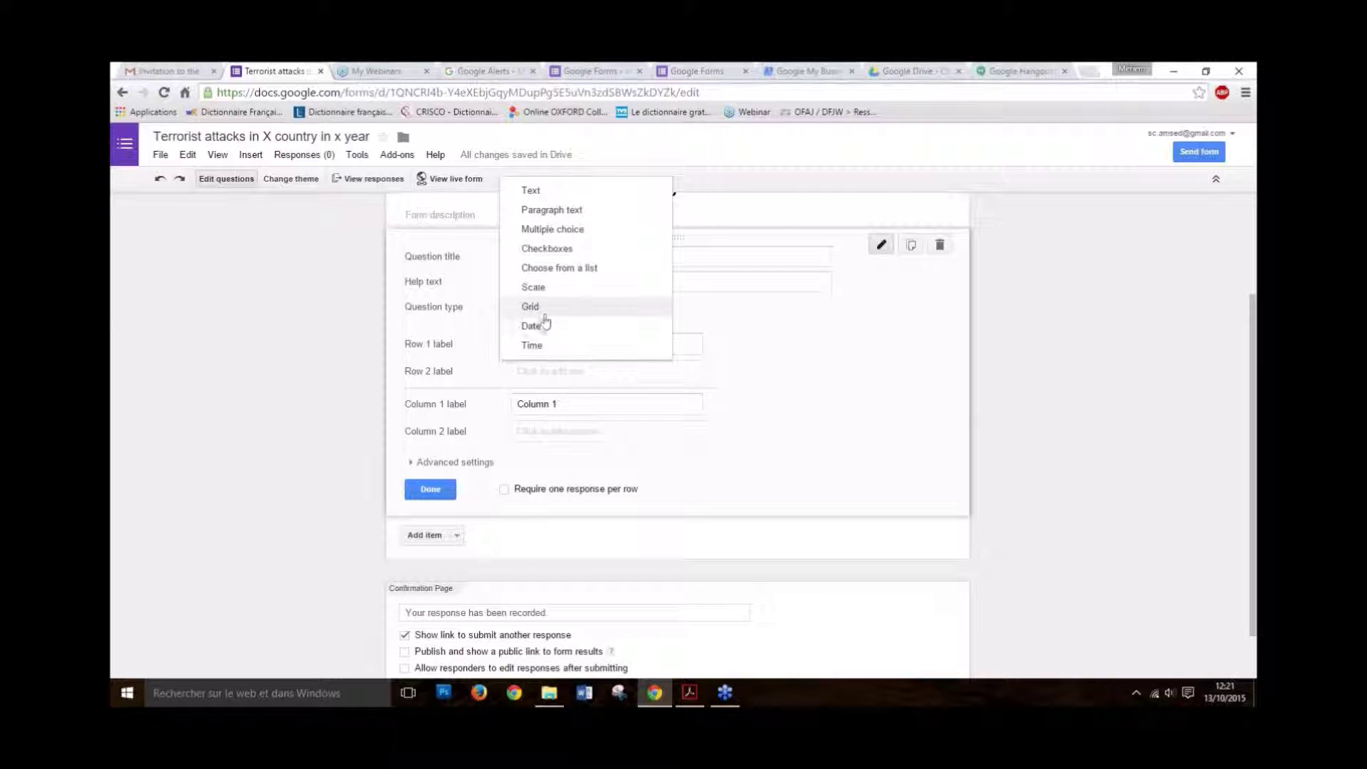
{"action": "left_click", "coordinate": [594, 325]}
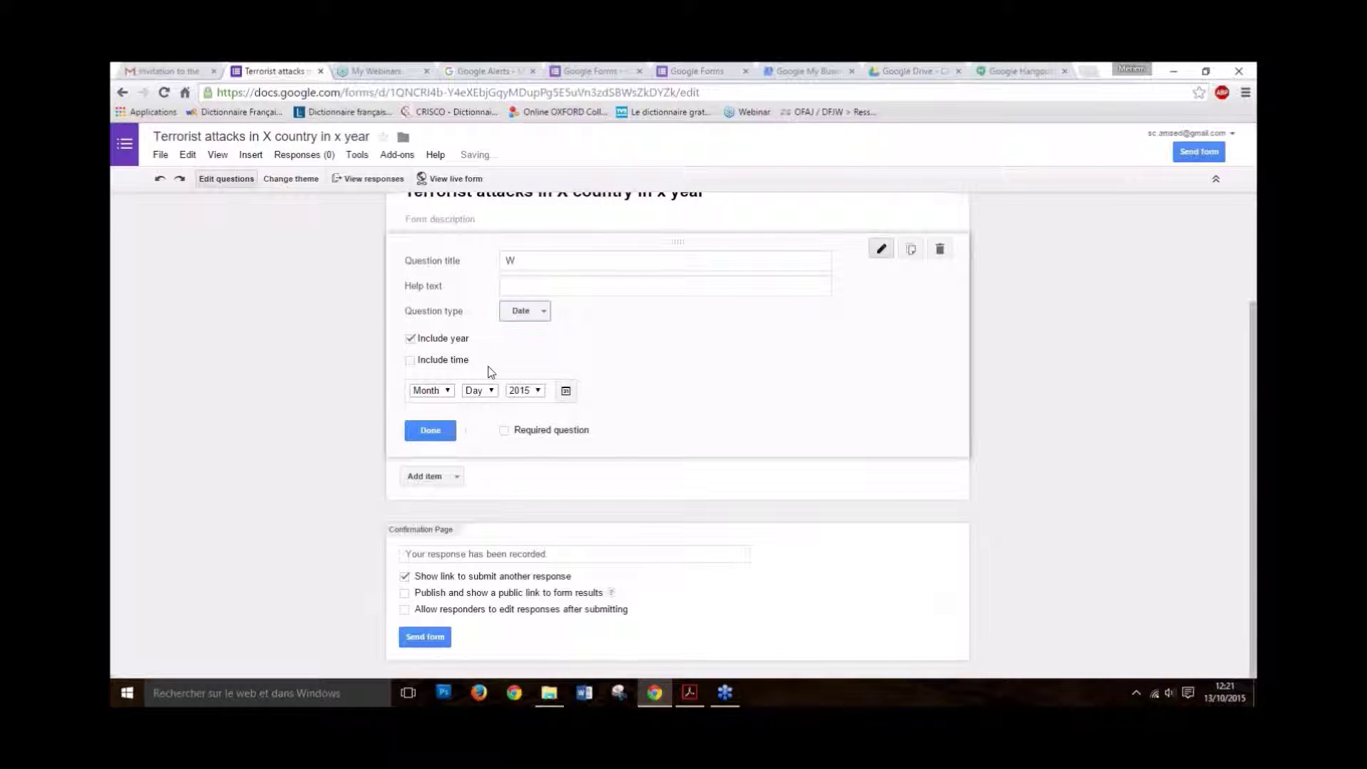
{"action": "left_click", "coordinate": [533, 312]}
{"action": "left_click", "coordinate": [532, 332]}
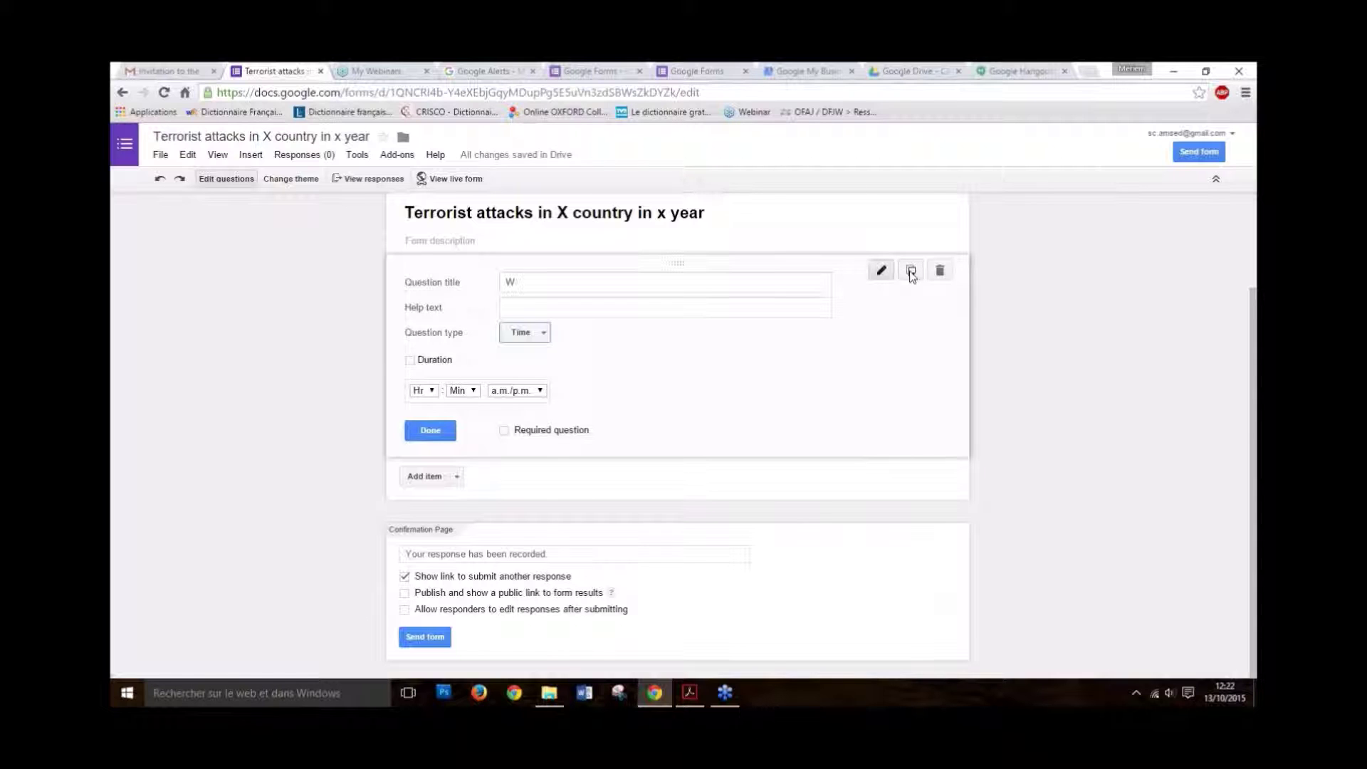
{"action": "left_click", "coordinate": [447, 432]}
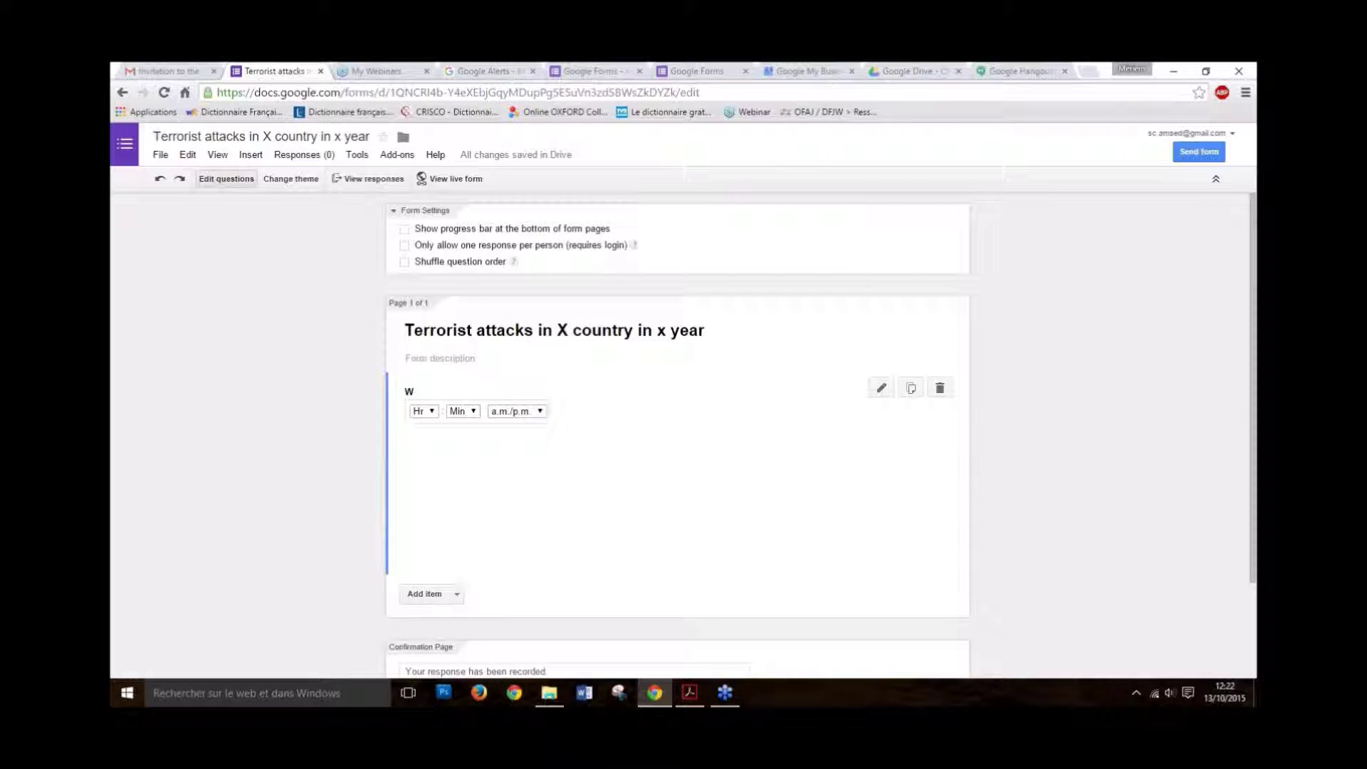
Step: Reopen question "W" and close it unedited, and look over the question and layout items that can be added
{"action": "left_click", "coordinate": [882, 388]}
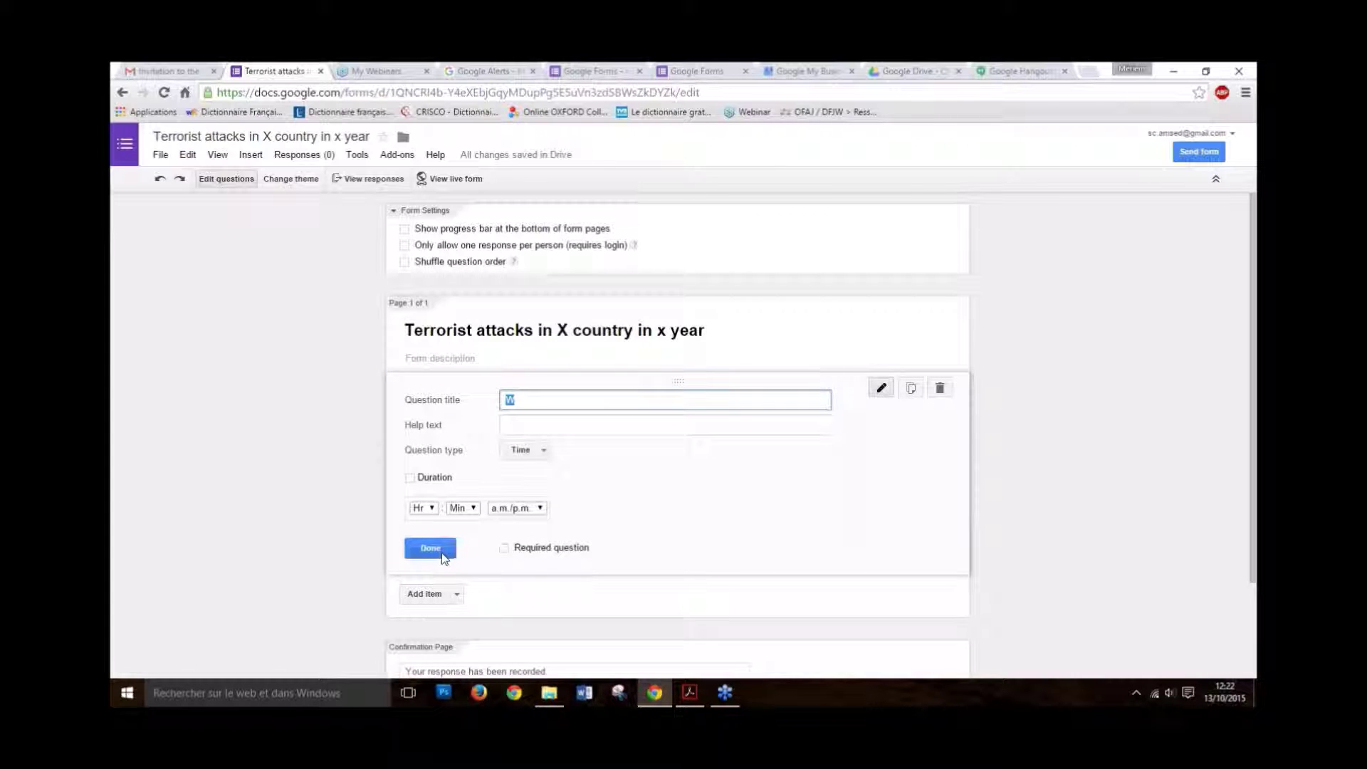
{"action": "left_click", "coordinate": [430, 548]}
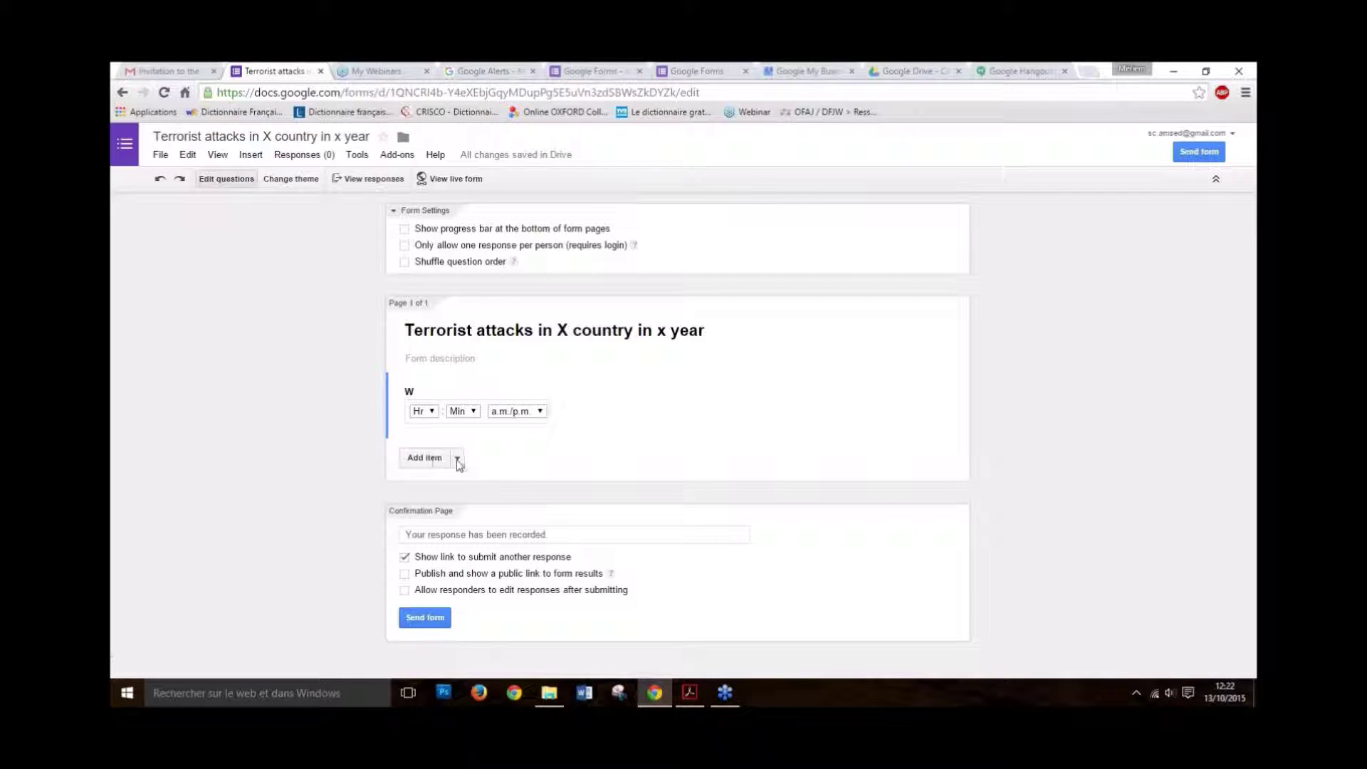
{"action": "left_click", "coordinate": [458, 460]}
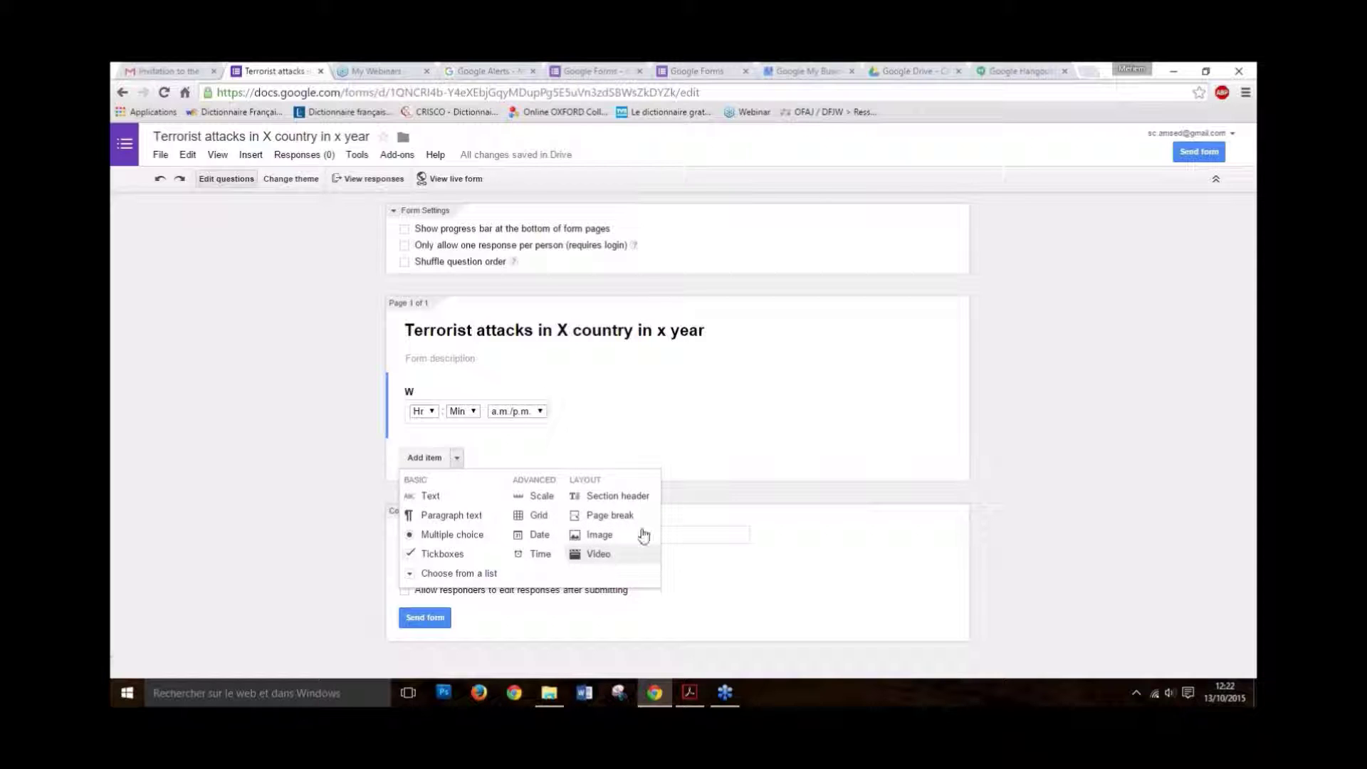
{"action": "left_click", "coordinate": [681, 490]}
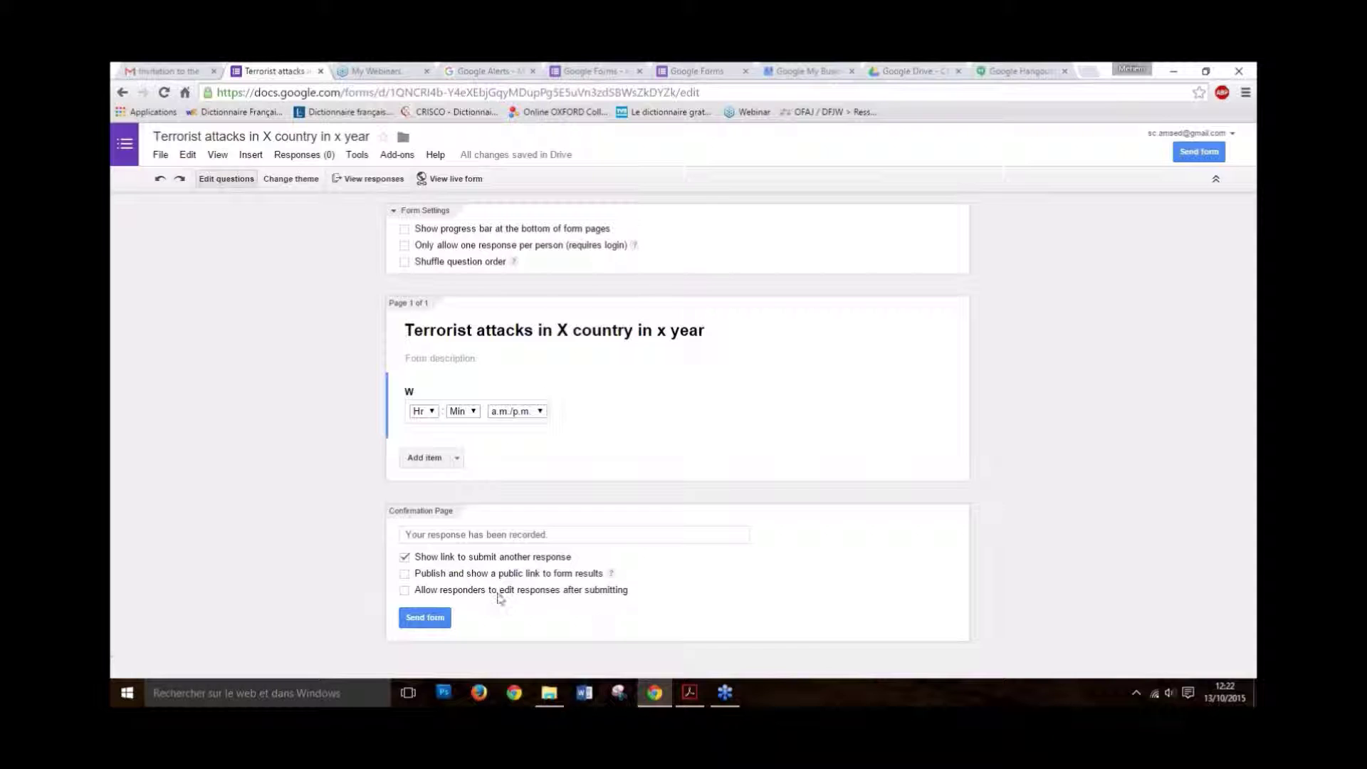
Step: Turn off the link to submit another response on the confirmation page, leaving the confirmation message as it is
{"action": "left_click", "coordinate": [569, 538]}
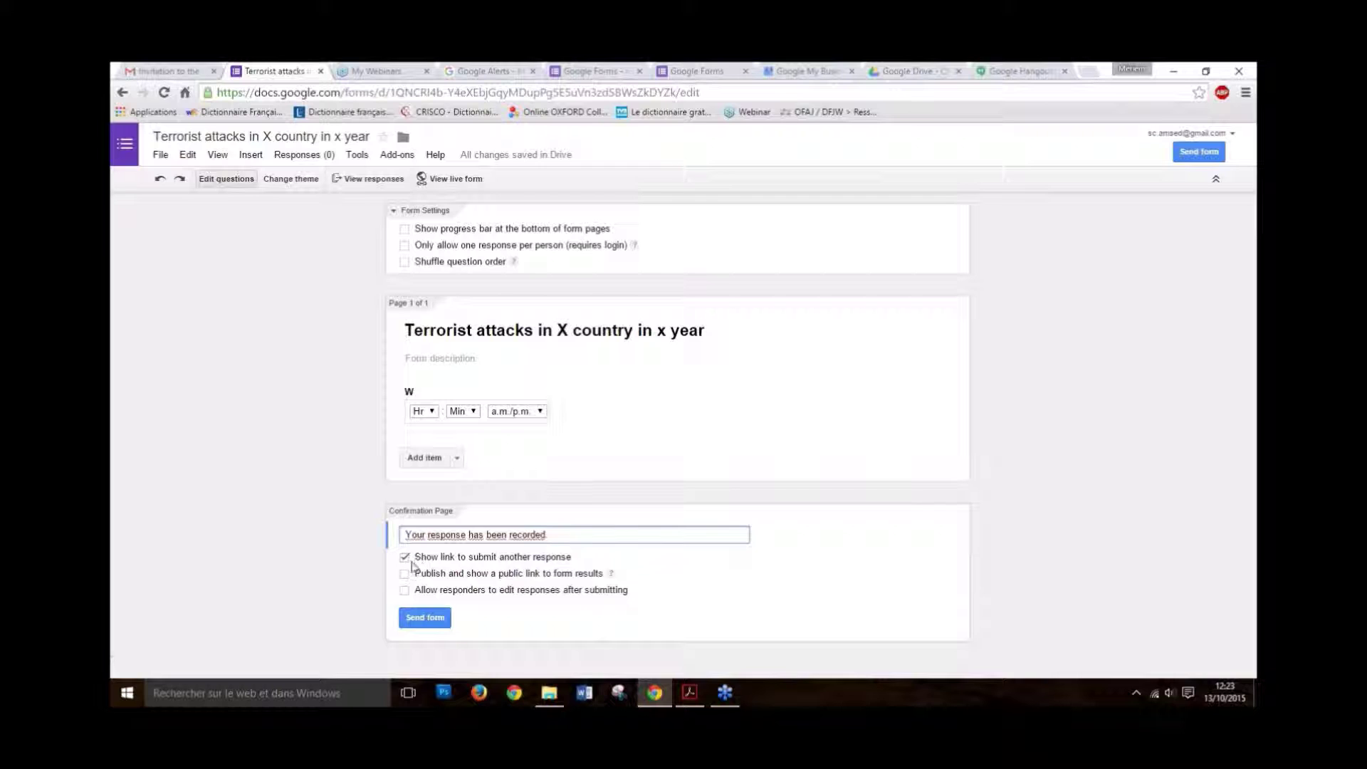
{"action": "left_click", "coordinate": [449, 566]}
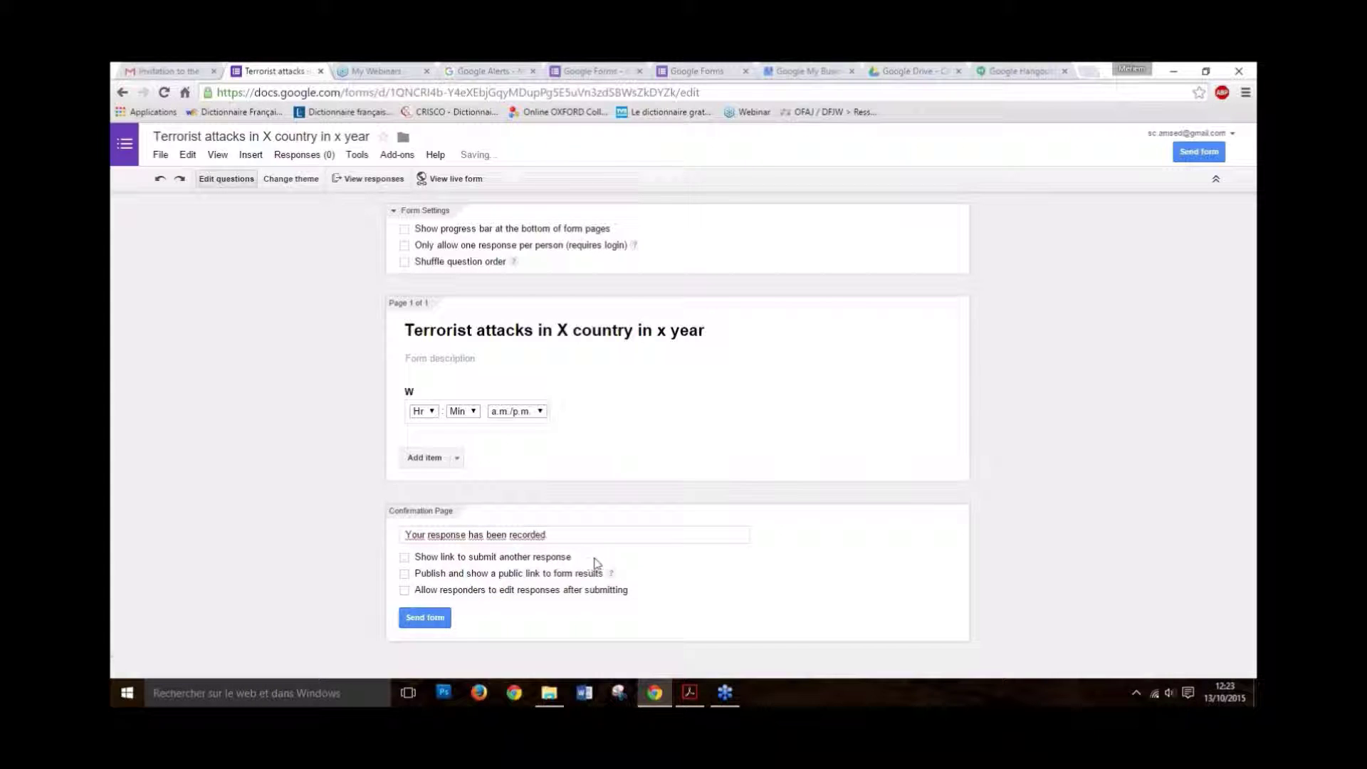
{"action": "left_click", "coordinate": [405, 560]}
{"action": "mouse_move", "coordinate": [611, 577]}
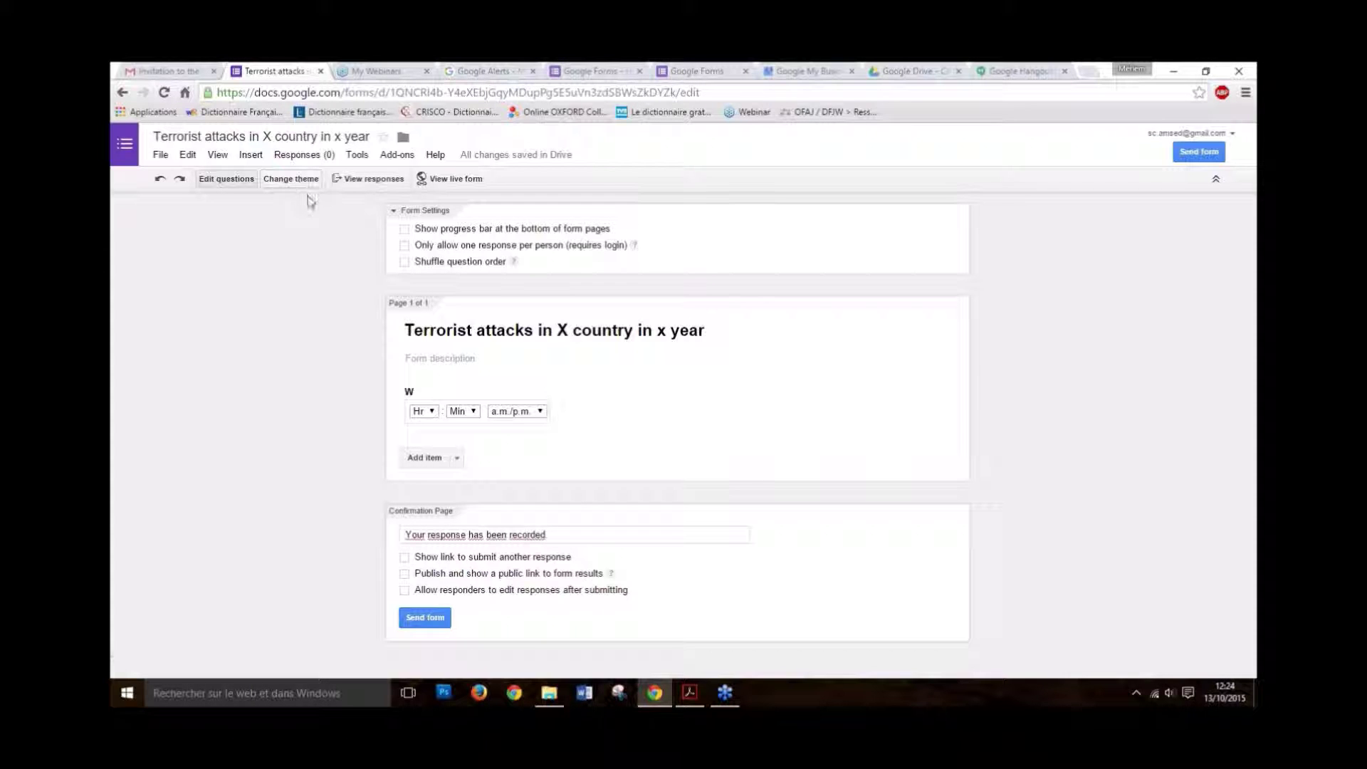
Step: Open the form's theme choices and apply the At the Fair theme
{"action": "left_click", "coordinate": [284, 180]}
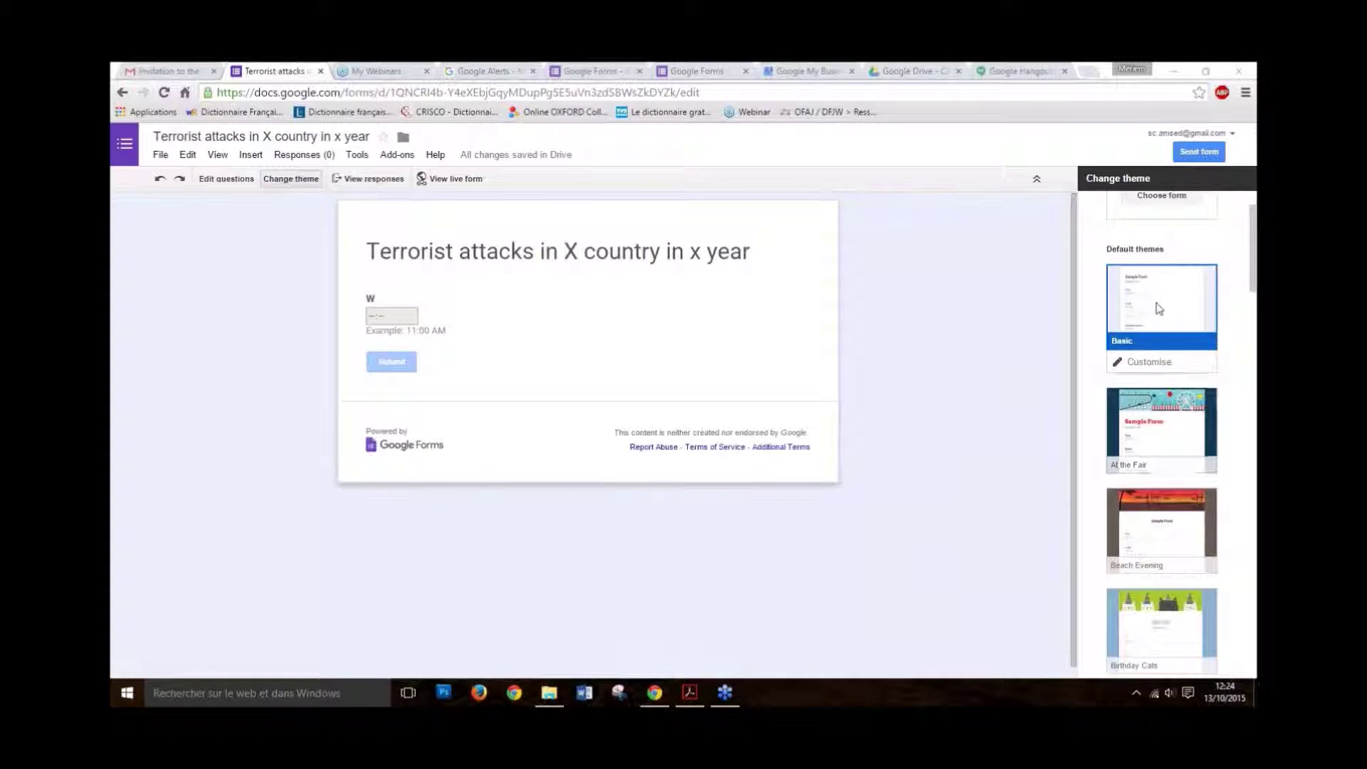
{"action": "scroll", "coordinate": [1159, 308], "scroll_direction": "down", "scroll_amount": 1}
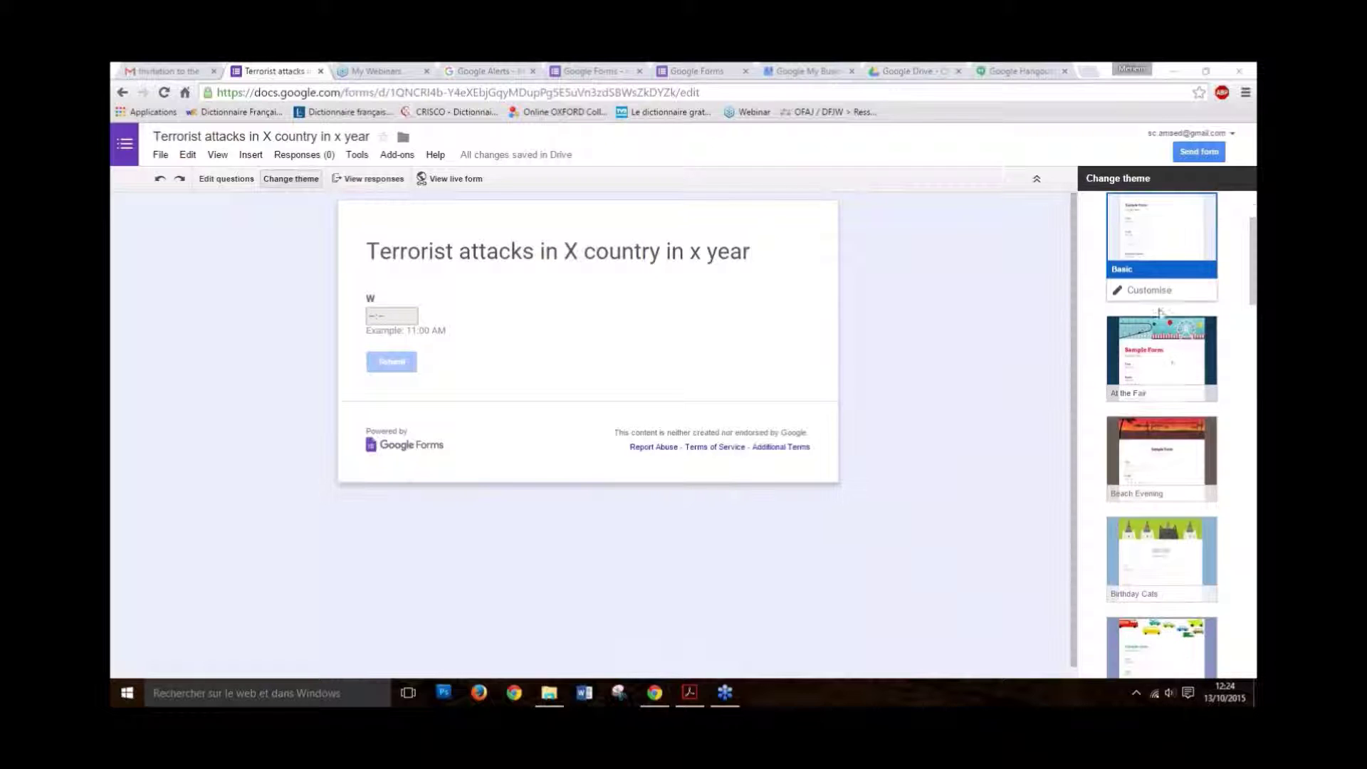
{"action": "left_click", "coordinate": [1165, 360]}
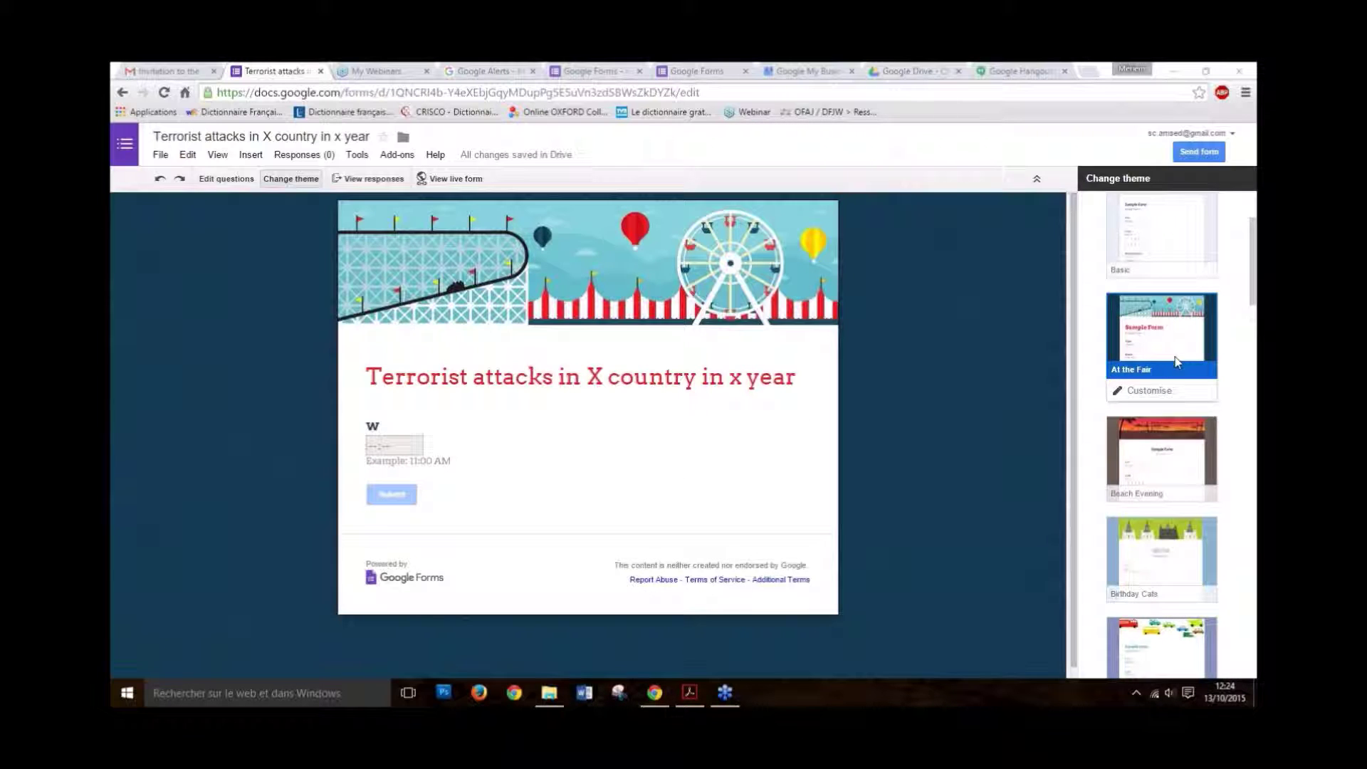
Step: Browse the remaining default themes and apply the Watercolours theme to the form
{"action": "scroll", "coordinate": [1182, 420], "scroll_direction": "down", "scroll_amount": 2}
{"action": "scroll", "coordinate": [1189, 425], "scroll_direction": "down", "scroll_amount": 5}
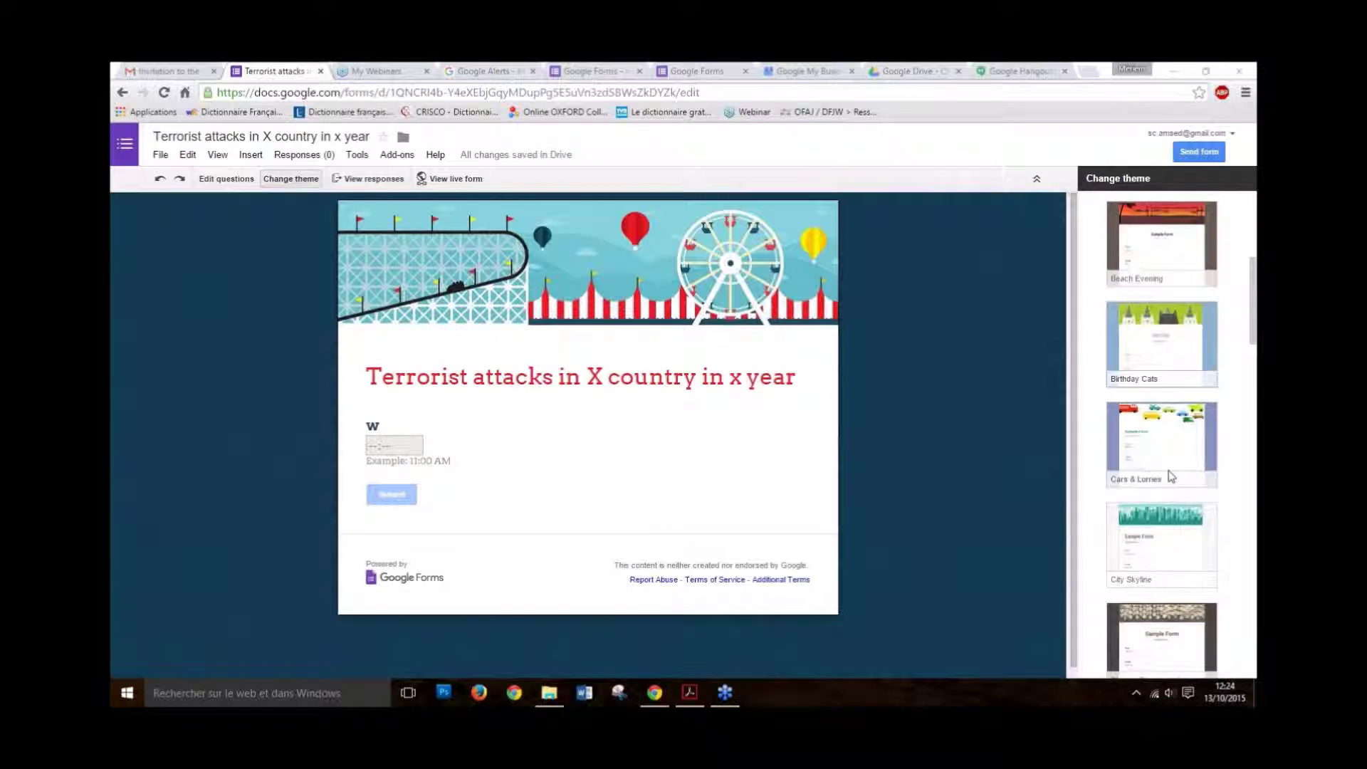
{"action": "scroll", "coordinate": [1168, 493], "scroll_direction": "down", "scroll_amount": 5}
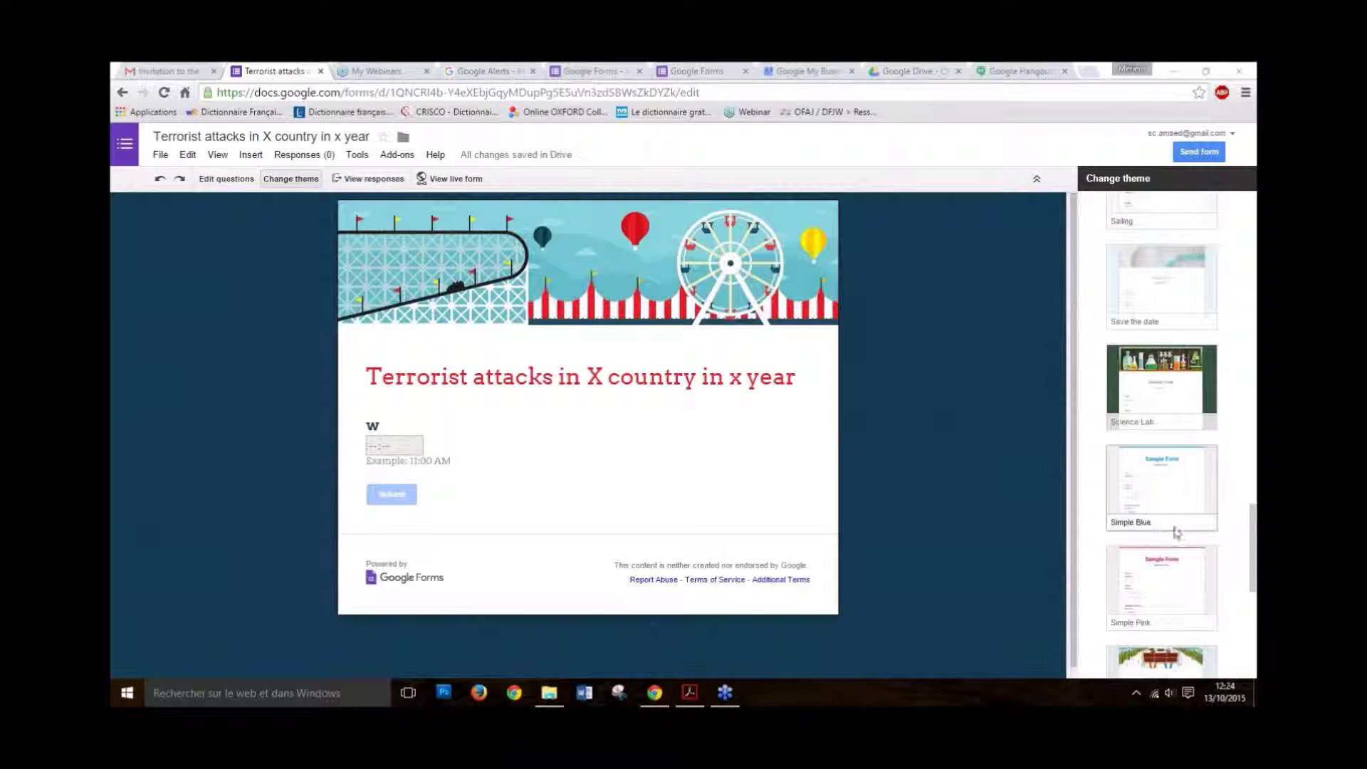
{"action": "scroll", "coordinate": [1171, 532], "scroll_direction": "down", "scroll_amount": 5}
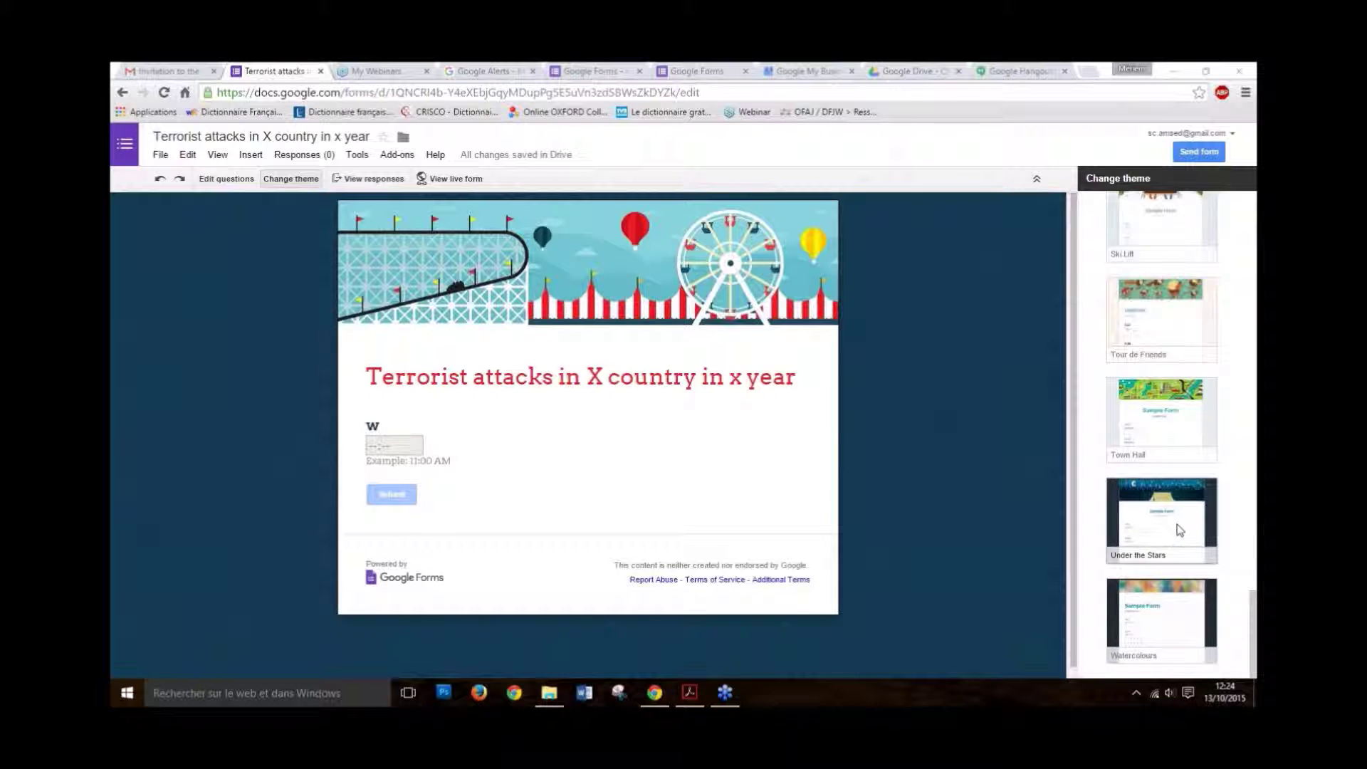
{"action": "left_click", "coordinate": [1144, 630]}
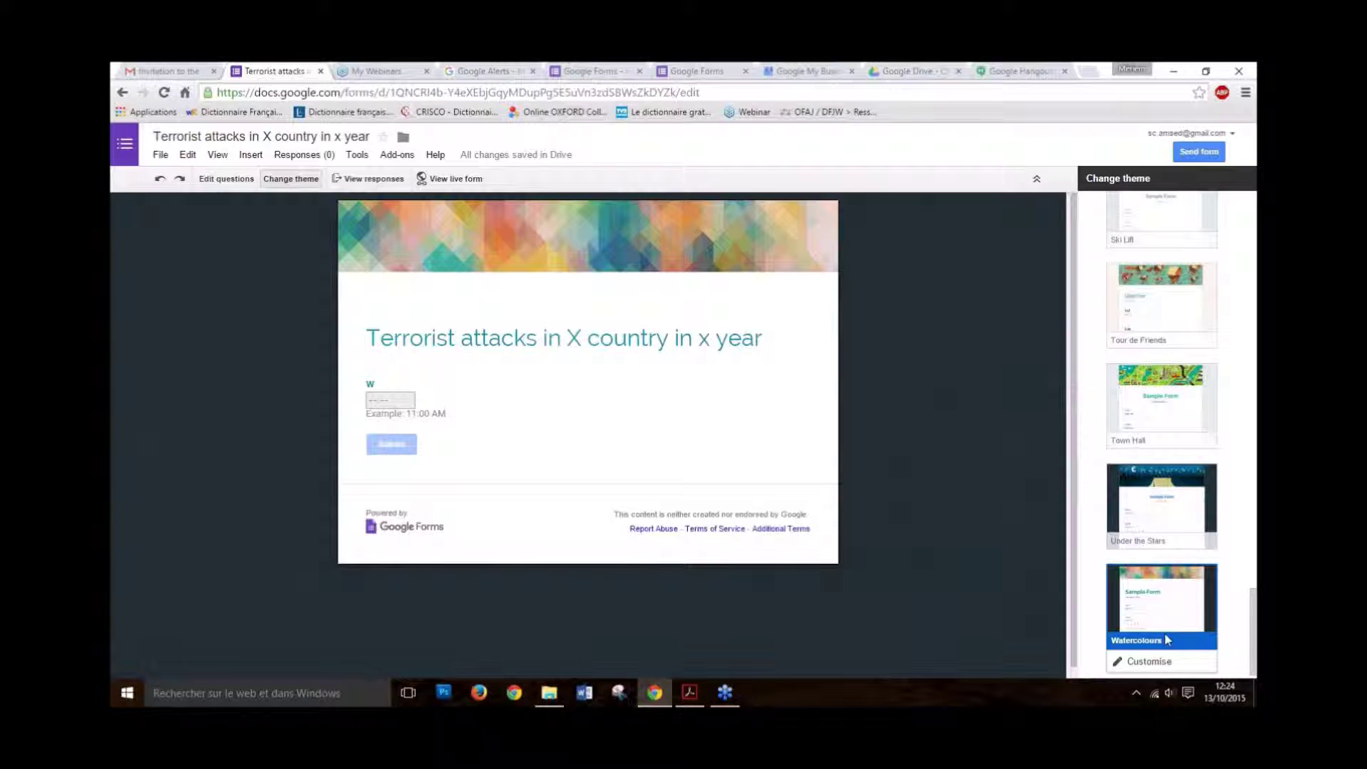
Step: Customise the Watercolours theme's header image by browsing the Illustrations and Food and dining pictures, closing the picker without choosing one
{"action": "left_click", "coordinate": [1154, 662]}
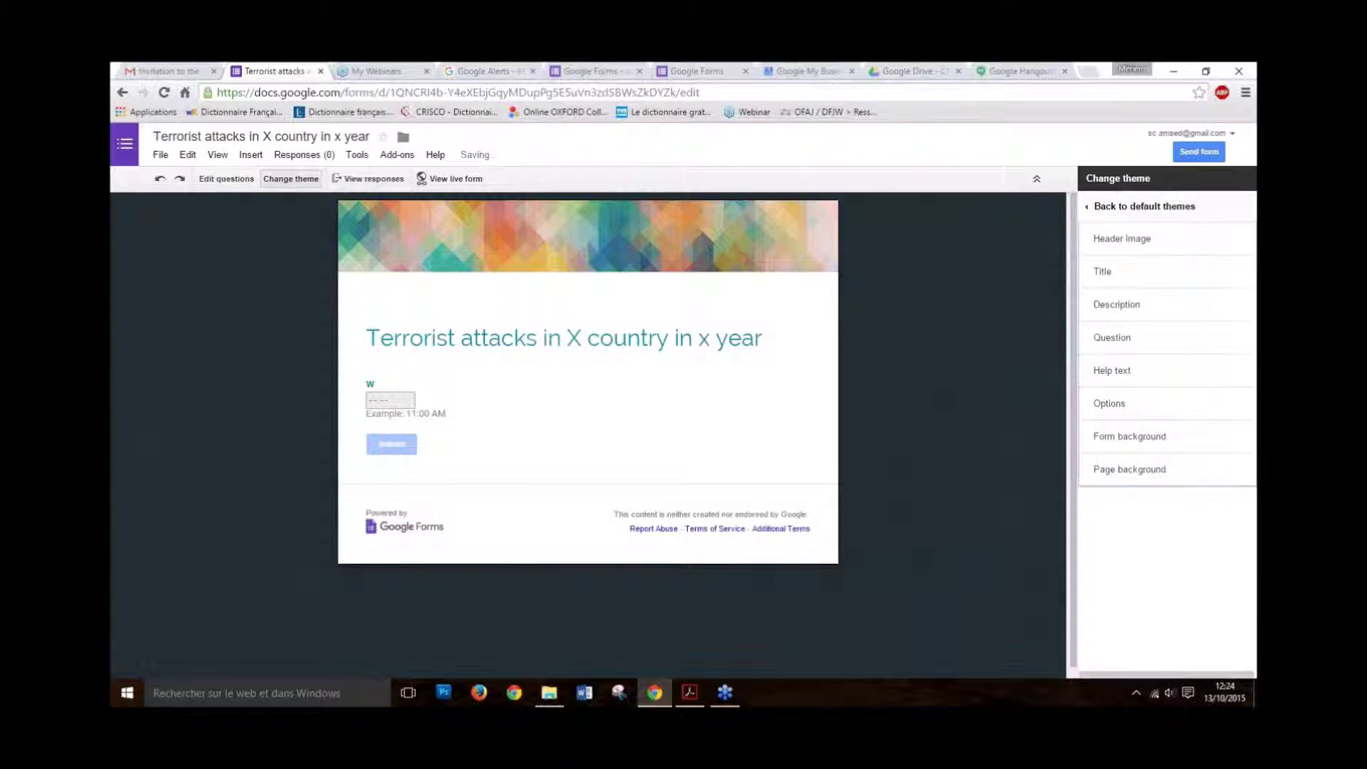
{"action": "left_click", "coordinate": [1142, 245]}
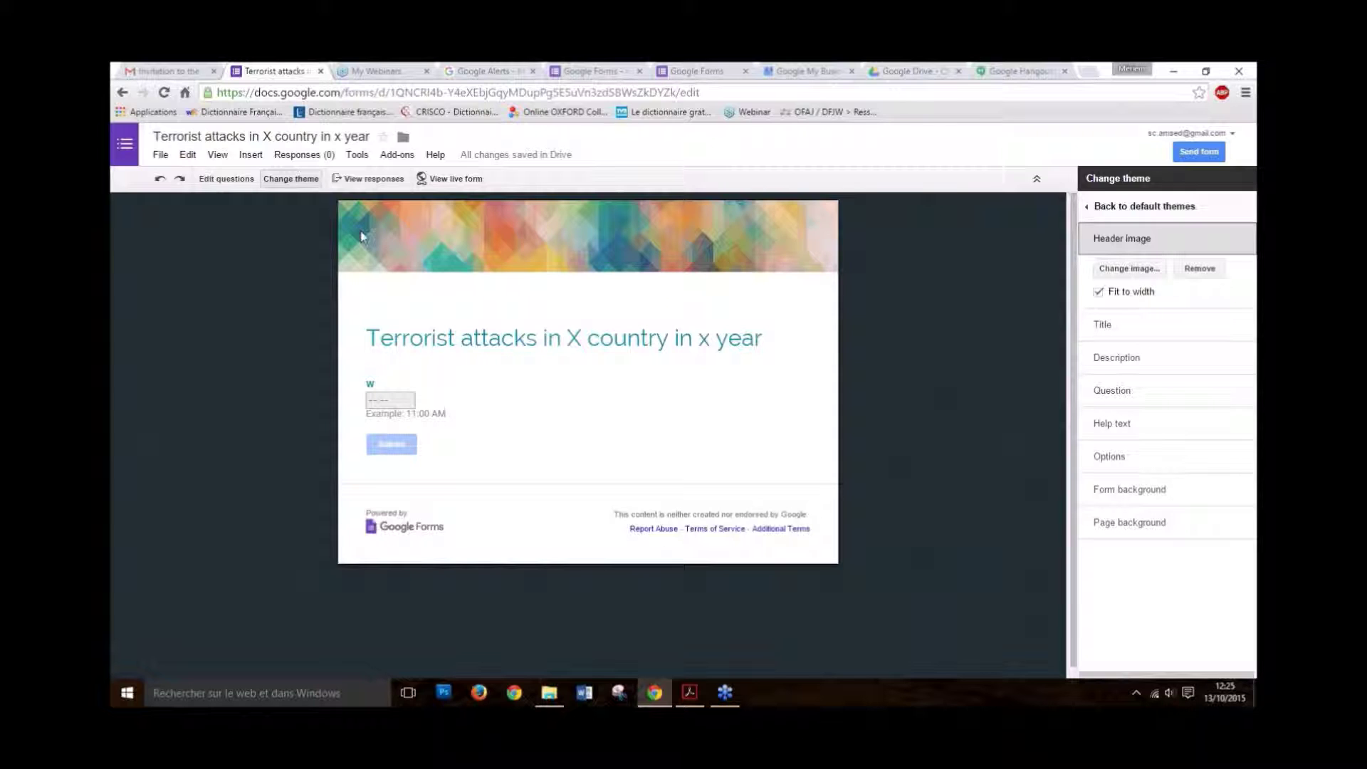
{"action": "left_click", "coordinate": [1133, 275]}
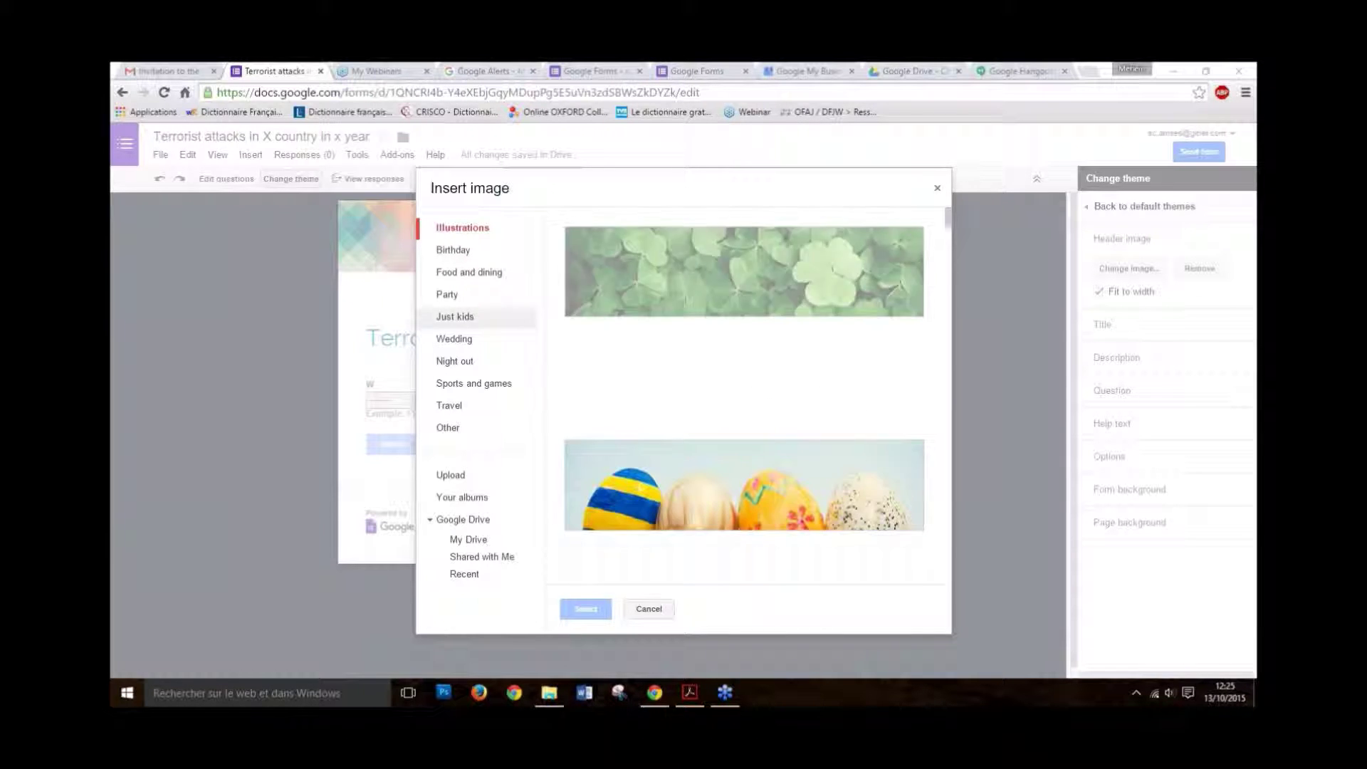
{"action": "scroll", "coordinate": [792, 286], "scroll_direction": "down", "scroll_amount": 10}
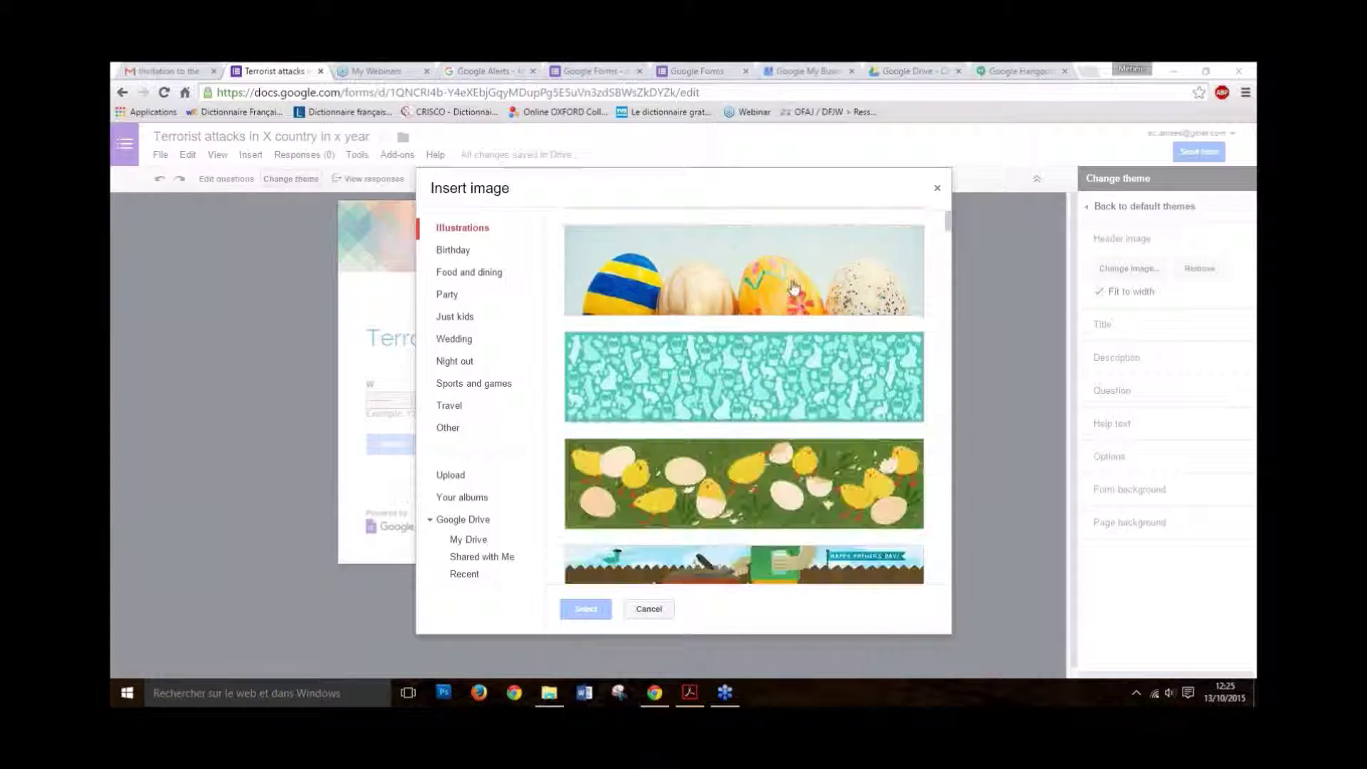
{"action": "left_click", "coordinate": [487, 272]}
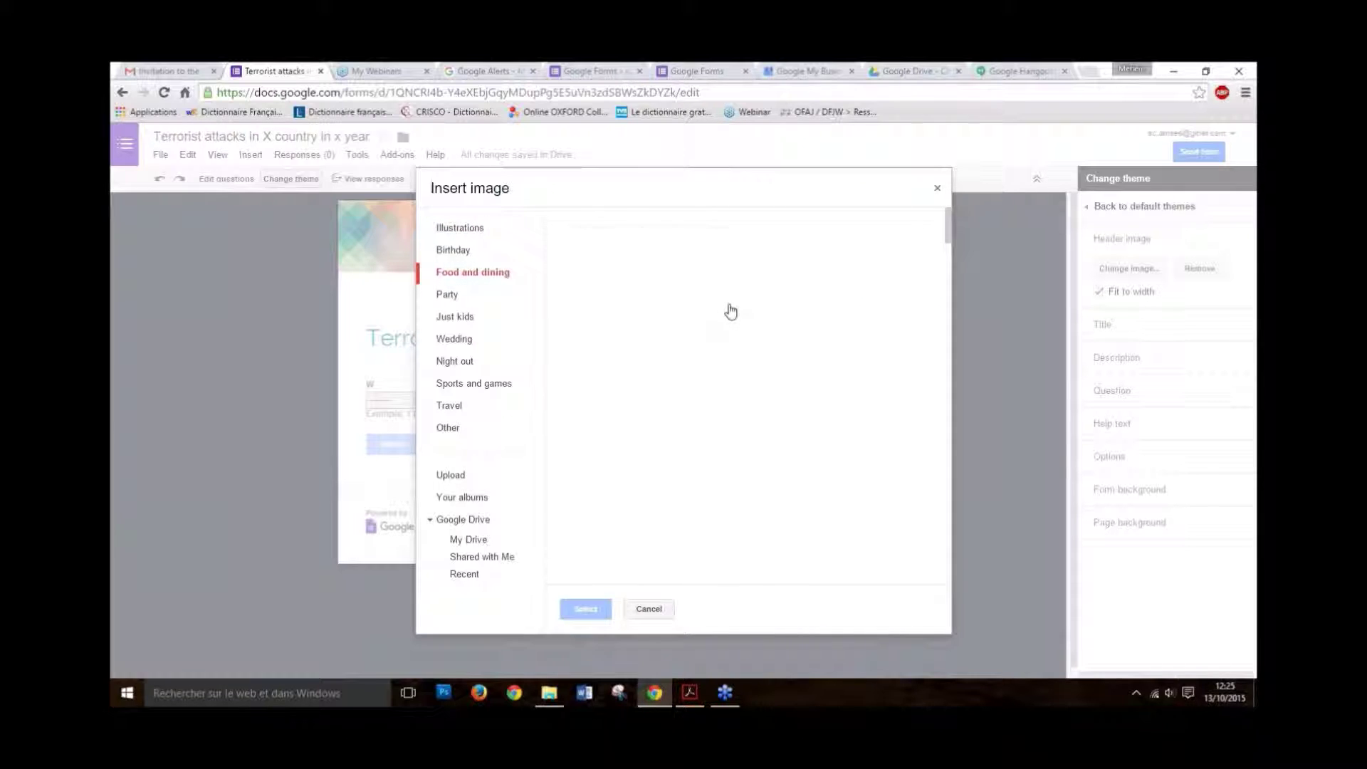
{"action": "scroll", "coordinate": [735, 304], "scroll_direction": "down", "scroll_amount": 2}
{"action": "scroll", "coordinate": [737, 304], "scroll_direction": "down", "scroll_amount": 10}
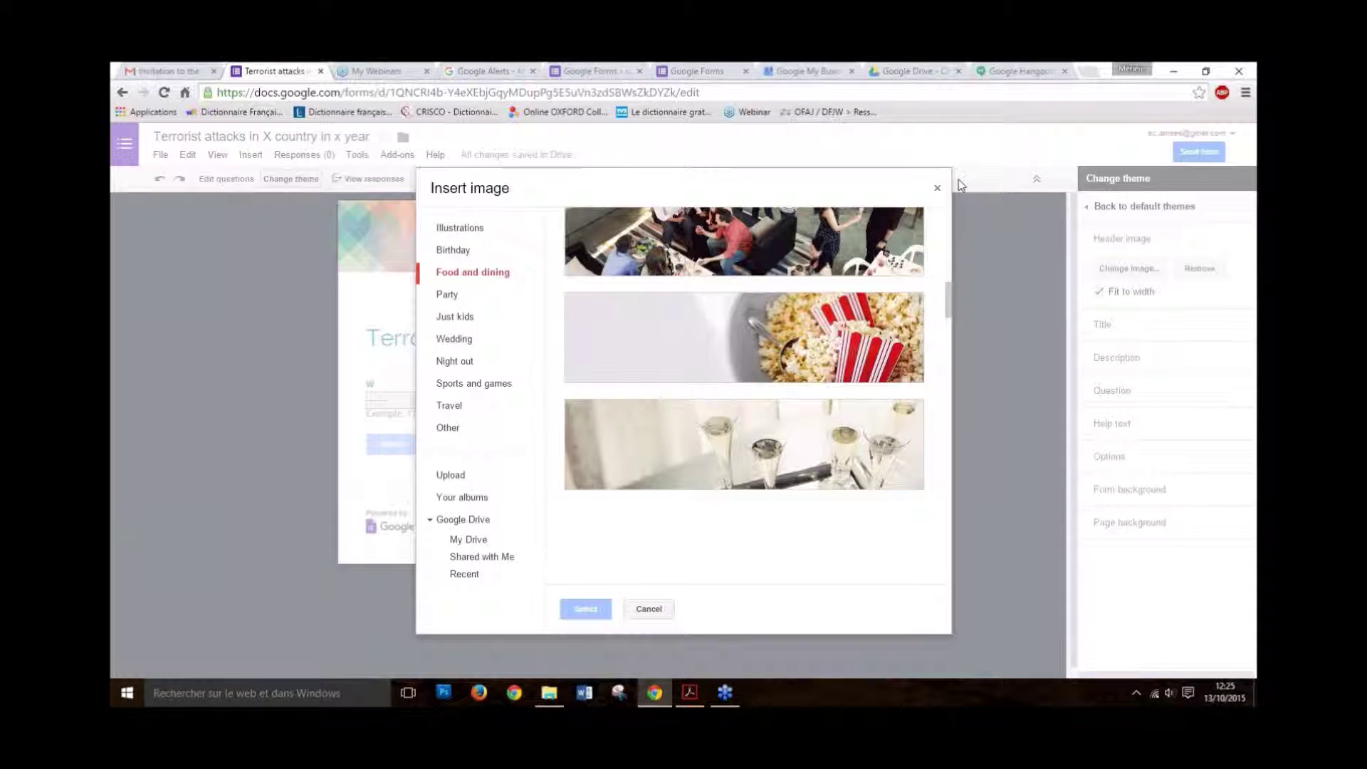
{"action": "left_click", "coordinate": [937, 188]}
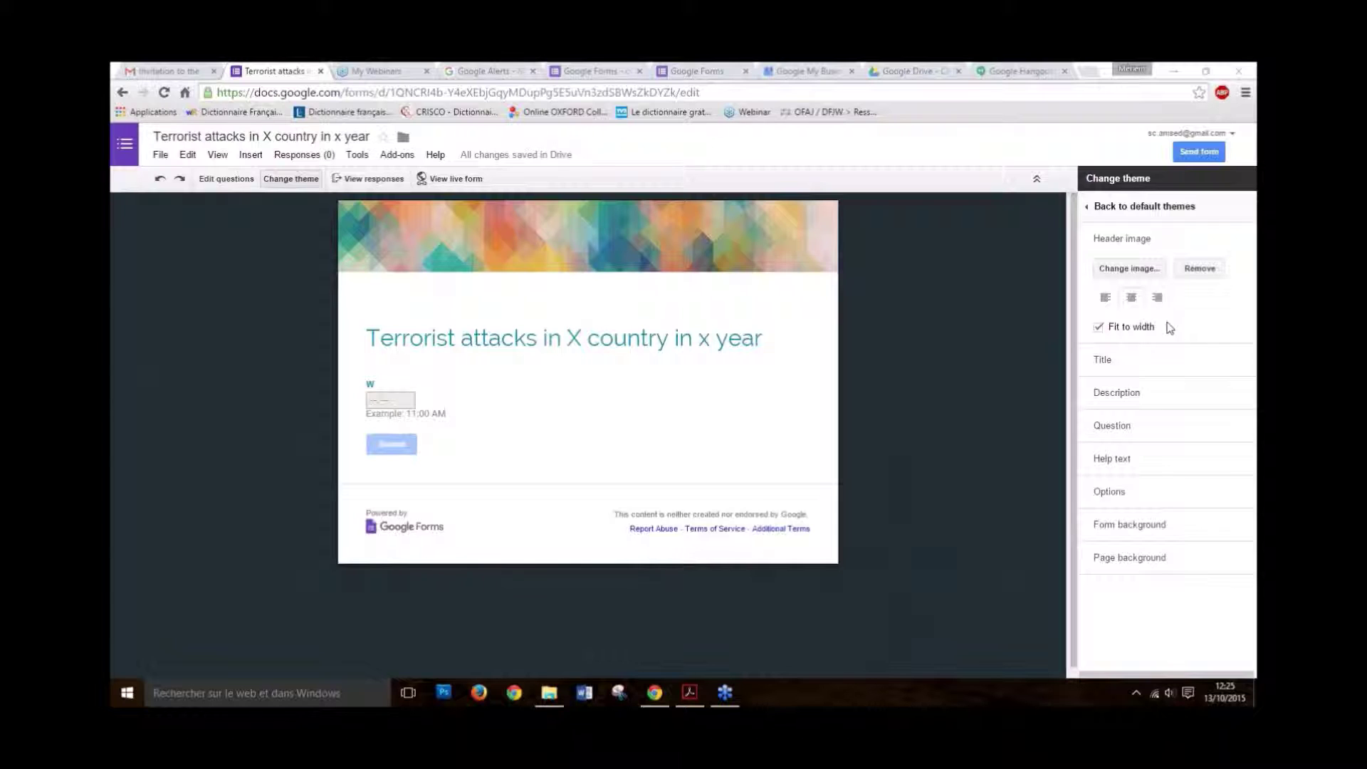
Step: Try the header image's alignment options and switch its Fit to width setting off and back on
{"action": "left_click", "coordinate": [1106, 299]}
{"action": "left_click", "coordinate": [1132, 298]}
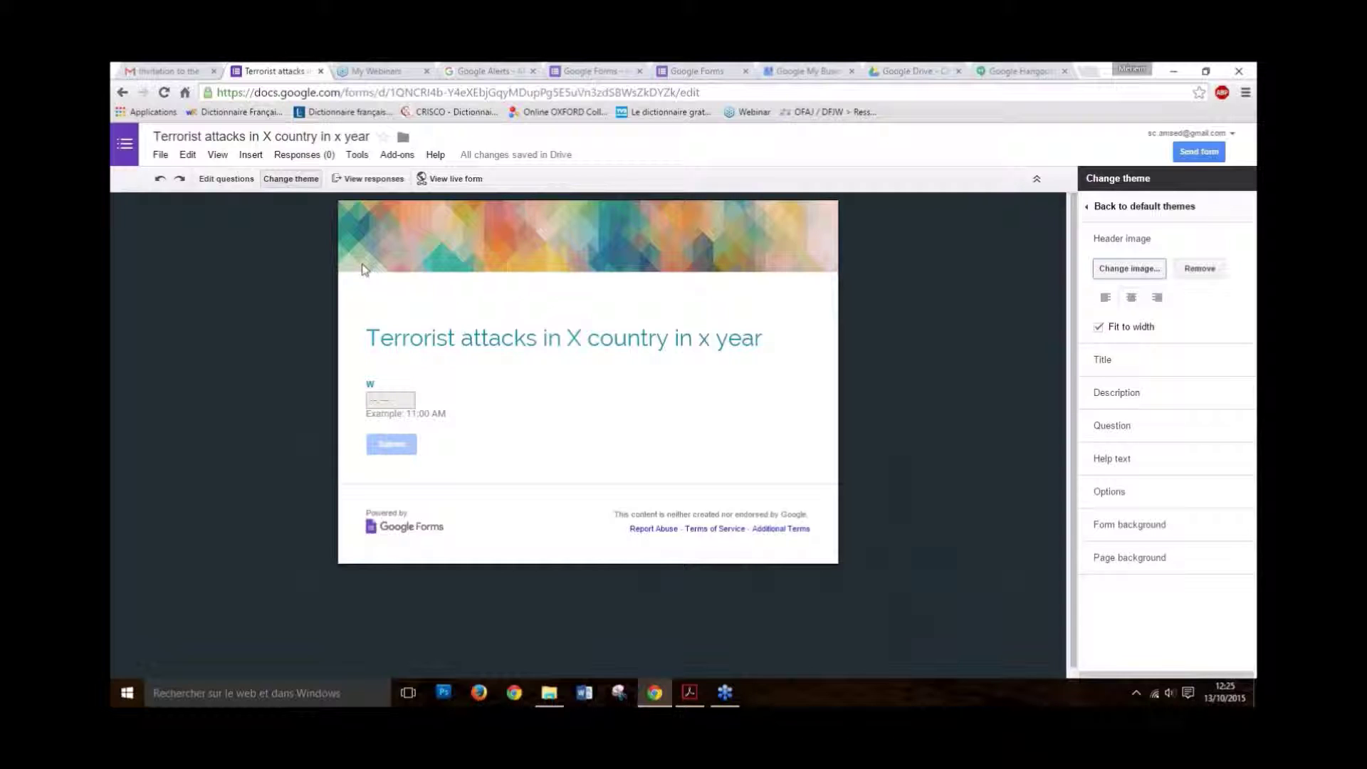
{"action": "left_click", "coordinate": [1100, 328]}
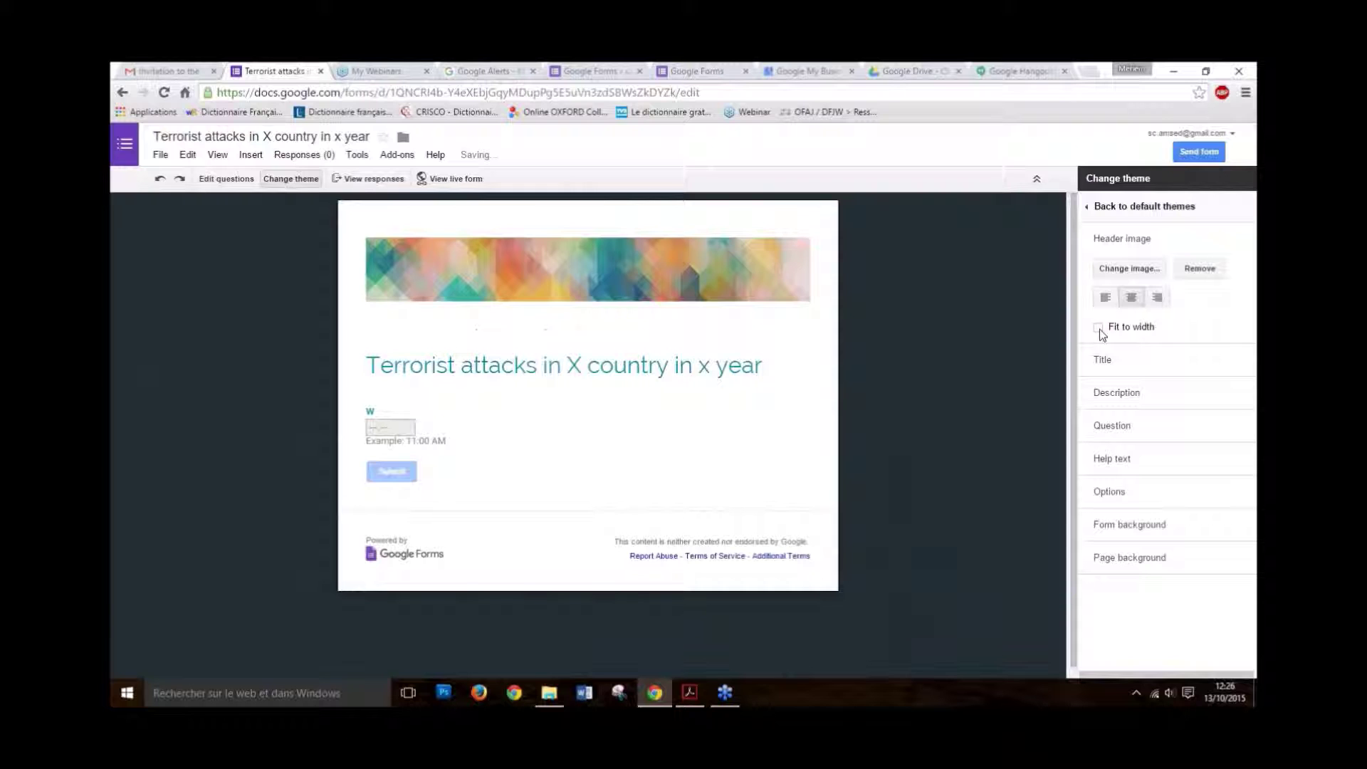
{"action": "left_click", "coordinate": [1099, 328]}
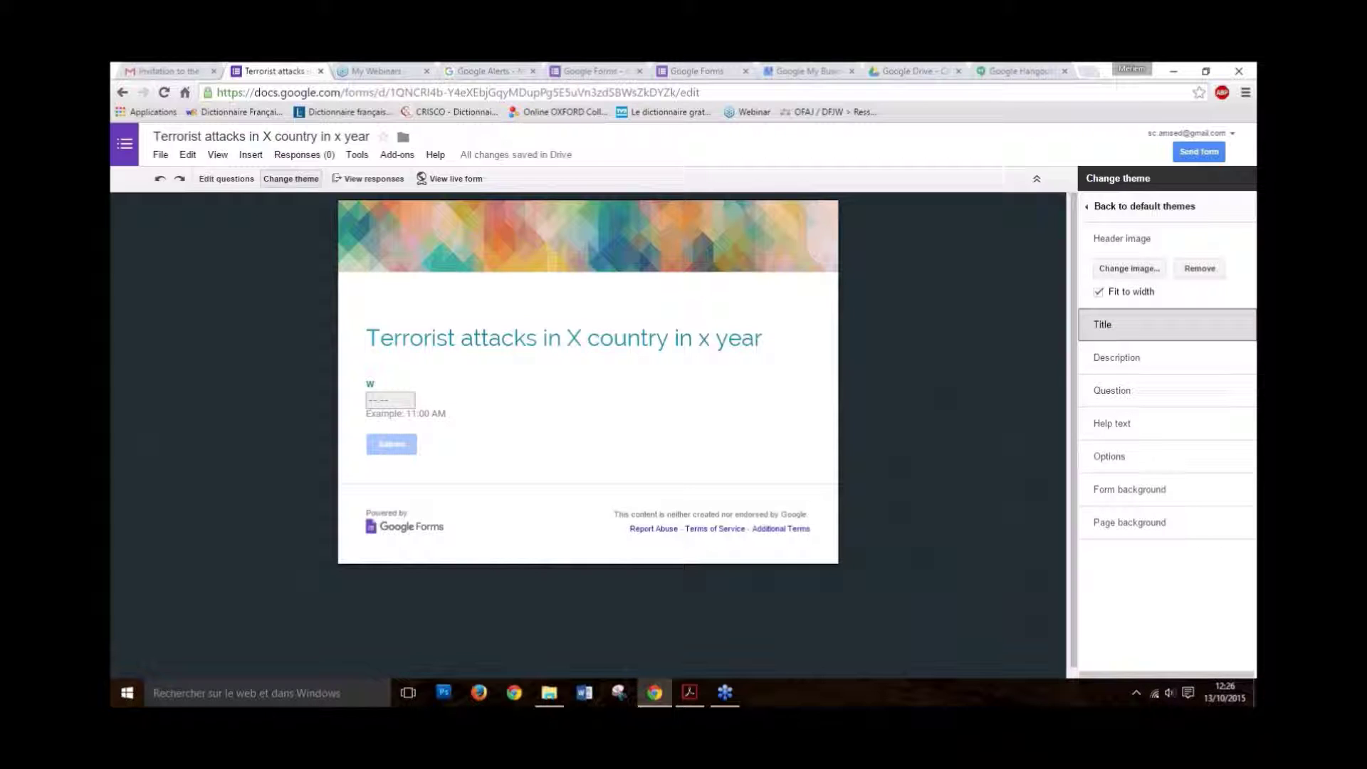
{"action": "left_click", "coordinate": [1099, 291]}
{"action": "left_click", "coordinate": [1099, 328]}
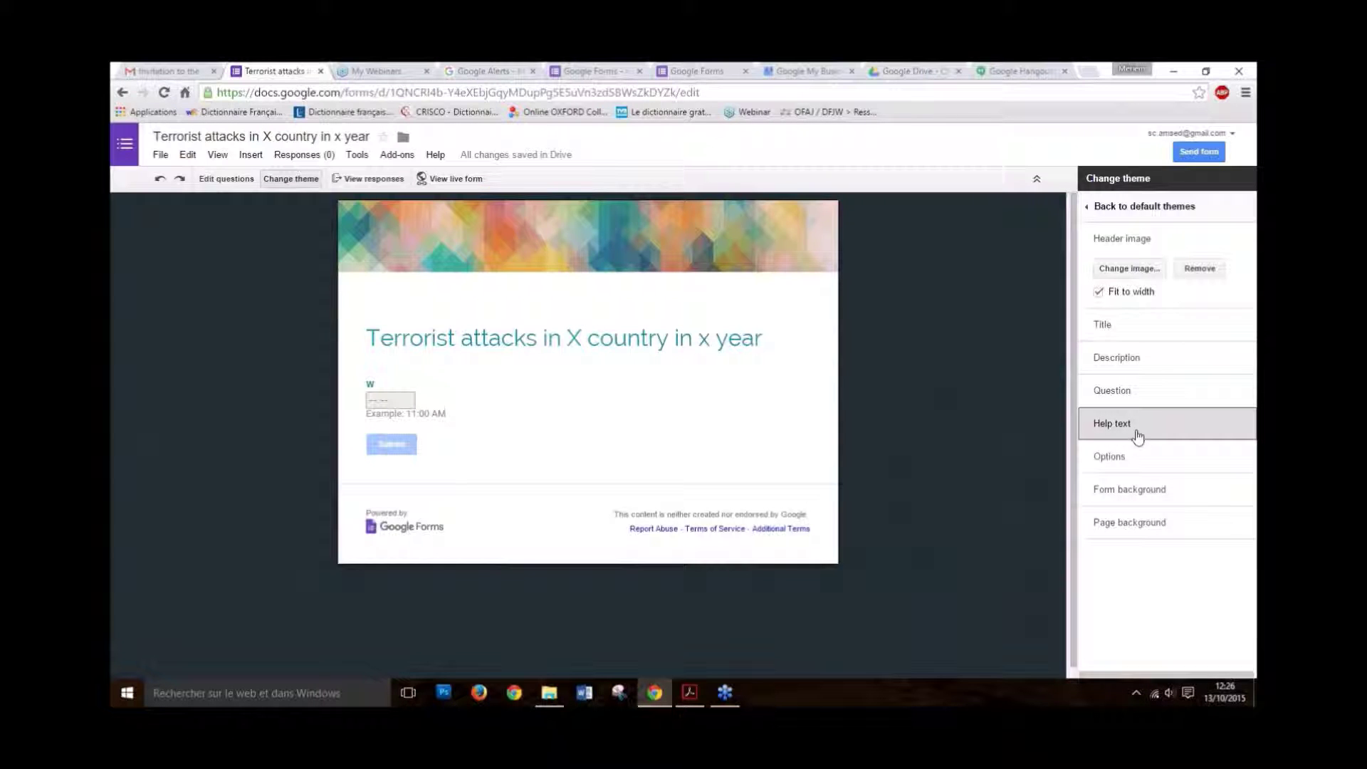
Step: Look over the theme's text settings for Options, including the available fonts, and reveal the Form background settings
{"action": "left_click", "coordinate": [1139, 456]}
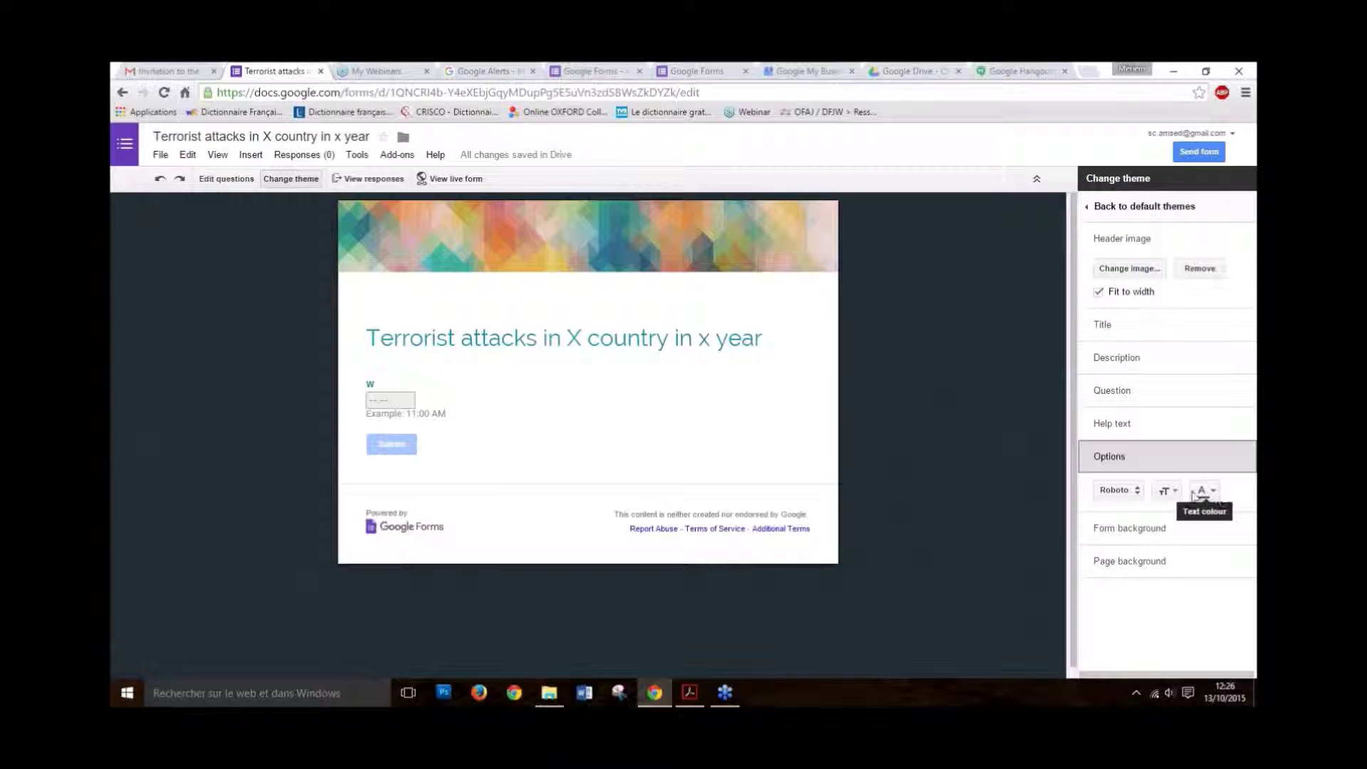
{"action": "left_click", "coordinate": [1138, 491]}
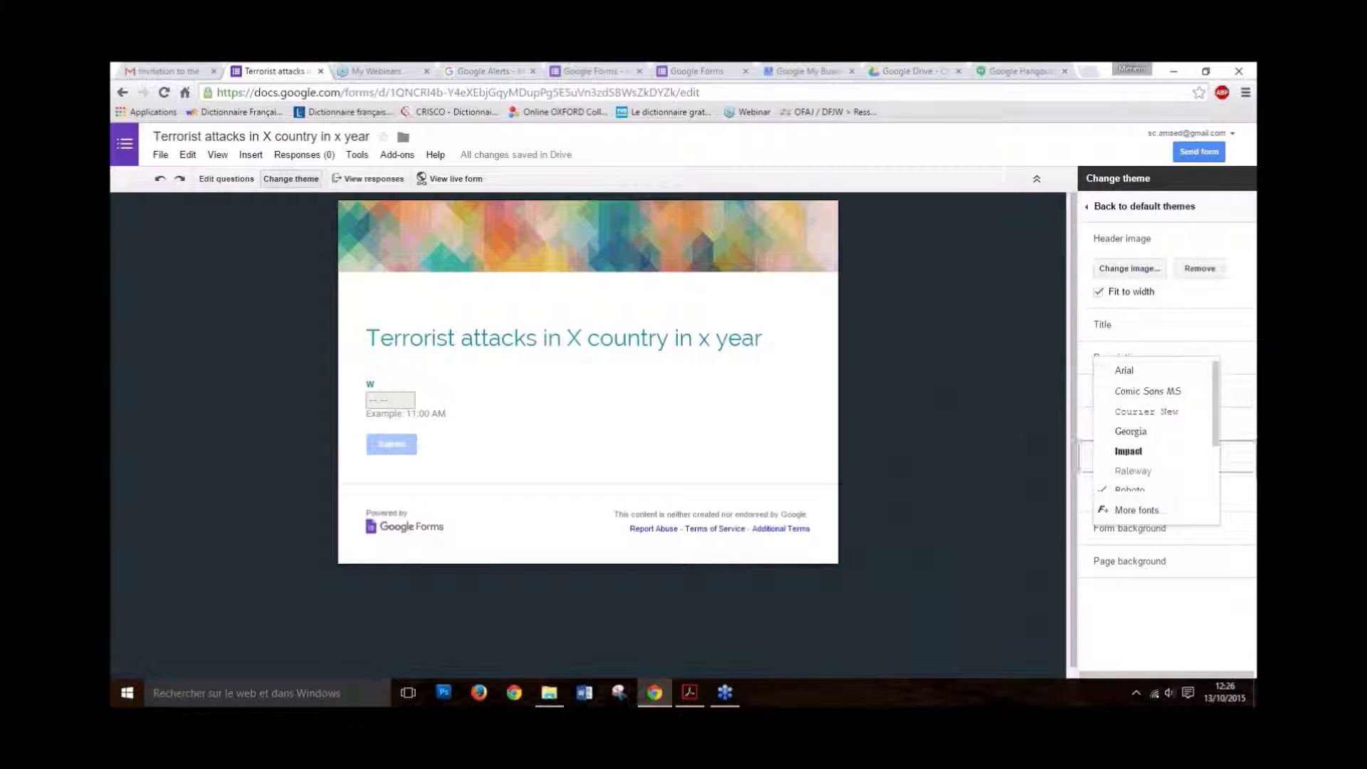
{"action": "left_click", "coordinate": [1239, 507]}
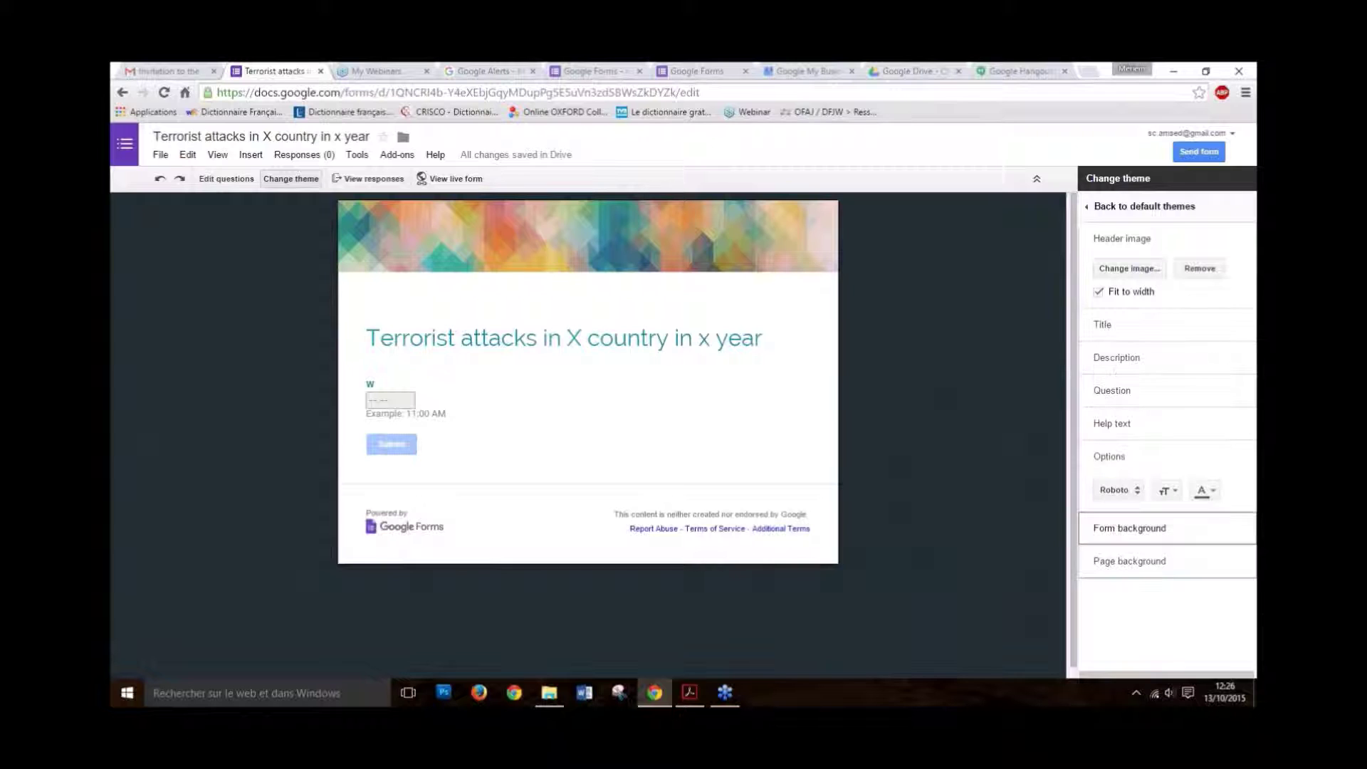
{"action": "left_click", "coordinate": [1148, 534]}
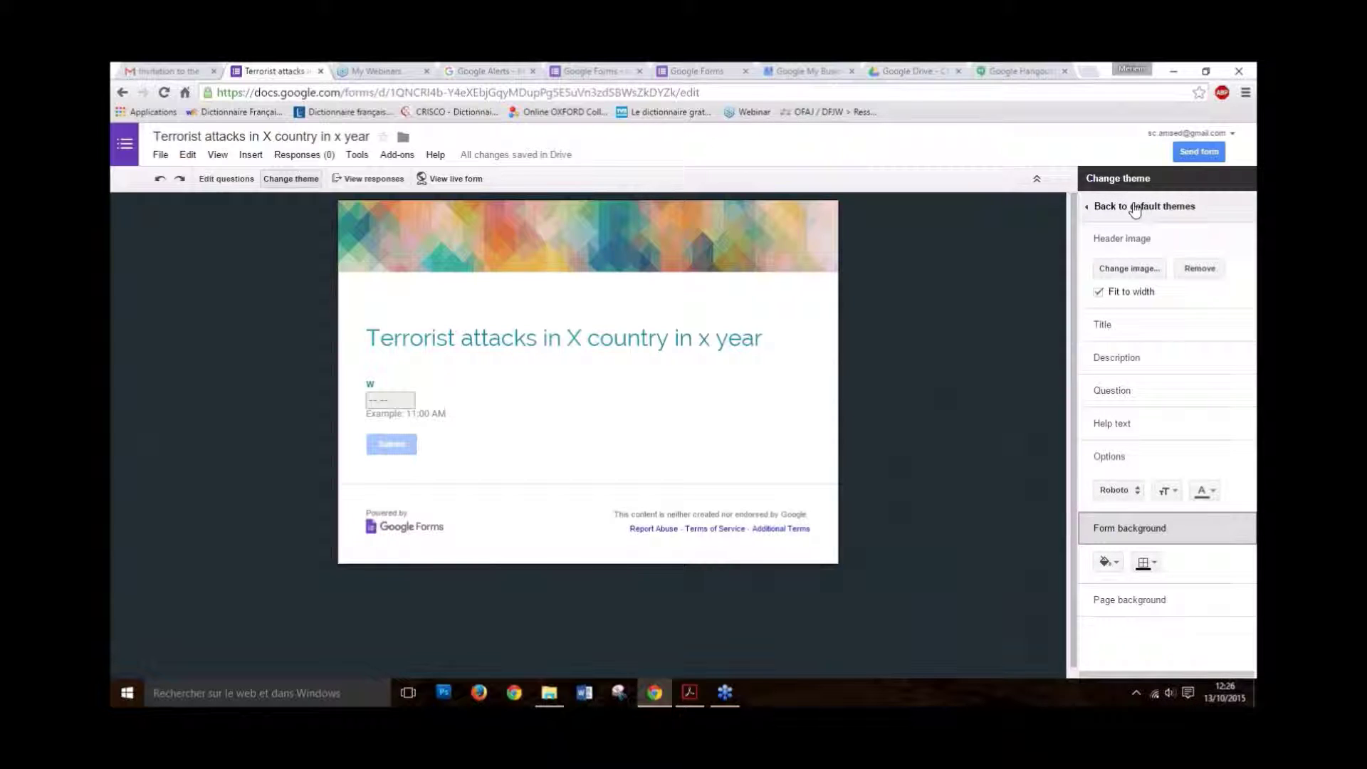
Step: Return to the theme list, reopen the customised theme's settings and set the form background's border colour to dark blue
{"action": "left_click", "coordinate": [1135, 210]}
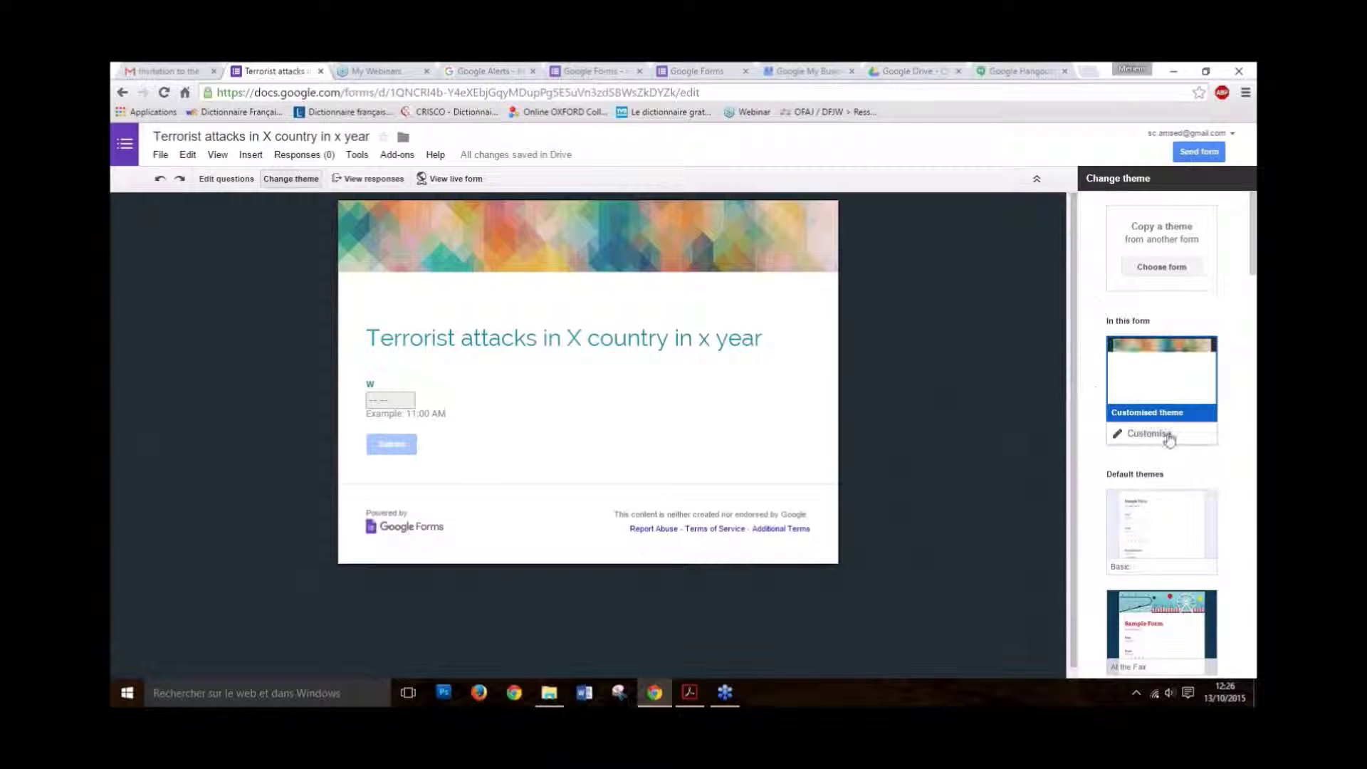
{"action": "left_click", "coordinate": [1169, 437]}
{"action": "left_click", "coordinate": [1131, 245]}
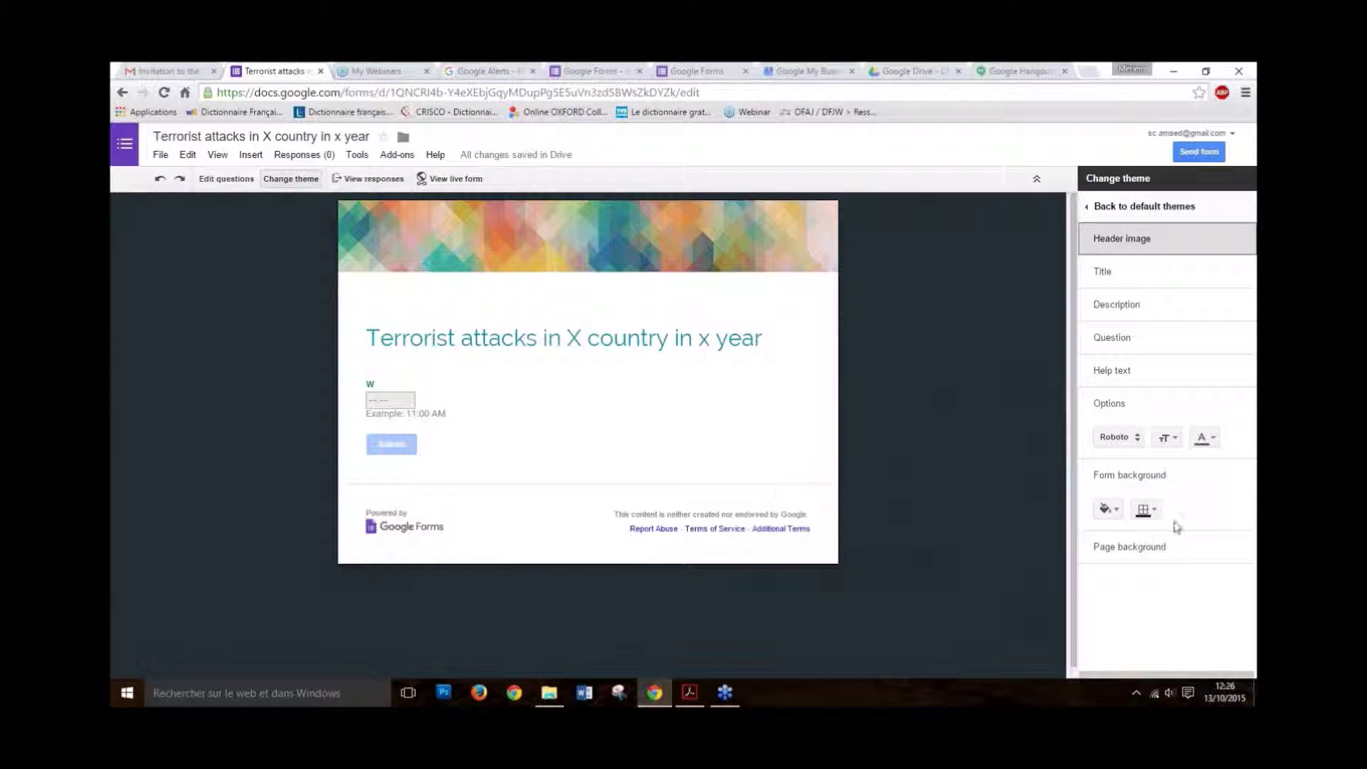
{"action": "left_click", "coordinate": [1154, 510]}
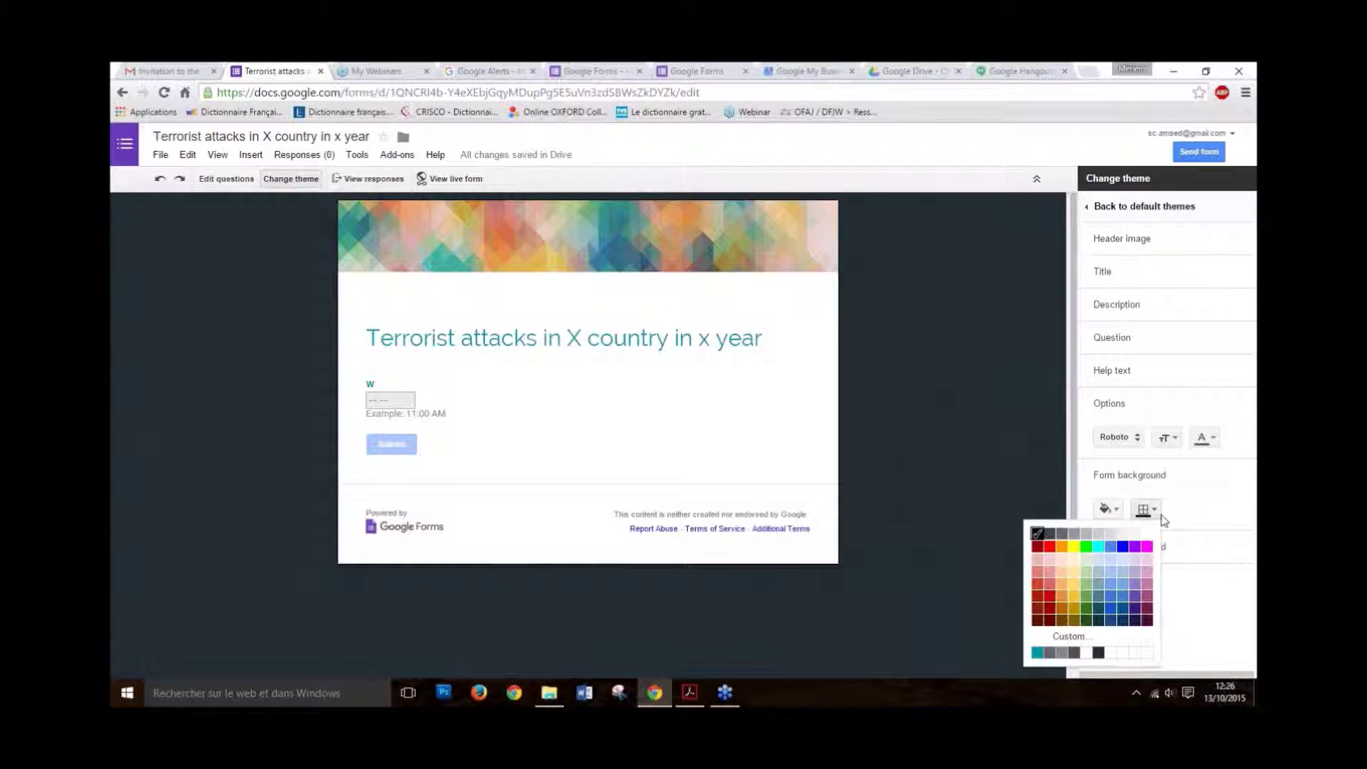
{"action": "left_click", "coordinate": [1110, 614]}
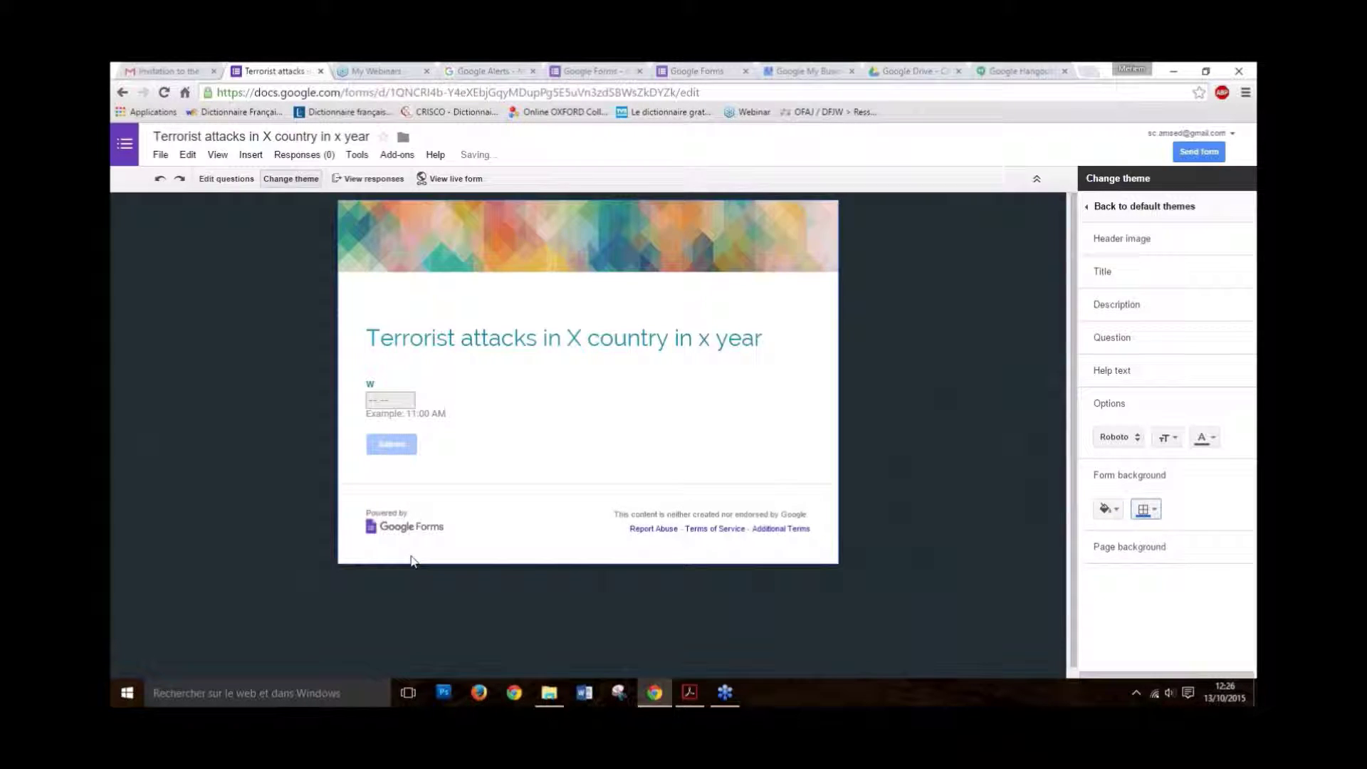
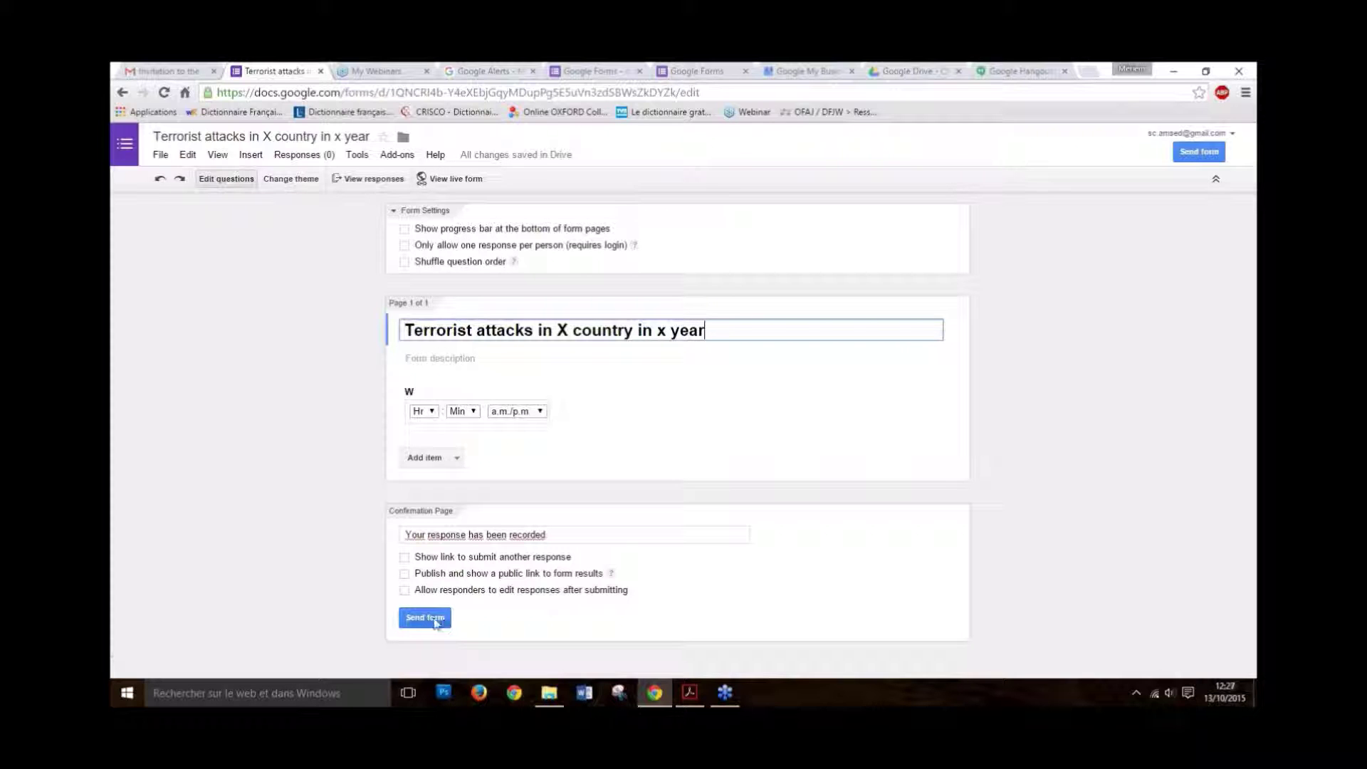
Step: Open the form's sending options and copy its full shareable link
{"action": "left_click", "coordinate": [429, 620]}
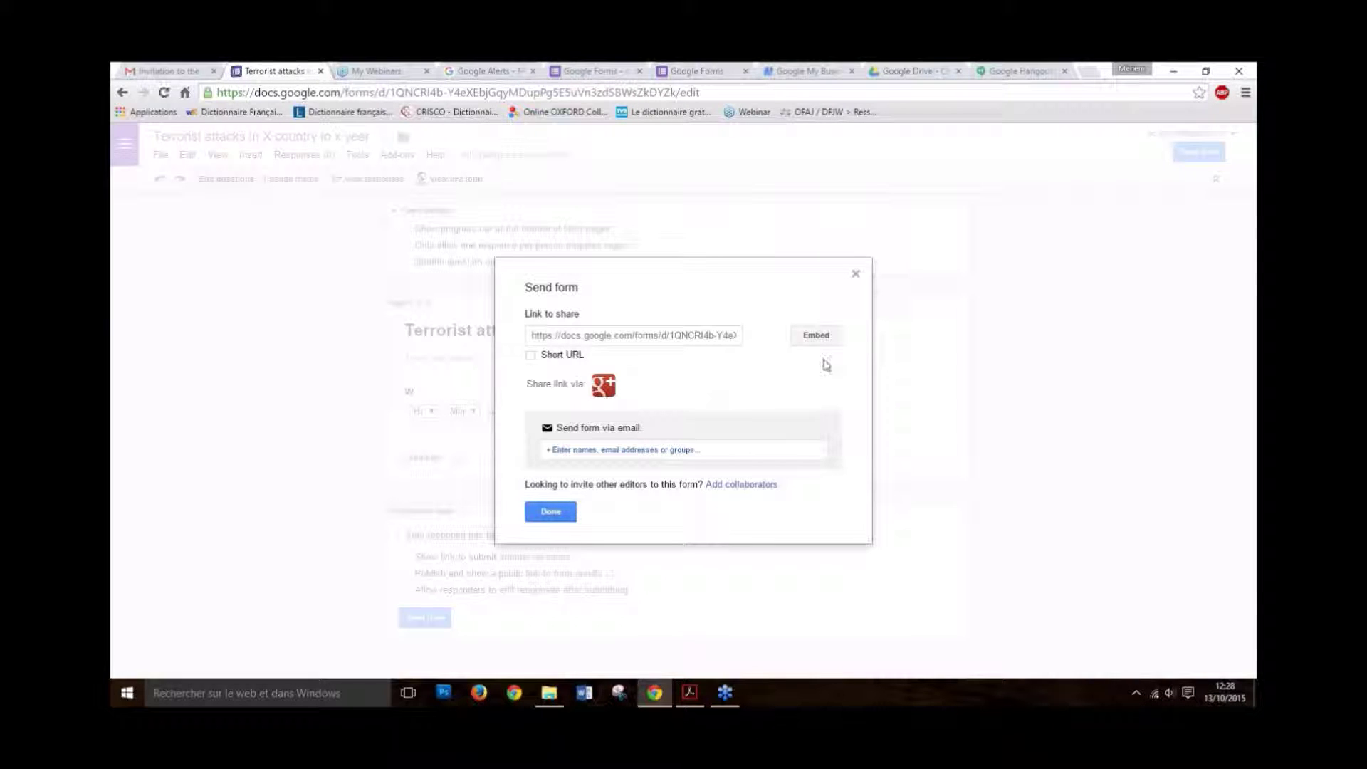
{"action": "left_click", "coordinate": [629, 336]}
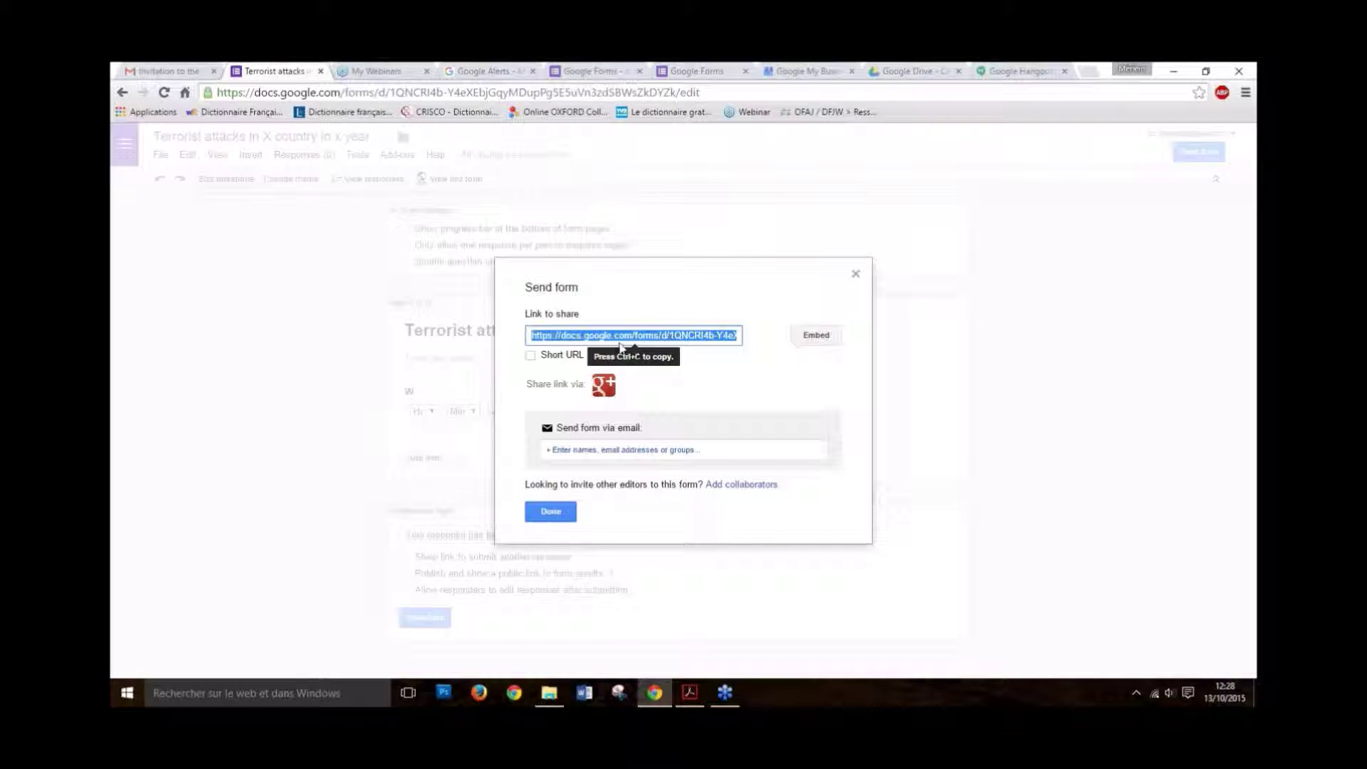
{"action": "key", "text": "ctrl+c"}
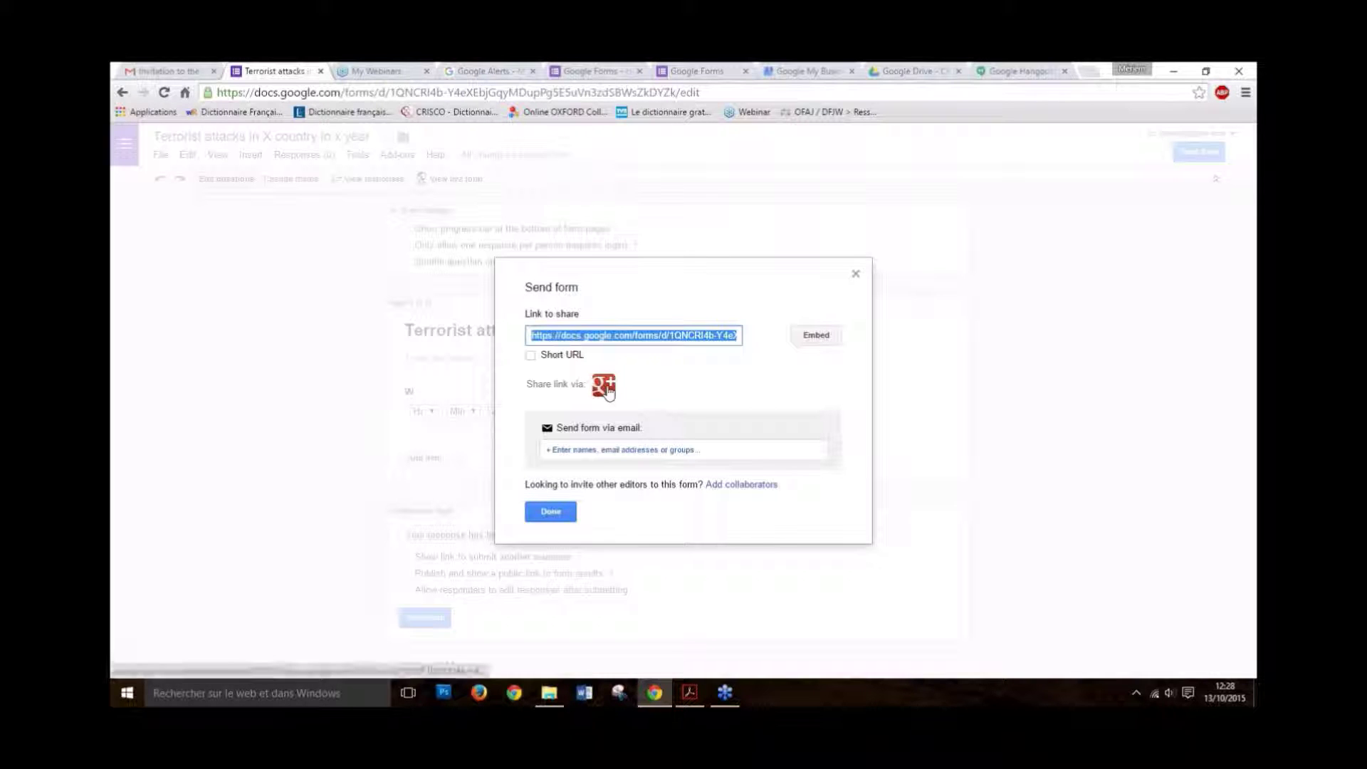
Step: Look at the options for sending the form by email, then cancel and close the sending options
{"action": "left_click", "coordinate": [587, 454]}
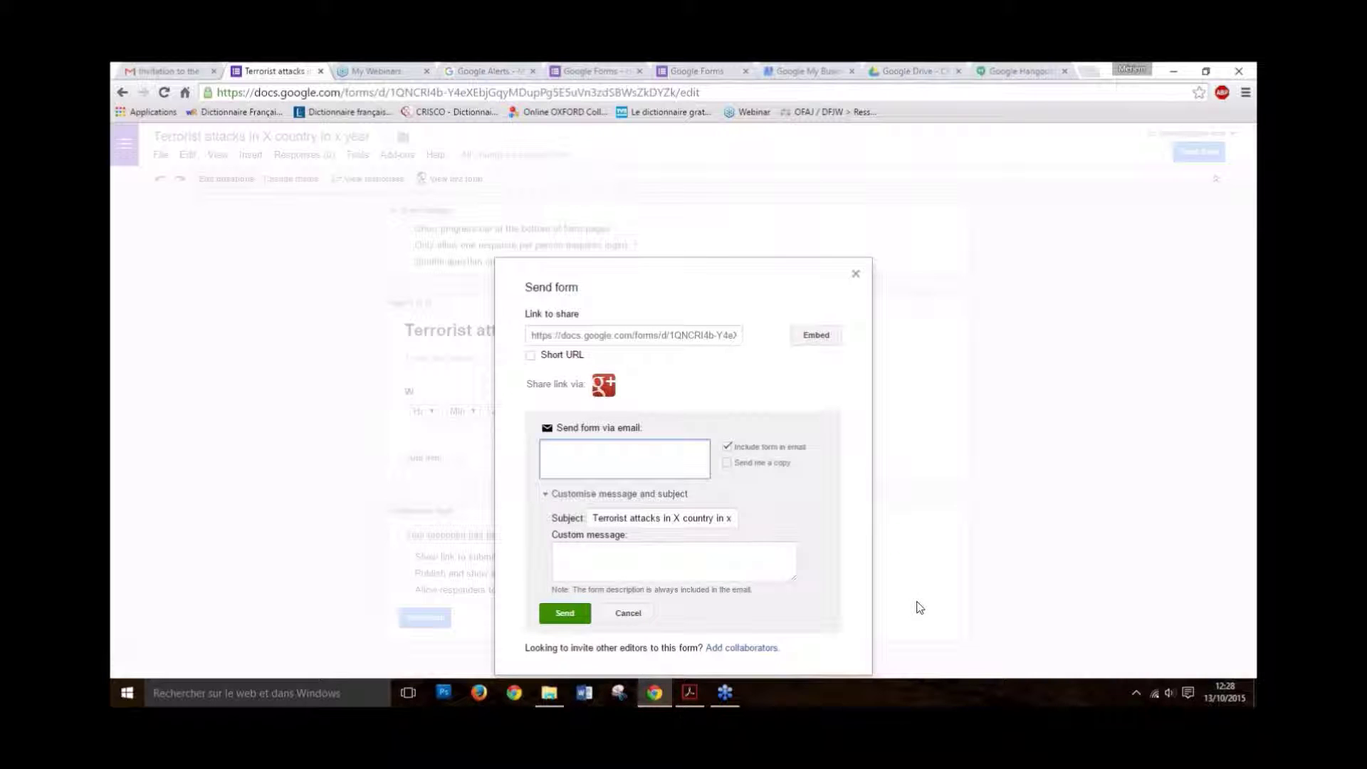
{"action": "left_click", "coordinate": [628, 614]}
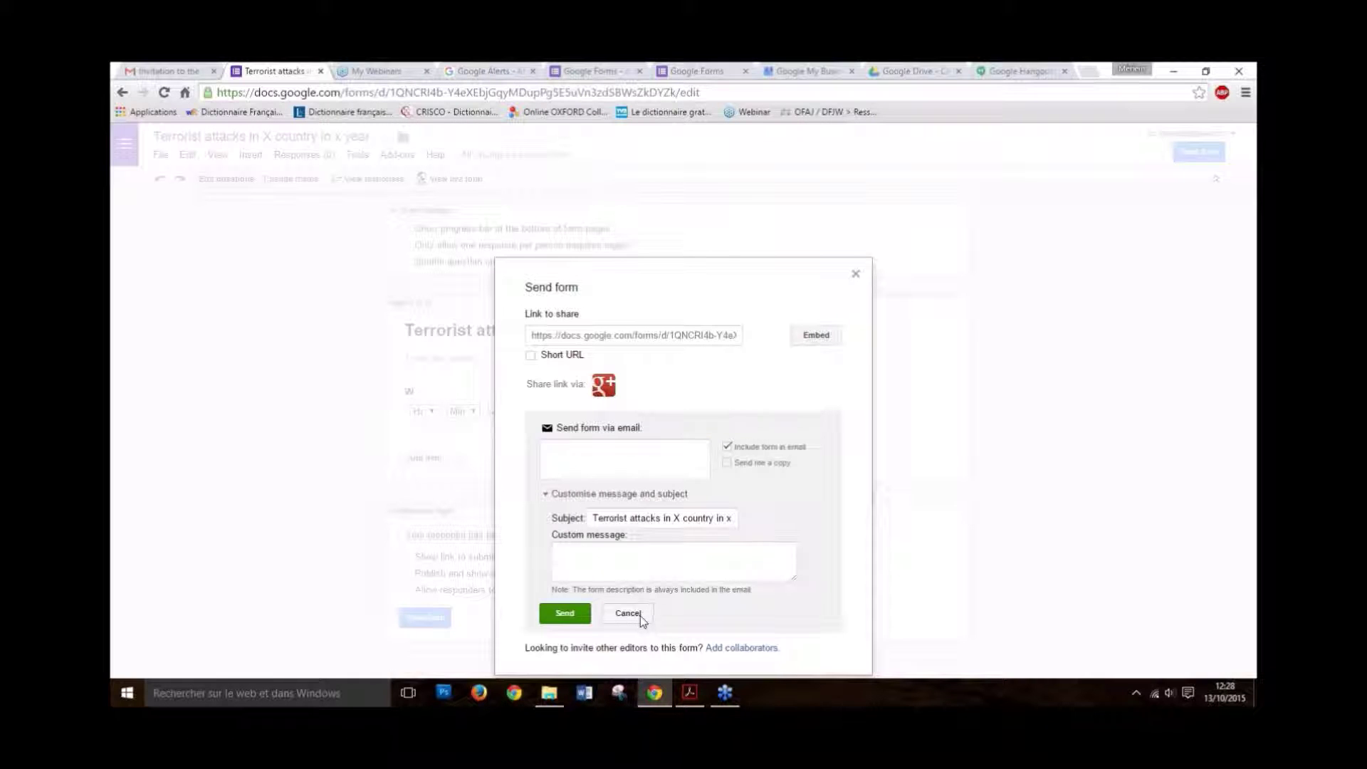
{"action": "left_click", "coordinate": [853, 276]}
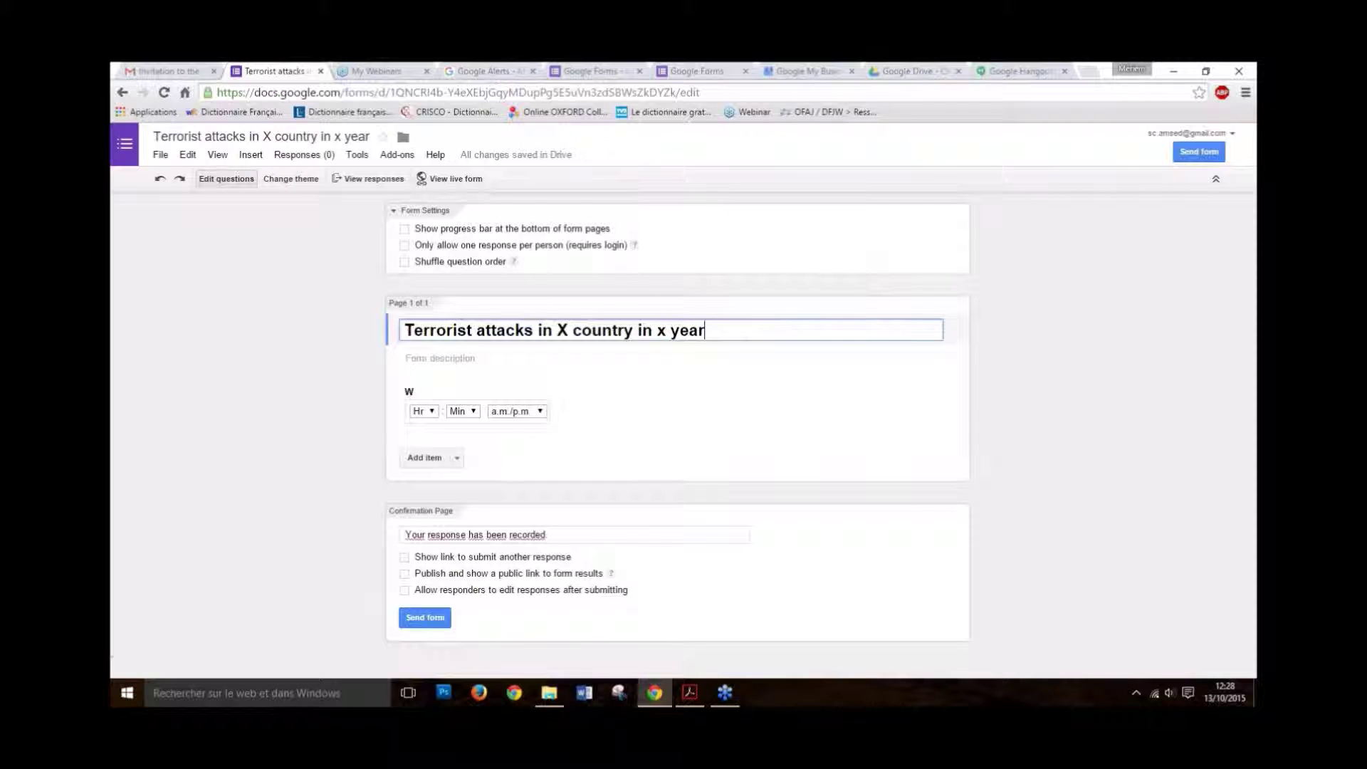
Step: Review the response destination choices without creating a spreadsheet, and preview the live form before returning to the editor
{"action": "left_click", "coordinate": [376, 180]}
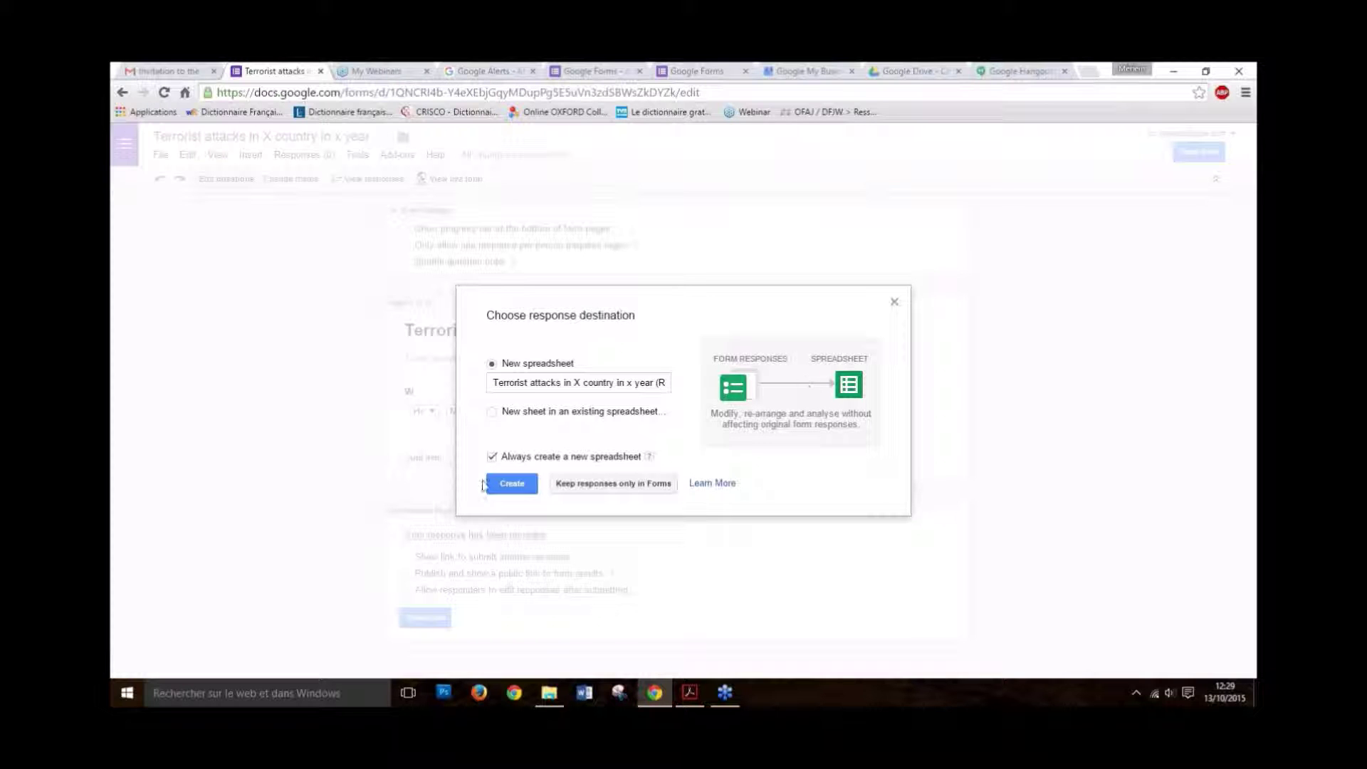
{"action": "left_click", "coordinate": [895, 304]}
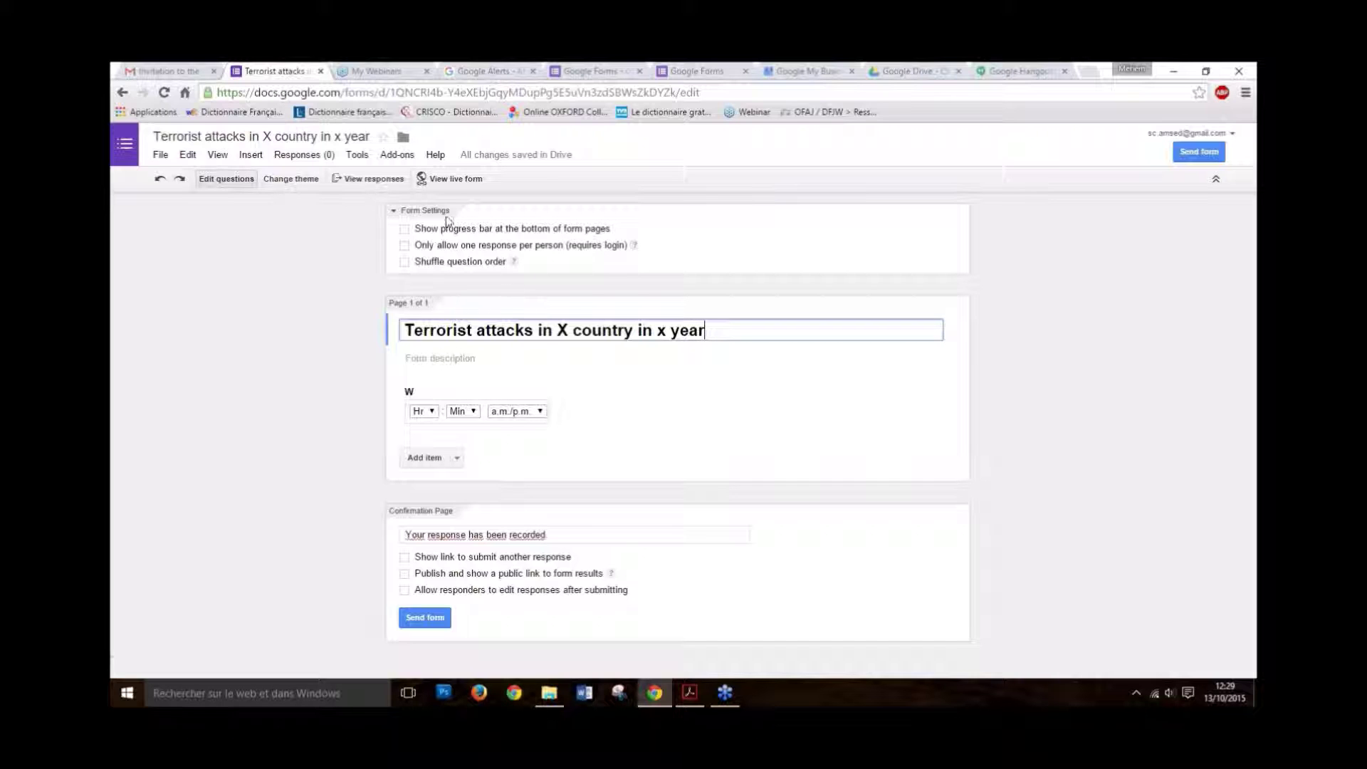
{"action": "left_click", "coordinate": [459, 182]}
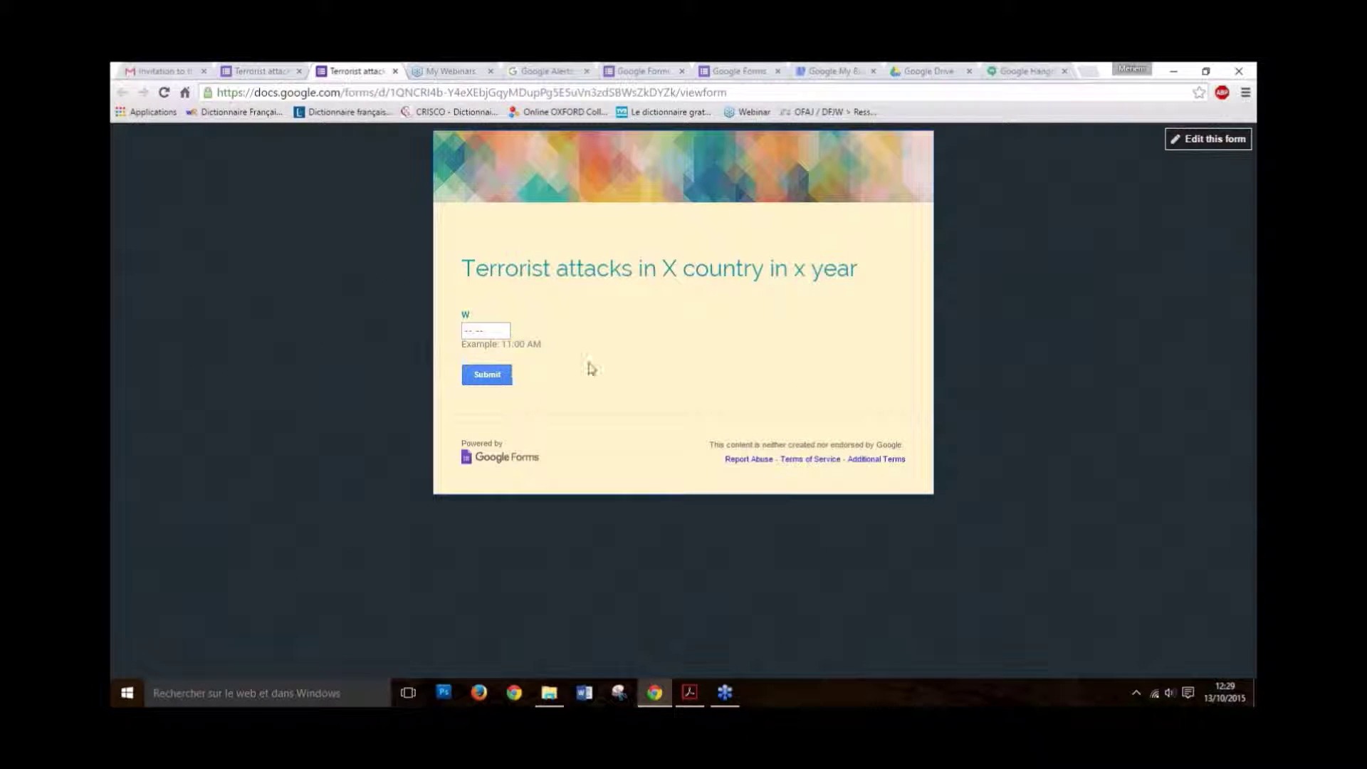
{"action": "left_click", "coordinate": [395, 72]}
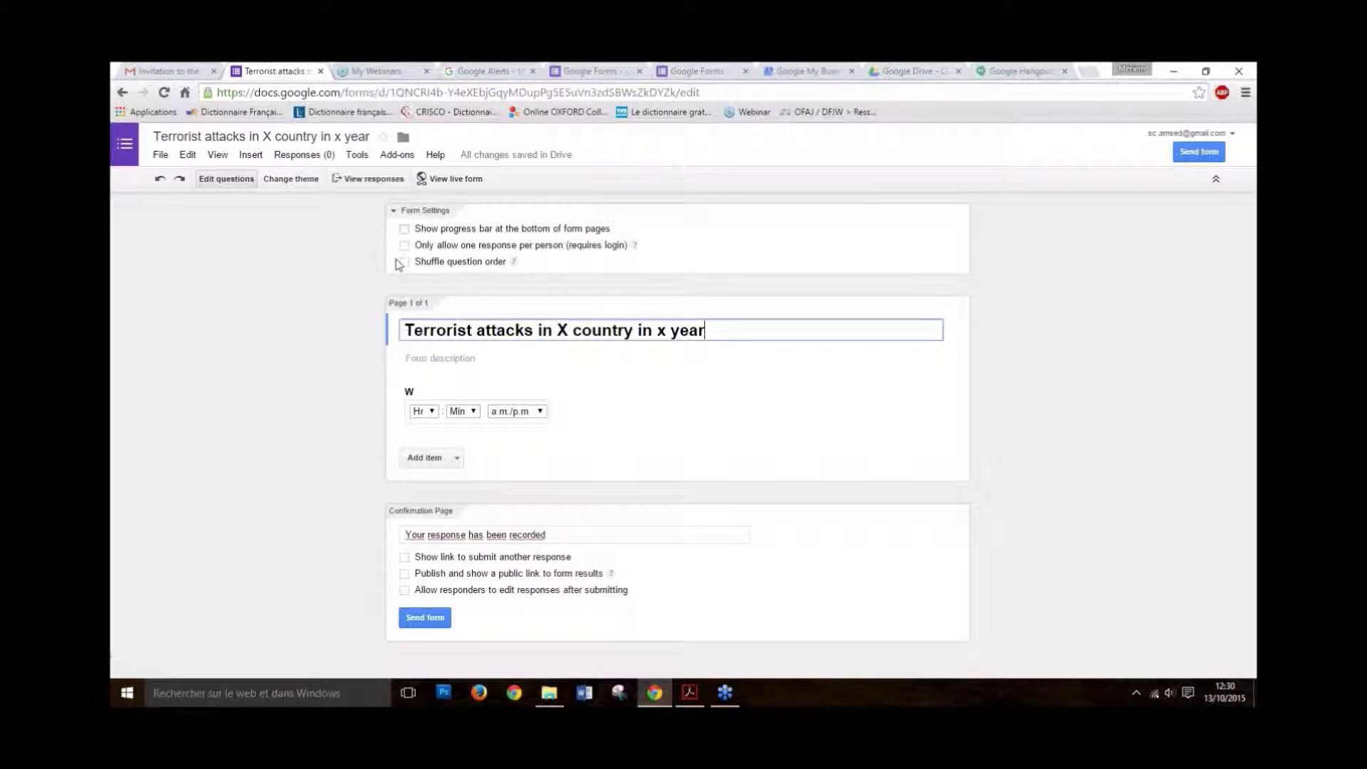
Step: Turn on the progress bar at the bottom of form pages and check it in the live form
{"action": "left_click", "coordinate": [405, 229]}
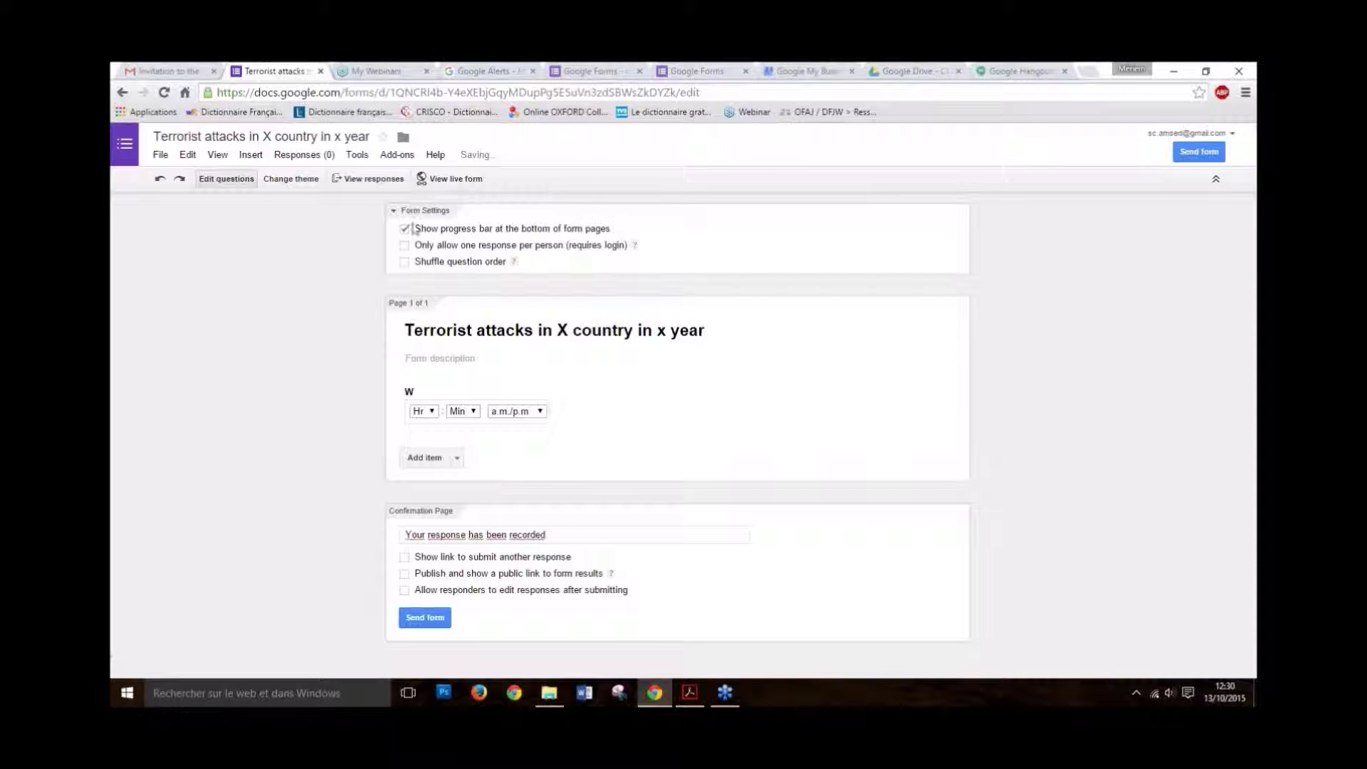
{"action": "left_click", "coordinate": [438, 181]}
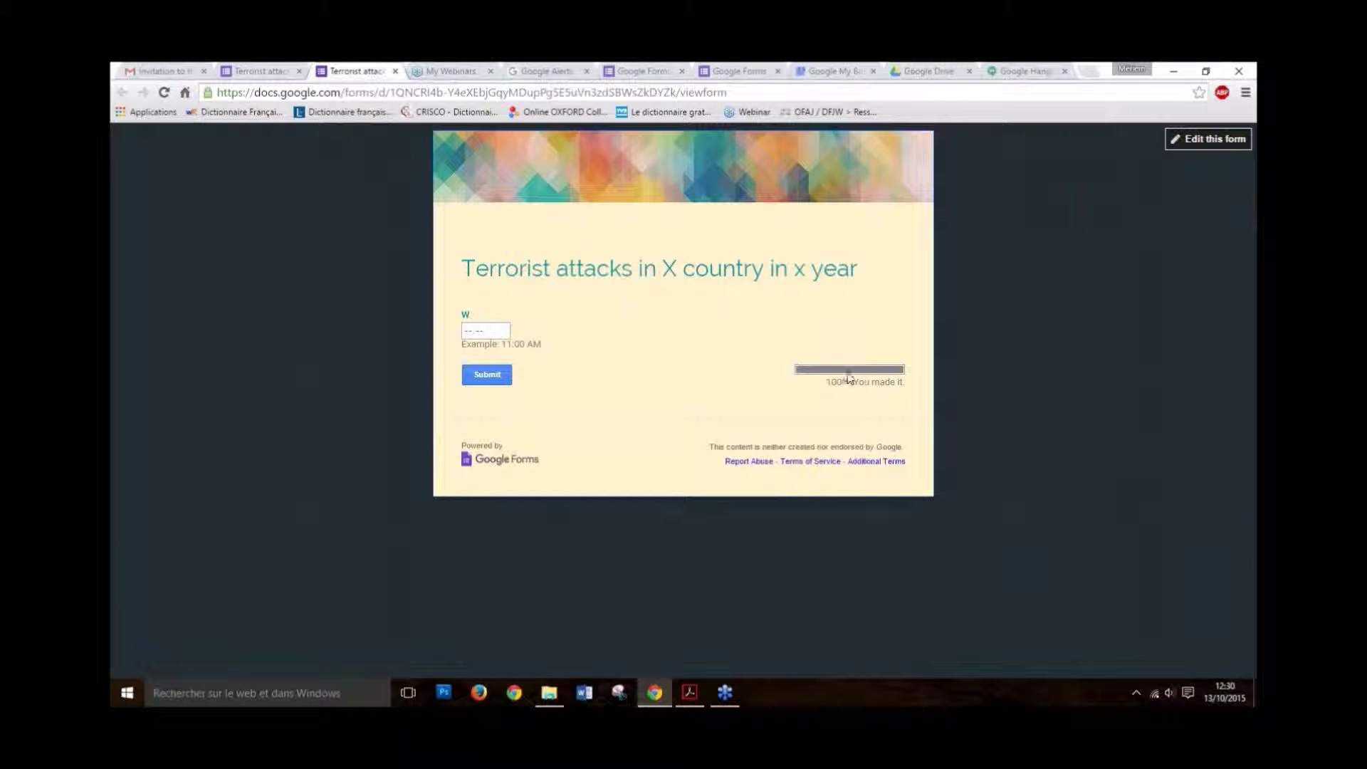
{"action": "left_click", "coordinate": [395, 71]}
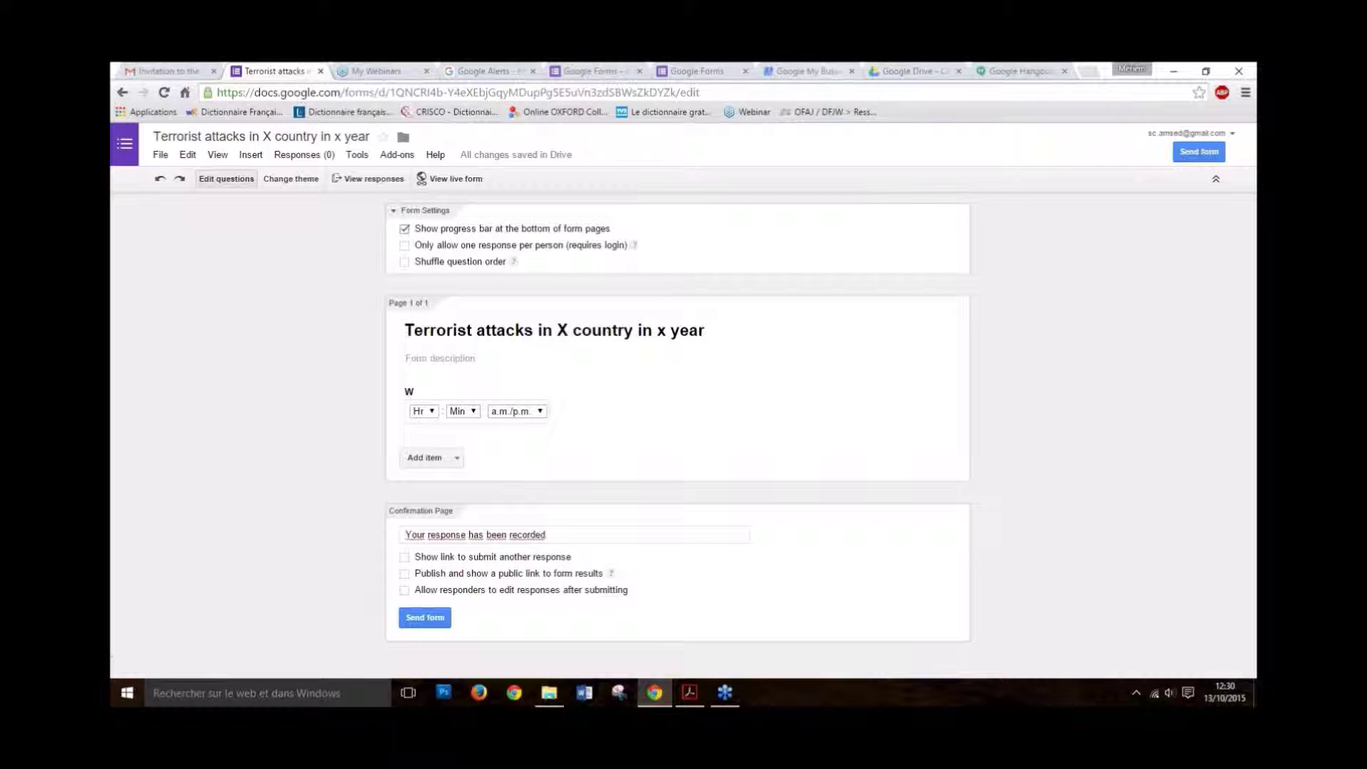
Step: Switch to the Google My Business page and start getting a business on Google
{"action": "left_click", "coordinate": [826, 72]}
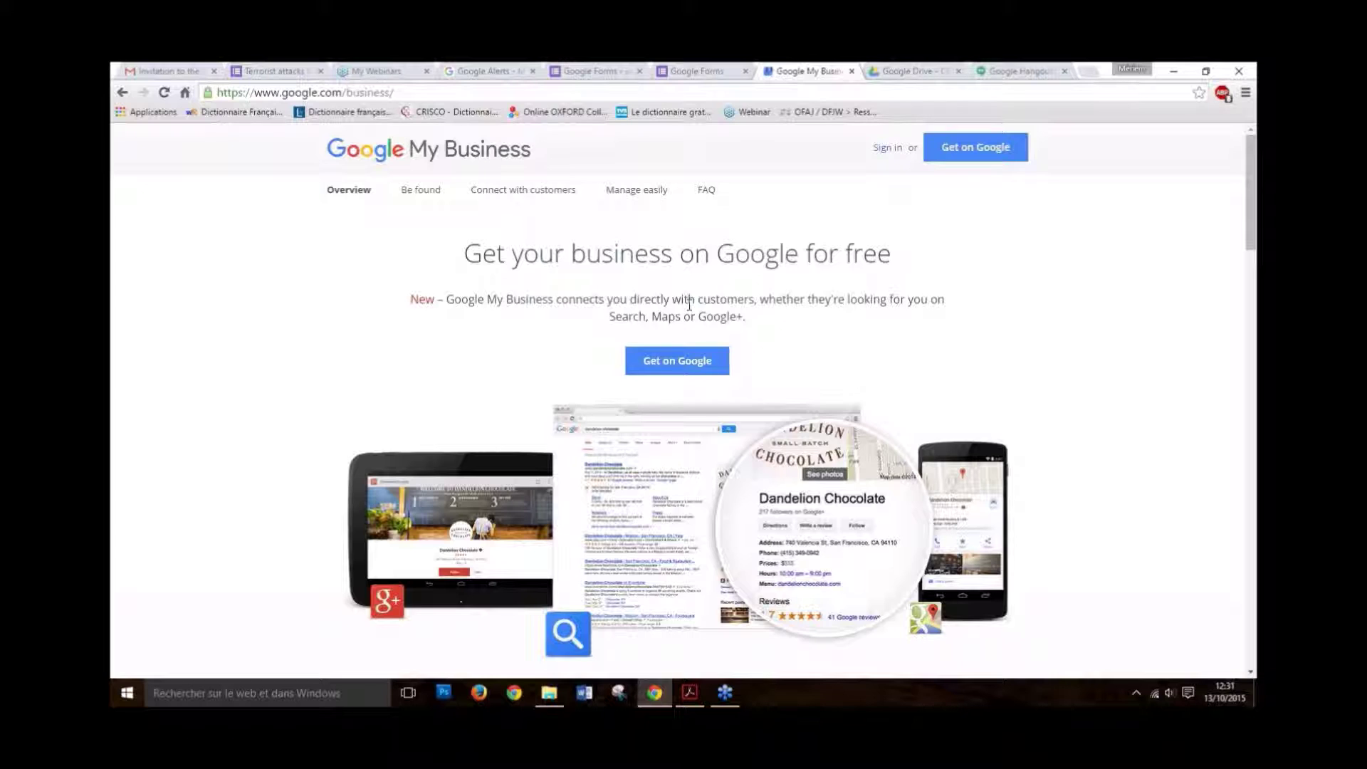
{"action": "left_click", "coordinate": [677, 369]}
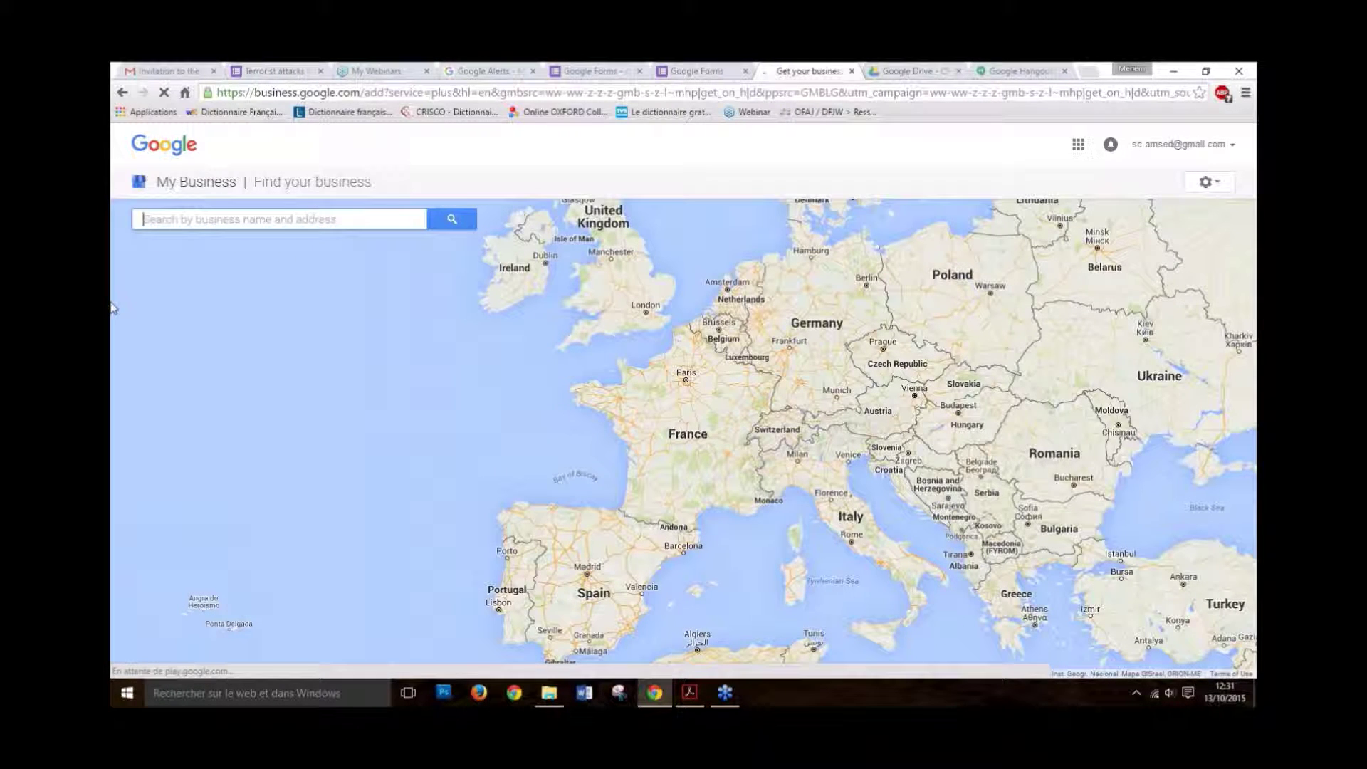
Step: Search for the business "AMSED" in Google My Business
{"action": "left_click", "coordinate": [209, 211]}
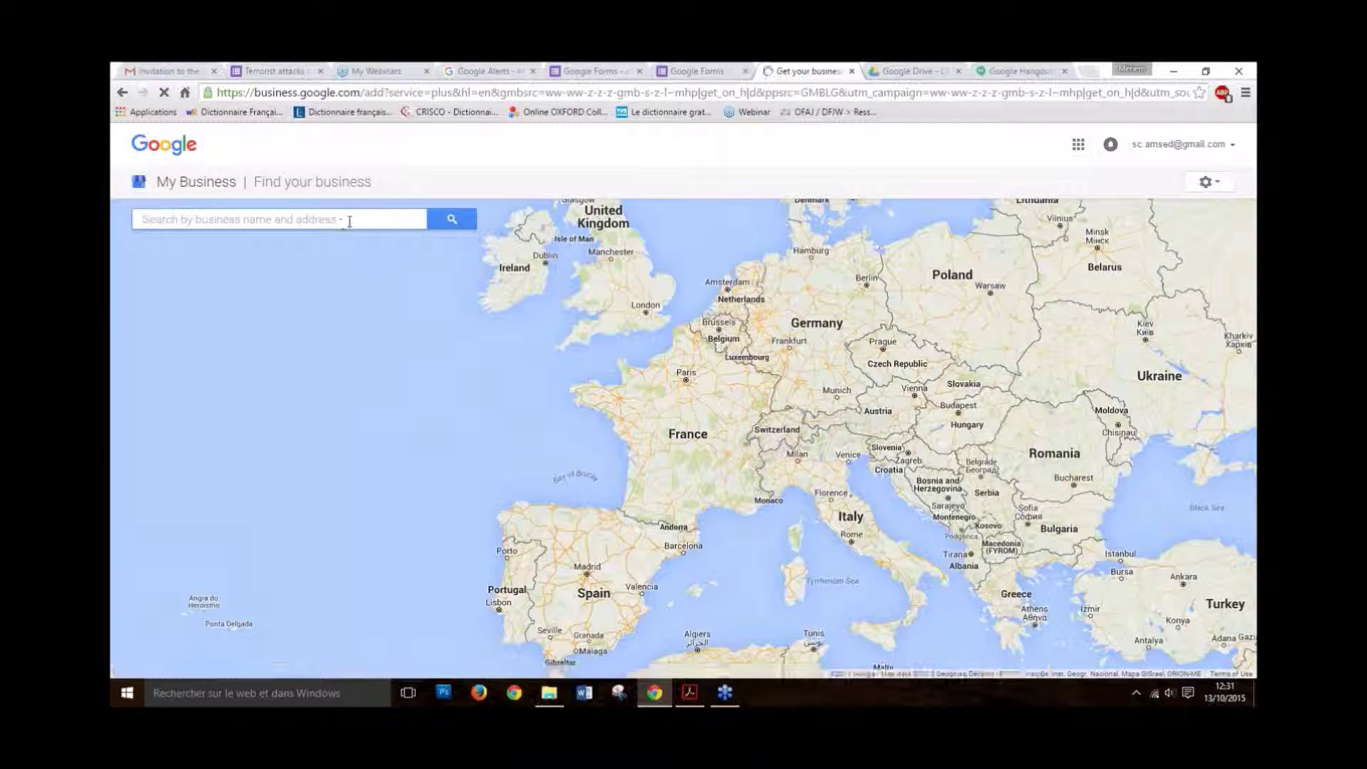
{"action": "type", "text": "A"}
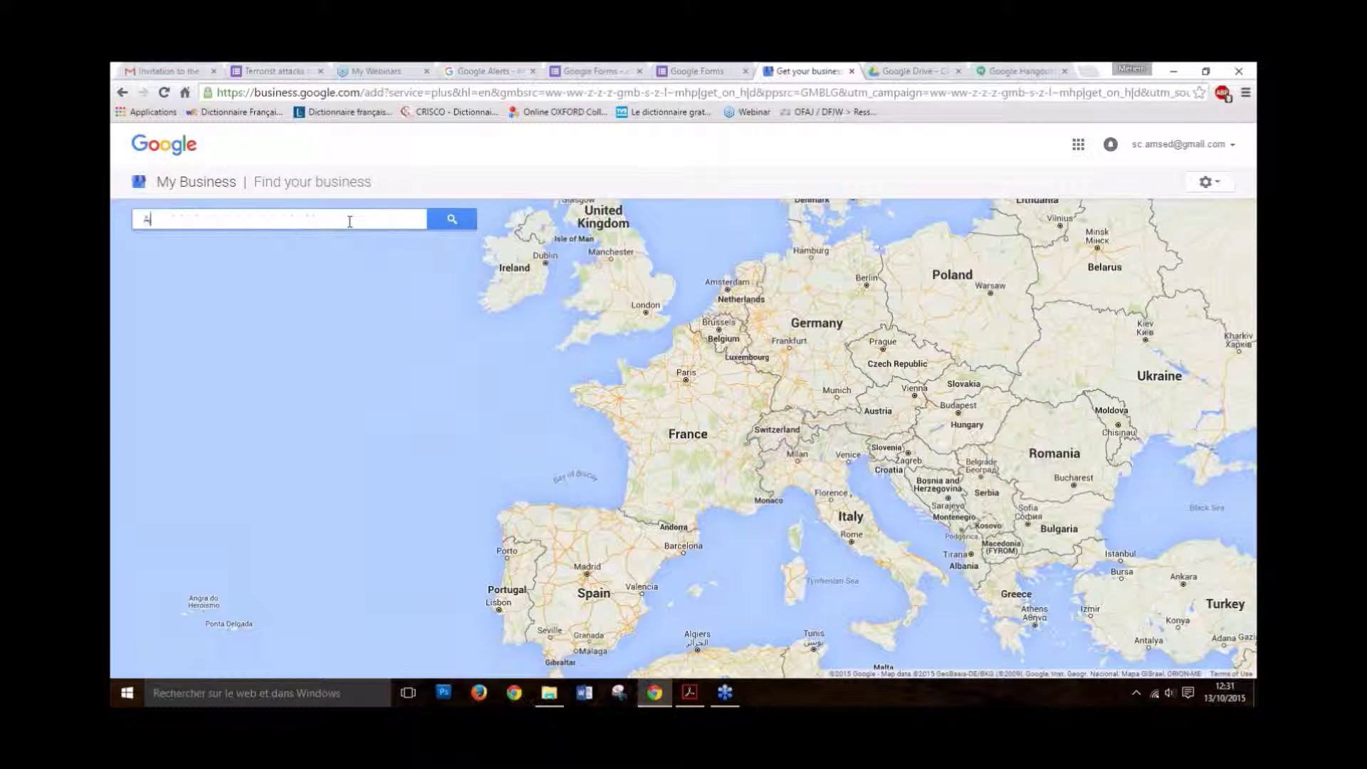
{"action": "type", "text": "MSED"}
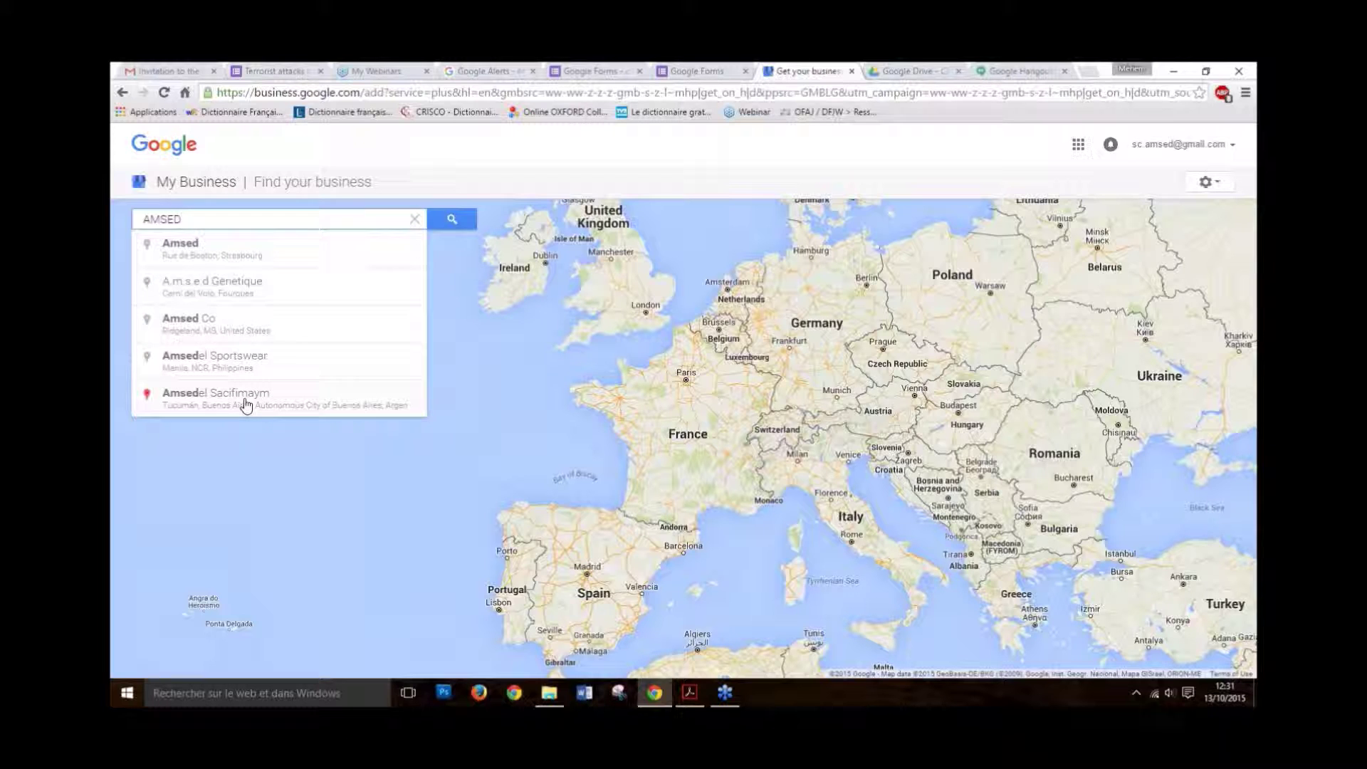
{"action": "left_click", "coordinate": [456, 222]}
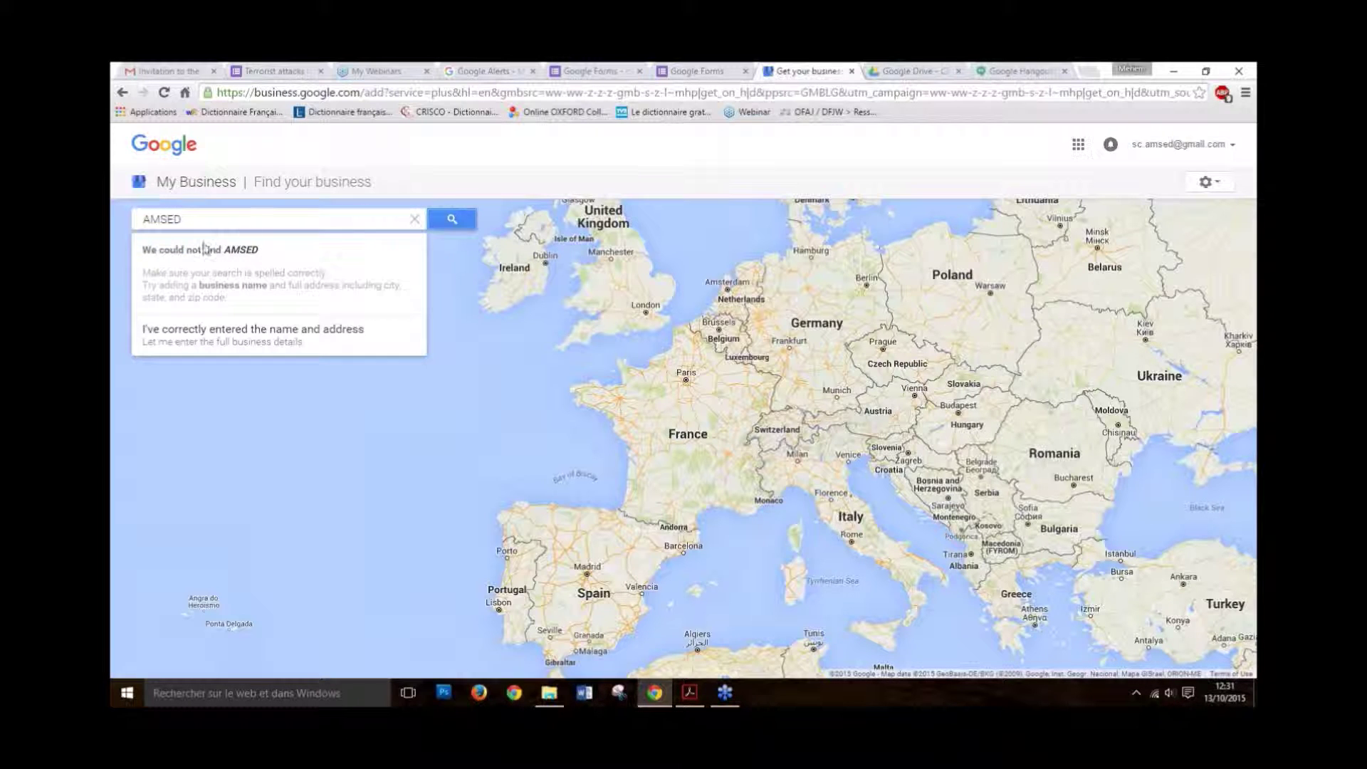
{"action": "left_click", "coordinate": [209, 223]}
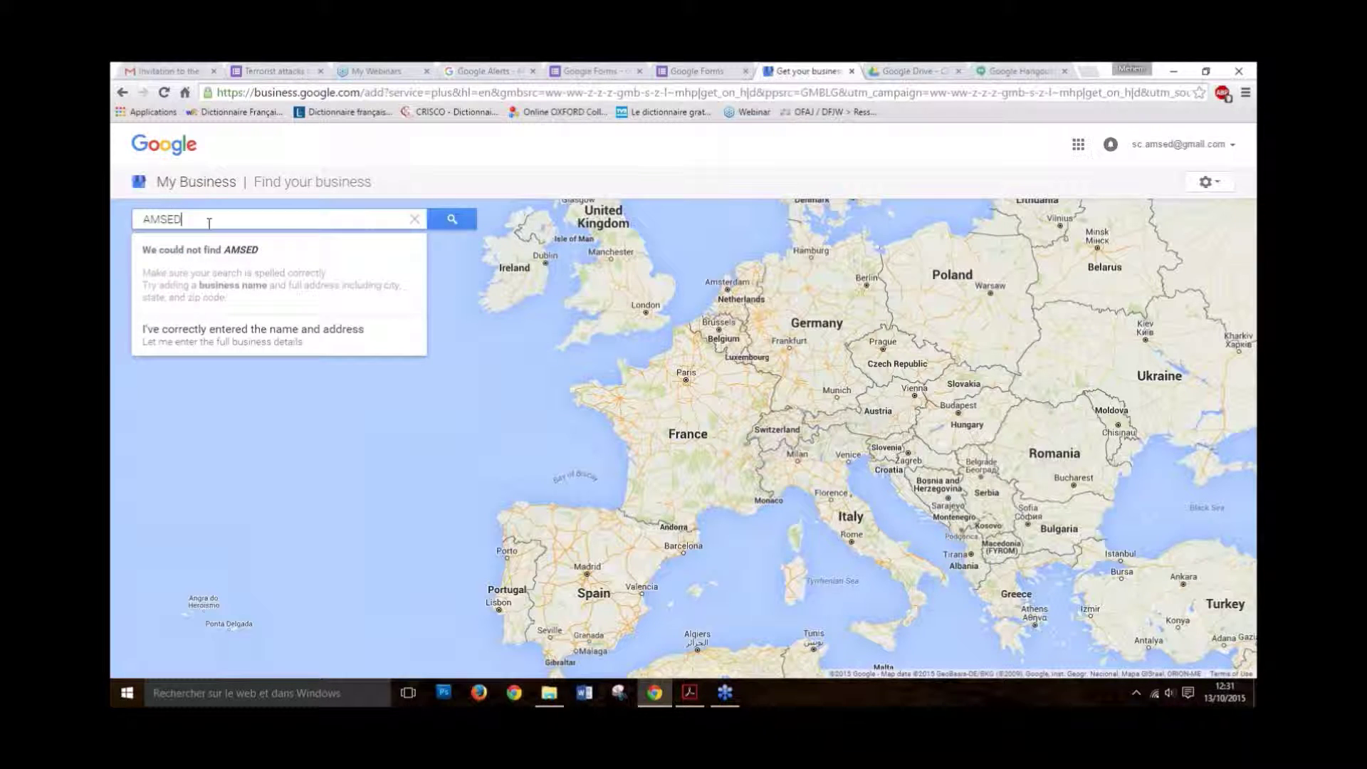
{"action": "key", "text": "Return"}
Step: Search for the business "Blabla" instead and choose to add a business that matches none of the listed ones
{"action": "double_click", "coordinate": [184, 221]}
{"action": "type", "text": "Blab"}
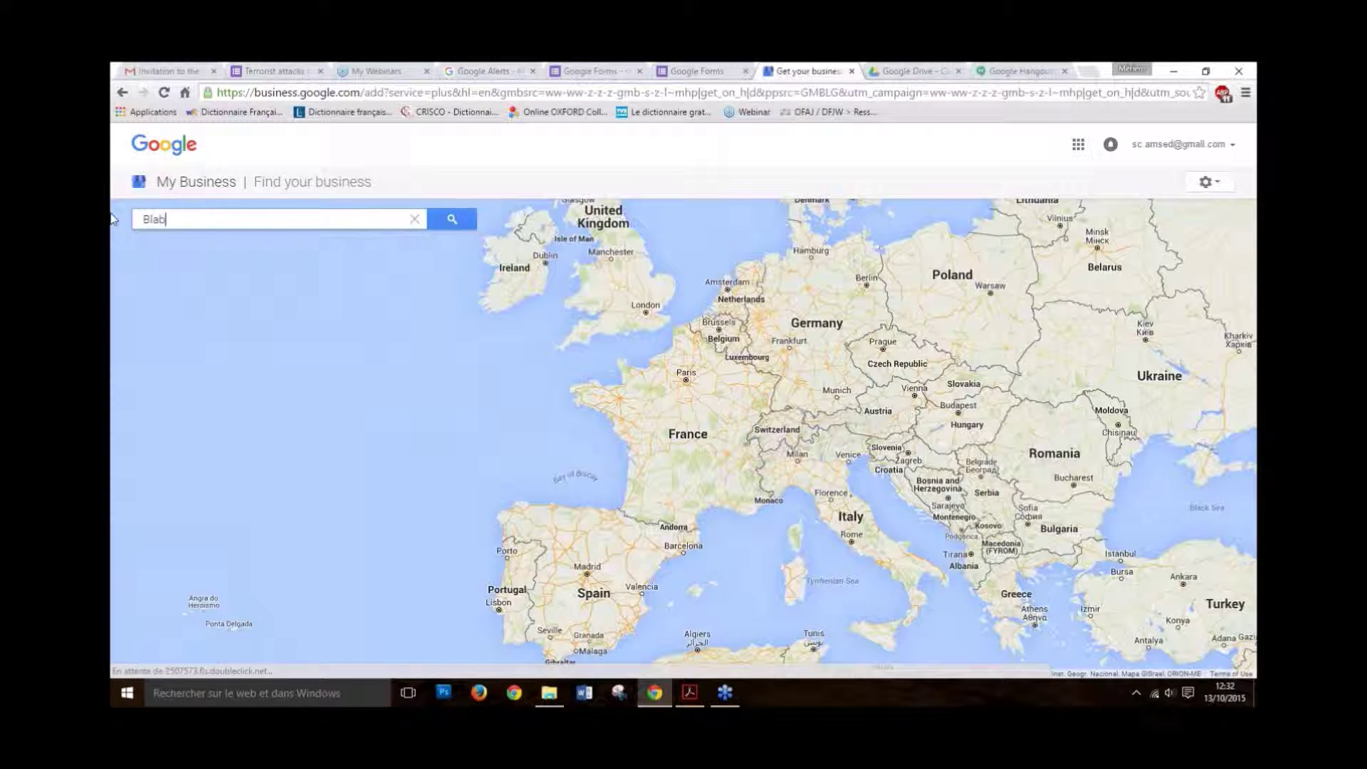
{"action": "type", "text": "la"}
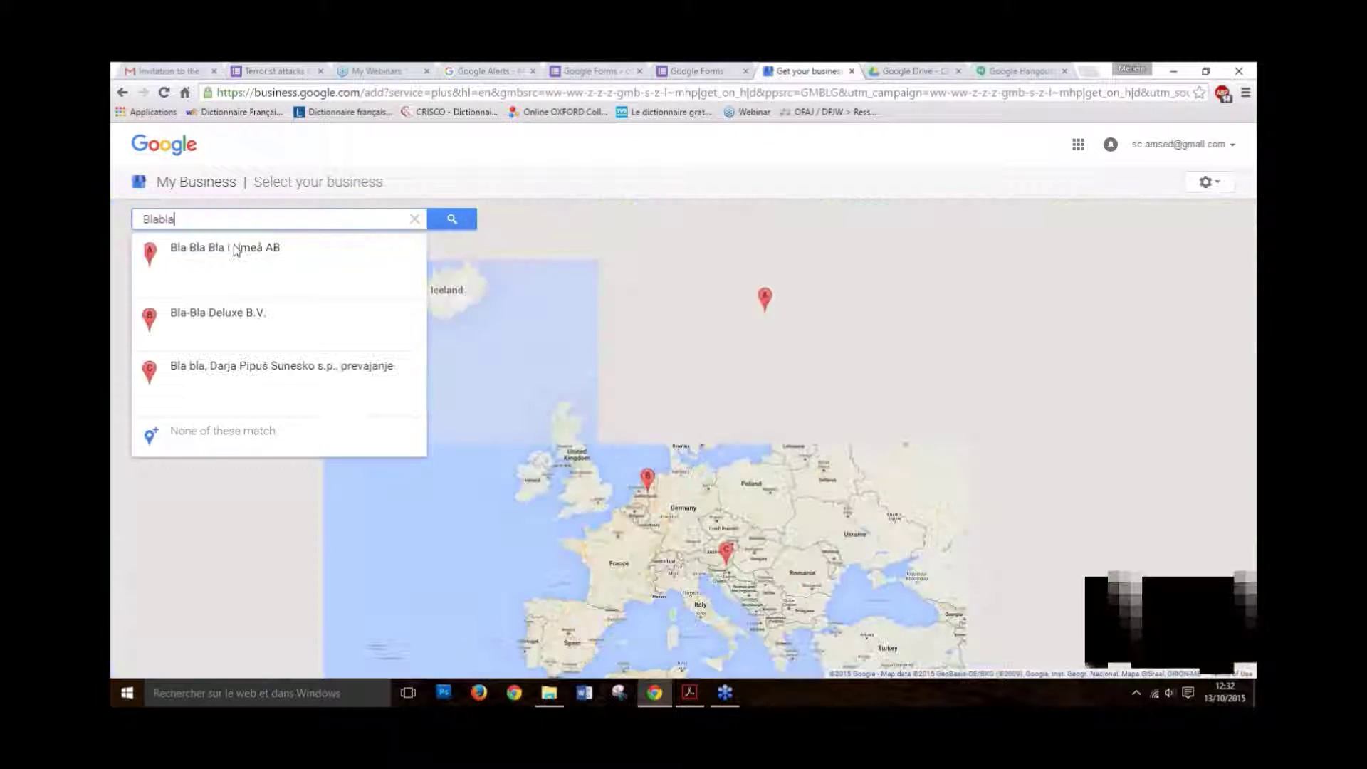
{"action": "left_click", "coordinate": [206, 436]}
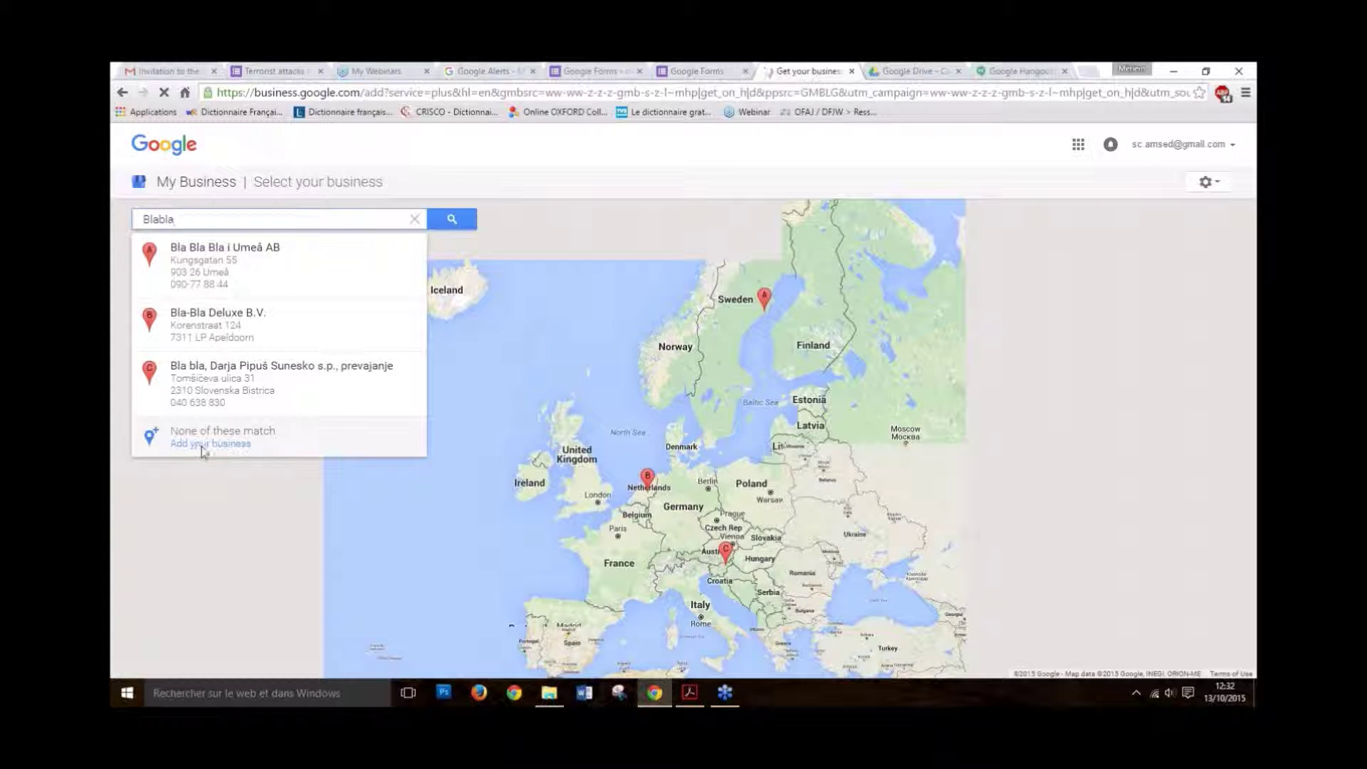
{"action": "left_click", "coordinate": [203, 444]}
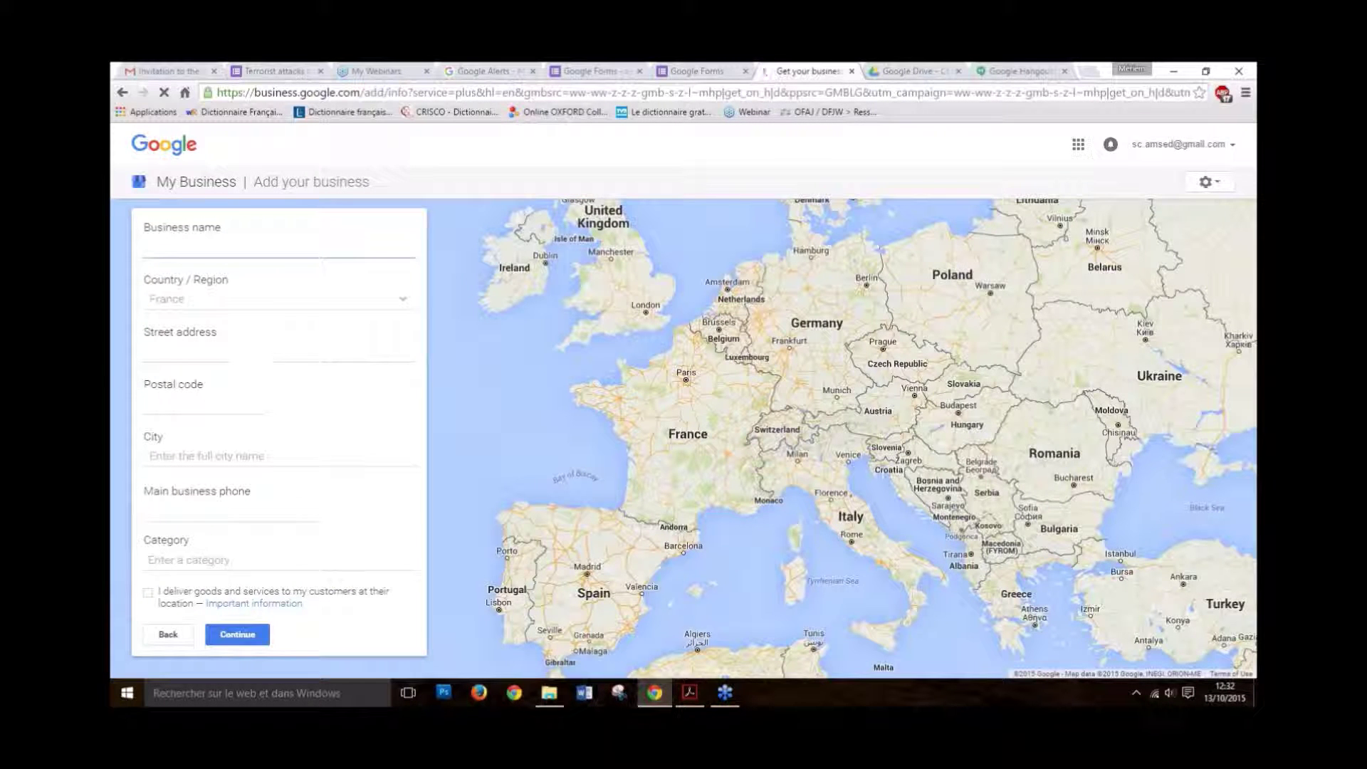
Step: Look through the fields for adding a business, including business name, main business phone and category, without filling them in
{"action": "left_click", "coordinate": [212, 252]}
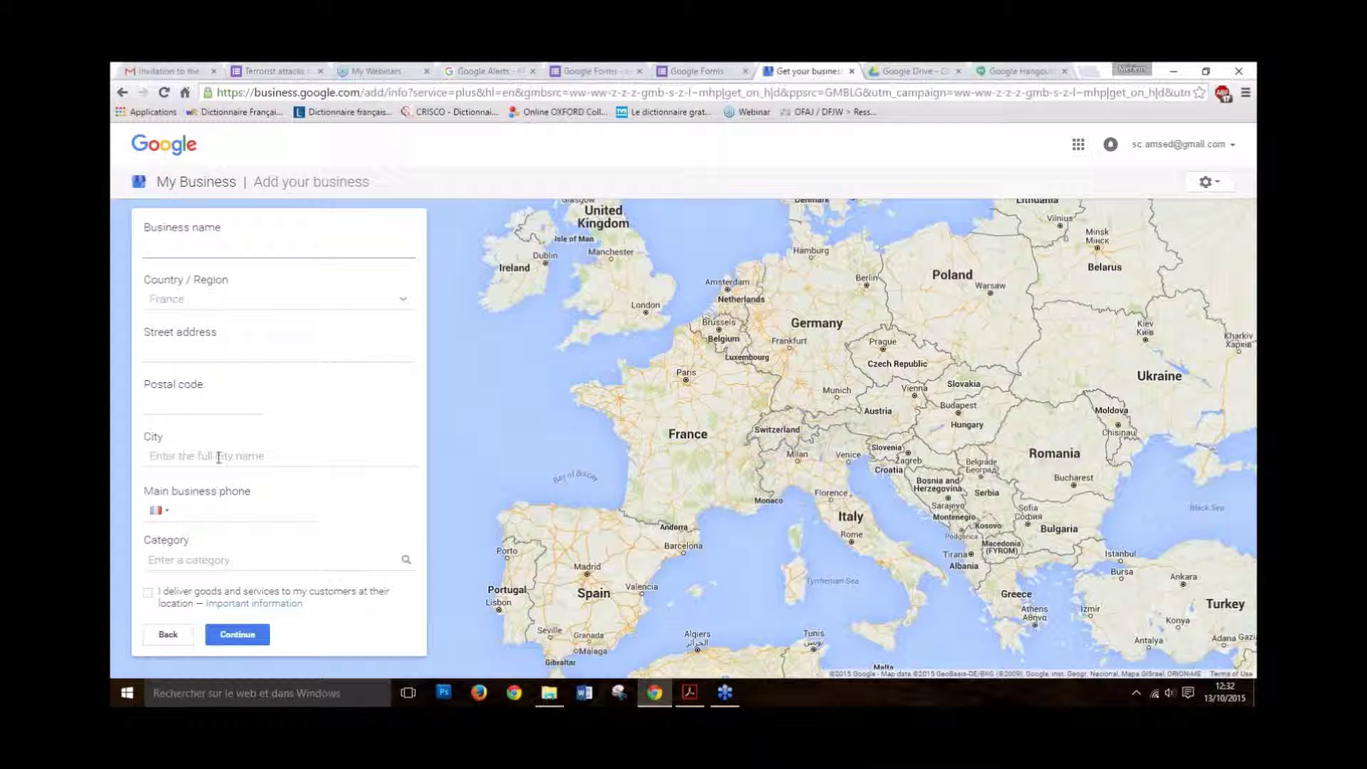
{"action": "left_click", "coordinate": [199, 512]}
{"action": "left_click", "coordinate": [374, 566]}
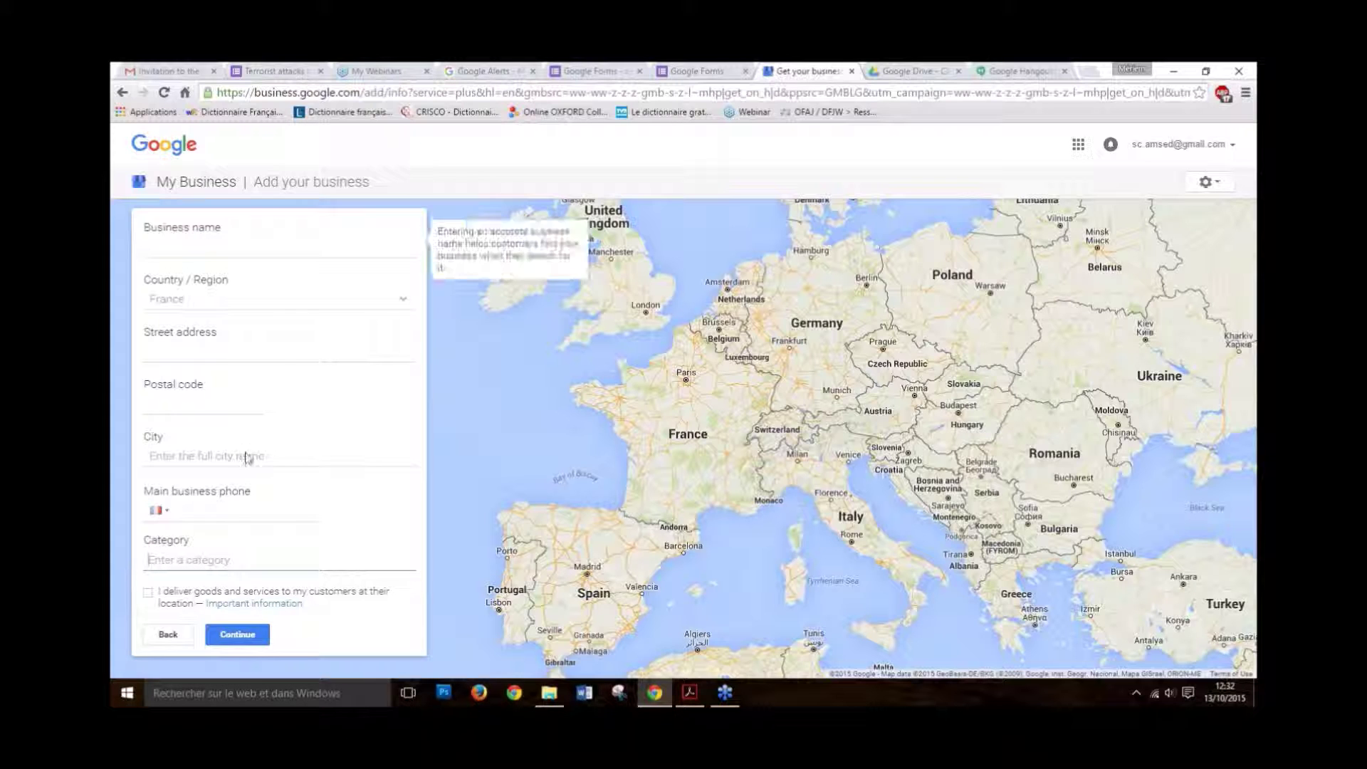
{"action": "mouse_move", "coordinate": [235, 513]}
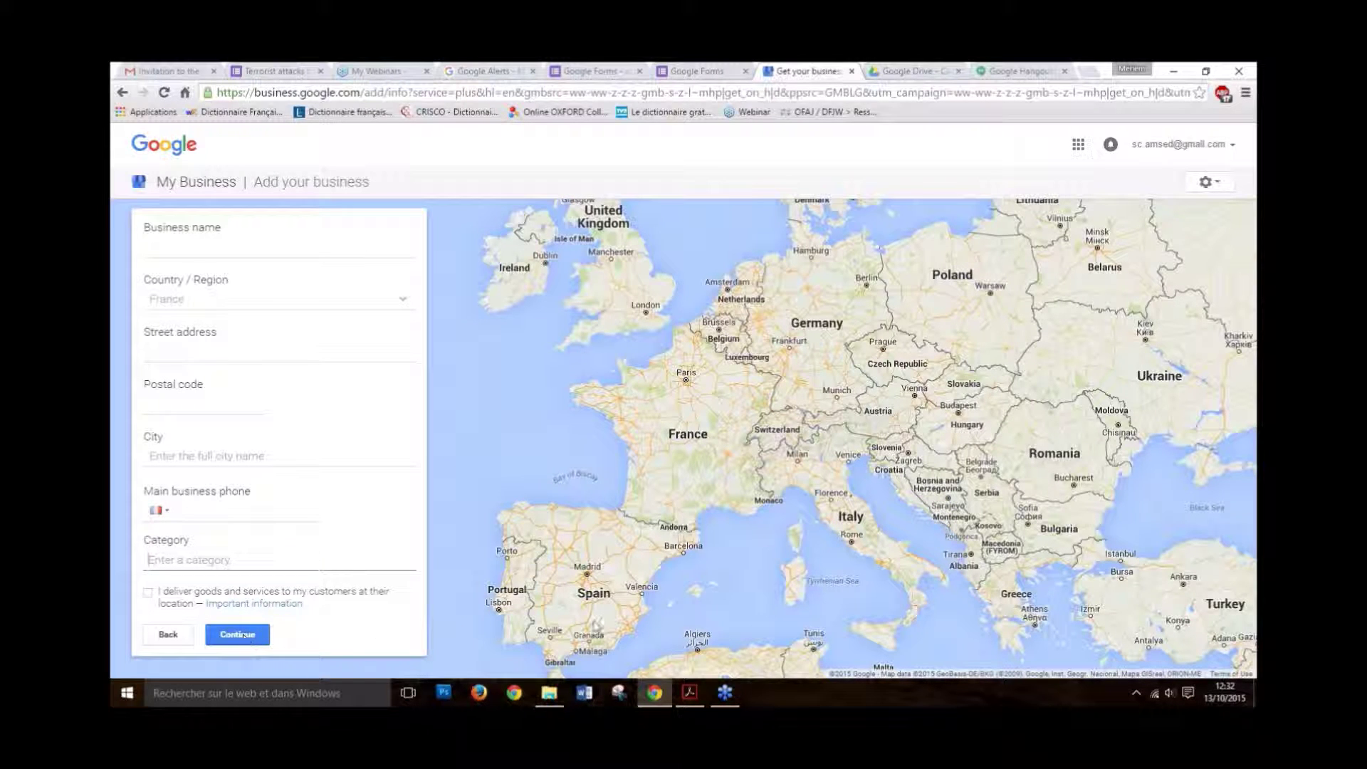
Step: Switch to the Google Tools PDF in Acrobat Reader, highlight the Google My Business instruction on entering business information, and return to Chrome
{"action": "left_click", "coordinate": [691, 695]}
{"action": "scroll", "coordinate": [615, 433], "scroll_direction": "down", "scroll_amount": 20}
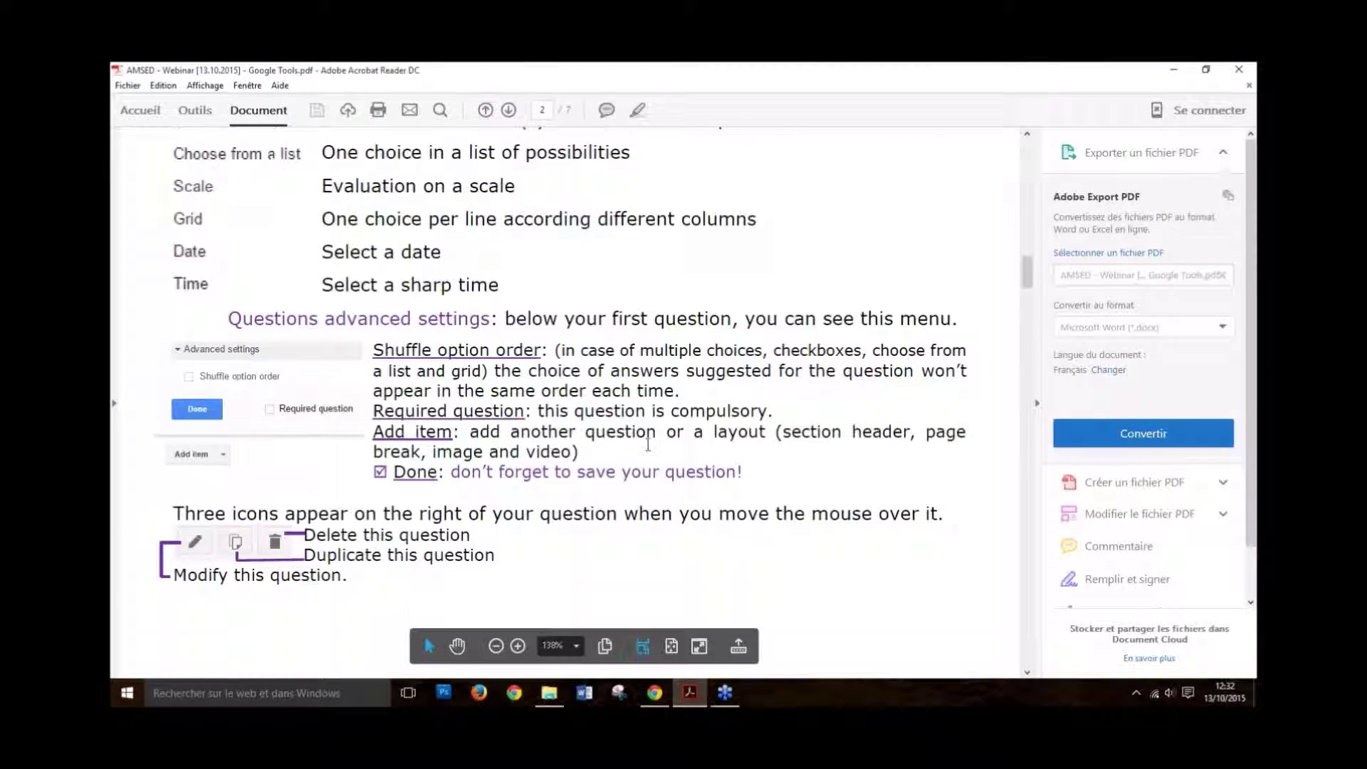
{"action": "scroll", "coordinate": [615, 433], "scroll_direction": "down", "scroll_amount": 10}
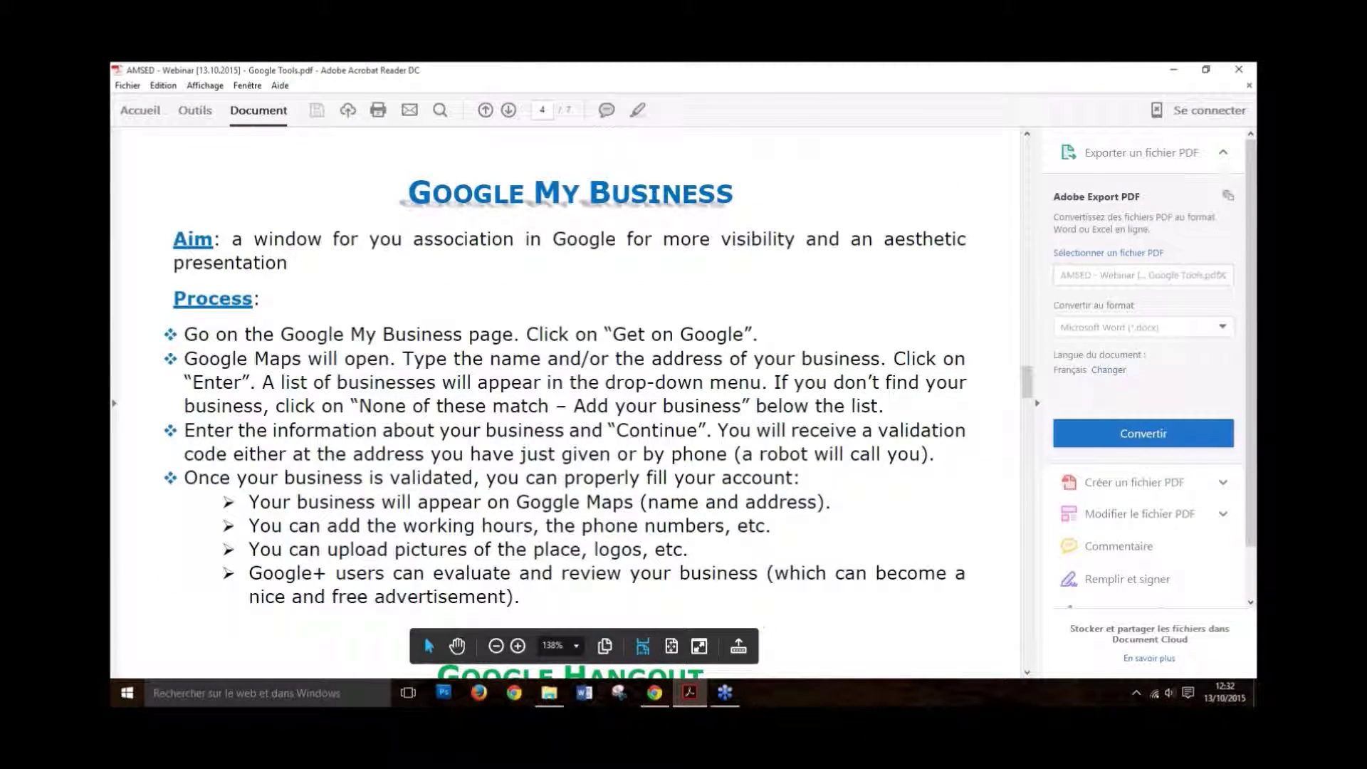
{"action": "left_click_drag", "start_coordinate": [239, 430], "coordinate": [677, 431]}
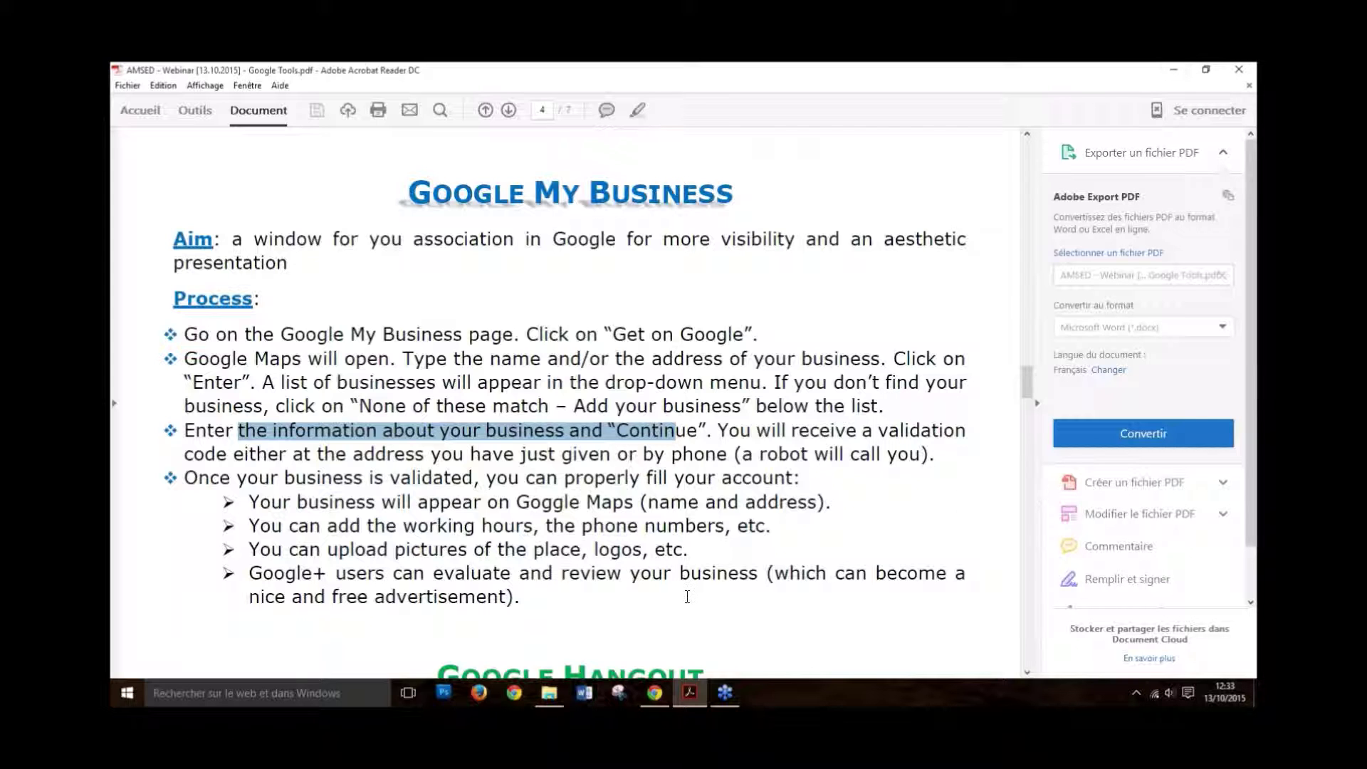
{"action": "left_click", "coordinate": [655, 692]}
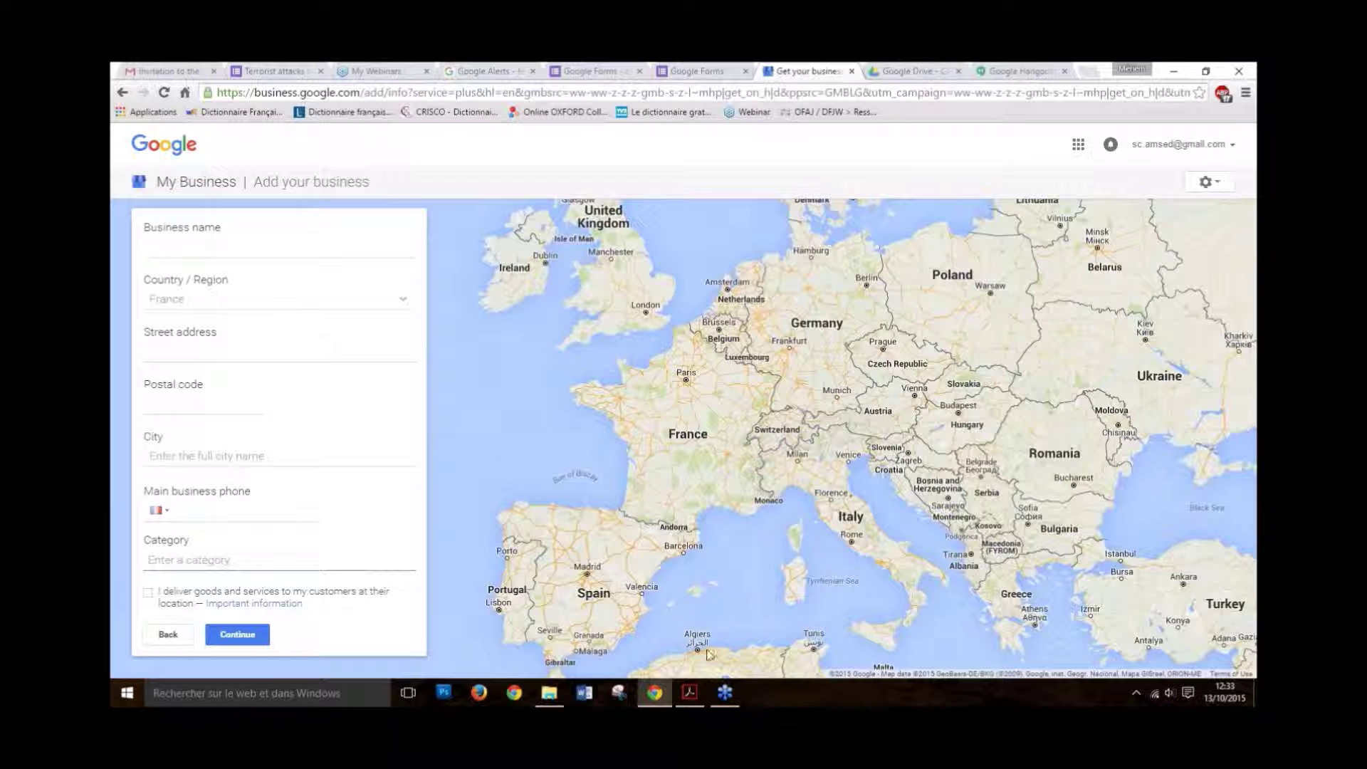
Step: Go back to the PDF in Acrobat Reader, highlight the points on what a validated business account offers, and minimize the guide
{"action": "mouse_move", "coordinate": [697, 704]}
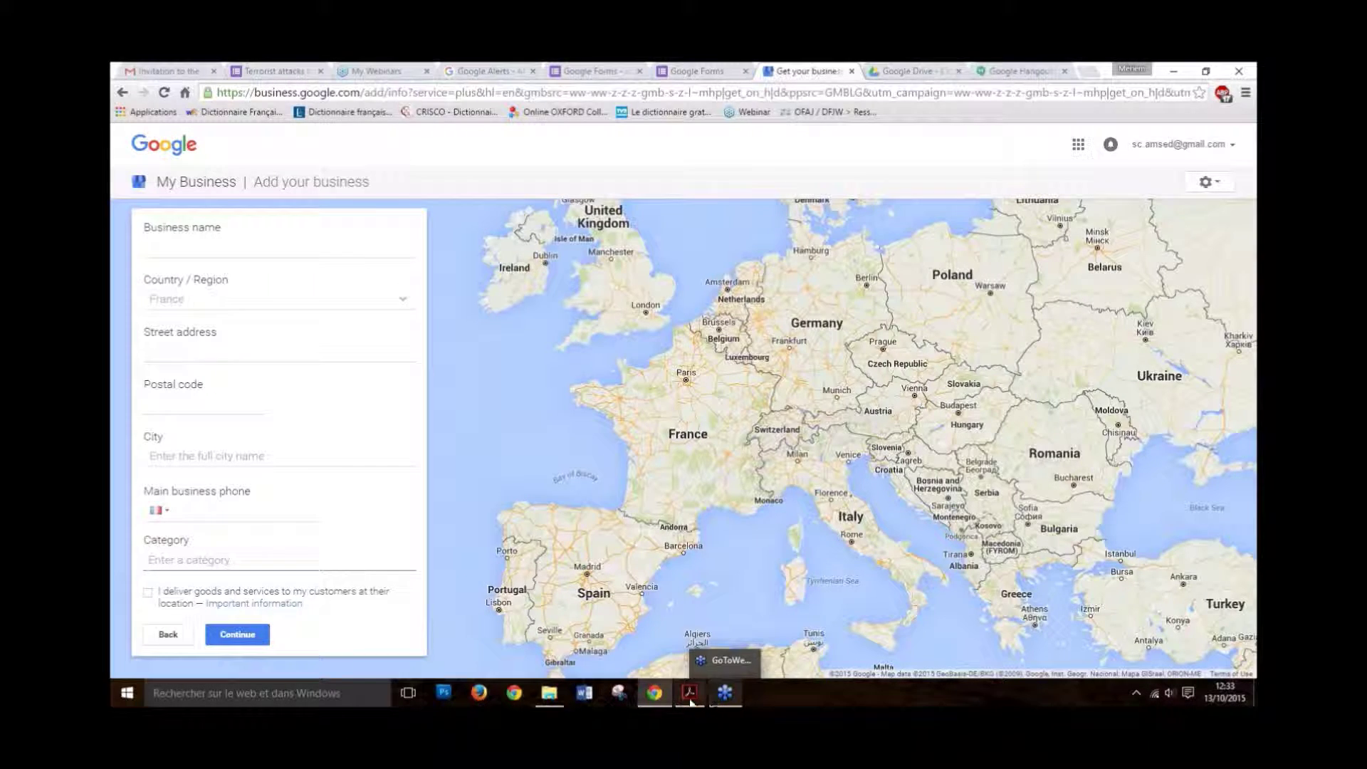
{"action": "left_click", "coordinate": [697, 704]}
{"action": "scroll", "coordinate": [487, 403], "scroll_direction": "down", "scroll_amount": 1}
{"action": "left_click_drag", "start_coordinate": [391, 409], "coordinate": [557, 409]}
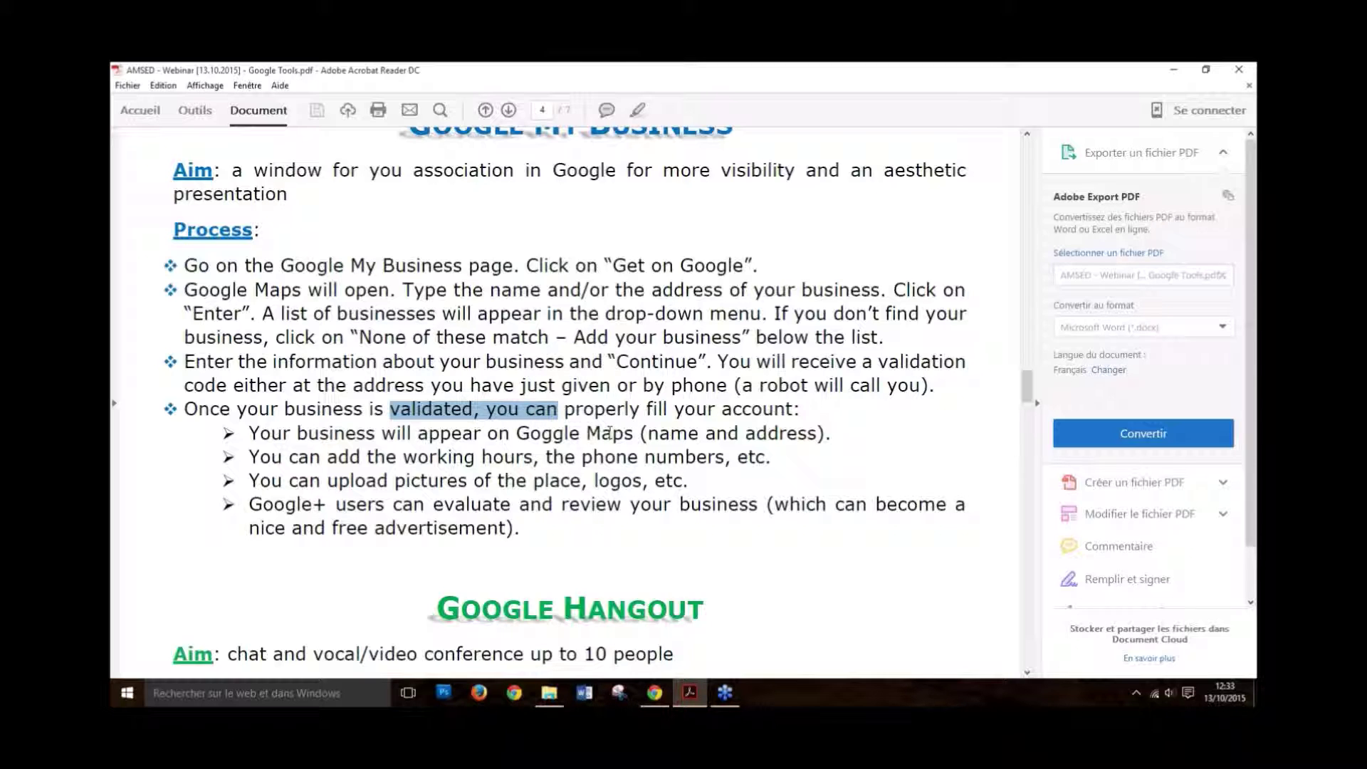
{"action": "left_click_drag", "start_coordinate": [381, 433], "coordinate": [796, 436]}
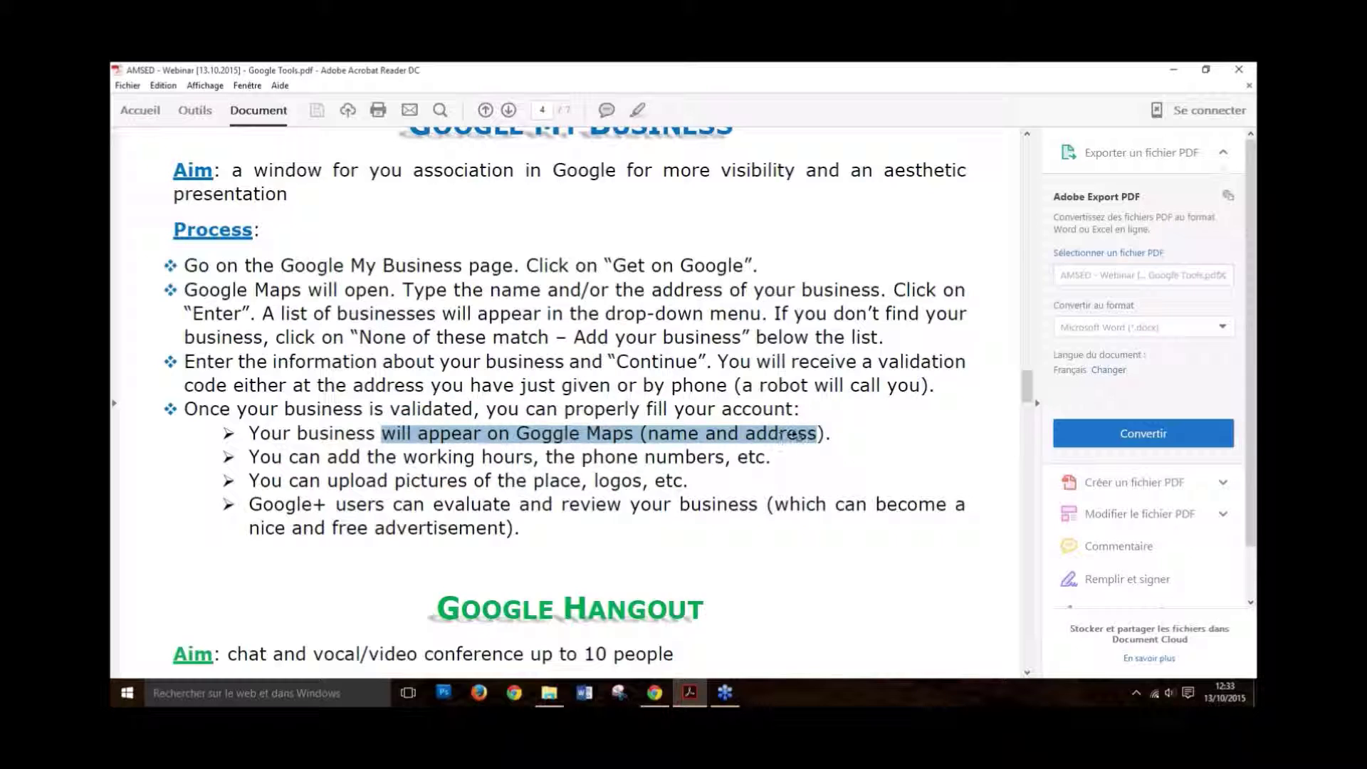
{"action": "left_click_drag", "start_coordinate": [403, 459], "coordinate": [575, 459]}
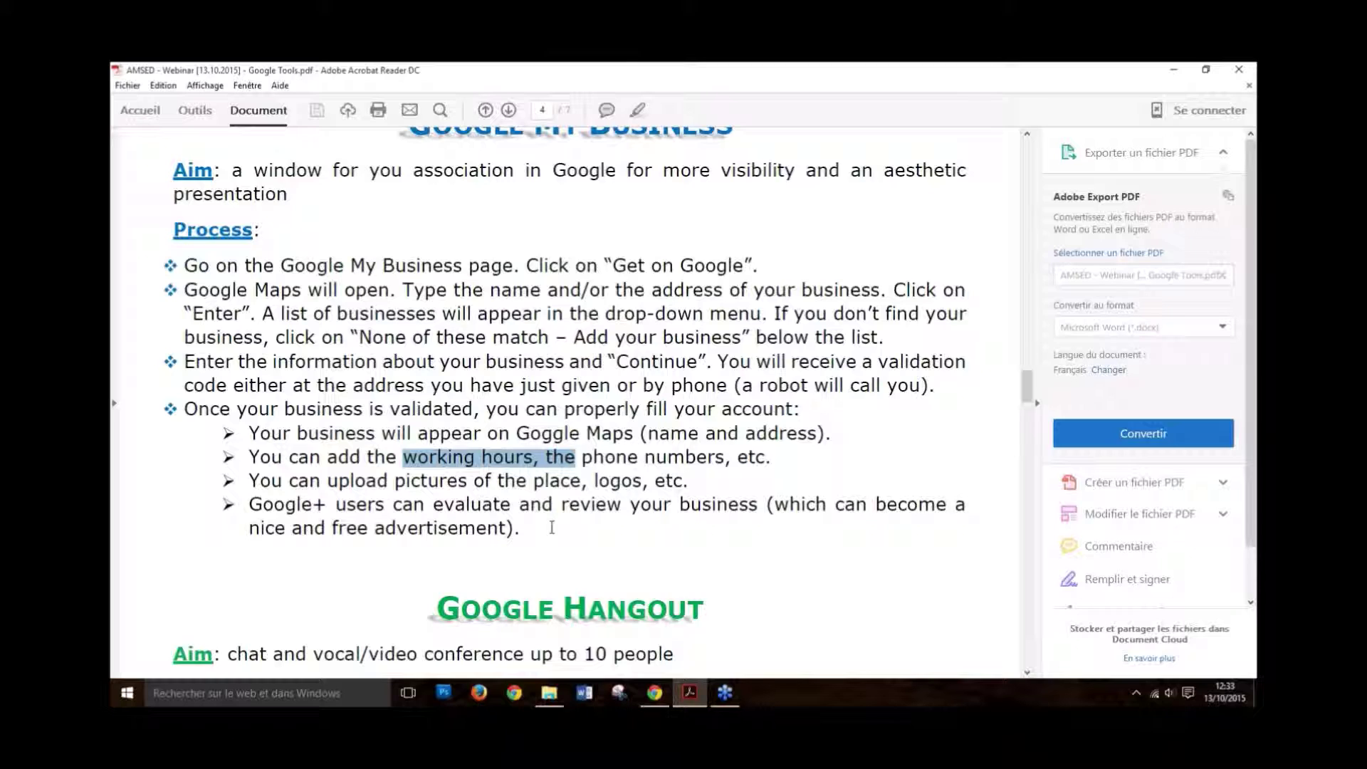
{"action": "left_click_drag", "start_coordinate": [250, 504], "coordinate": [510, 506]}
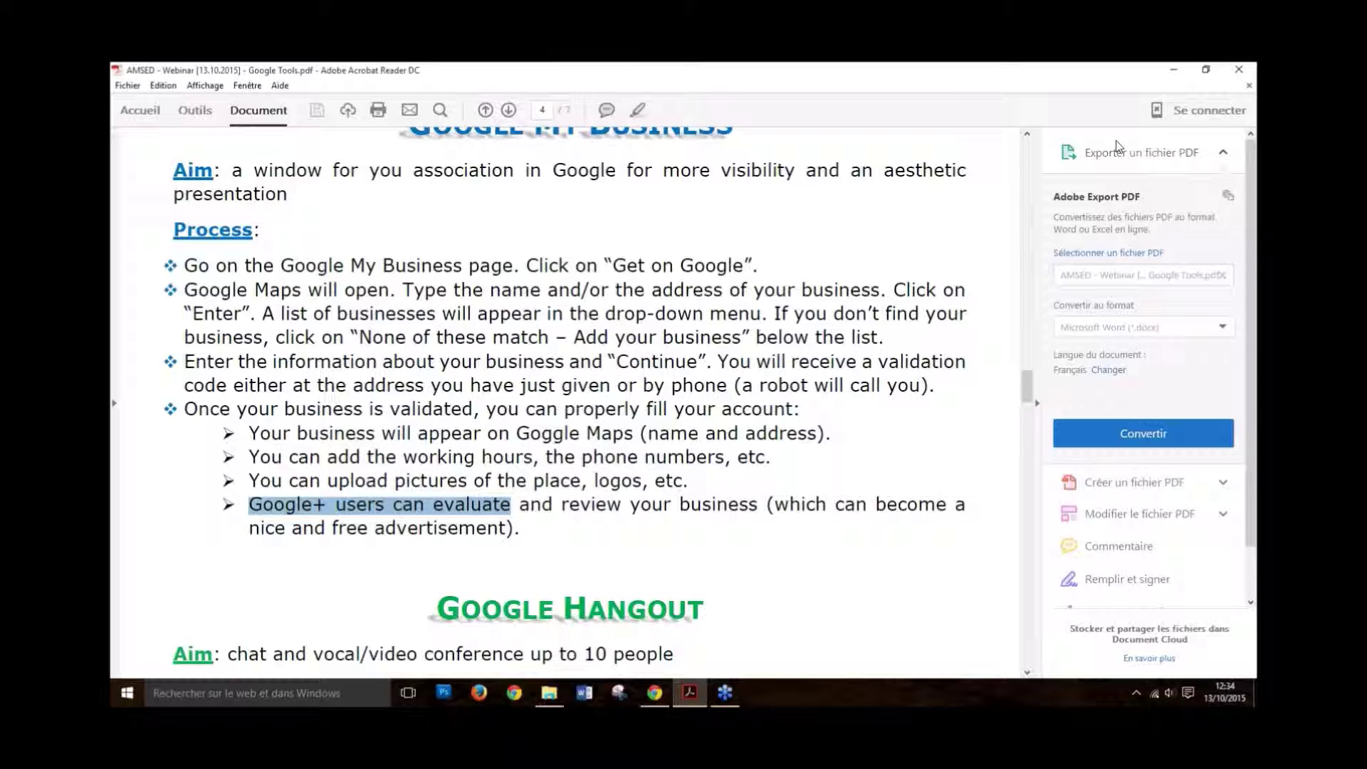
{"action": "left_click", "coordinate": [1172, 74]}
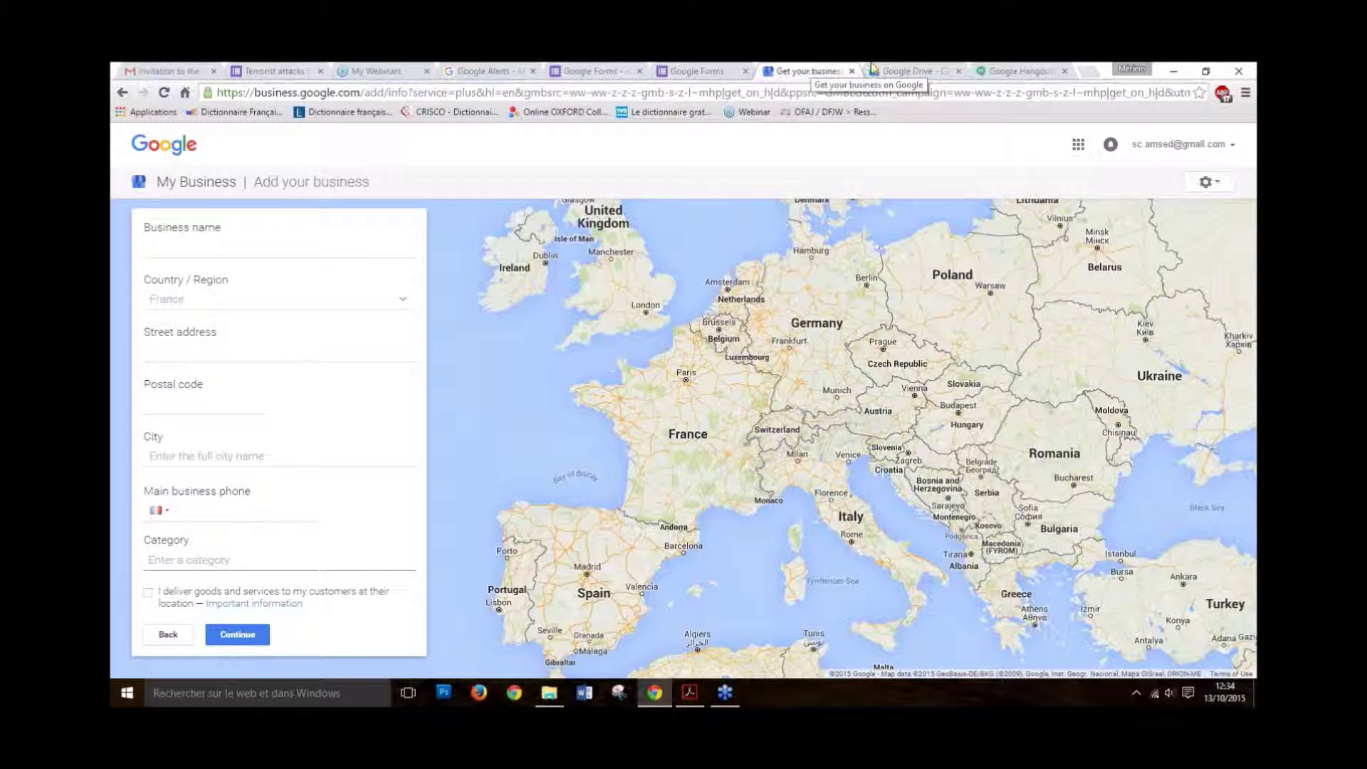
Step: Open My Drive from the Google Drive page and remove the "Terrorist attacks" form from it
{"action": "left_click", "coordinate": [903, 70]}
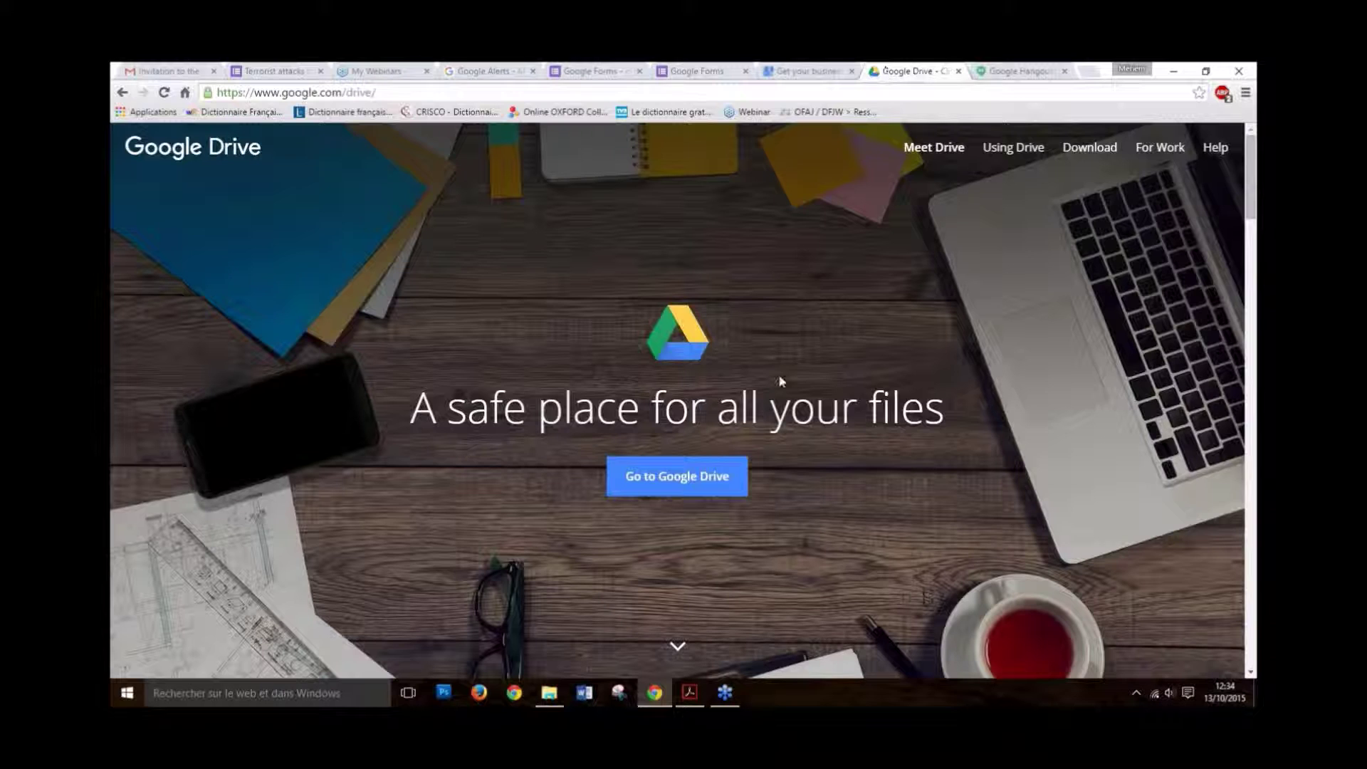
{"action": "left_click", "coordinate": [694, 490]}
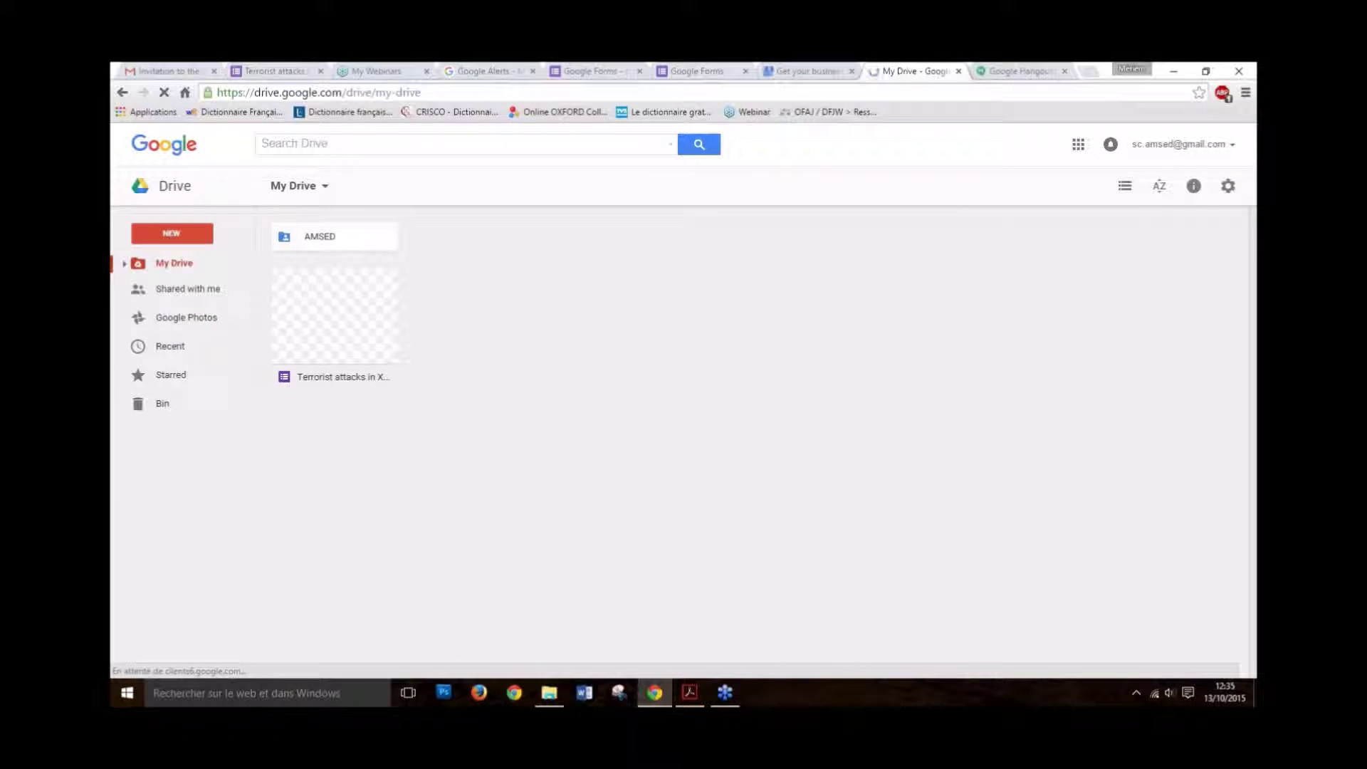
{"action": "right_click", "coordinate": [333, 321]}
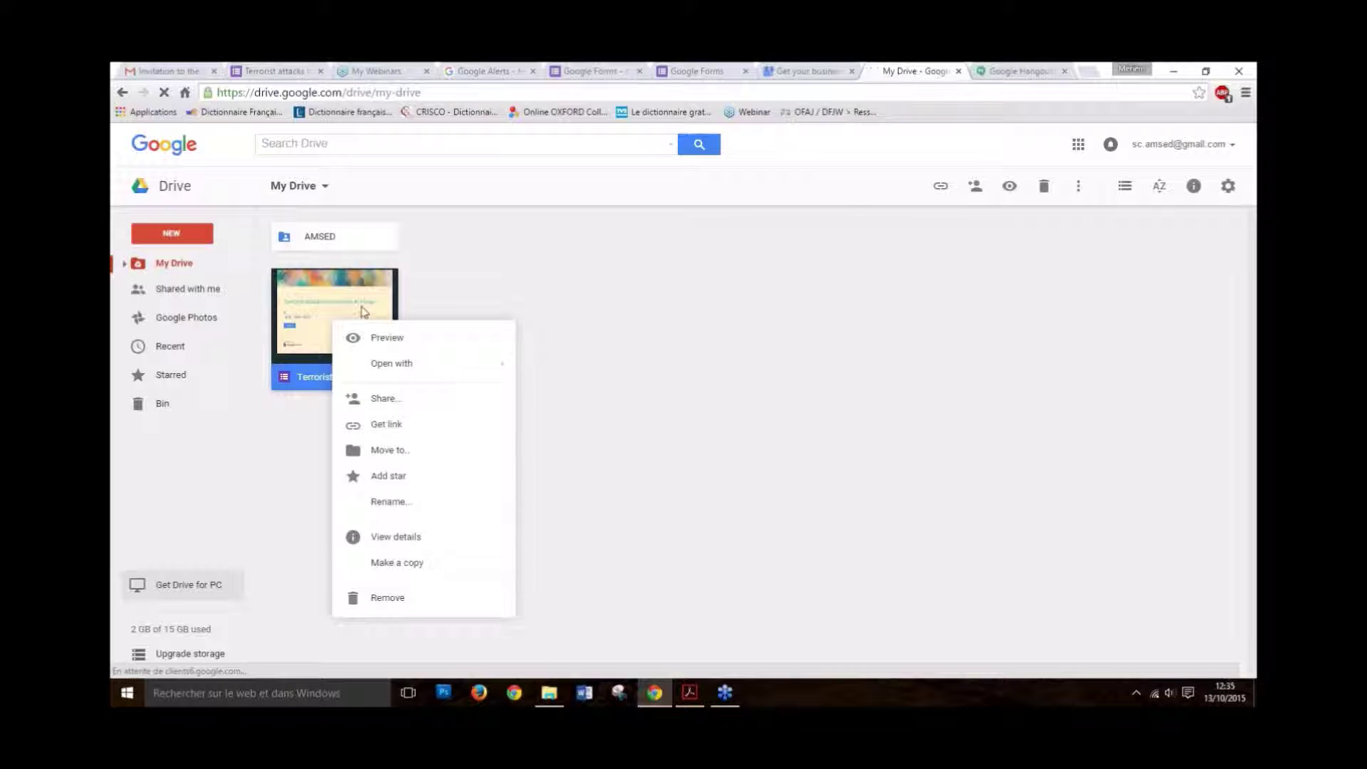
{"action": "left_click", "coordinate": [388, 598]}
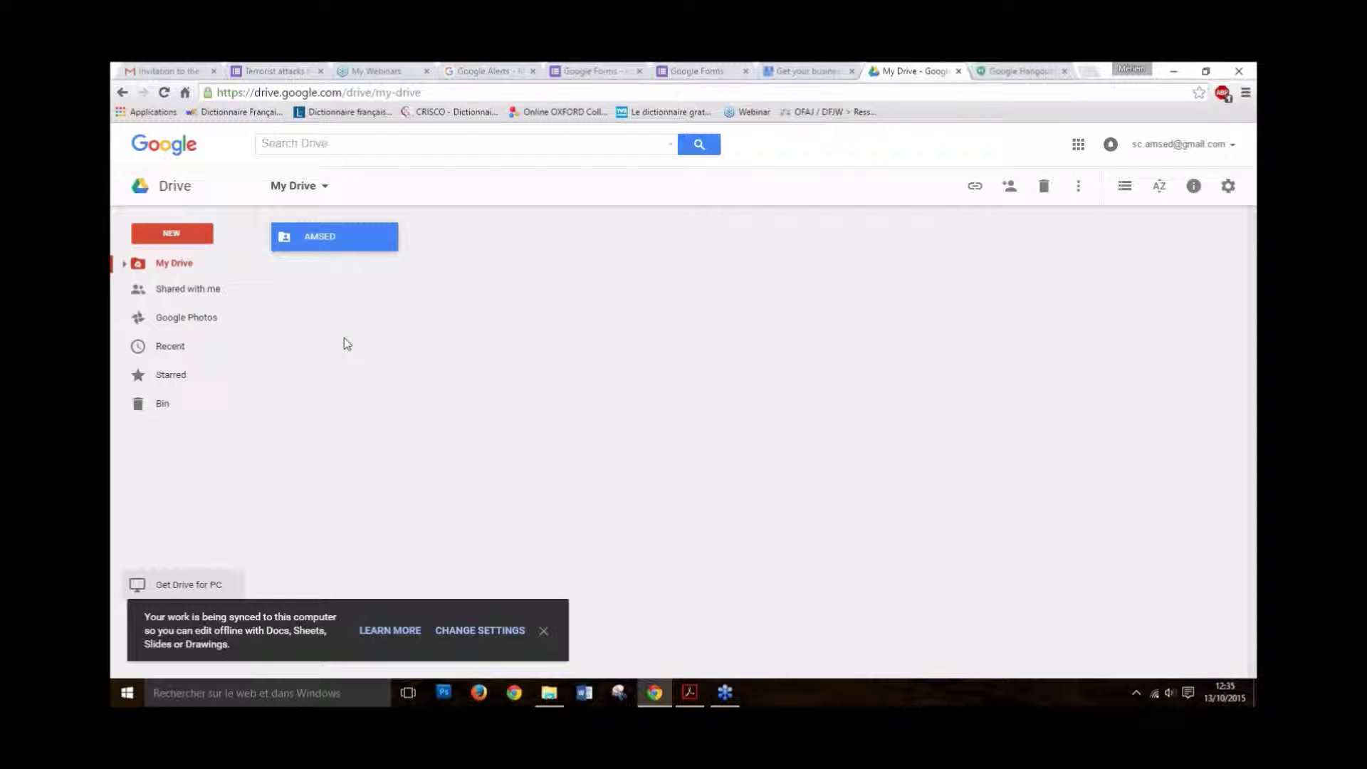
Step: Create a new Google Docs document in My Drive and bring the blank document into view
{"action": "right_click", "coordinate": [360, 319]}
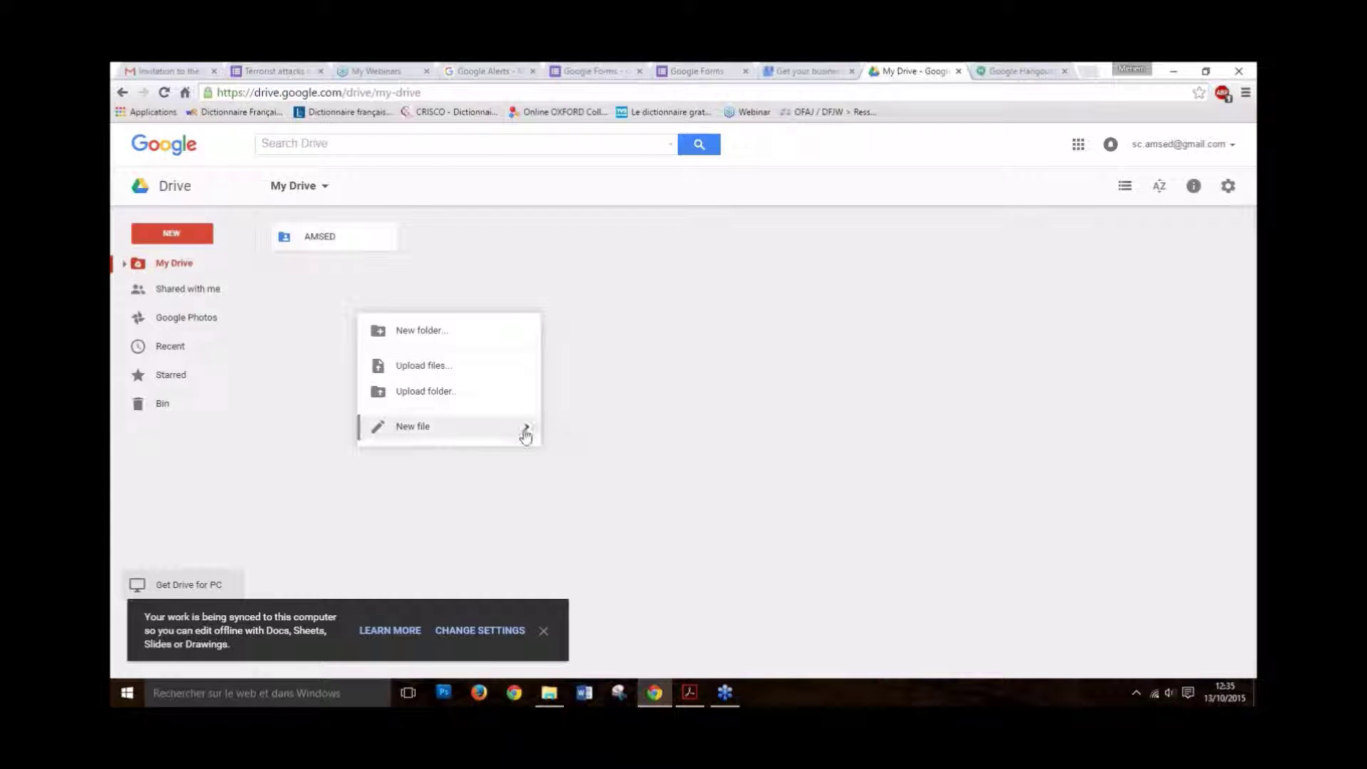
{"action": "mouse_move", "coordinate": [518, 436]}
{"action": "left_click", "coordinate": [639, 432]}
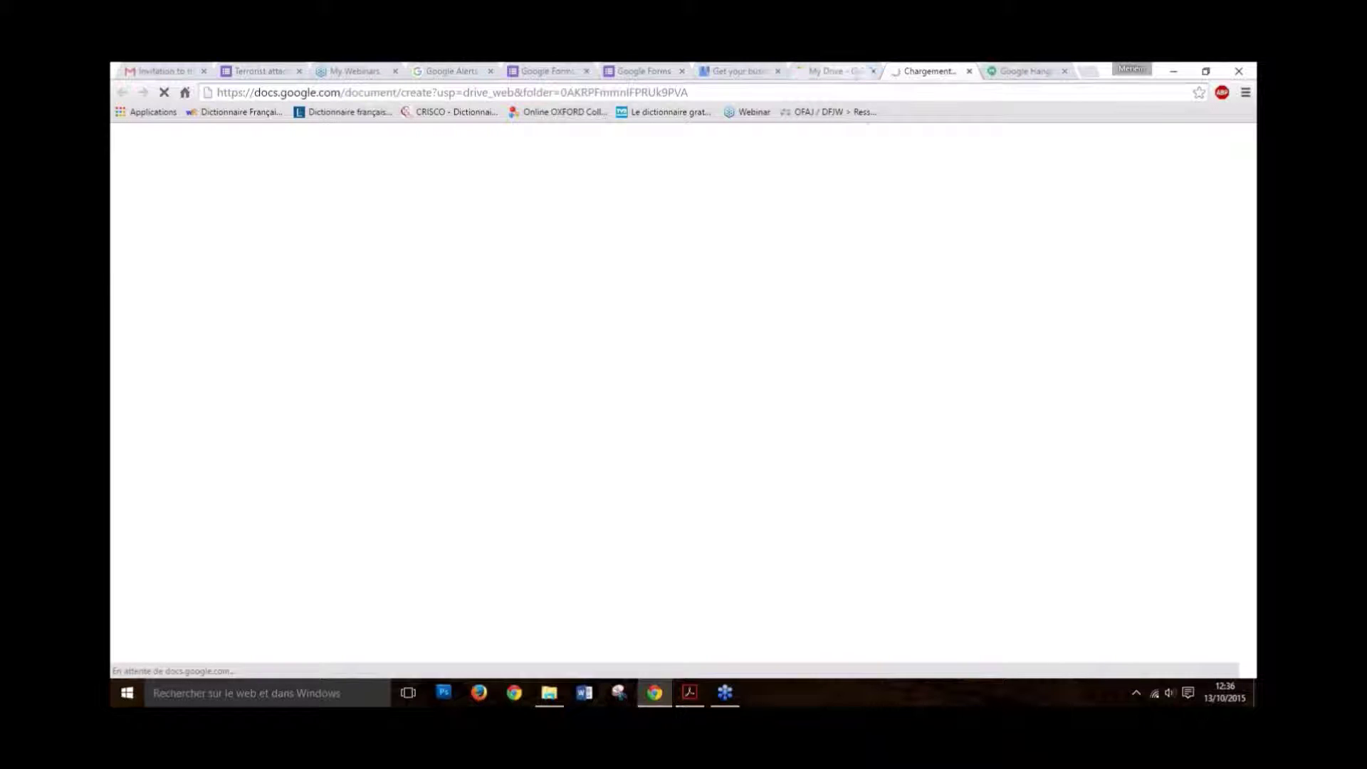
{"action": "left_click", "coordinate": [830, 72]}
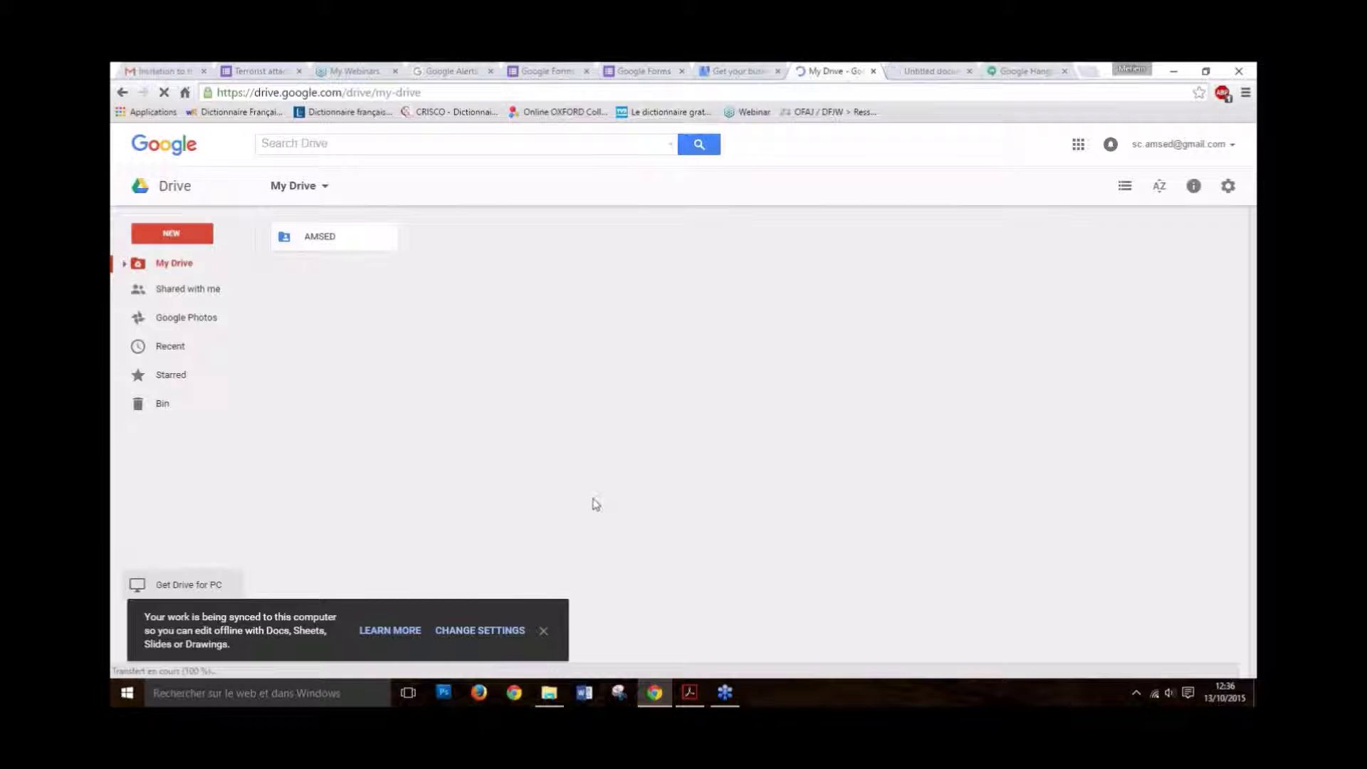
{"action": "left_click", "coordinate": [928, 71]}
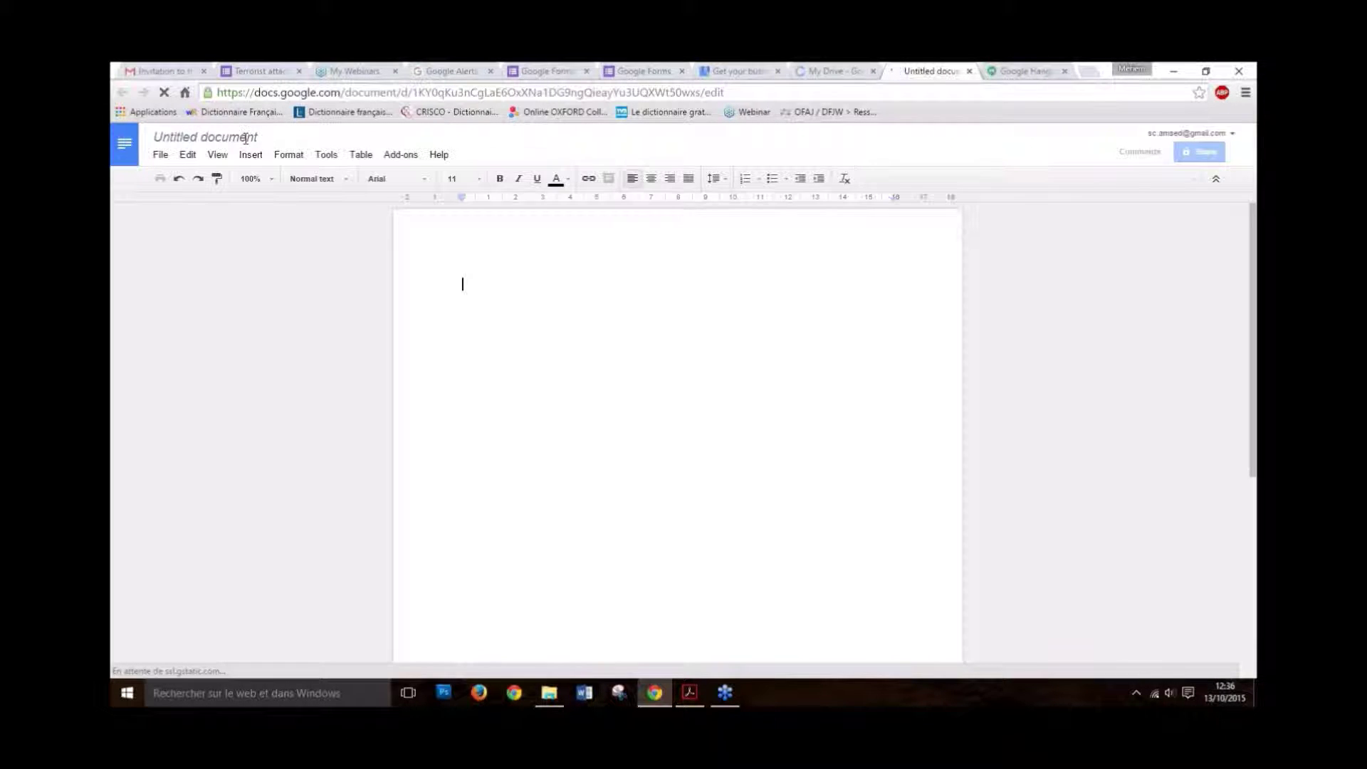
Step: Write "Blablabla" in the blank document and title the document "Blablabla"
{"action": "type", "text": "Blablabla"}
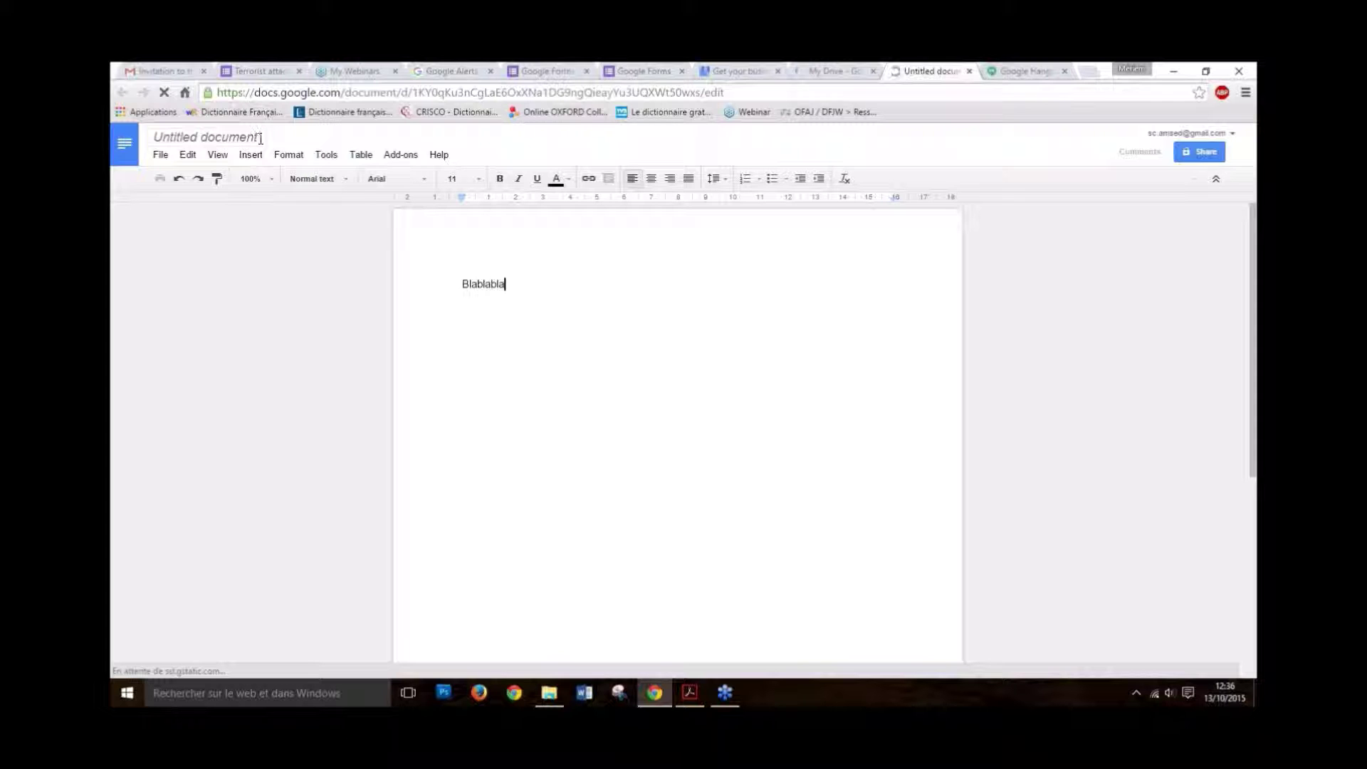
{"action": "left_click", "coordinate": [260, 138]}
{"action": "left_click", "coordinate": [614, 409]}
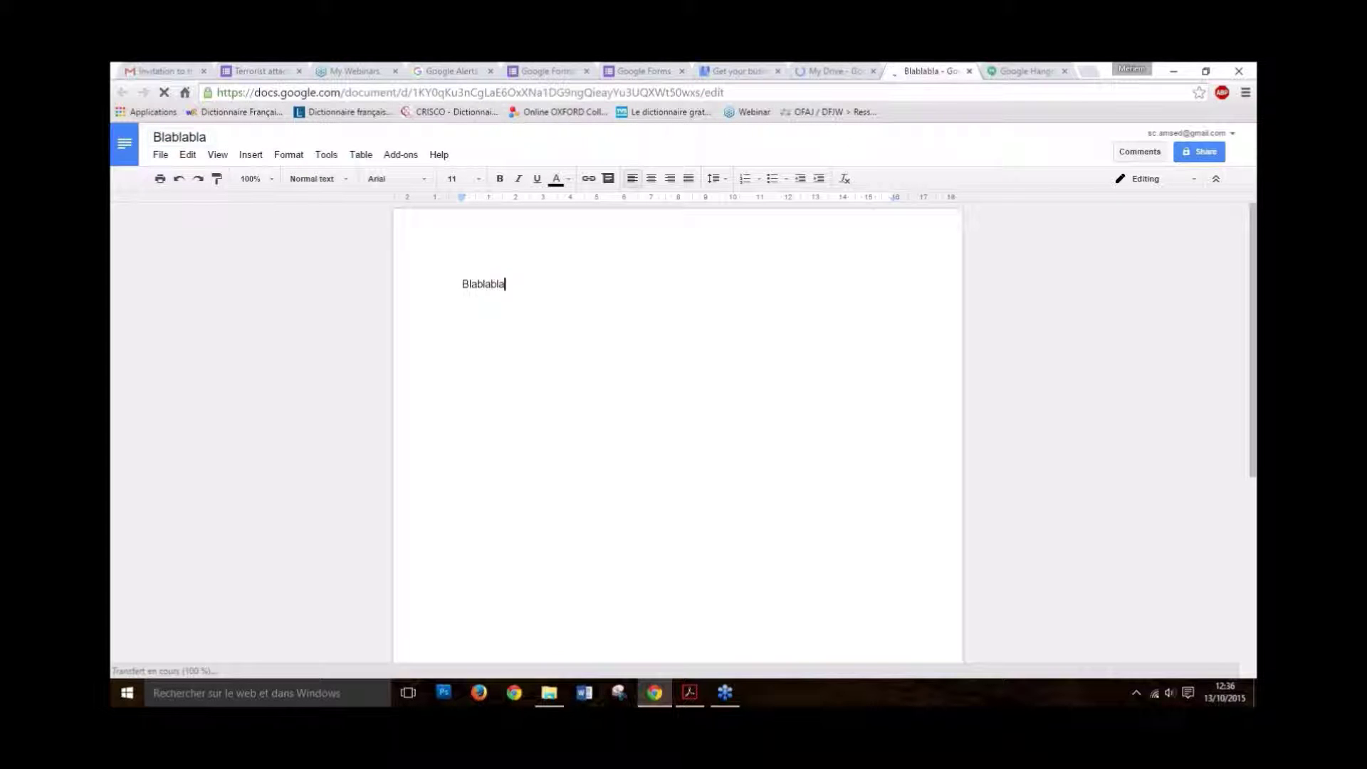
Step: Check the saving of the document and return to My Drive to see the new file
{"action": "left_click", "coordinate": [880, 70]}
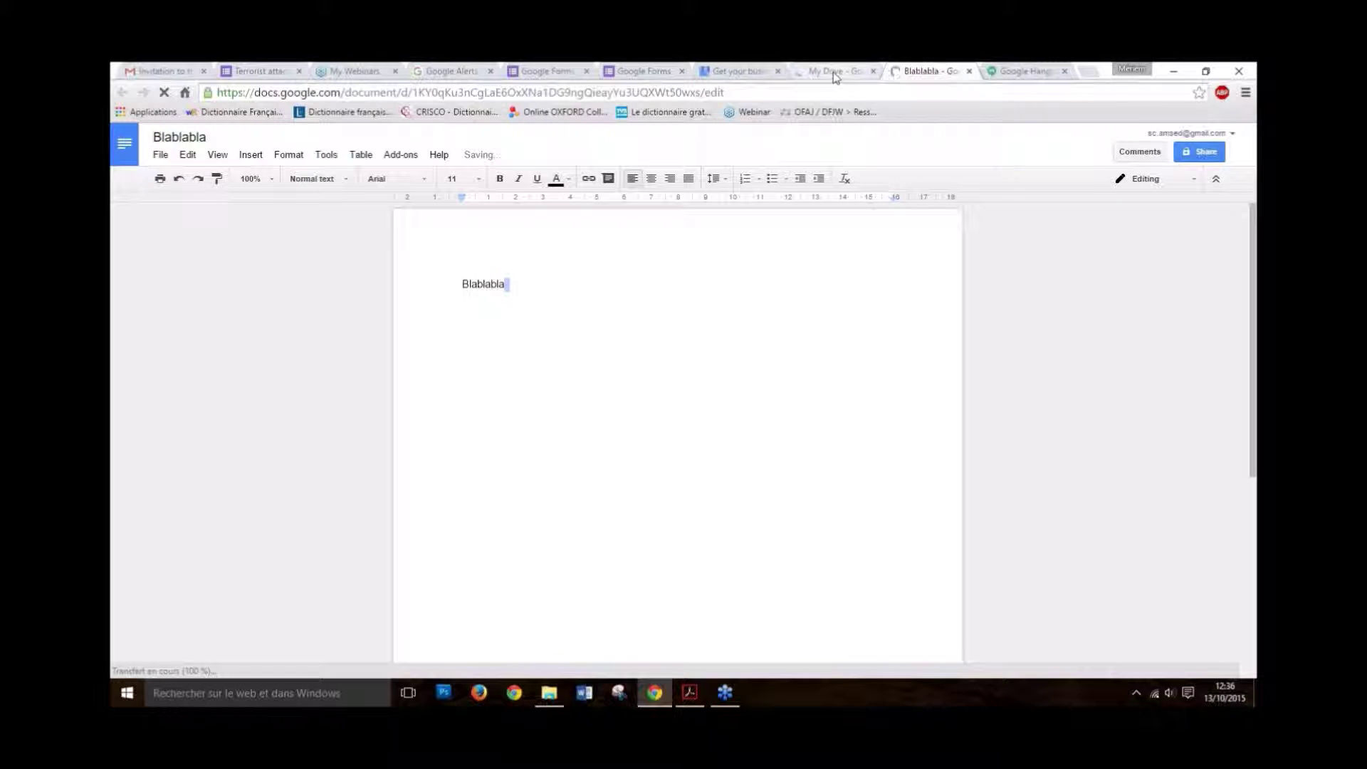
{"action": "left_click", "coordinate": [904, 69]}
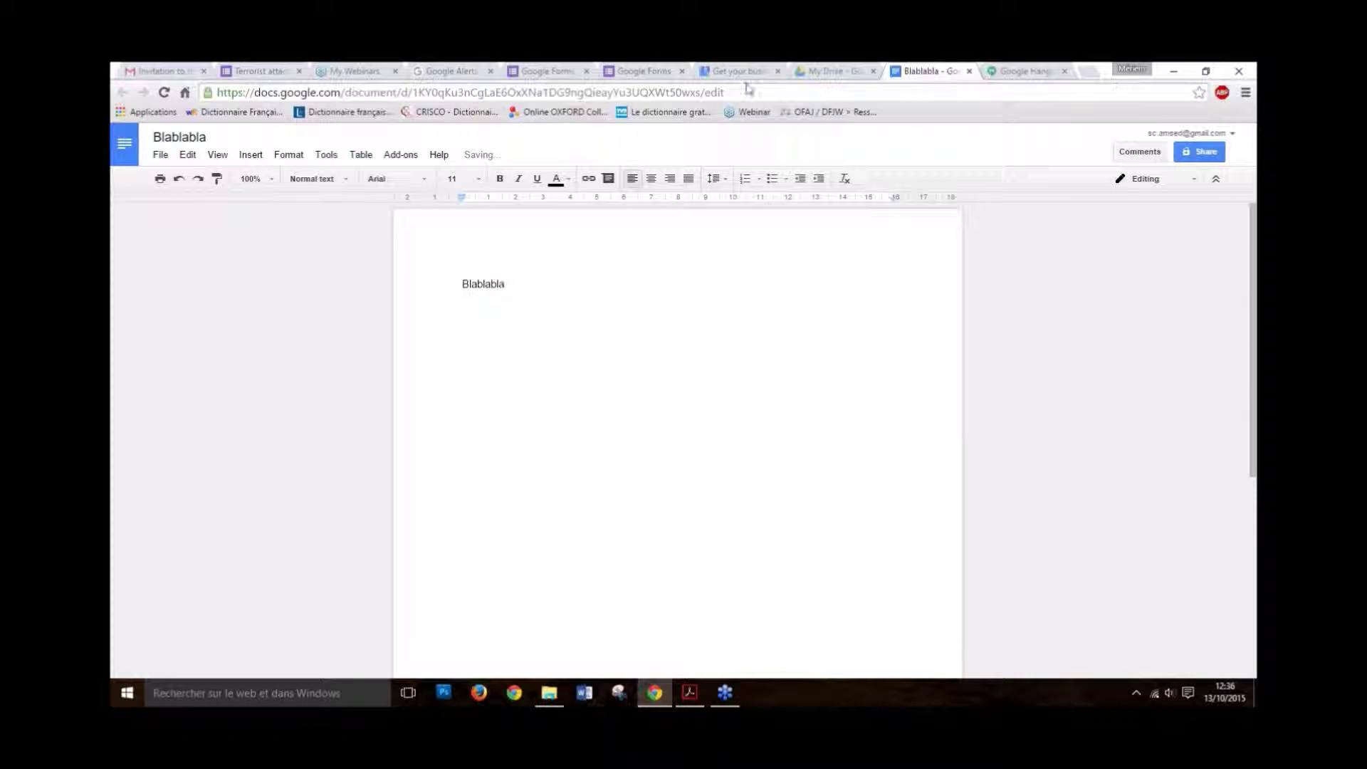
{"action": "left_click", "coordinate": [843, 74]}
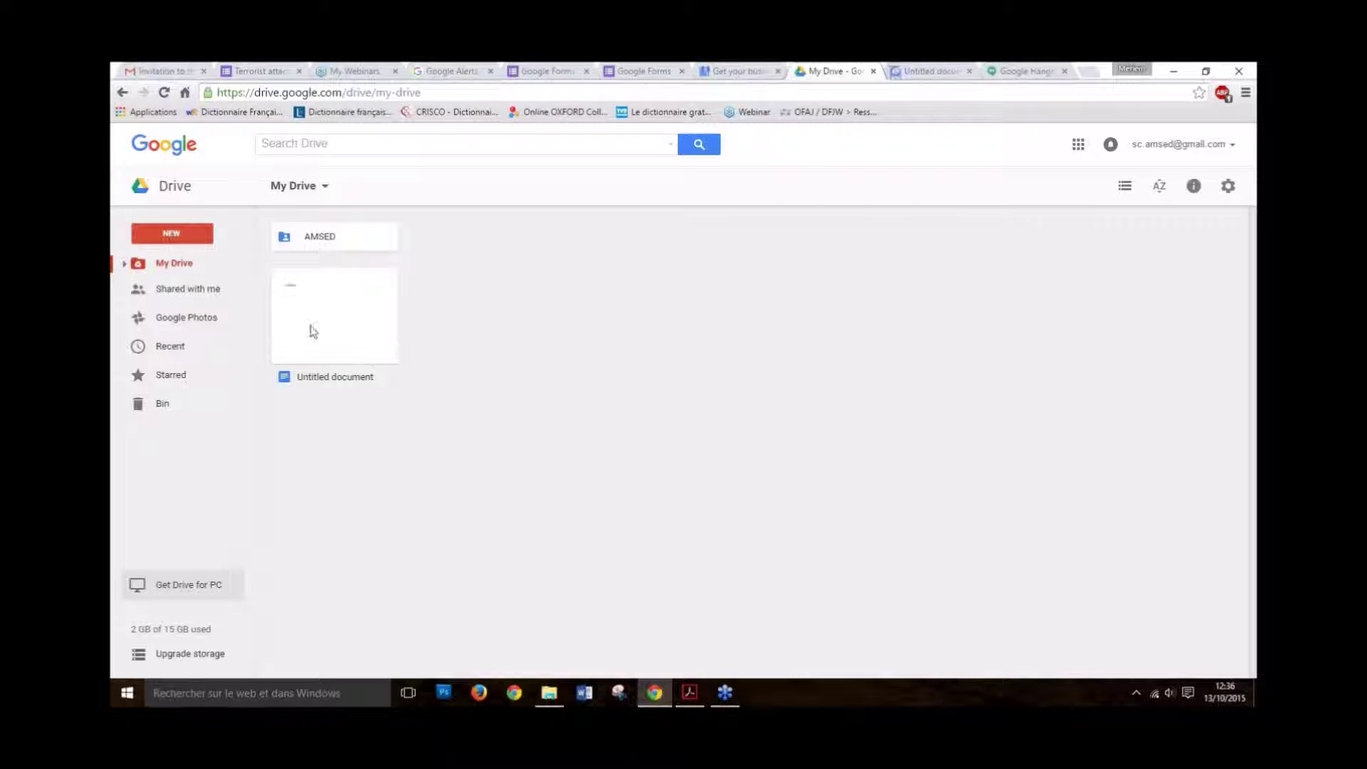
Step: Review the edit, comment and view permissions in the sharing settings of the Blablabla document, keep "Can edit" and close them
{"action": "right_click", "coordinate": [338, 326]}
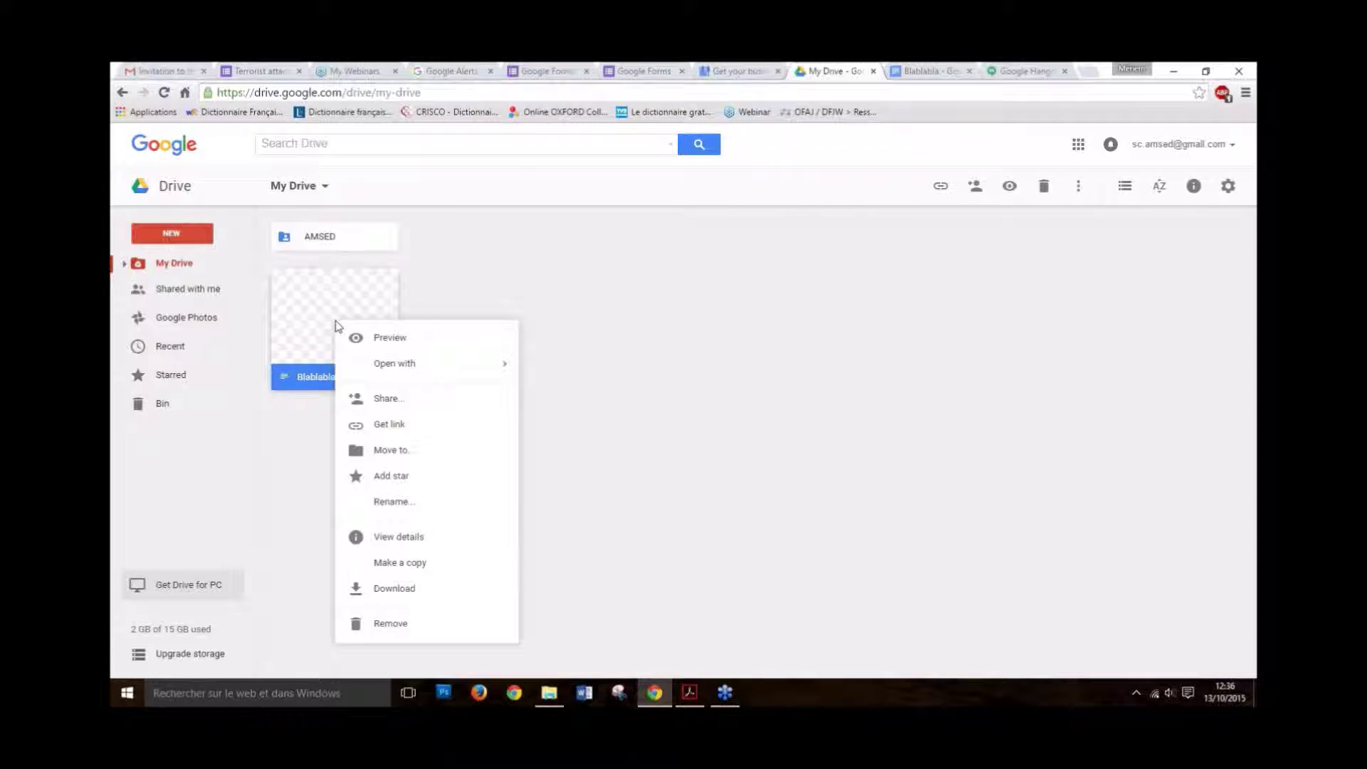
{"action": "left_click", "coordinate": [405, 403]}
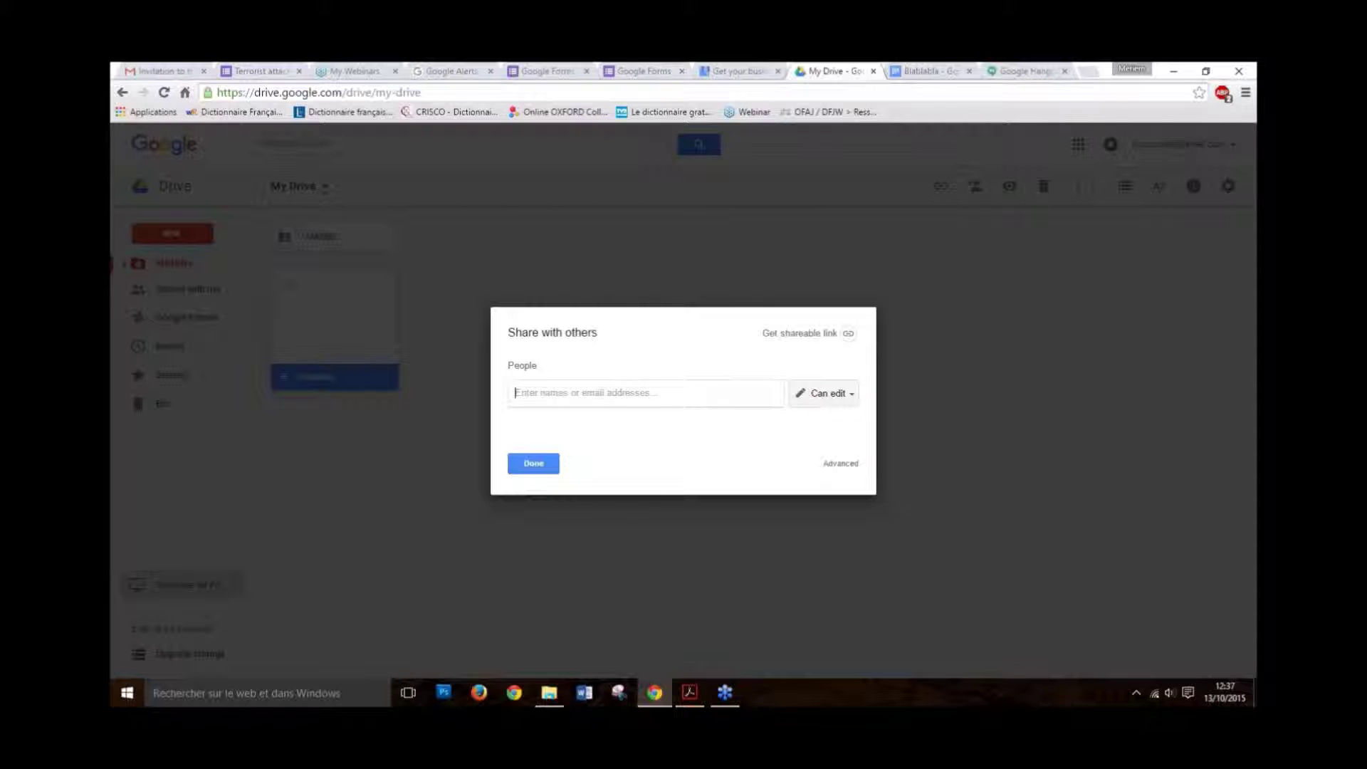
{"action": "left_click", "coordinate": [855, 400]}
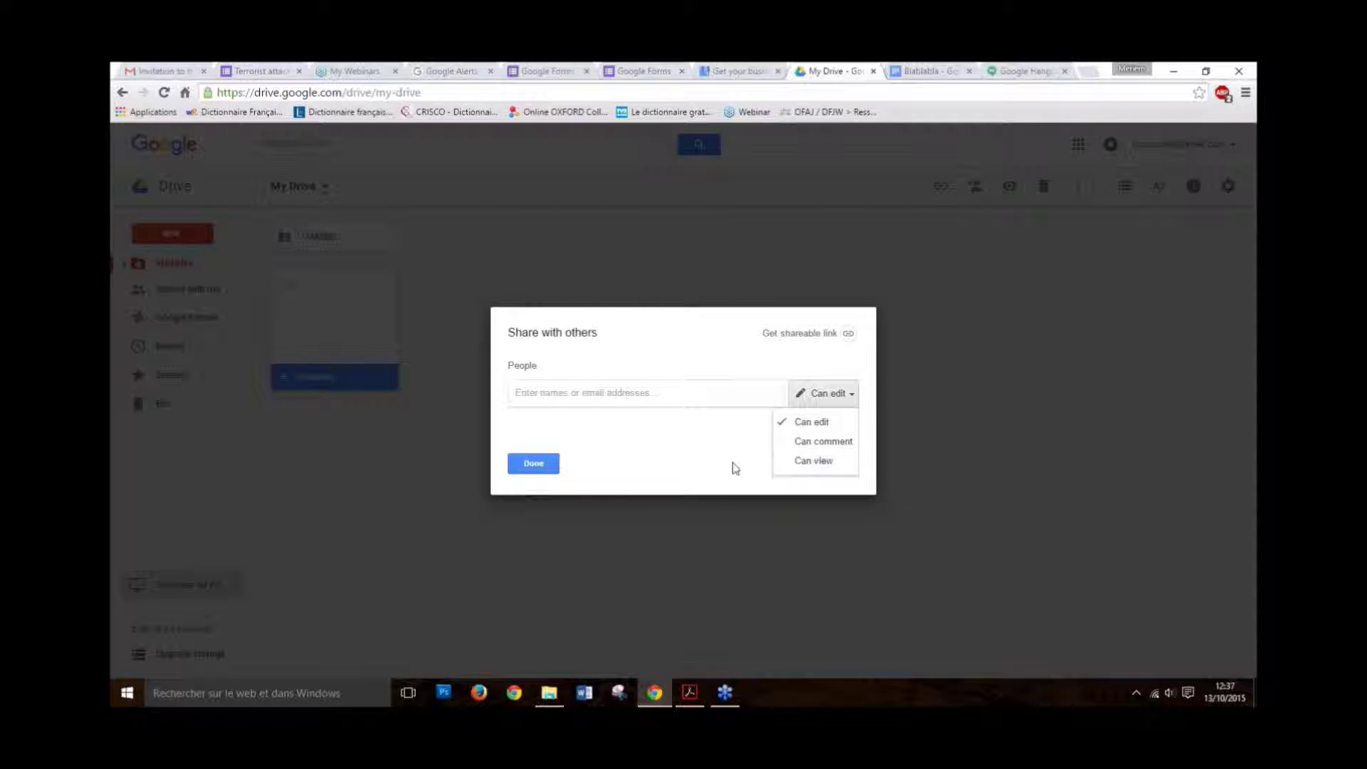
{"action": "left_click", "coordinate": [813, 425]}
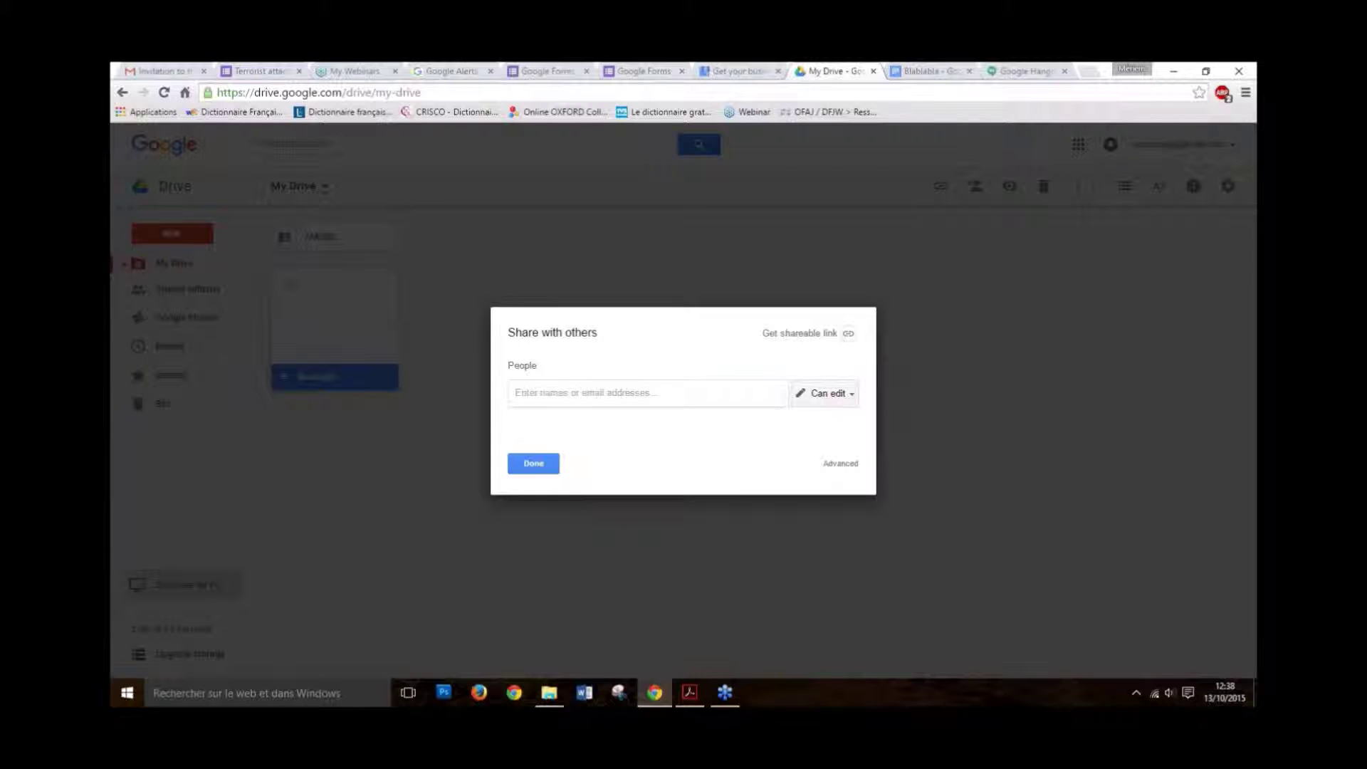
{"action": "left_click", "coordinate": [534, 464]}
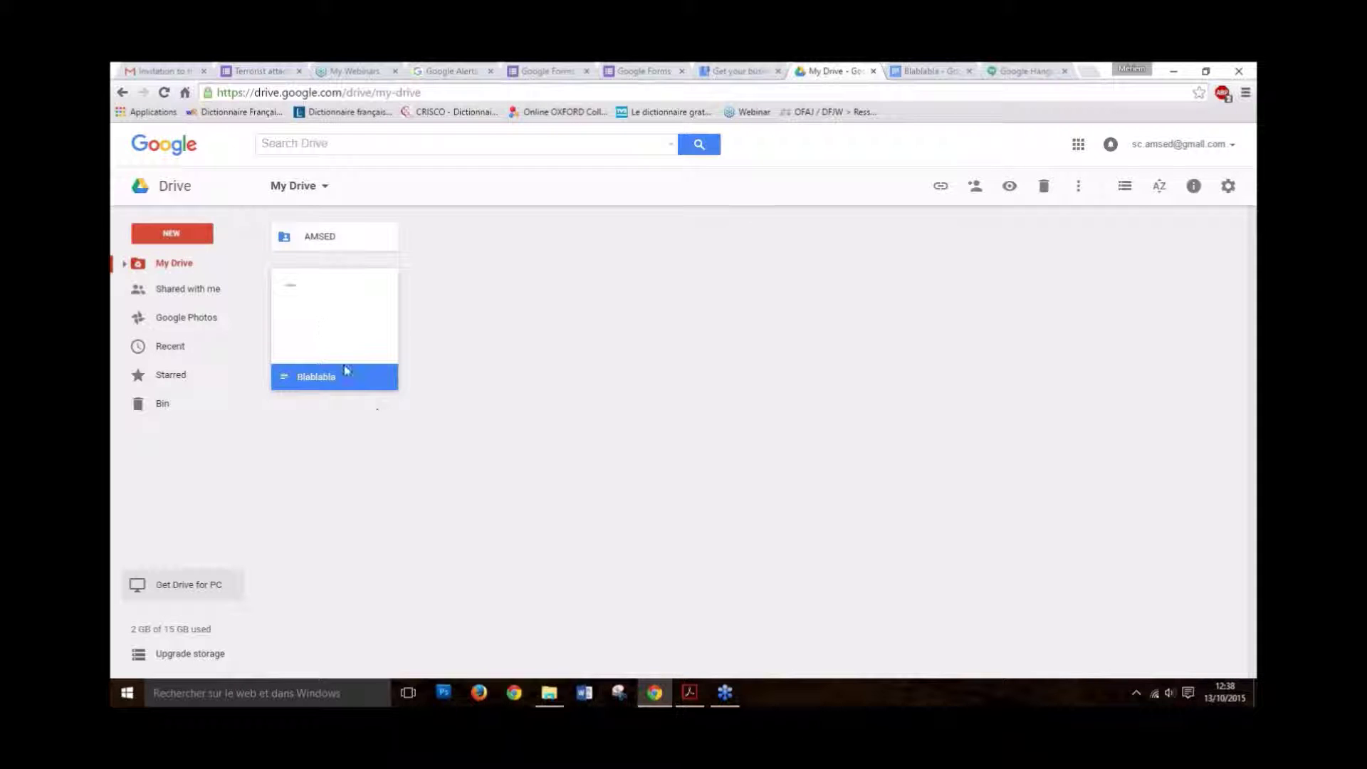
Step: Look through the actions available for the Blablabla document and the file types that can be created in My Drive
{"action": "right_click", "coordinate": [320, 332]}
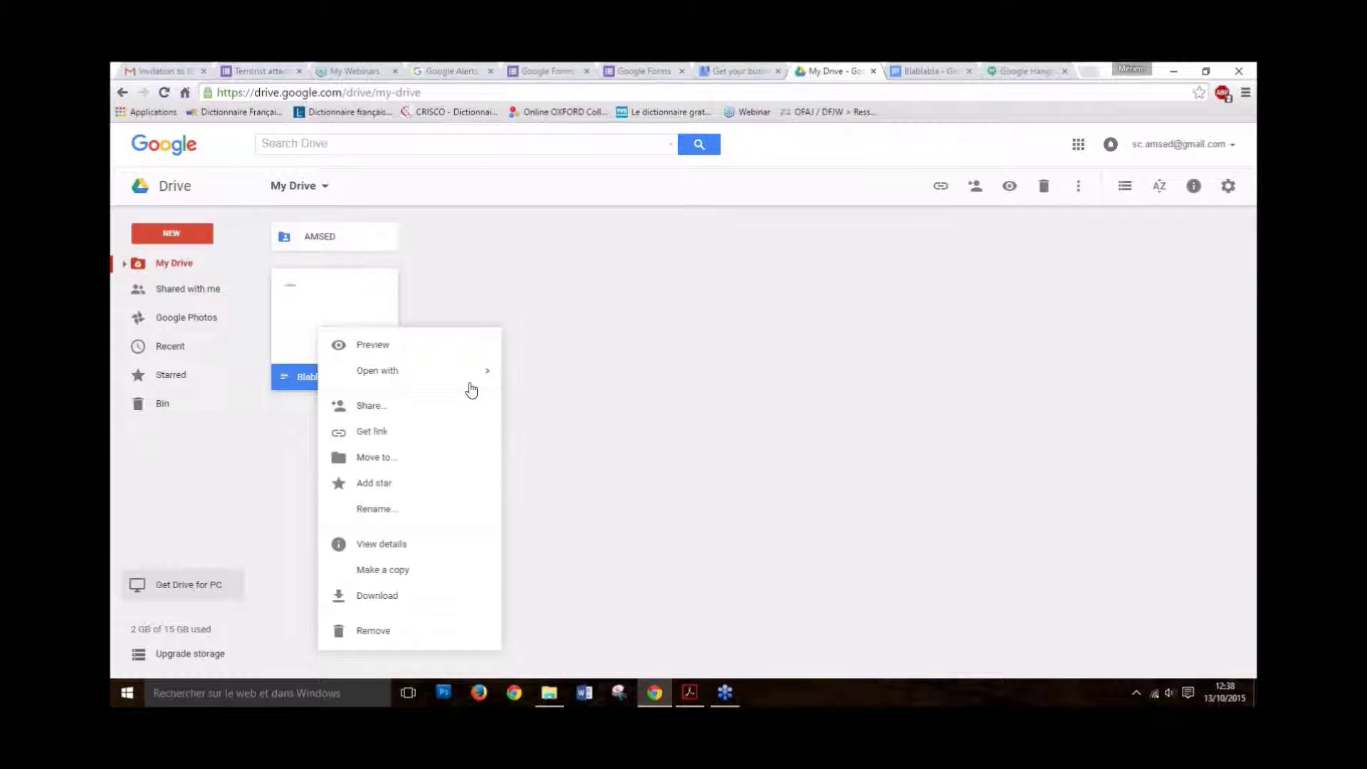
{"action": "mouse_move", "coordinate": [467, 369]}
{"action": "left_click", "coordinate": [546, 366]}
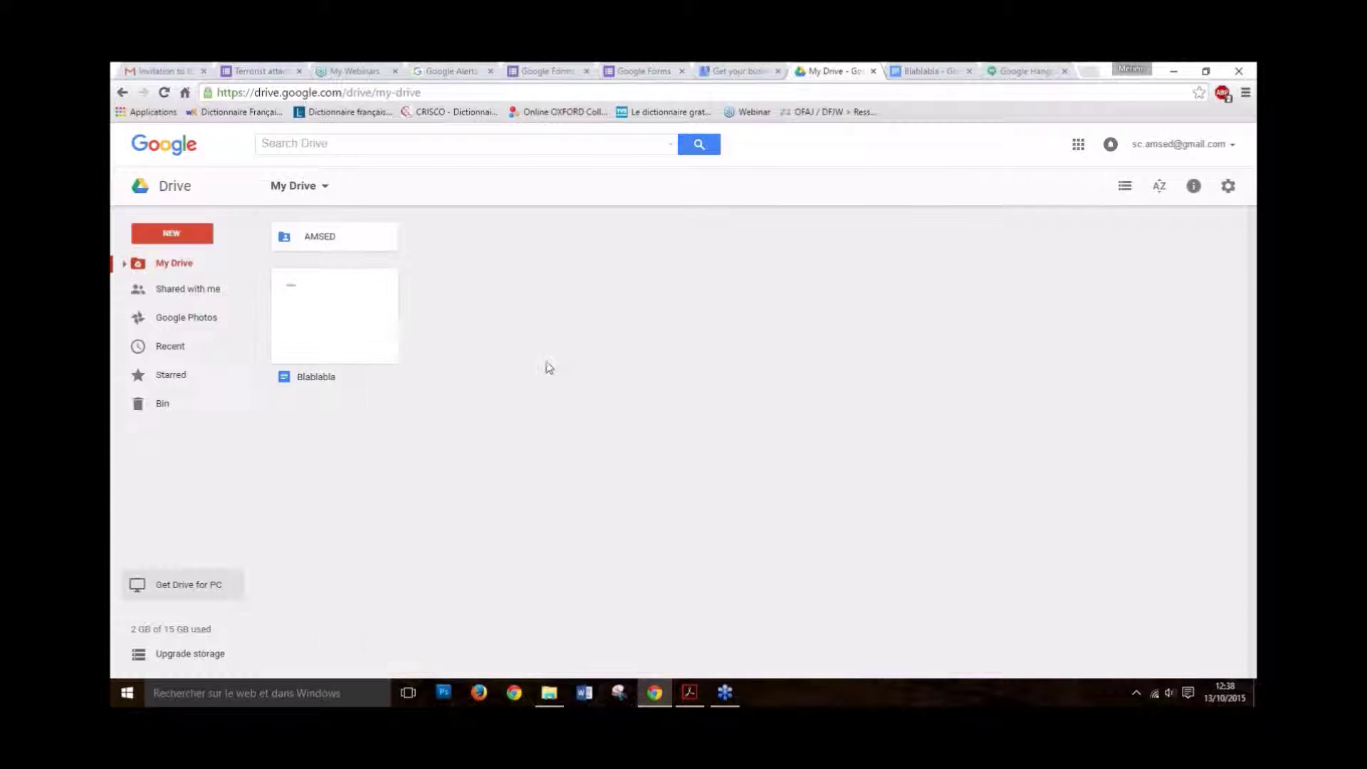
{"action": "right_click", "coordinate": [546, 366]}
{"action": "mouse_move", "coordinate": [657, 487]}
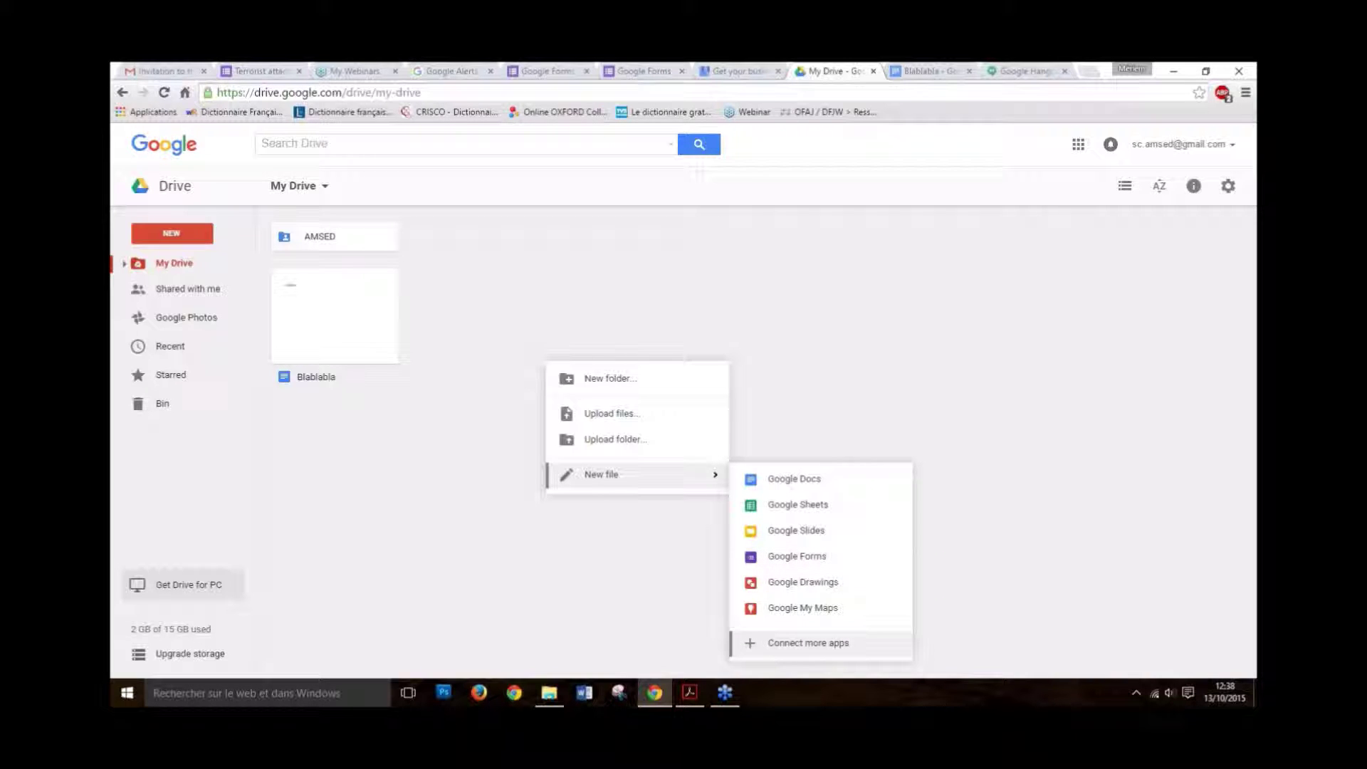
{"action": "left_click", "coordinate": [693, 314]}
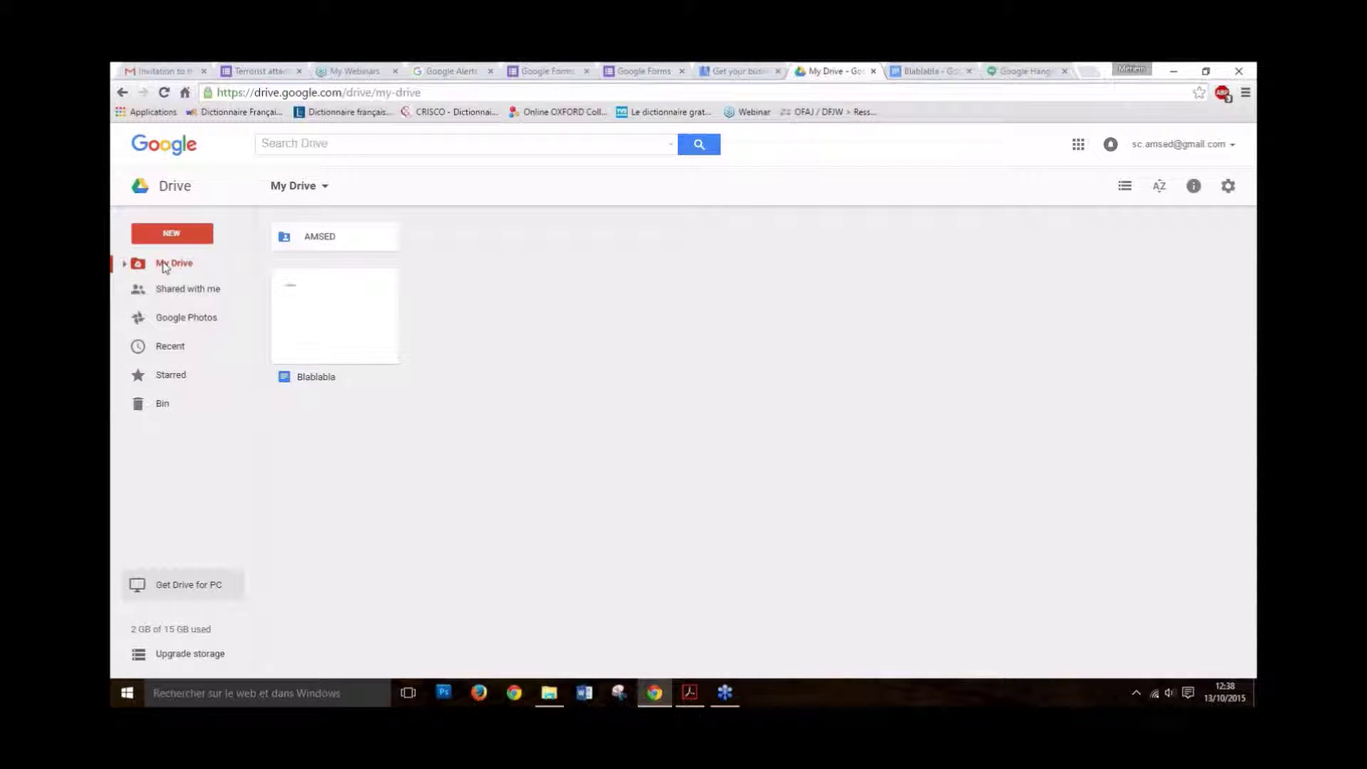
Step: Look inside My Drive's folder tree, Shared with me, Google Photos, Recent and Starred, and return to My Drive
{"action": "left_click", "coordinate": [125, 264]}
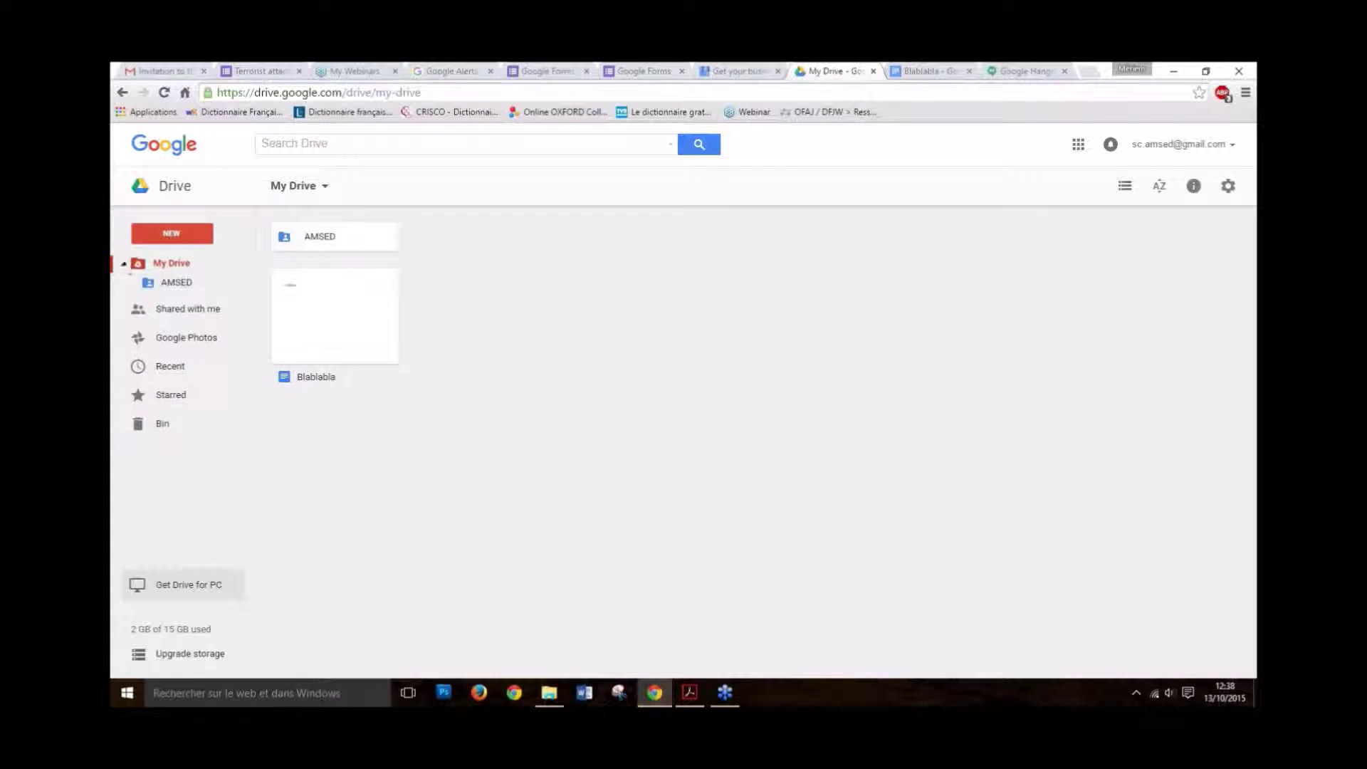
{"action": "left_click", "coordinate": [125, 265]}
{"action": "left_click", "coordinate": [197, 289]}
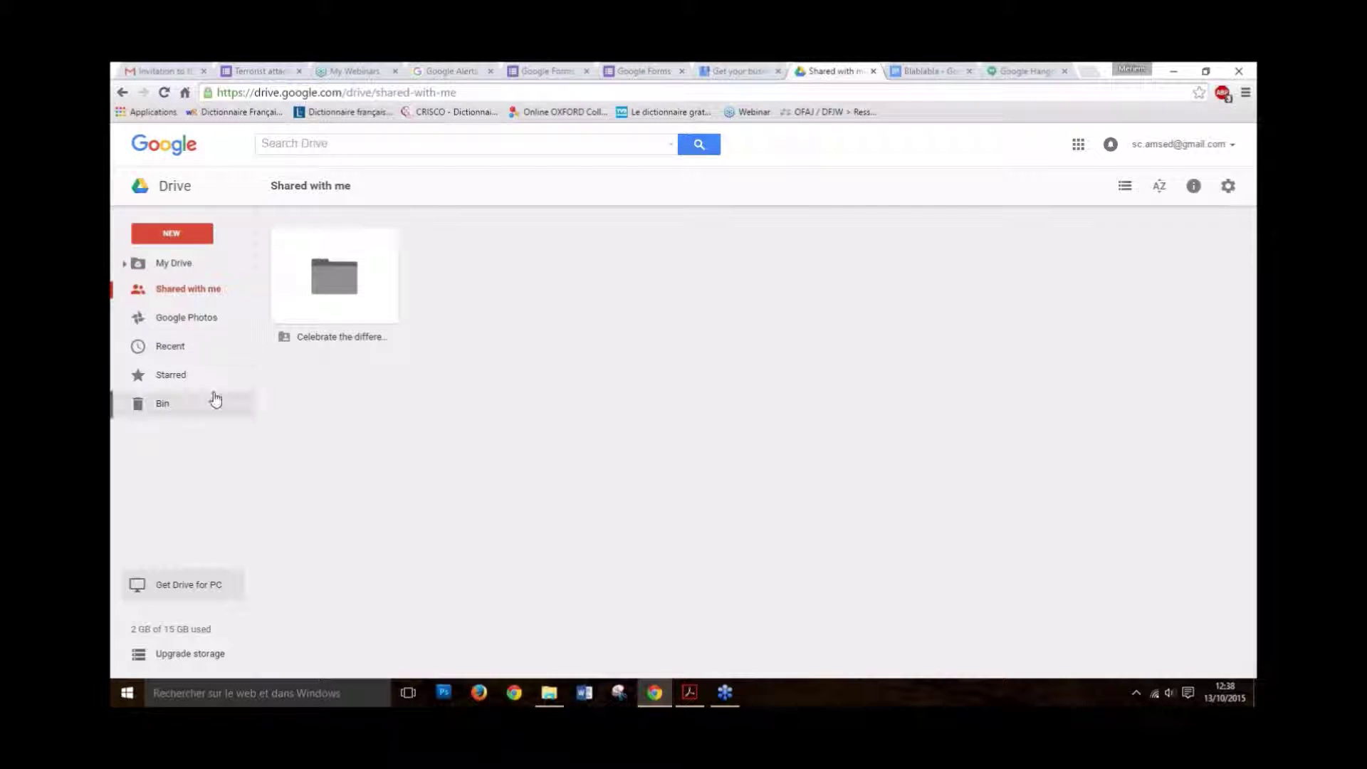
{"action": "left_click", "coordinate": [195, 320]}
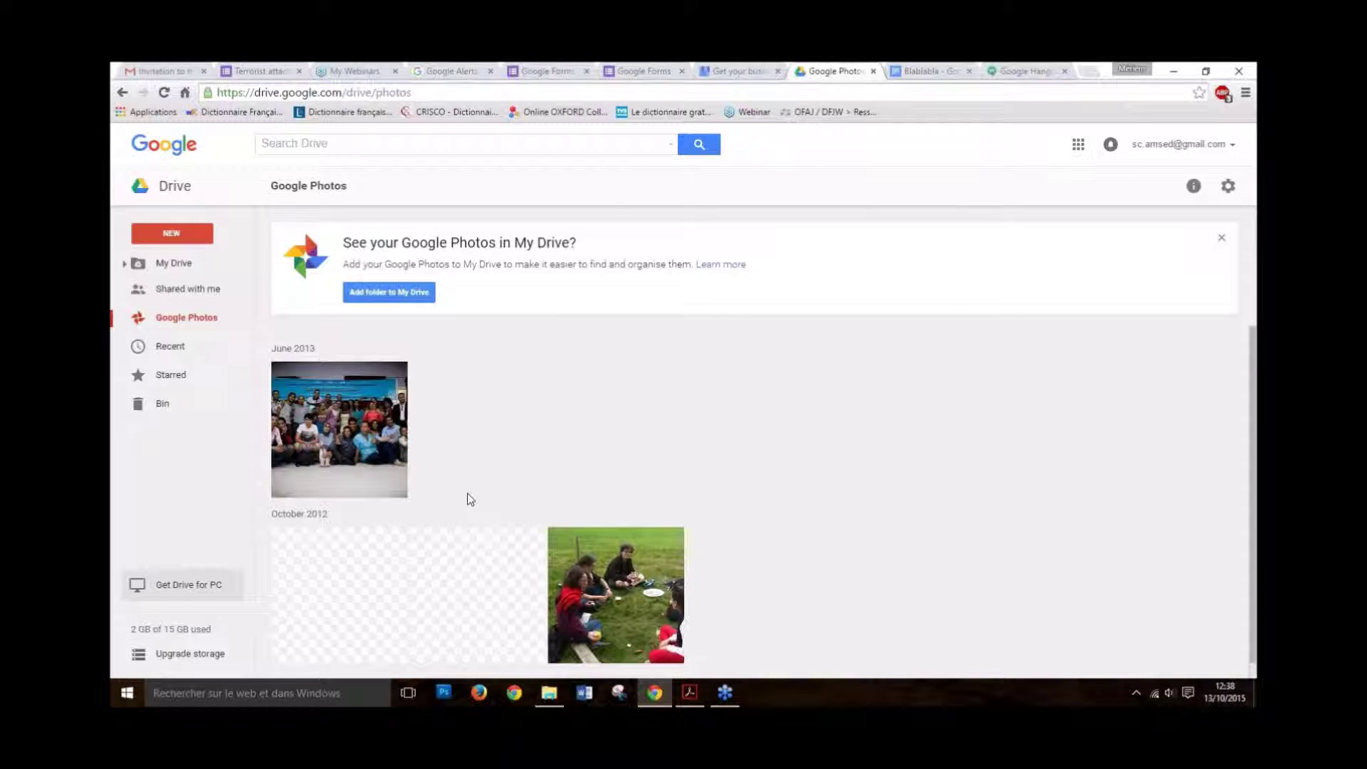
{"action": "left_click", "coordinate": [175, 351]}
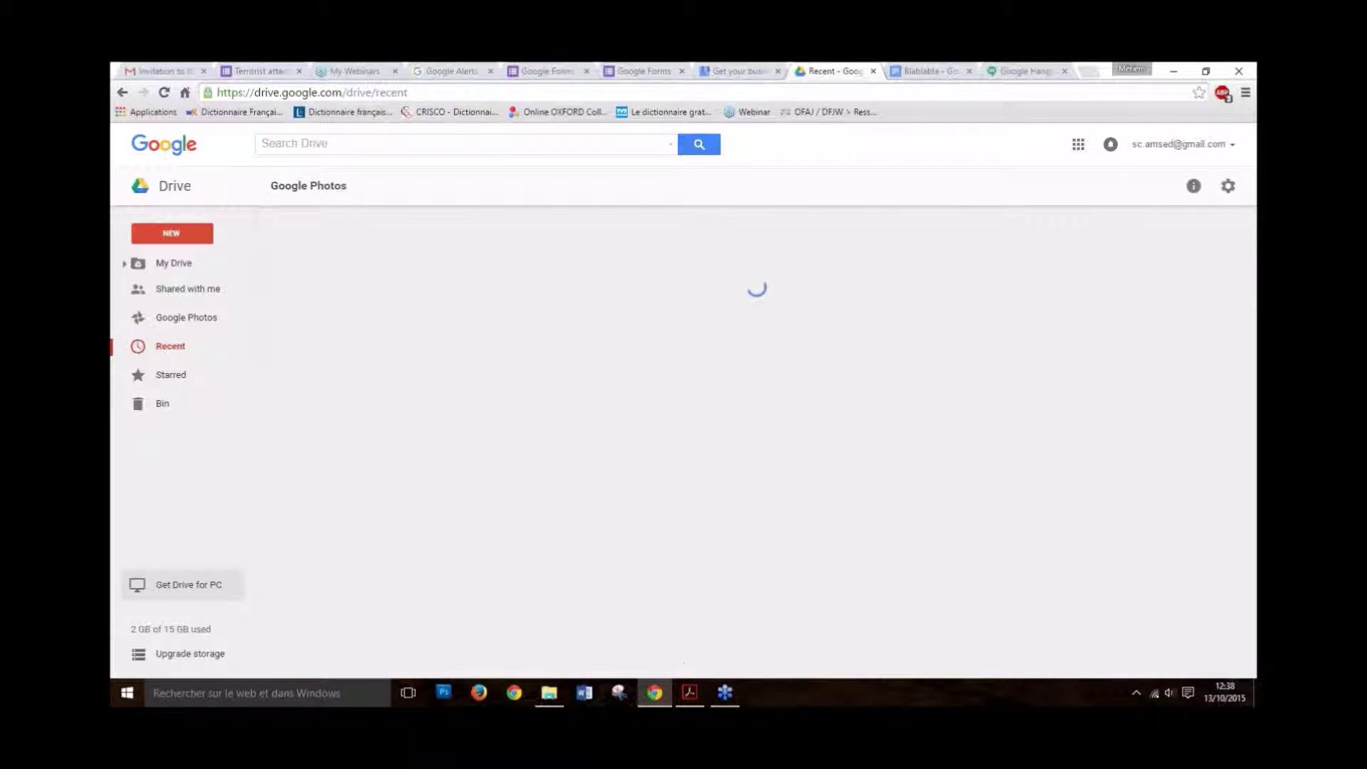
{"action": "left_click", "coordinate": [180, 380]}
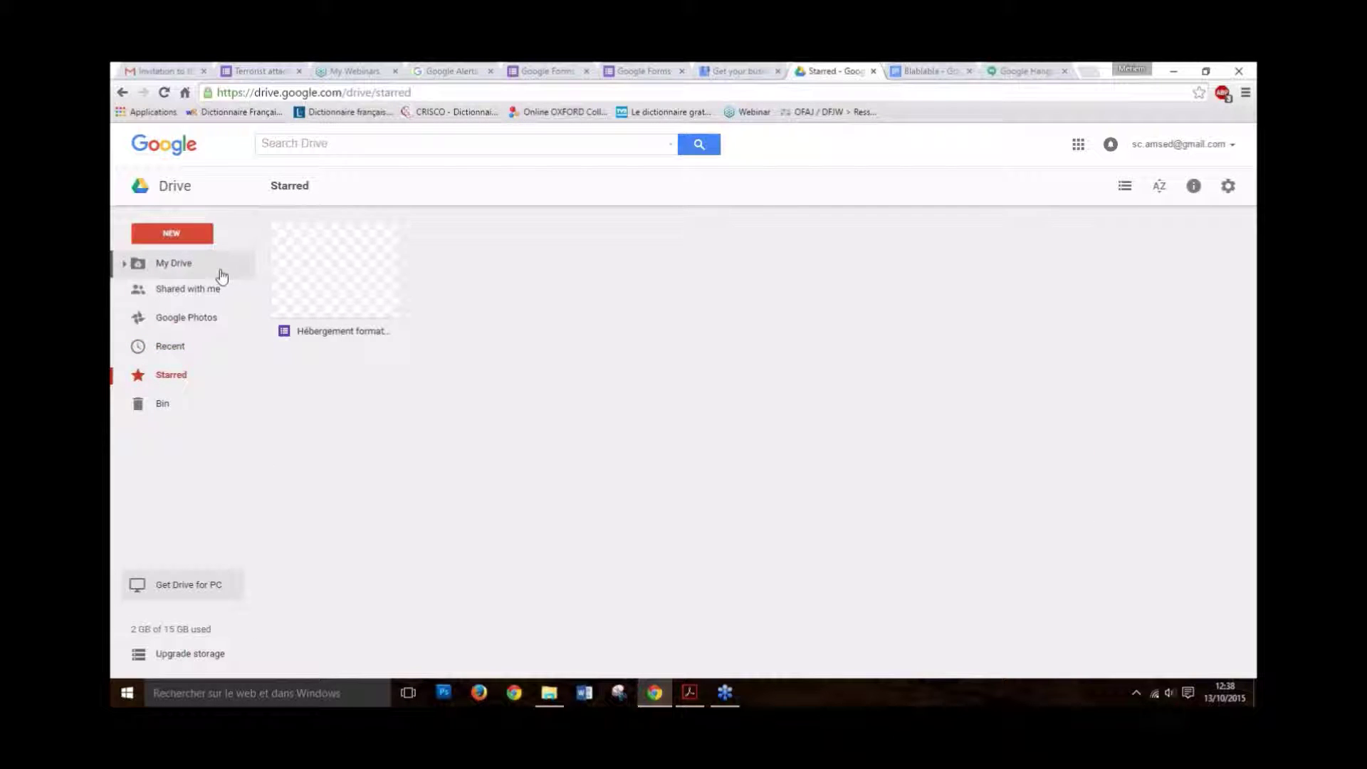
{"action": "left_click", "coordinate": [184, 265]}
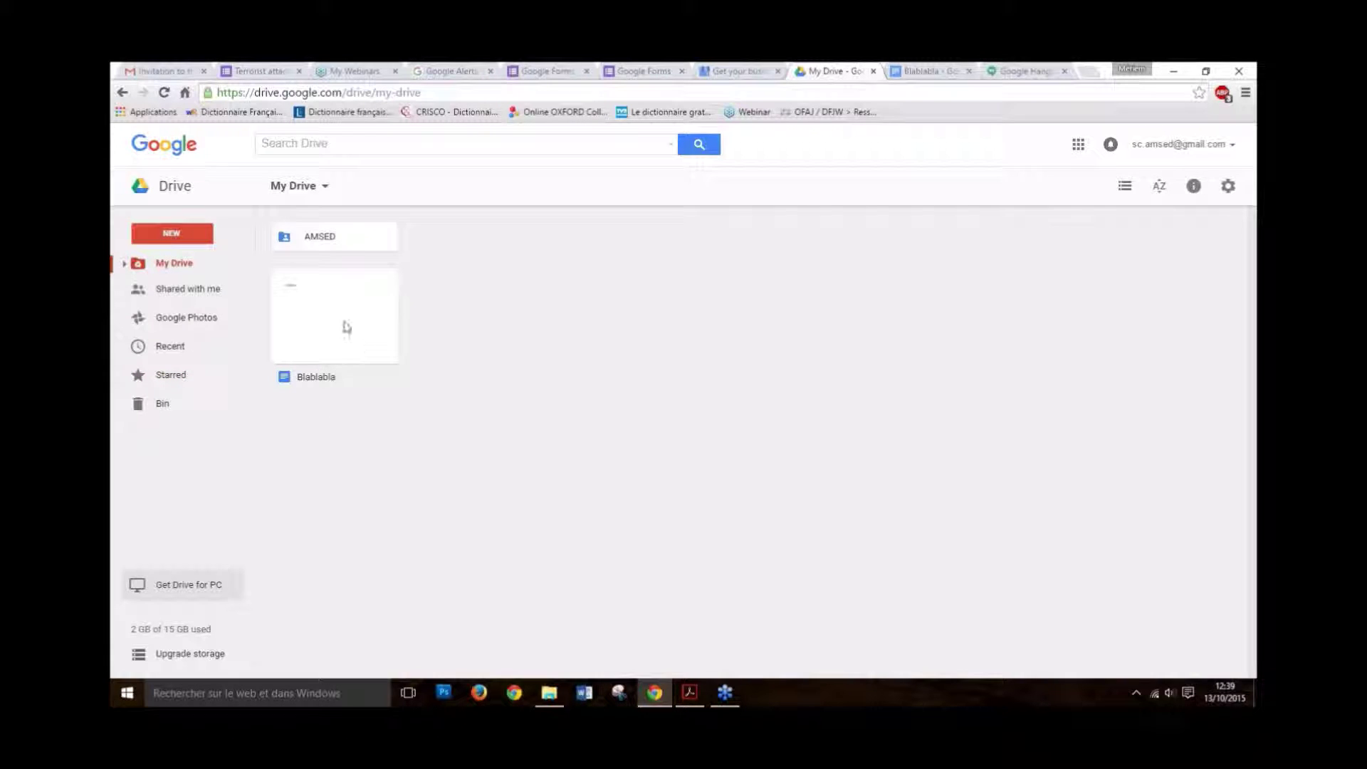
Step: Locate the Add star option for the Blablabla document, view the Starred and Bin sections, and return to My Drive
{"action": "right_click", "coordinate": [344, 327]}
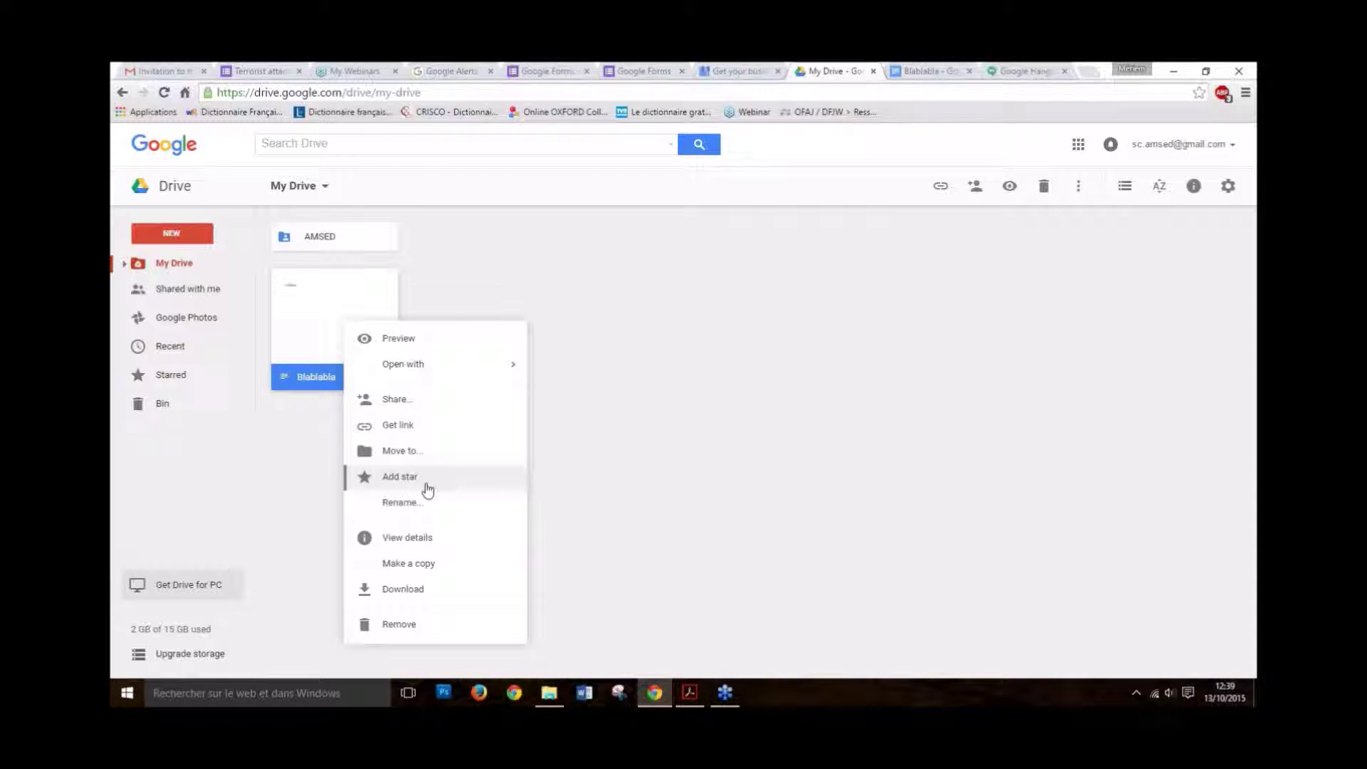
{"action": "left_click", "coordinate": [705, 336]}
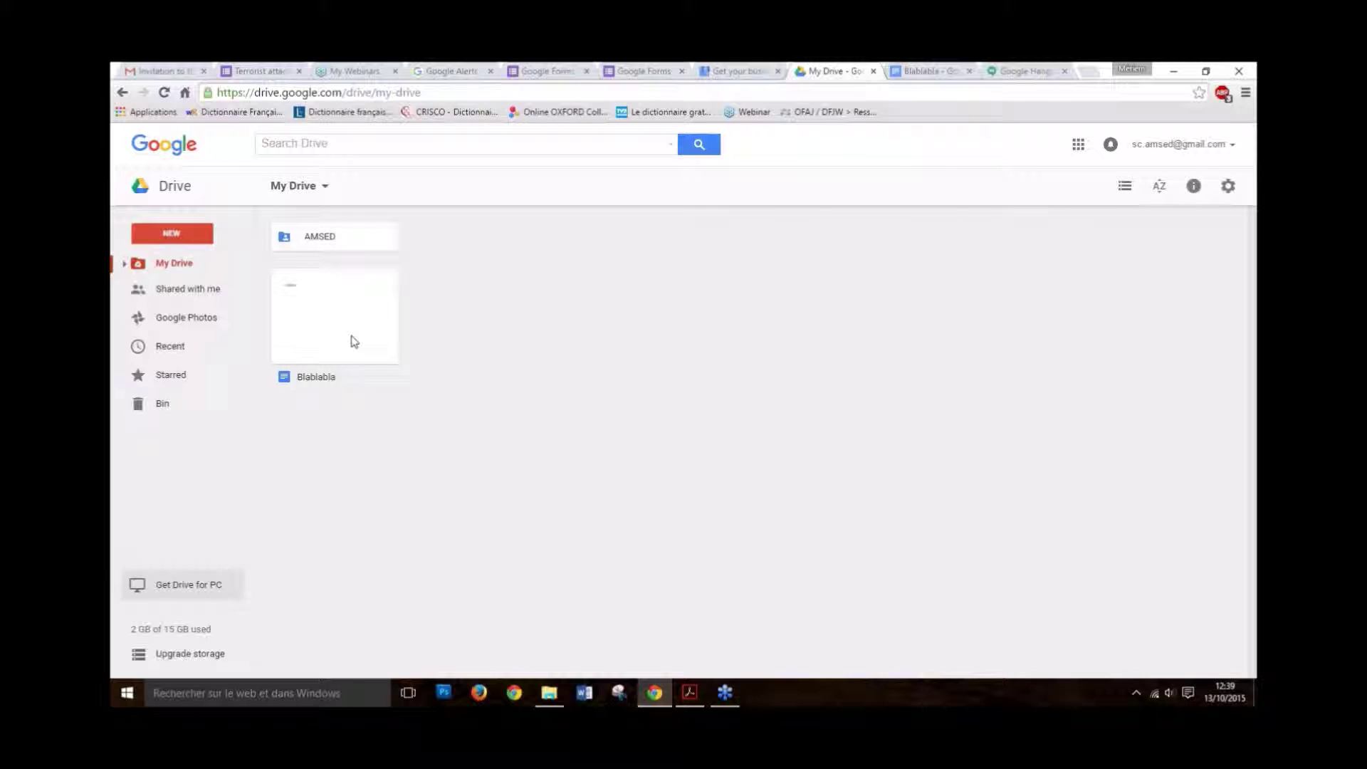
{"action": "left_click", "coordinate": [178, 375]}
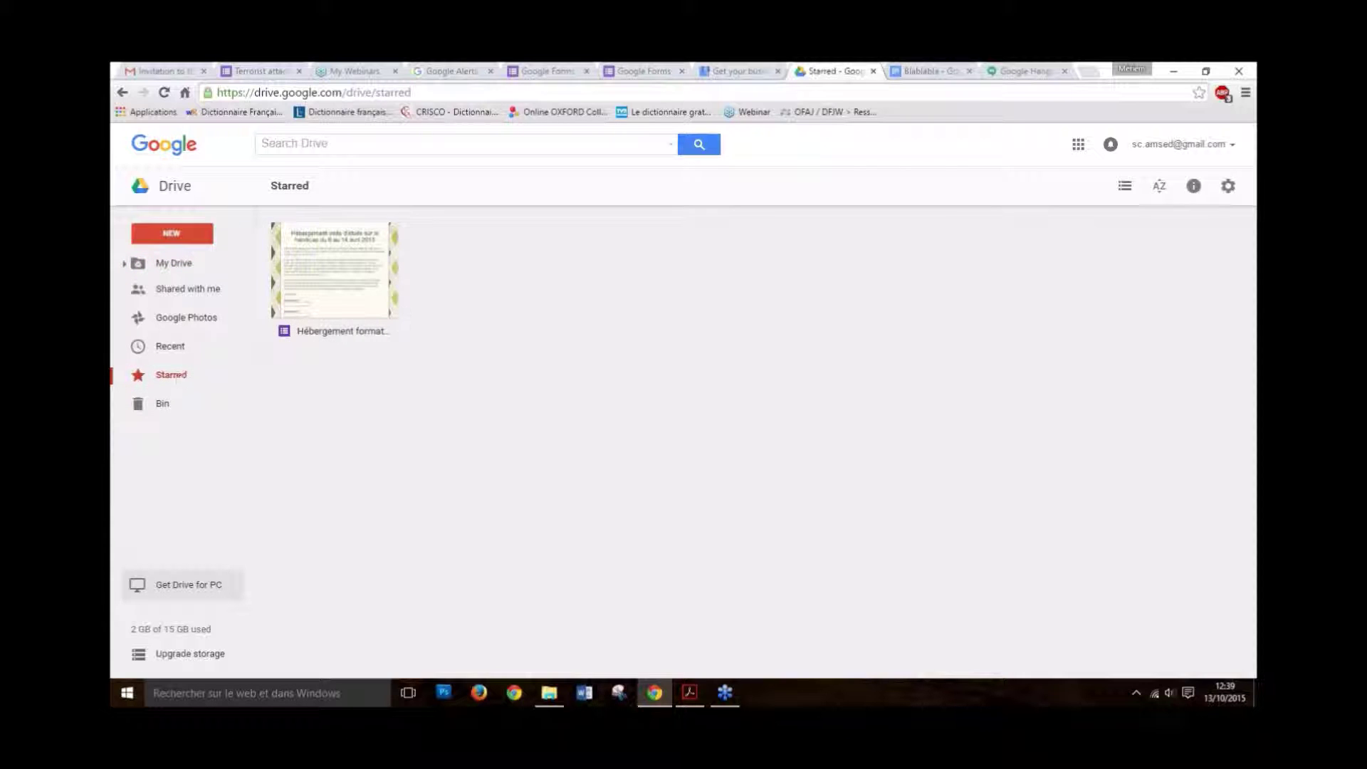
{"action": "left_click", "coordinate": [179, 411]}
{"action": "left_click", "coordinate": [163, 263]}
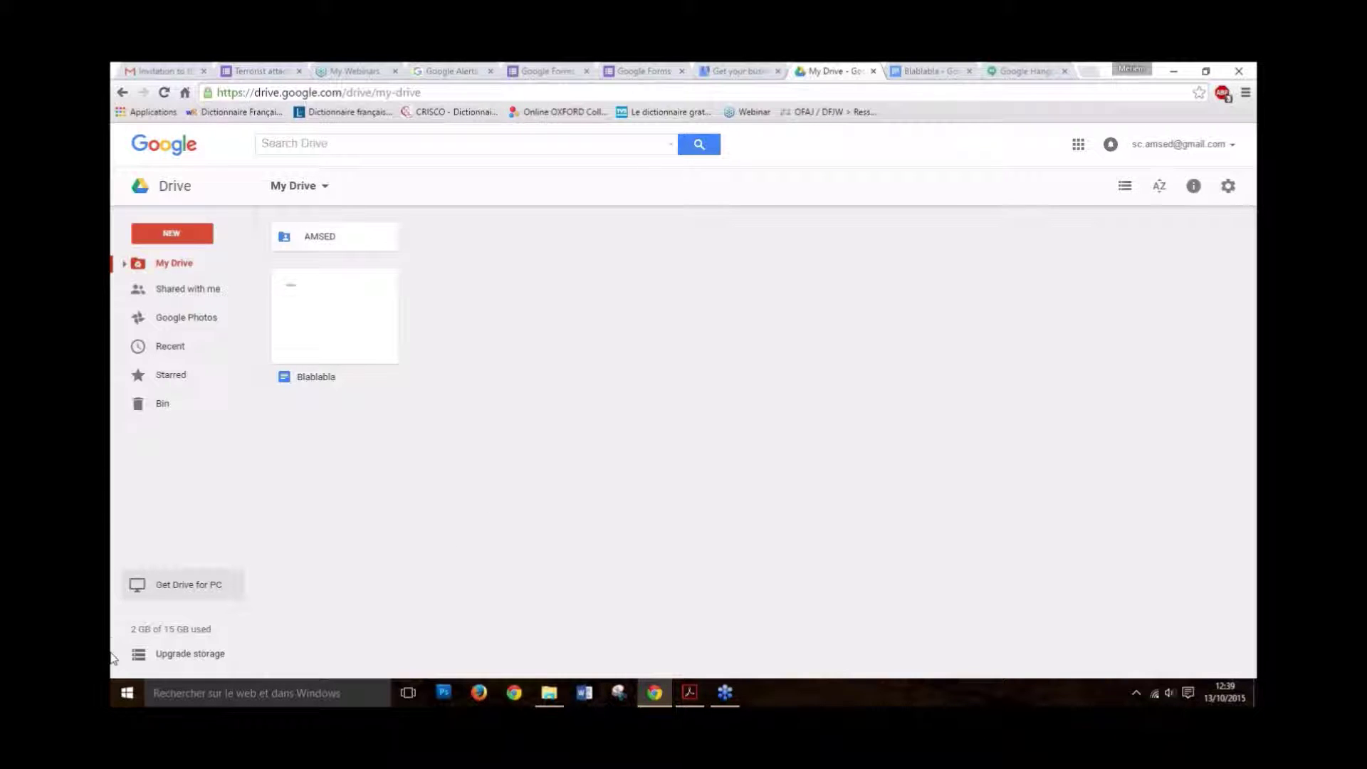
Step: Open the Drive download page for PC and show the device versions offered for download
{"action": "mouse_move", "coordinate": [185, 598]}
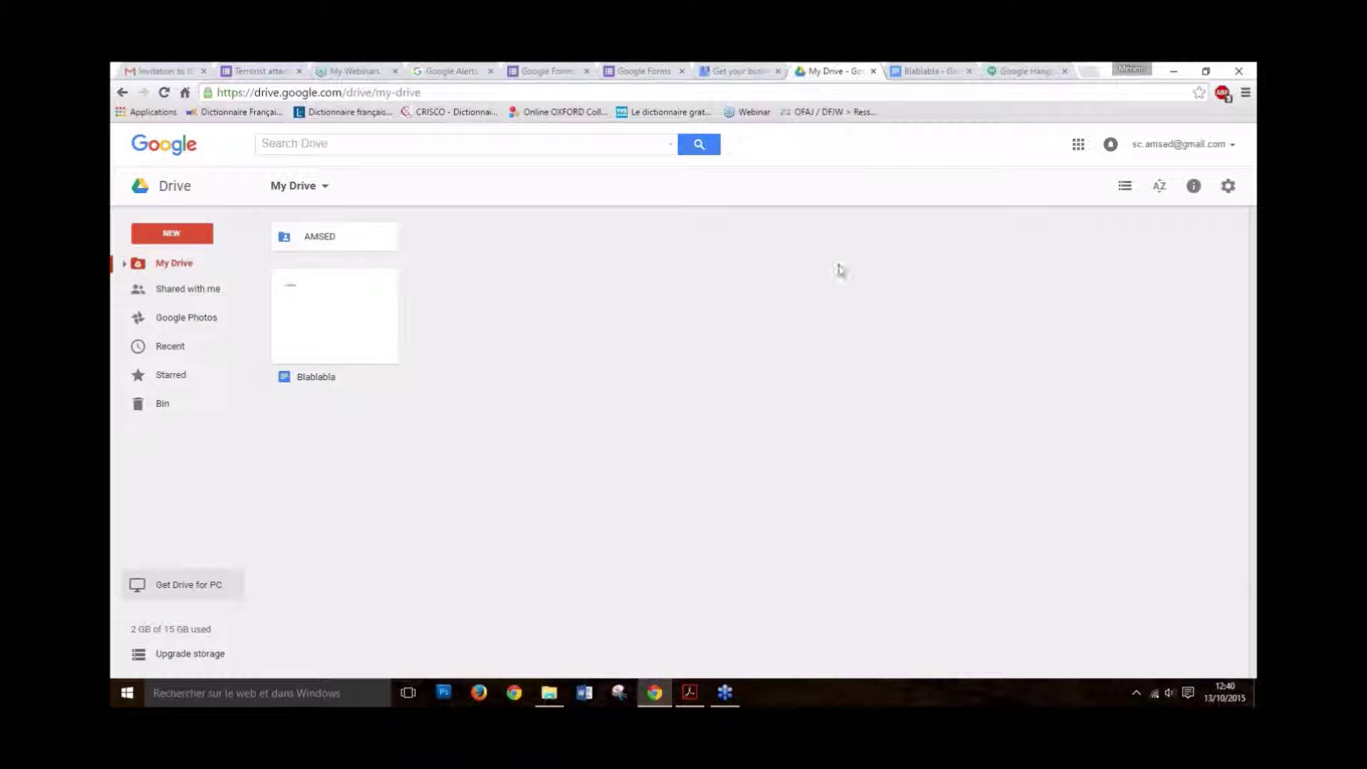
{"action": "left_click", "coordinate": [190, 585]}
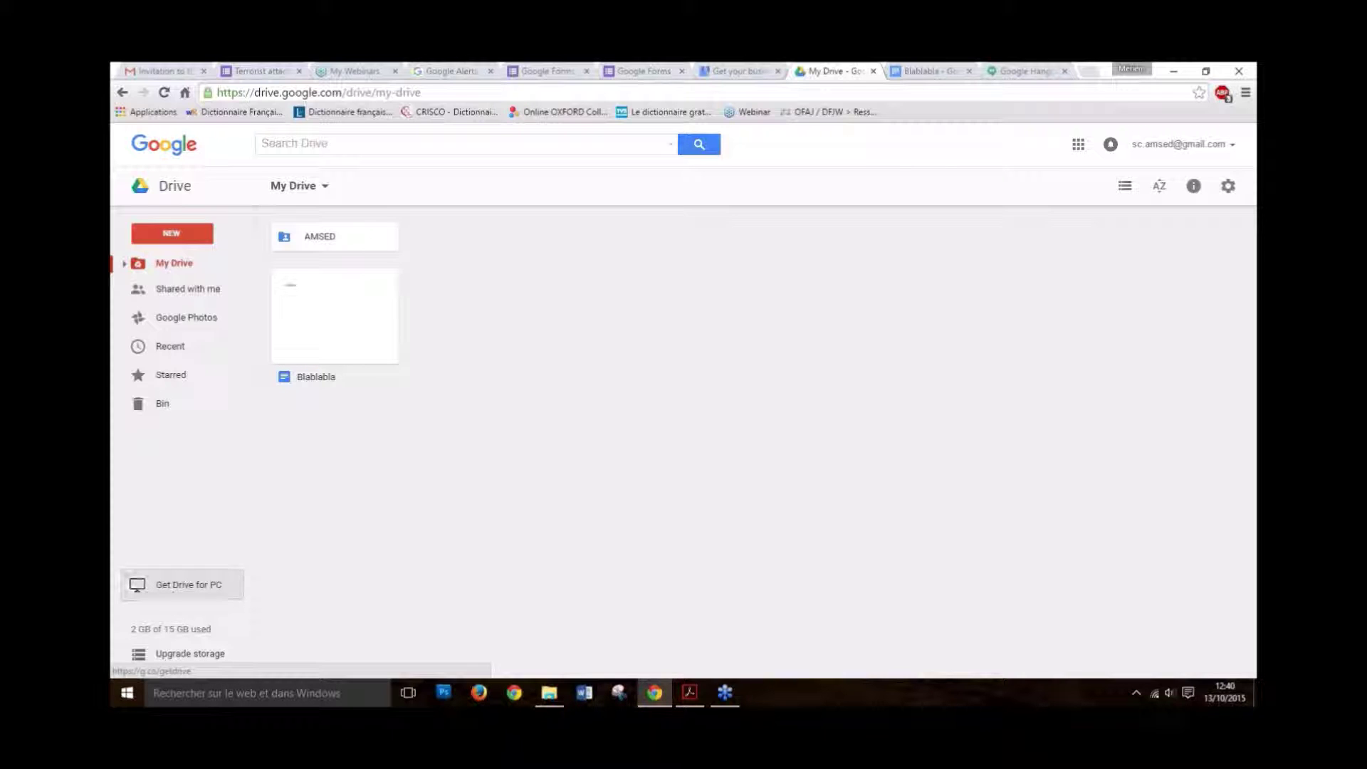
{"action": "left_click", "coordinate": [200, 595]}
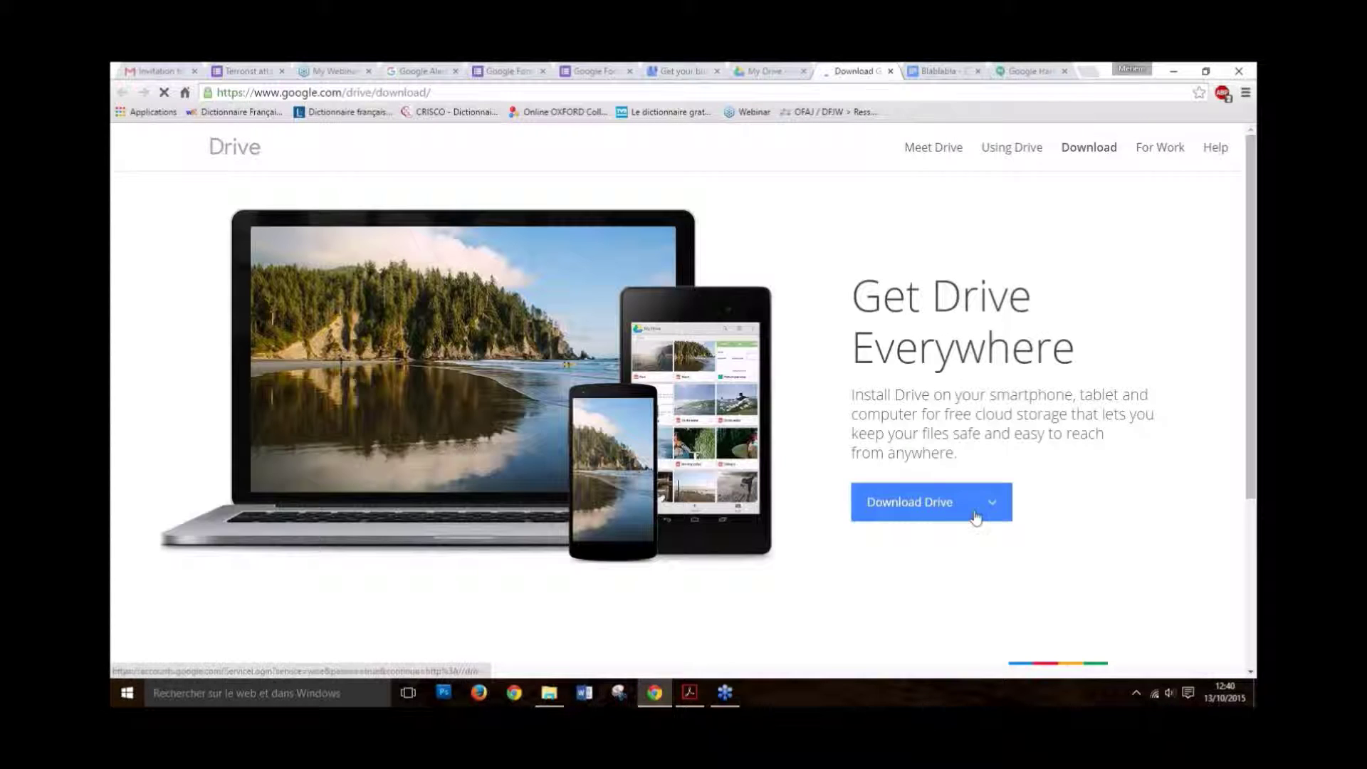
{"action": "mouse_move", "coordinate": [926, 502]}
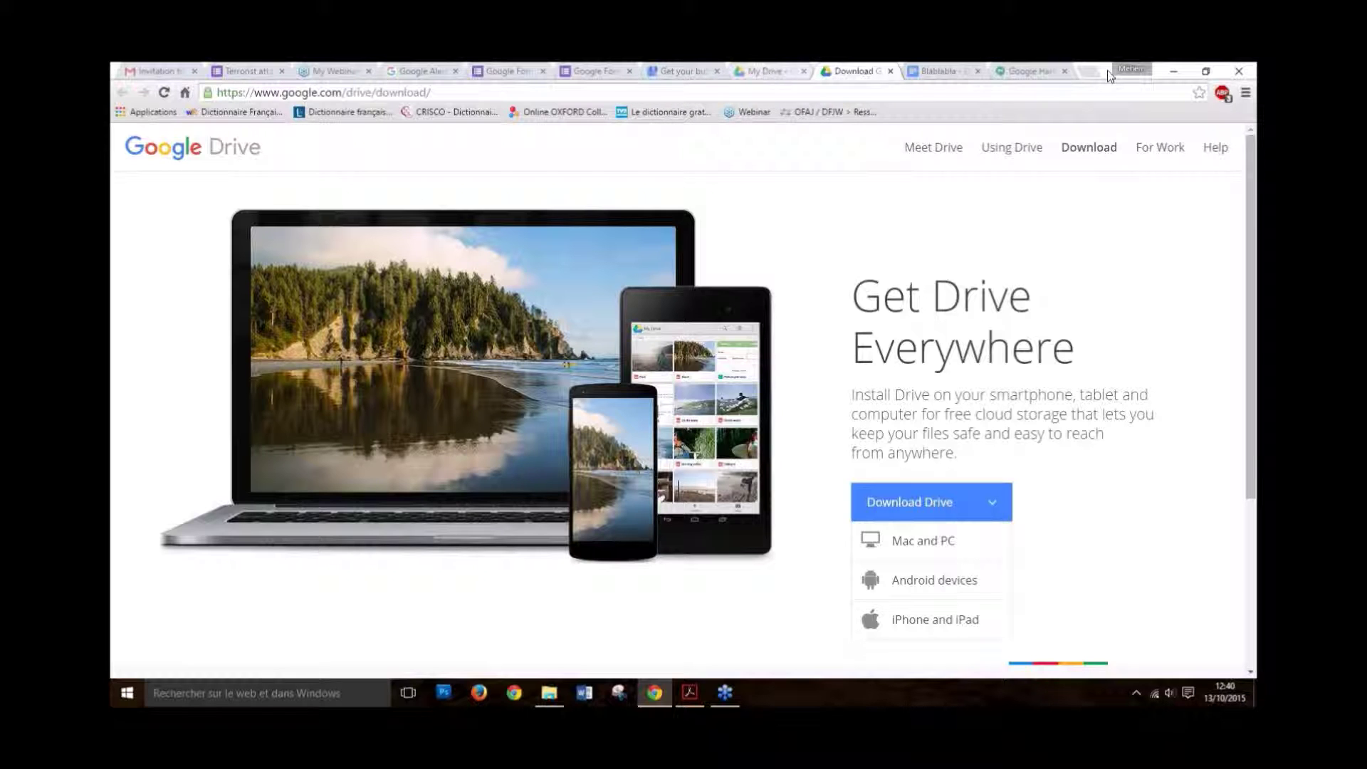
Step: Switch to the desktop, view the AMSED folder inside the local Google Drive folder, and close its window
{"action": "left_click", "coordinate": [1176, 72]}
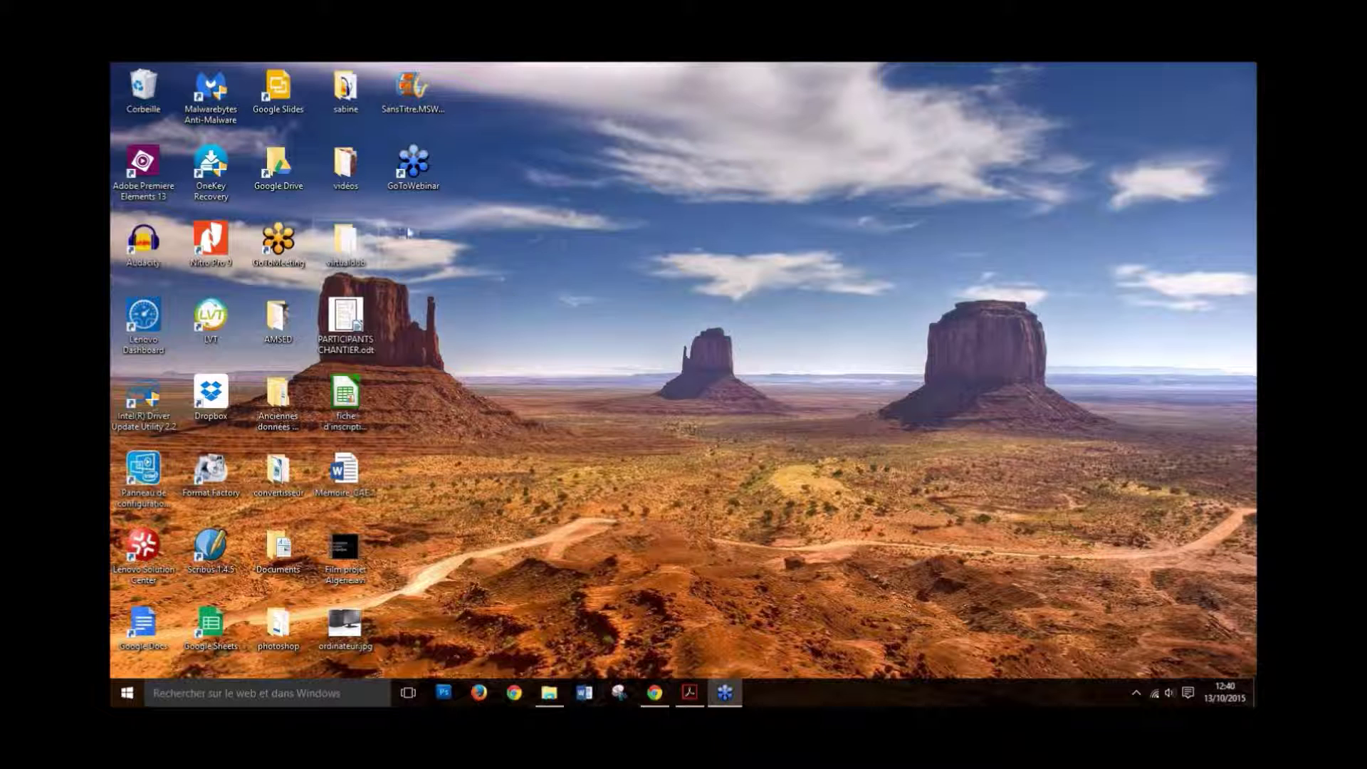
{"action": "double_click", "coordinate": [261, 159]}
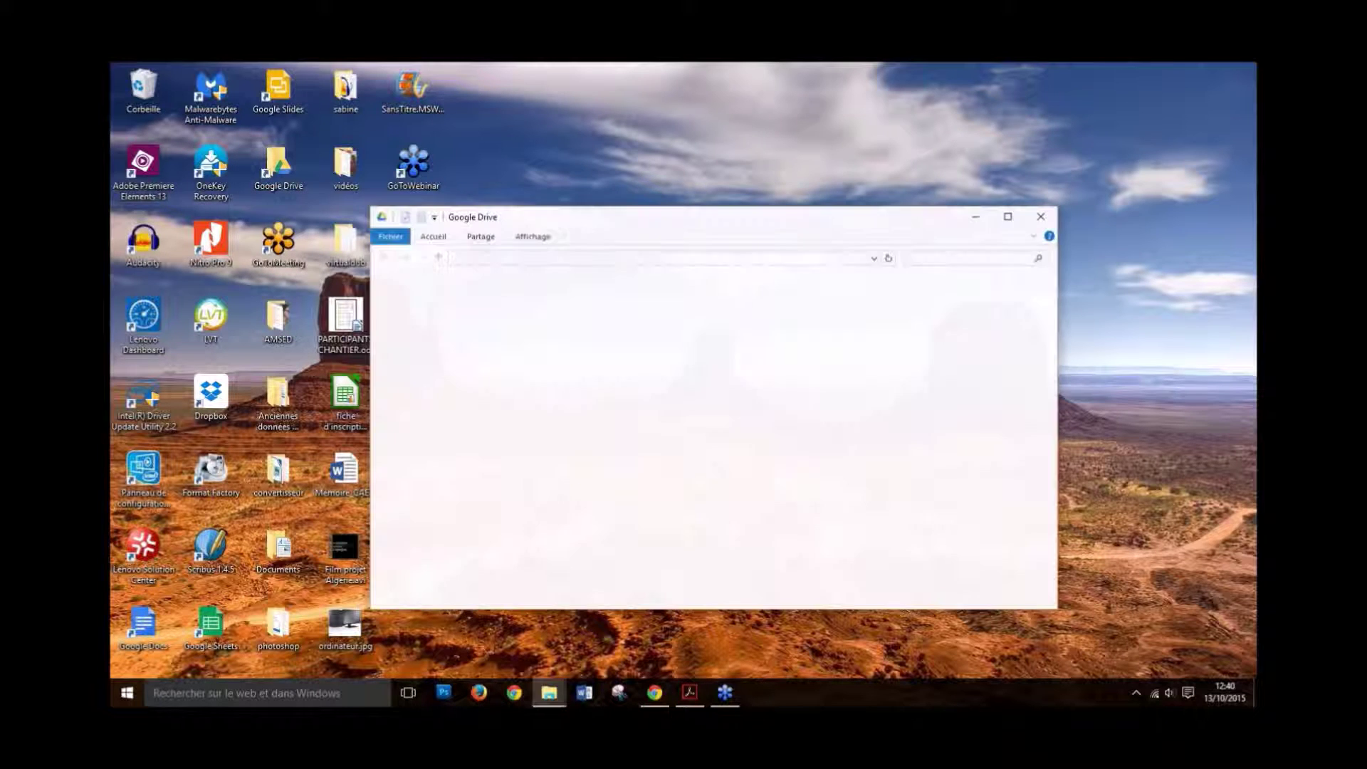
{"action": "double_click", "coordinate": [518, 301]}
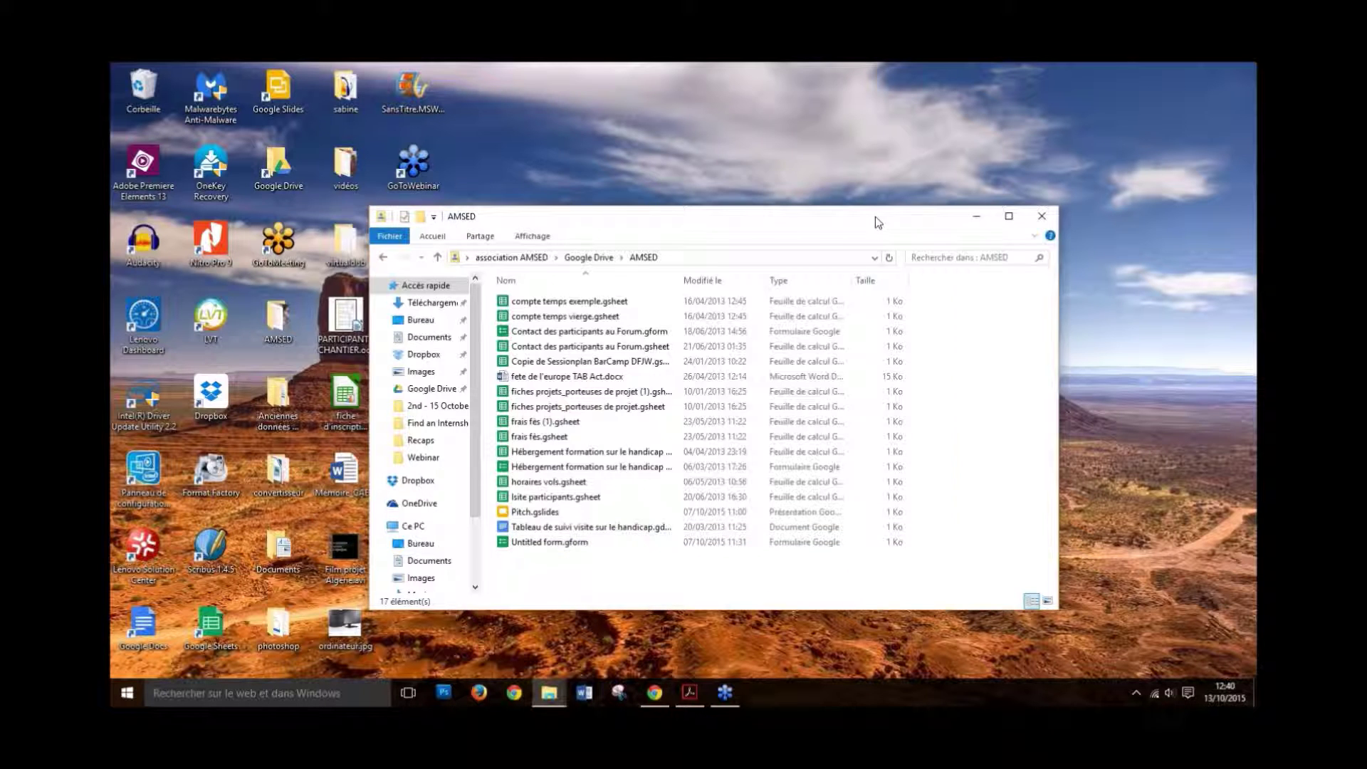
{"action": "left_click_drag", "start_coordinate": [931, 225], "coordinate": [823, 192]}
{"action": "left_click", "coordinate": [941, 186]}
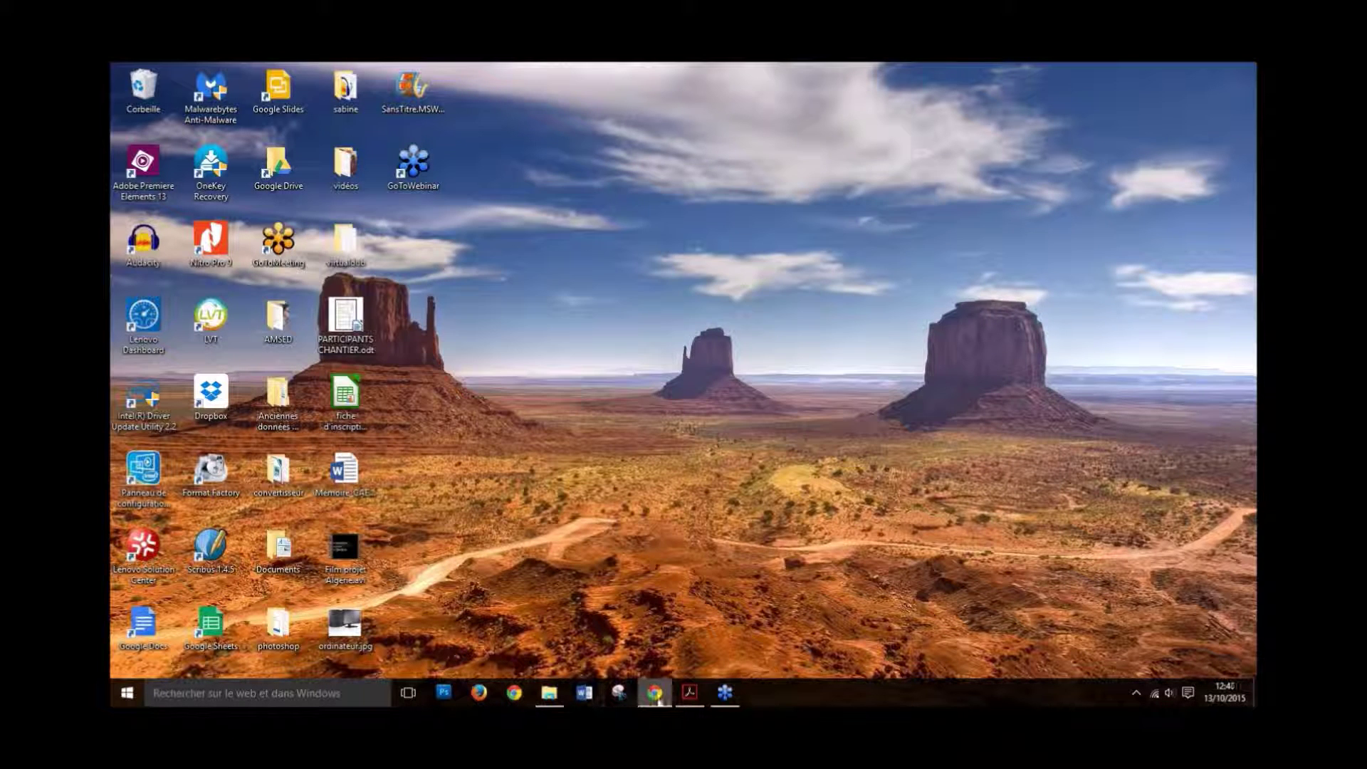
Step: Bring up the open Recaps folder window in File Explorer and close it
{"action": "left_click", "coordinate": [549, 692]}
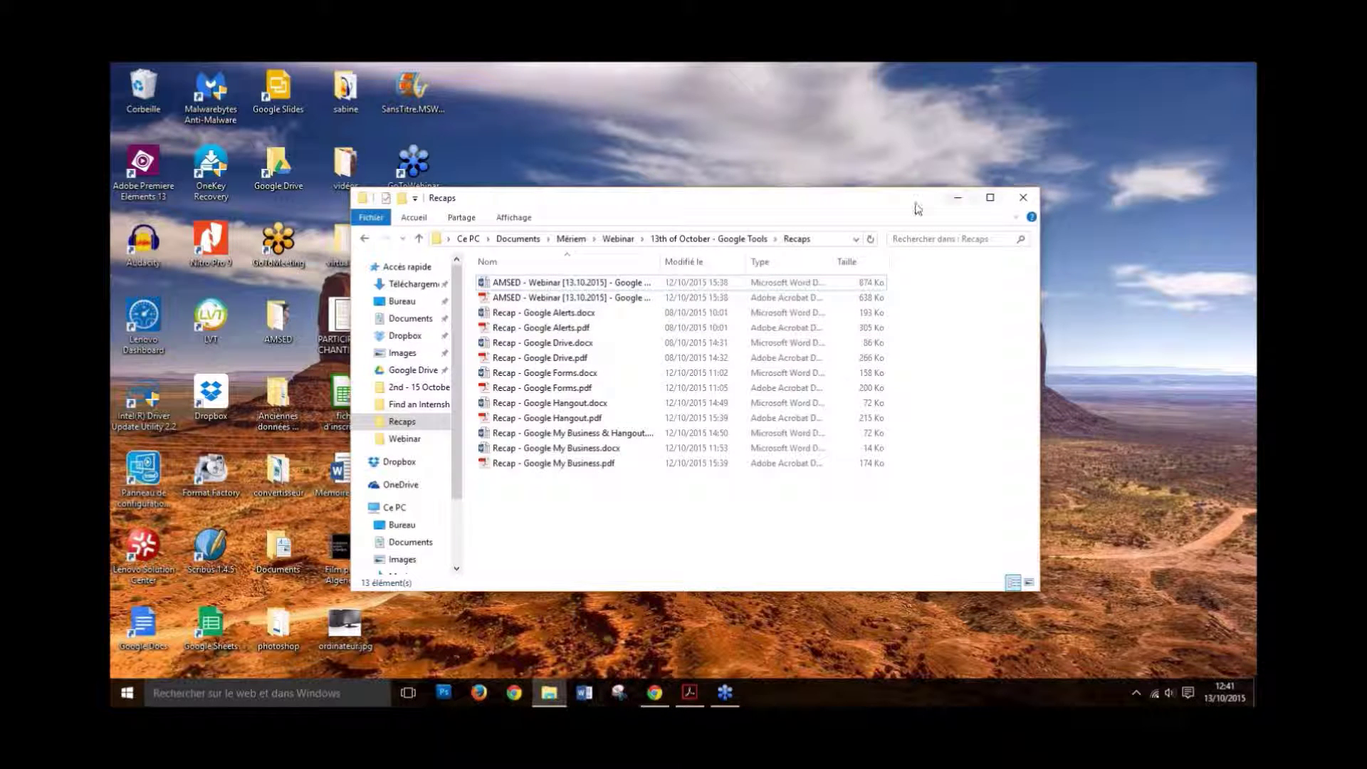
{"action": "left_click_drag", "start_coordinate": [917, 205], "coordinate": [833, 165]}
{"action": "left_click", "coordinate": [937, 157]}
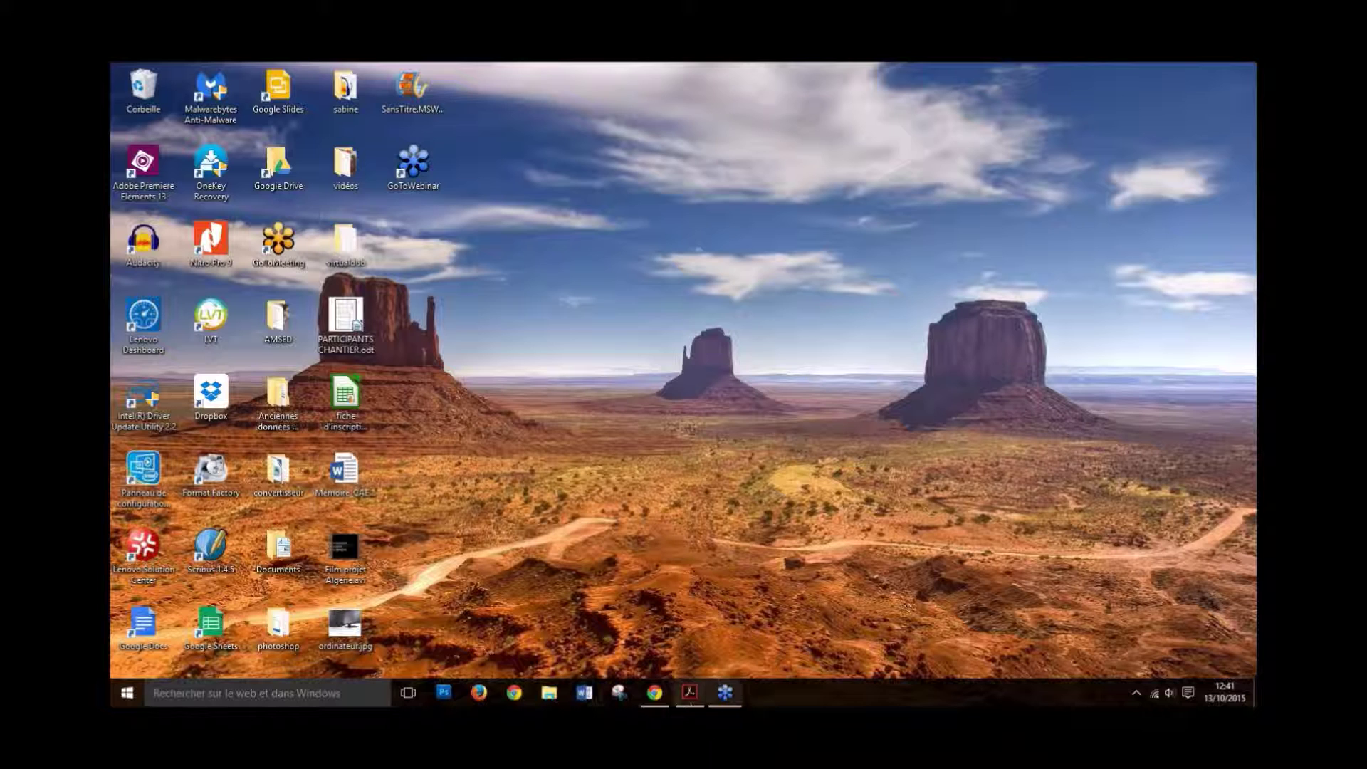
Step: Switch back to My Drive in Chrome and check the breakdown of the storage used
{"action": "left_click", "coordinate": [655, 693]}
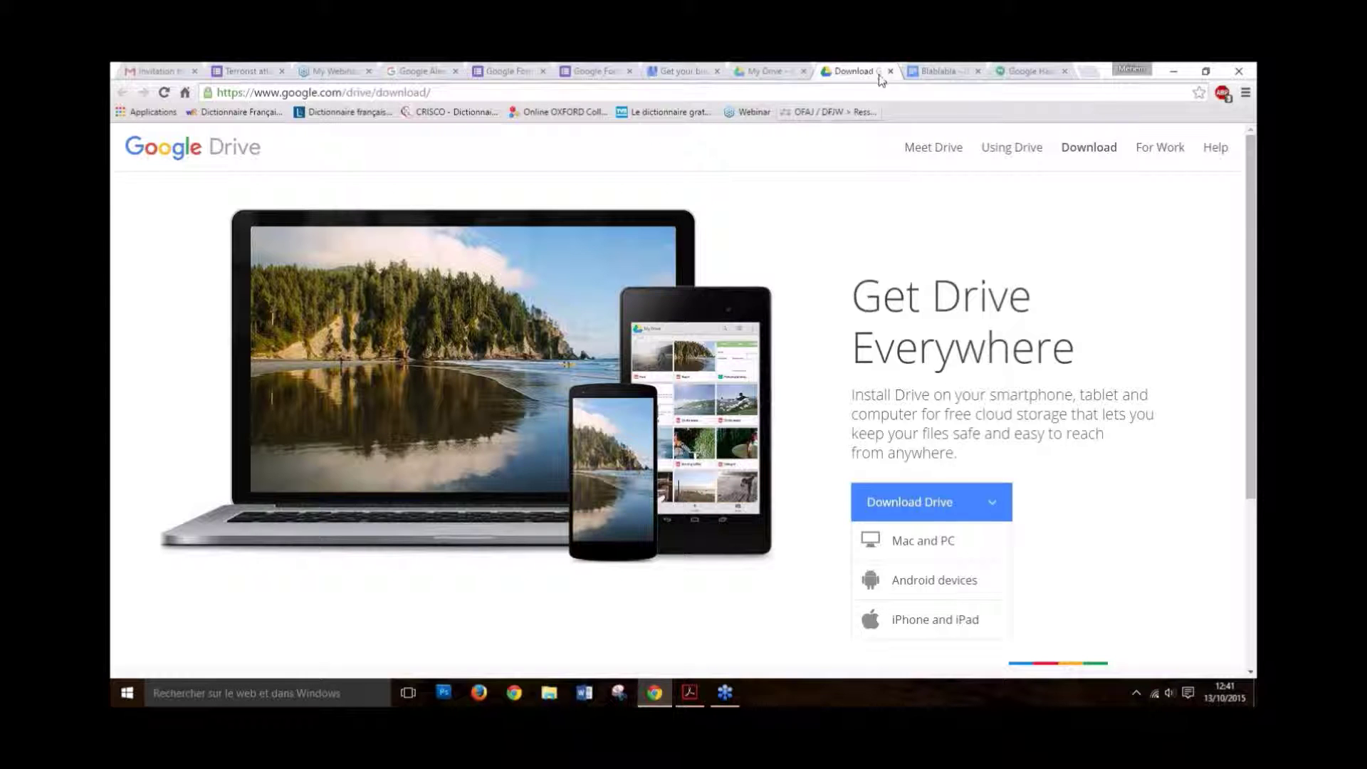
{"action": "left_click", "coordinate": [777, 73]}
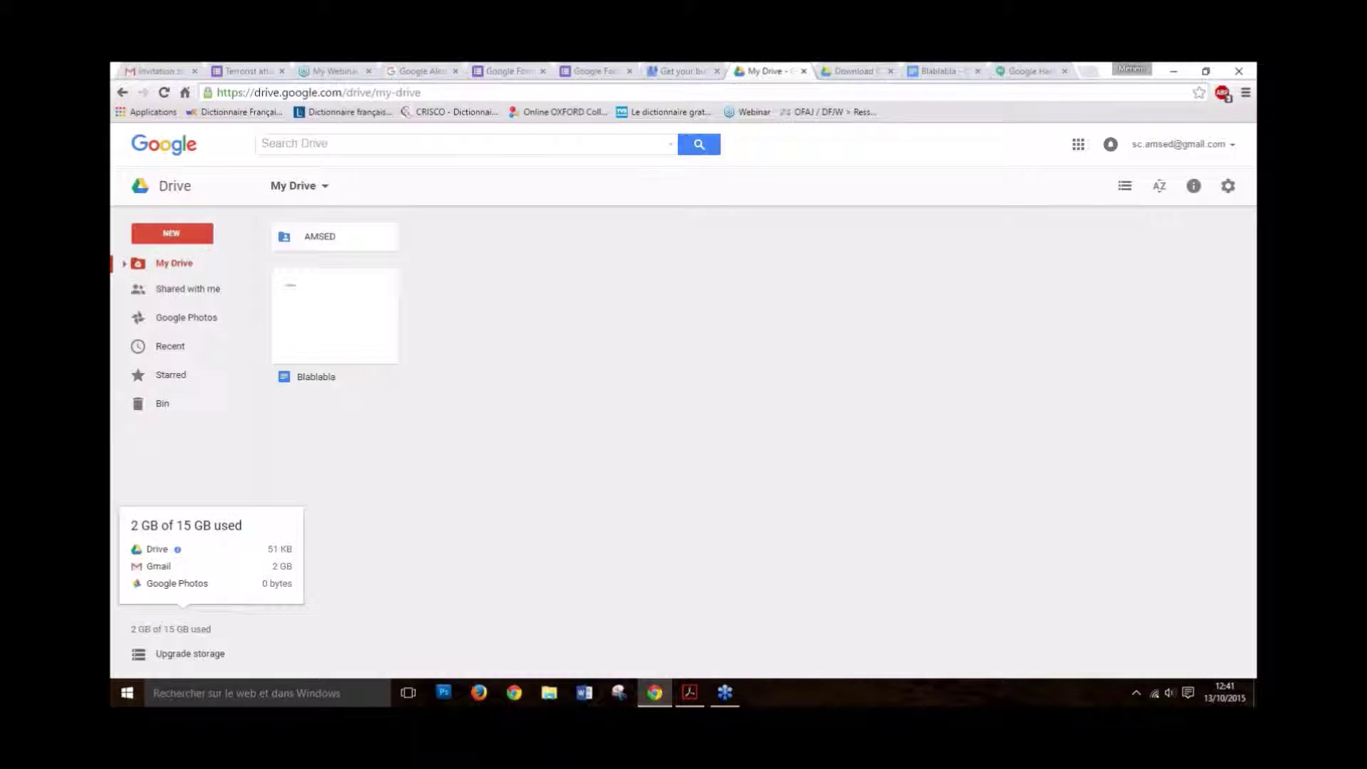
{"action": "mouse_move", "coordinate": [169, 631]}
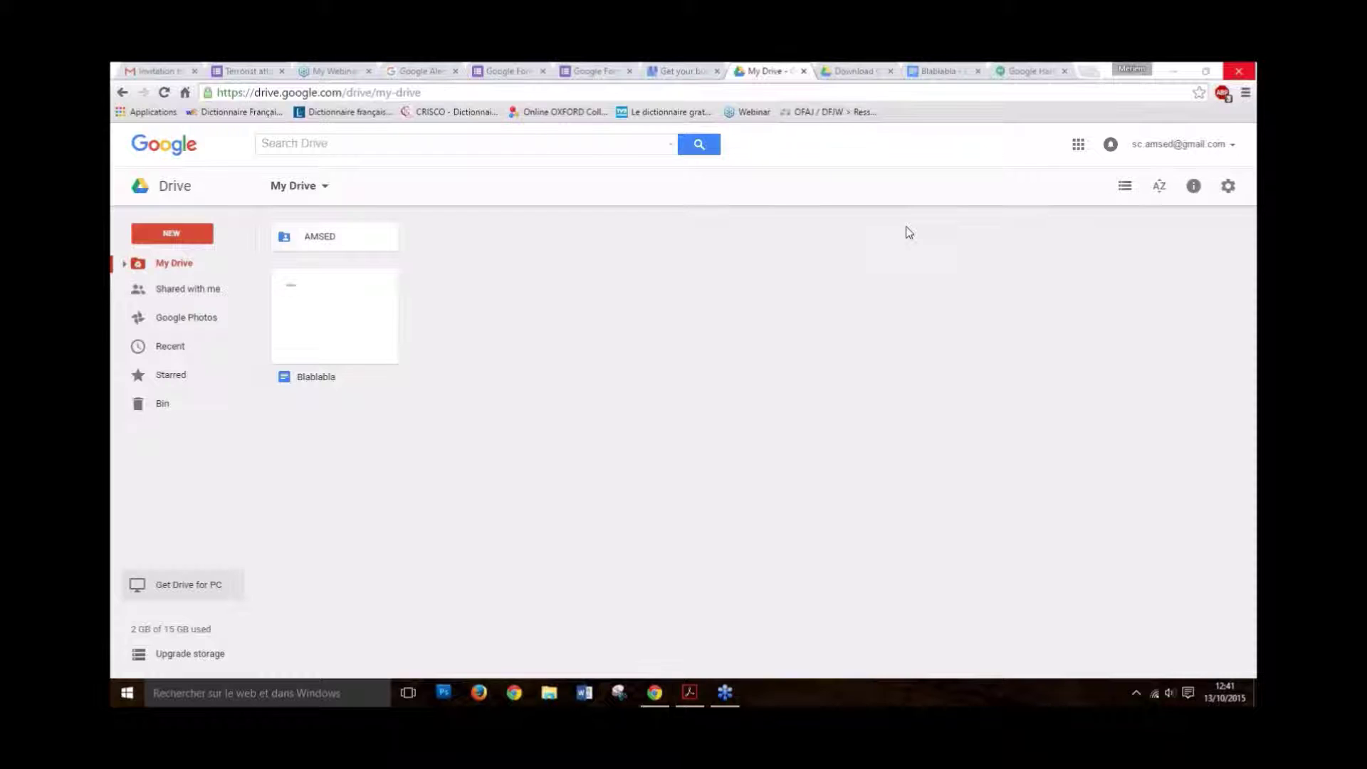
Step: Preview the list layout and sorting options of My Drive in grid view, and show its recent activity
{"action": "left_click", "coordinate": [1125, 192]}
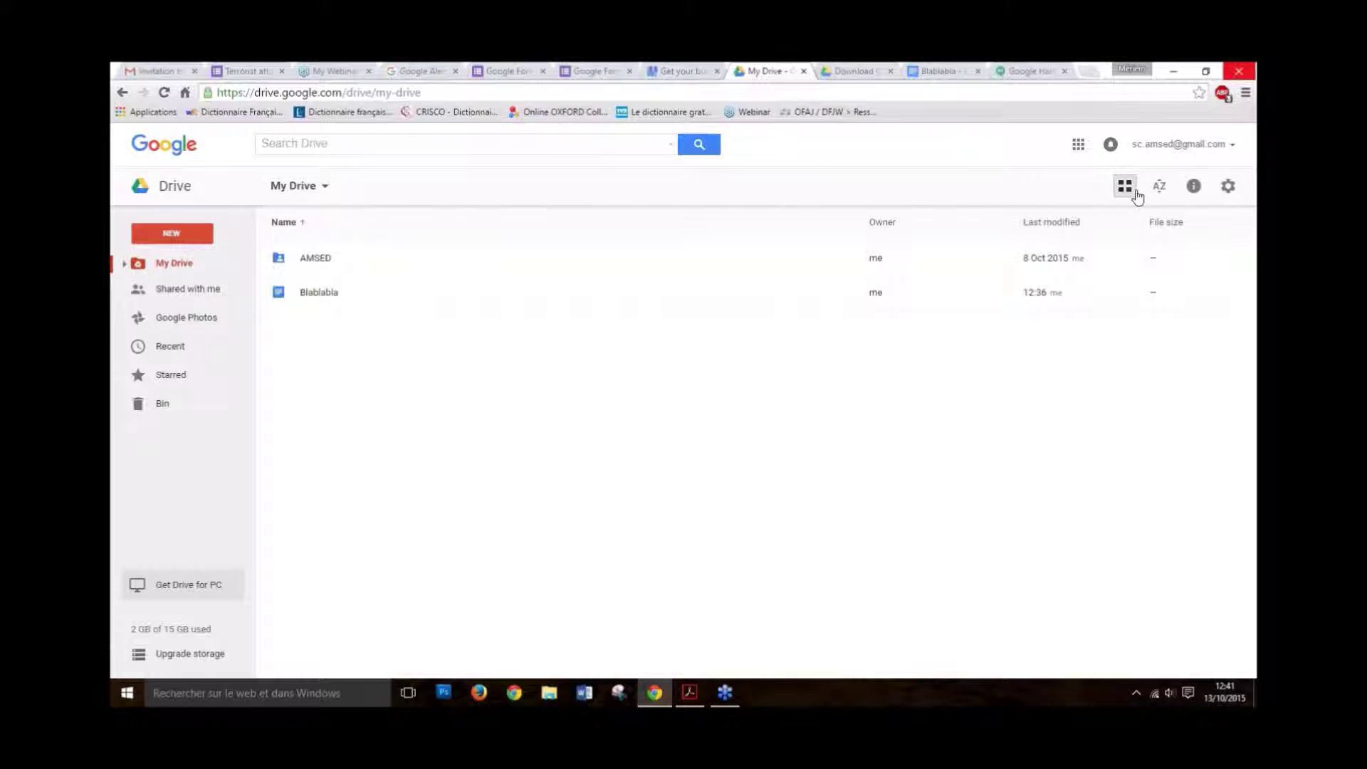
{"action": "left_click", "coordinate": [1125, 191]}
{"action": "left_click", "coordinate": [1159, 186]}
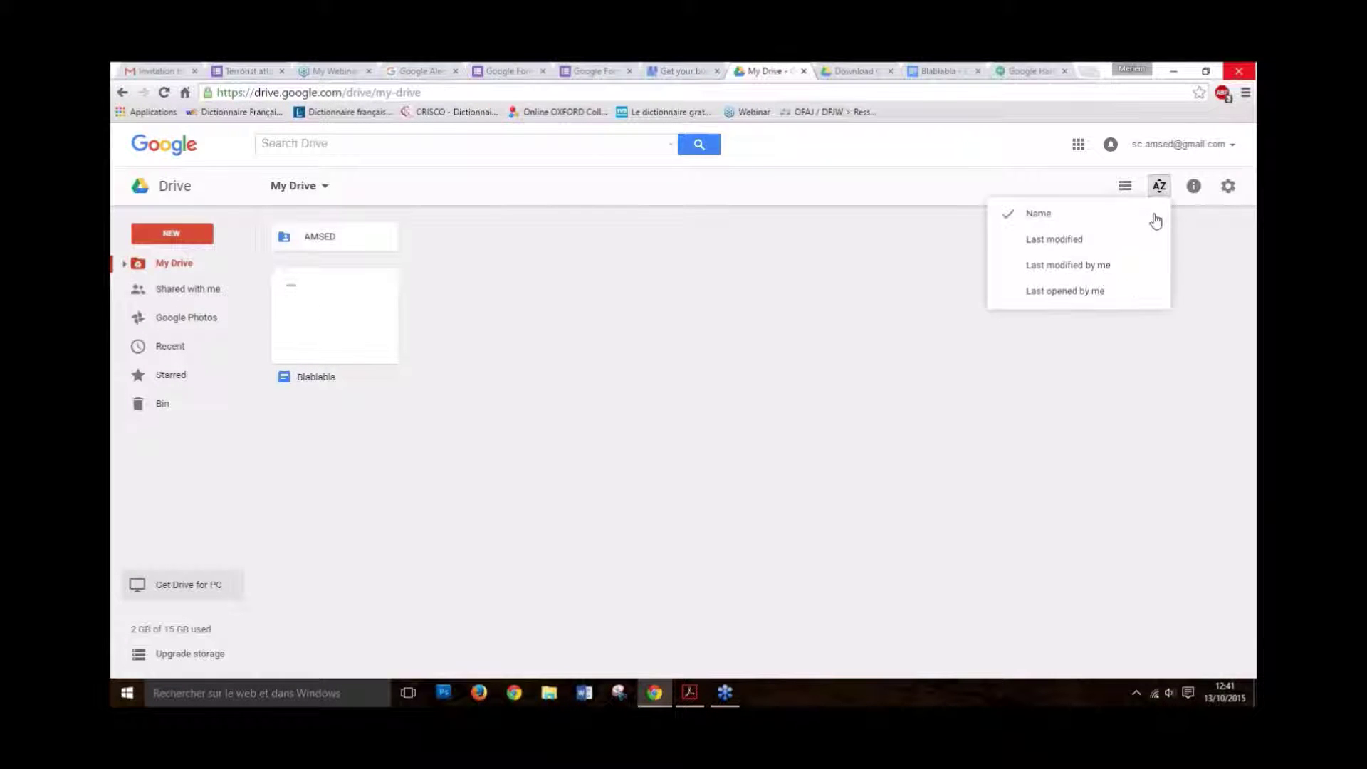
{"action": "left_click", "coordinate": [1194, 187]}
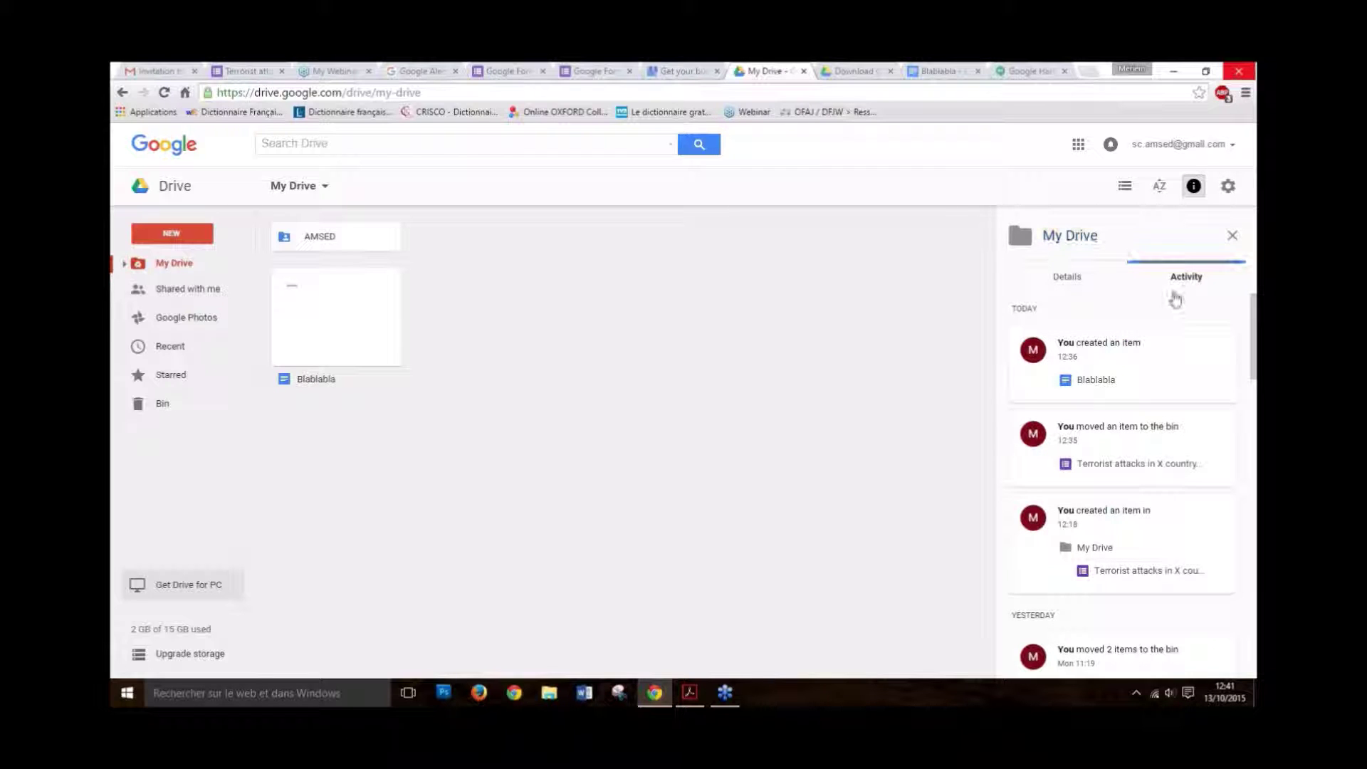
Step: Review My Drive's activity history and the AMSED folder's details, and hide the details view
{"action": "scroll", "coordinate": [1124, 403], "scroll_direction": "down", "scroll_amount": 1}
{"action": "scroll", "coordinate": [1124, 401], "scroll_direction": "down", "scroll_amount": 5}
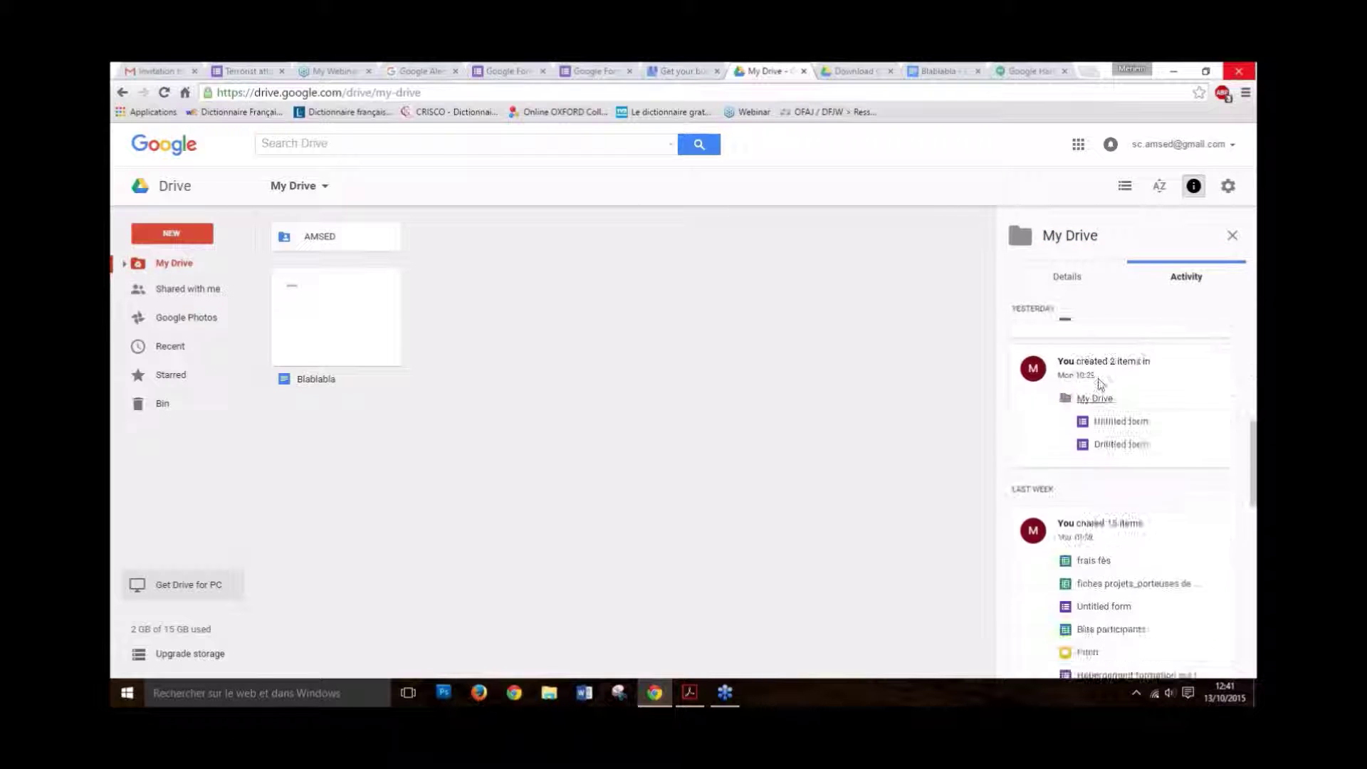
{"action": "left_click", "coordinate": [1068, 278]}
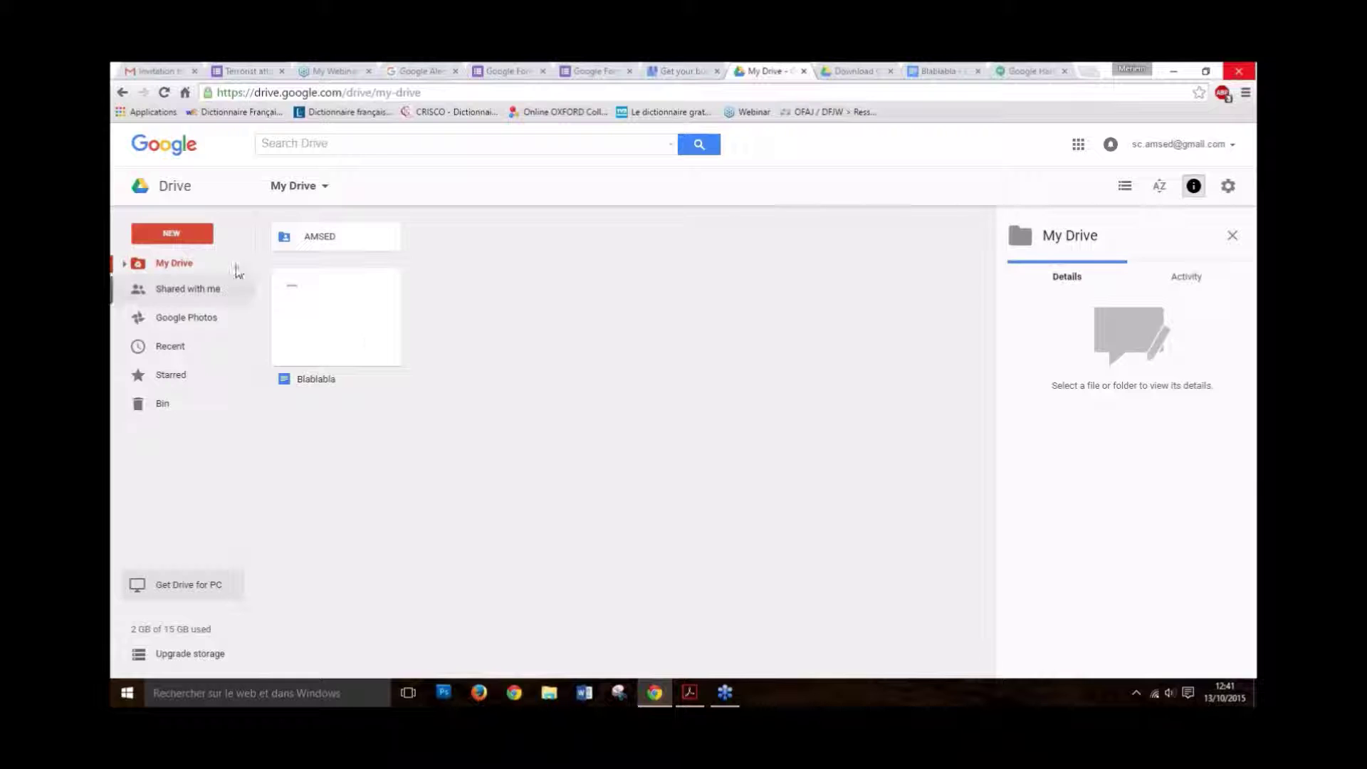
{"action": "left_click", "coordinate": [352, 242]}
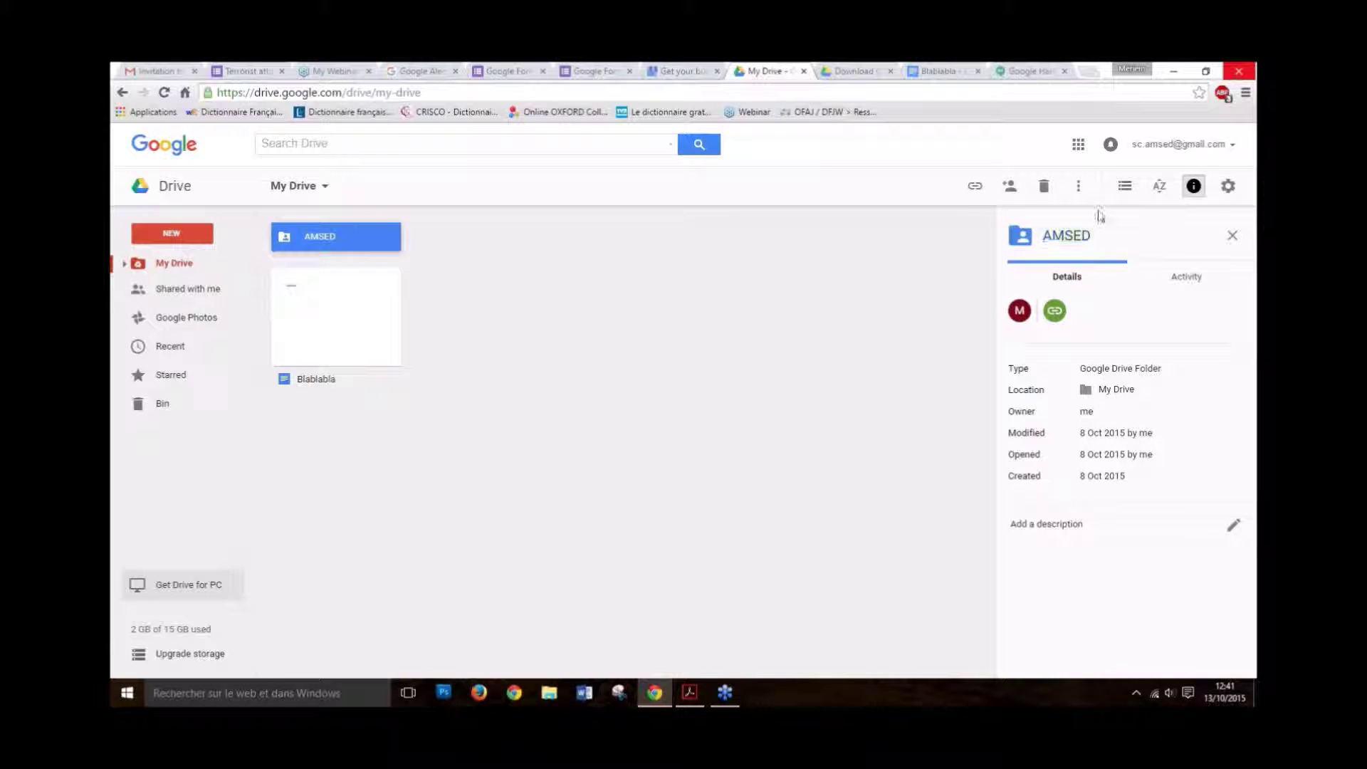
{"action": "left_click", "coordinate": [1228, 189]}
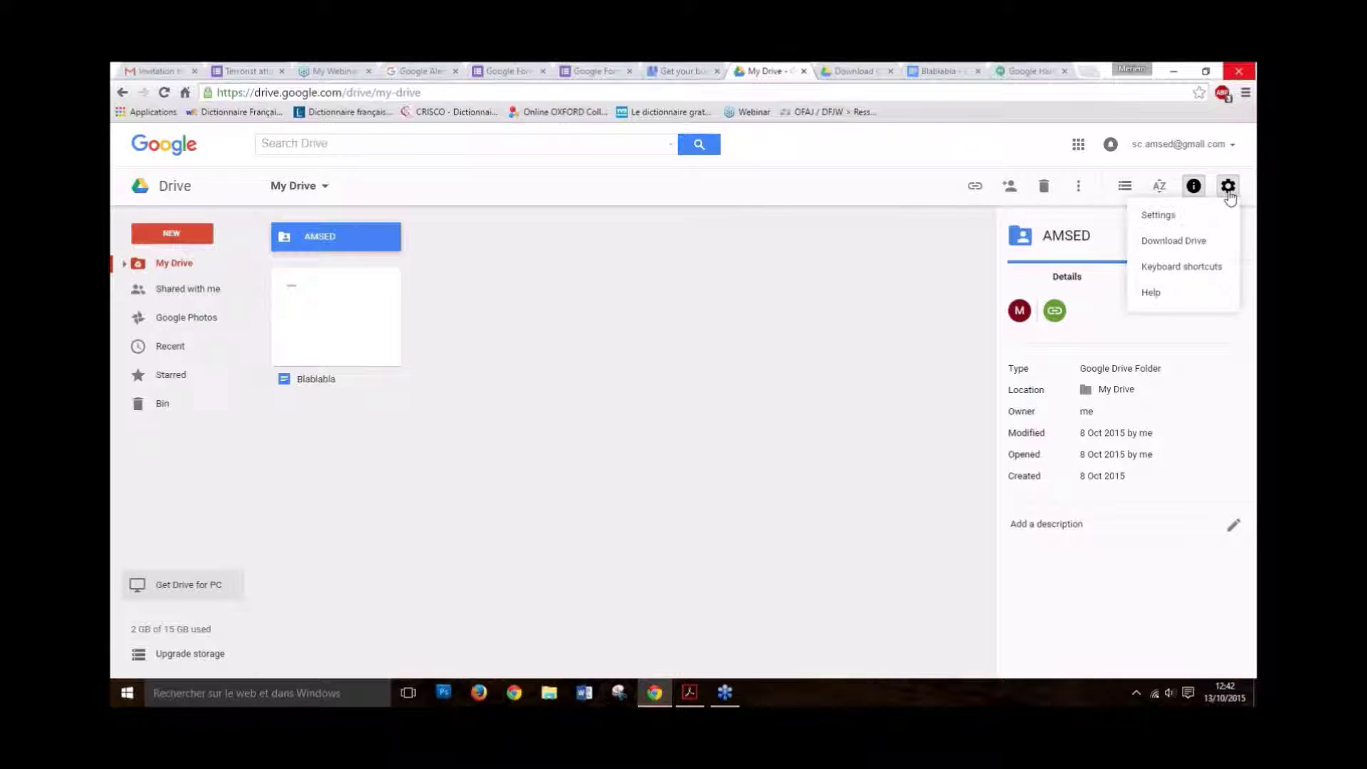
{"action": "left_click", "coordinate": [1192, 187]}
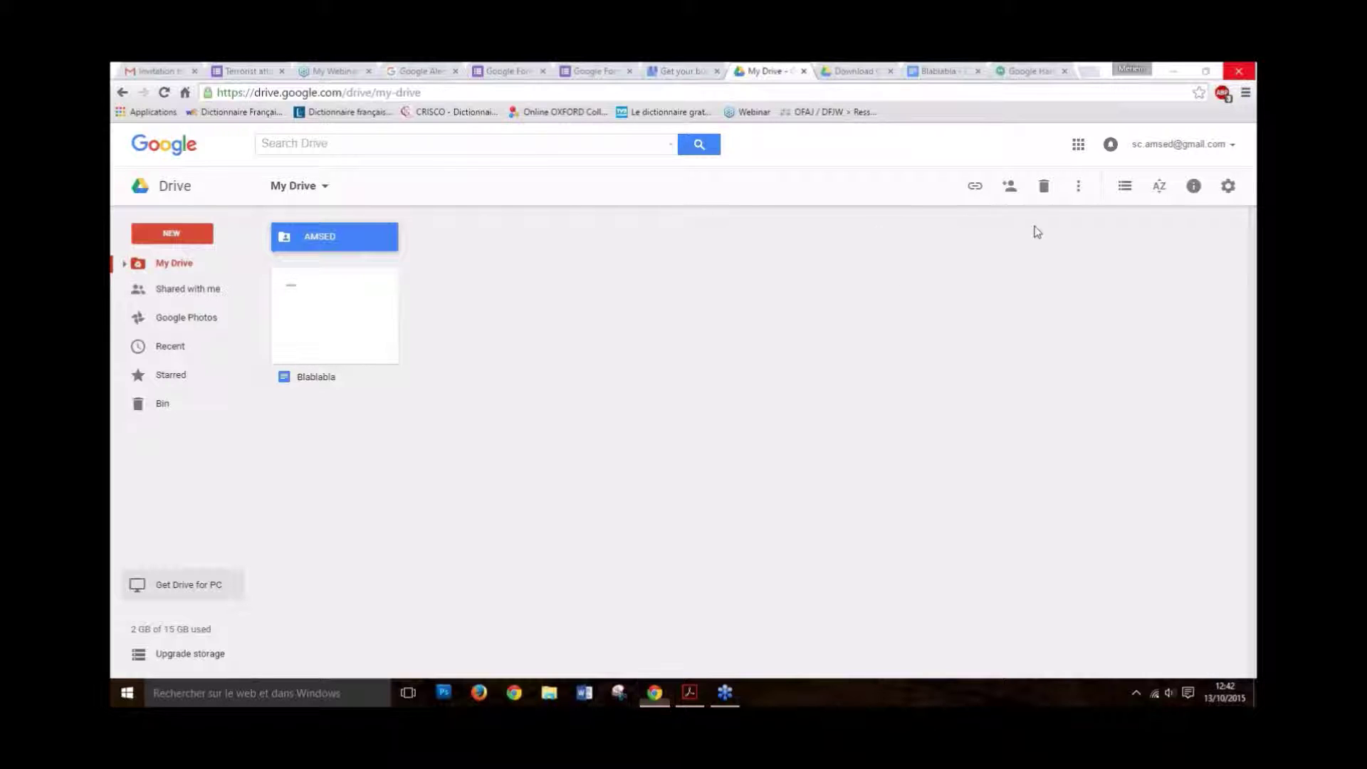
Step: Get the shareable link of the AMSED folder and dismiss it
{"action": "right_click", "coordinate": [373, 241]}
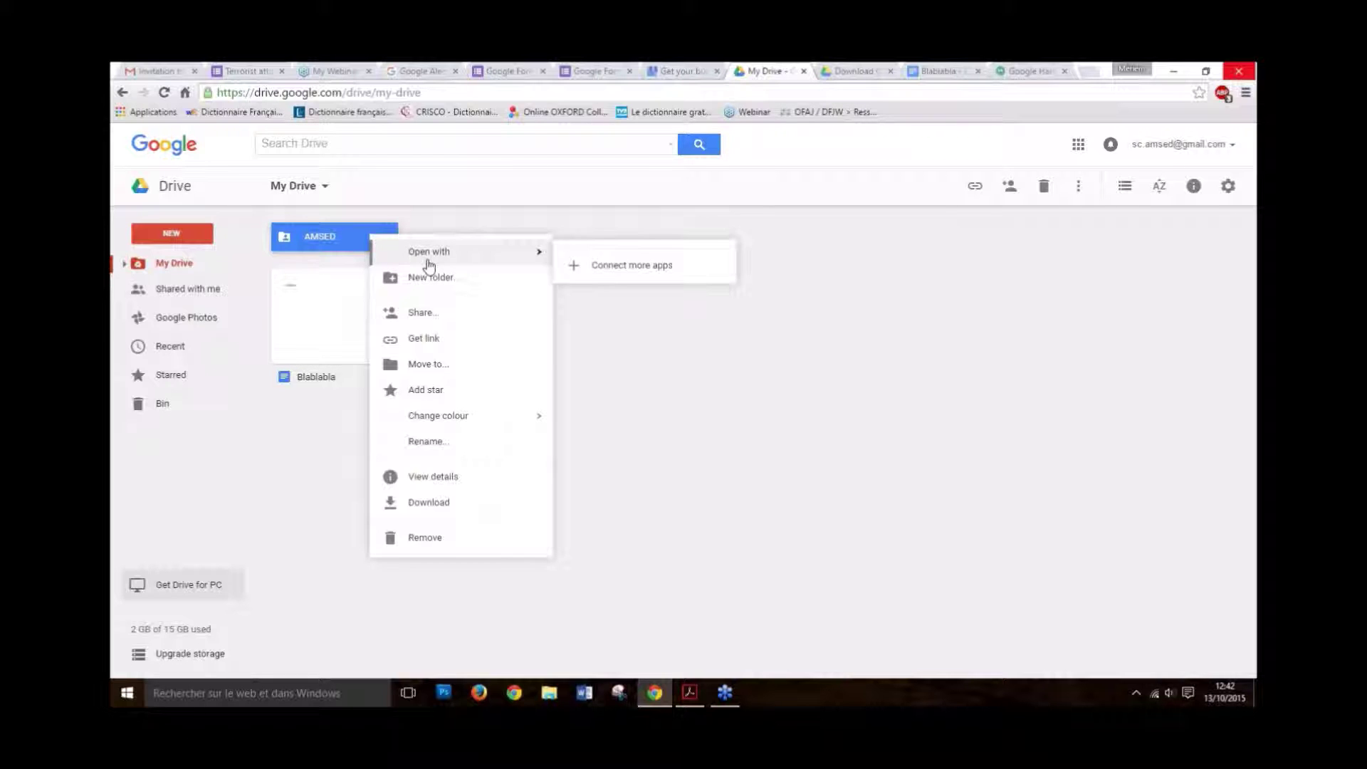
{"action": "mouse_move", "coordinate": [527, 253]}
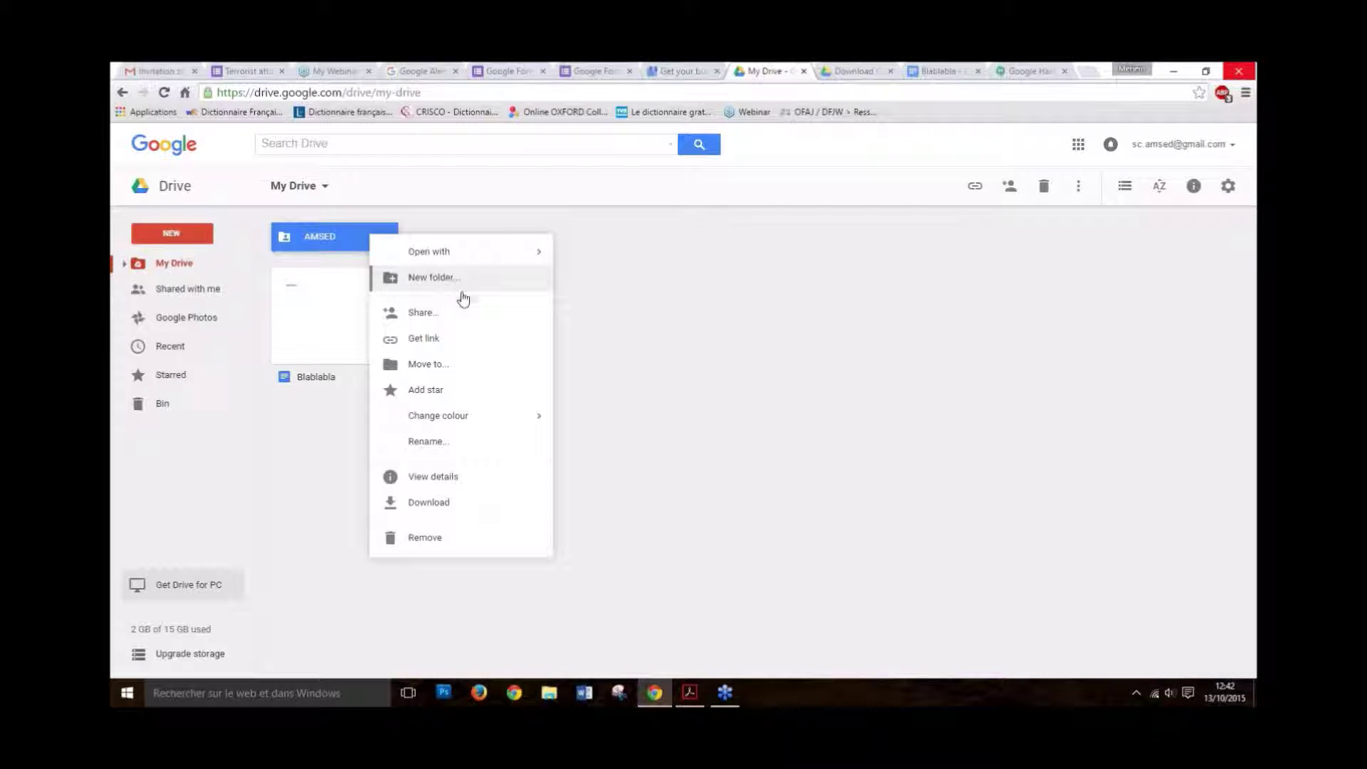
{"action": "left_click", "coordinate": [434, 340]}
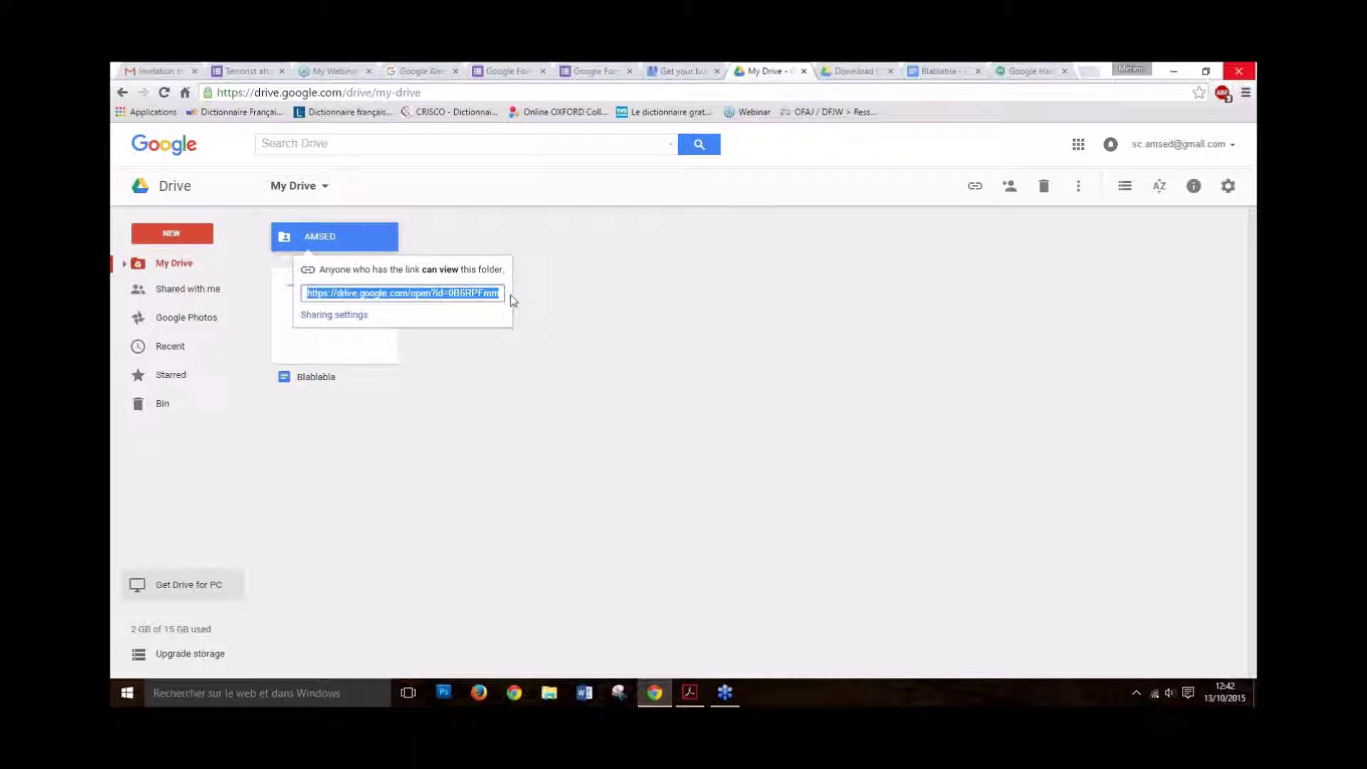
{"action": "left_click", "coordinate": [484, 340]}
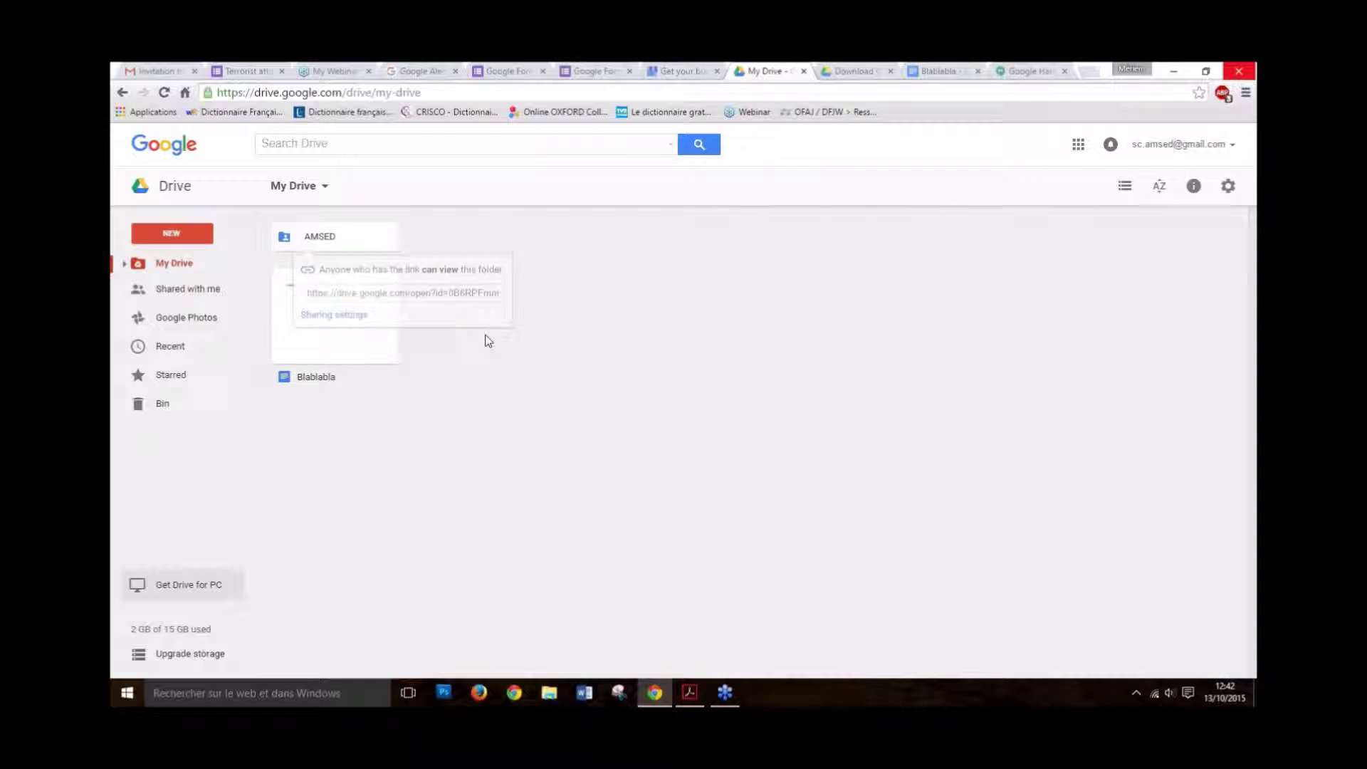
Step: Look through the actions available for the AMSED folder and for the Blablabla document
{"action": "right_click", "coordinate": [348, 243]}
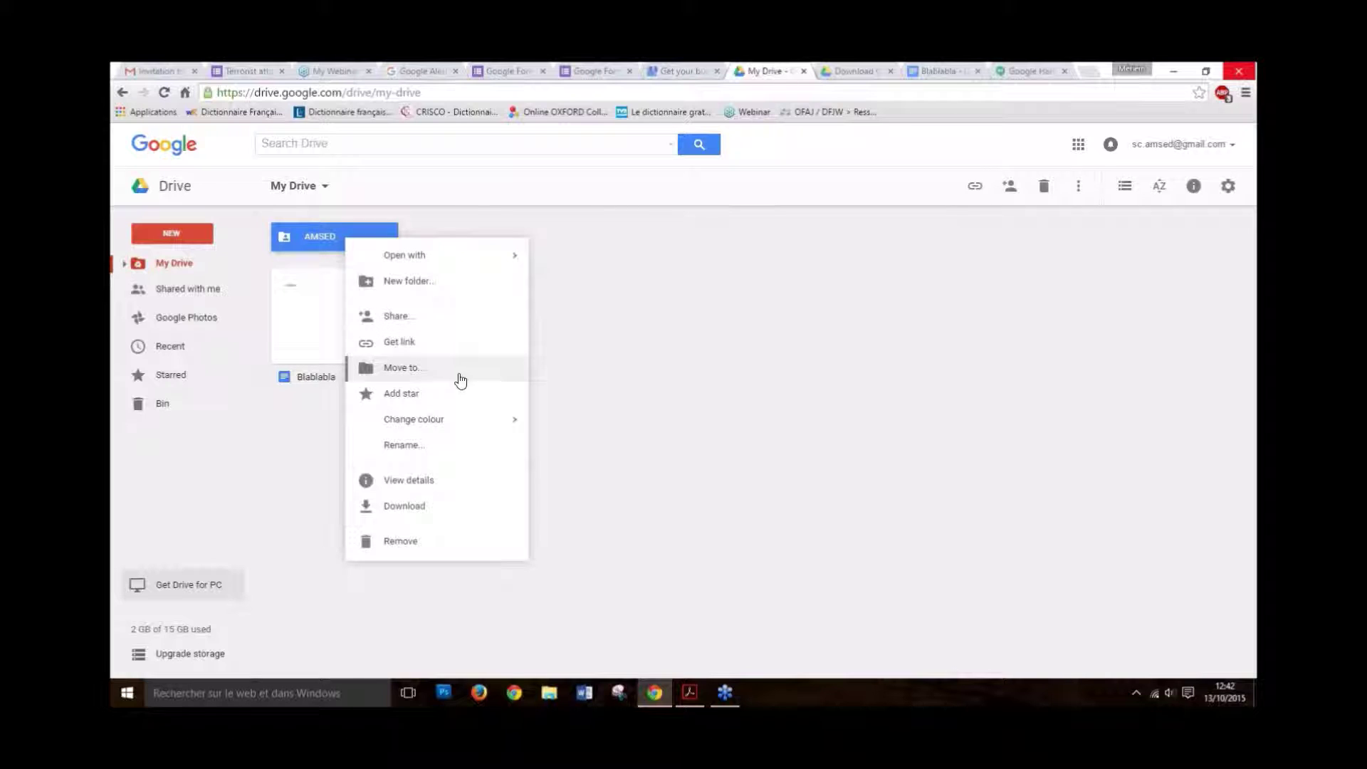
{"action": "mouse_move", "coordinate": [461, 425]}
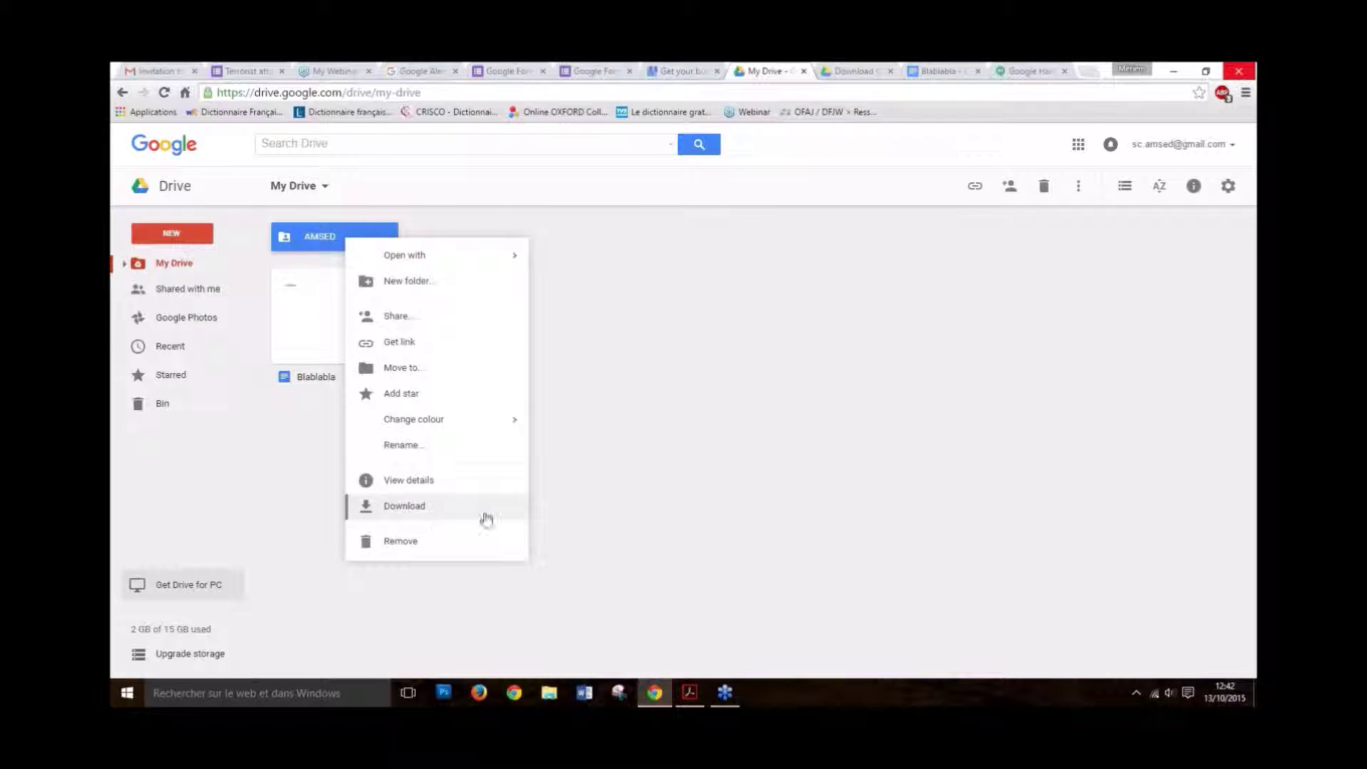
{"action": "left_click", "coordinate": [602, 379]}
{"action": "right_click", "coordinate": [300, 324]}
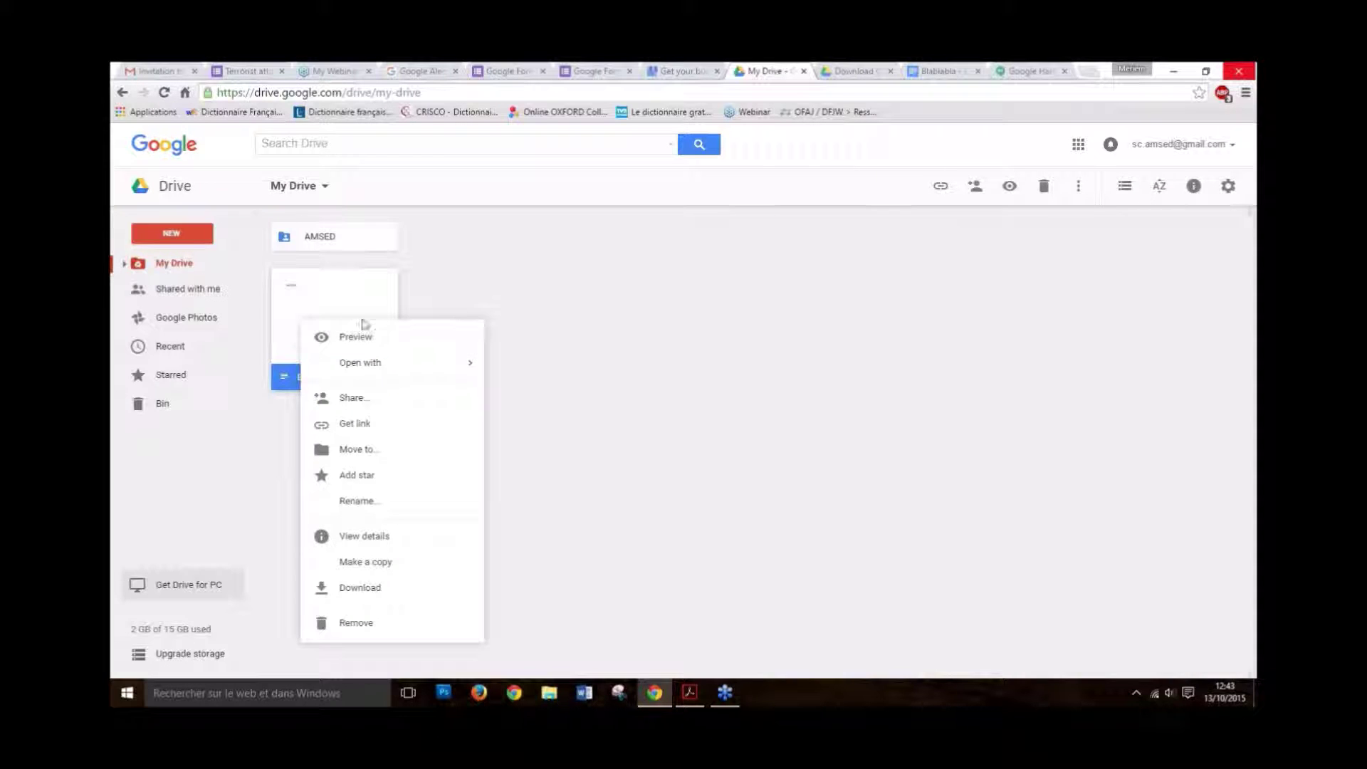
{"action": "left_click", "coordinate": [548, 349]}
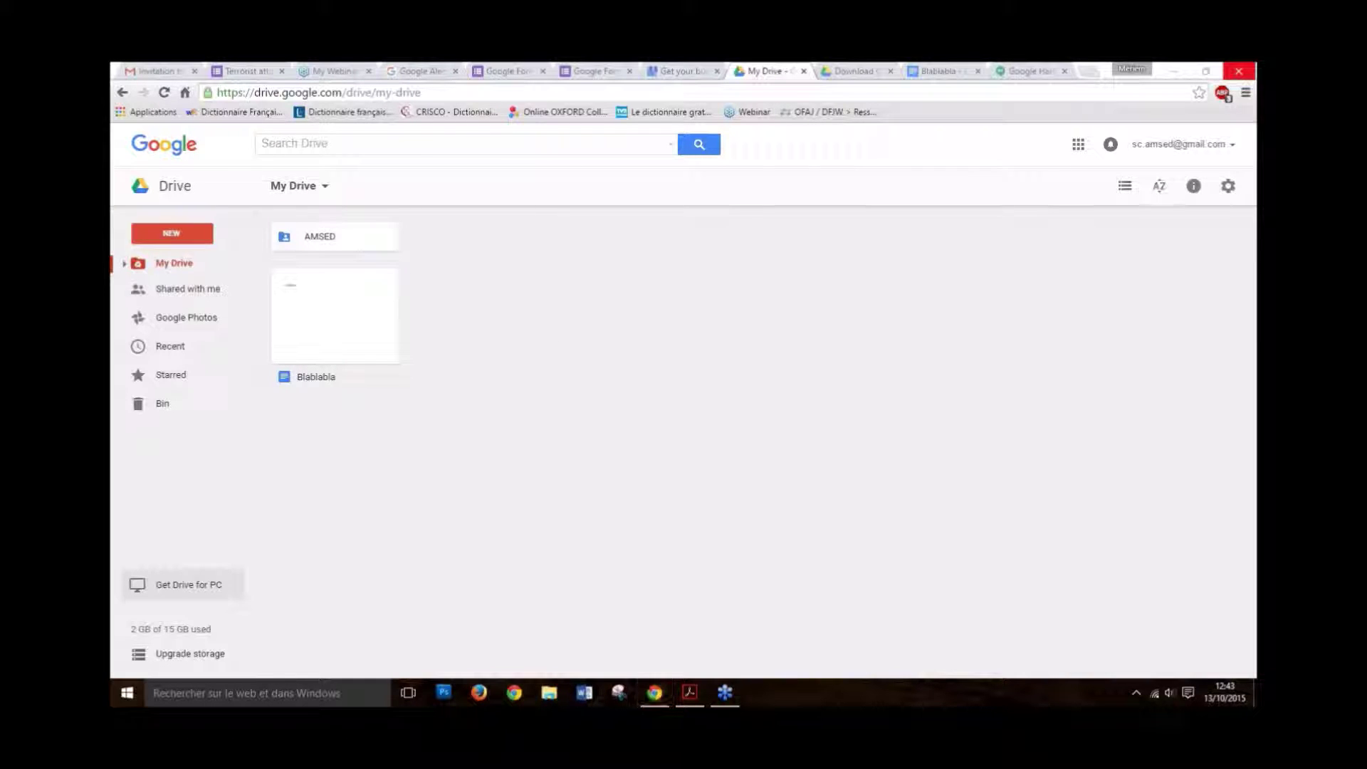
Step: Switch to the Google Tools PDF in Acrobat Reader, skim the Google Drive section to its end, and minimise the window
{"action": "left_click", "coordinate": [677, 693]}
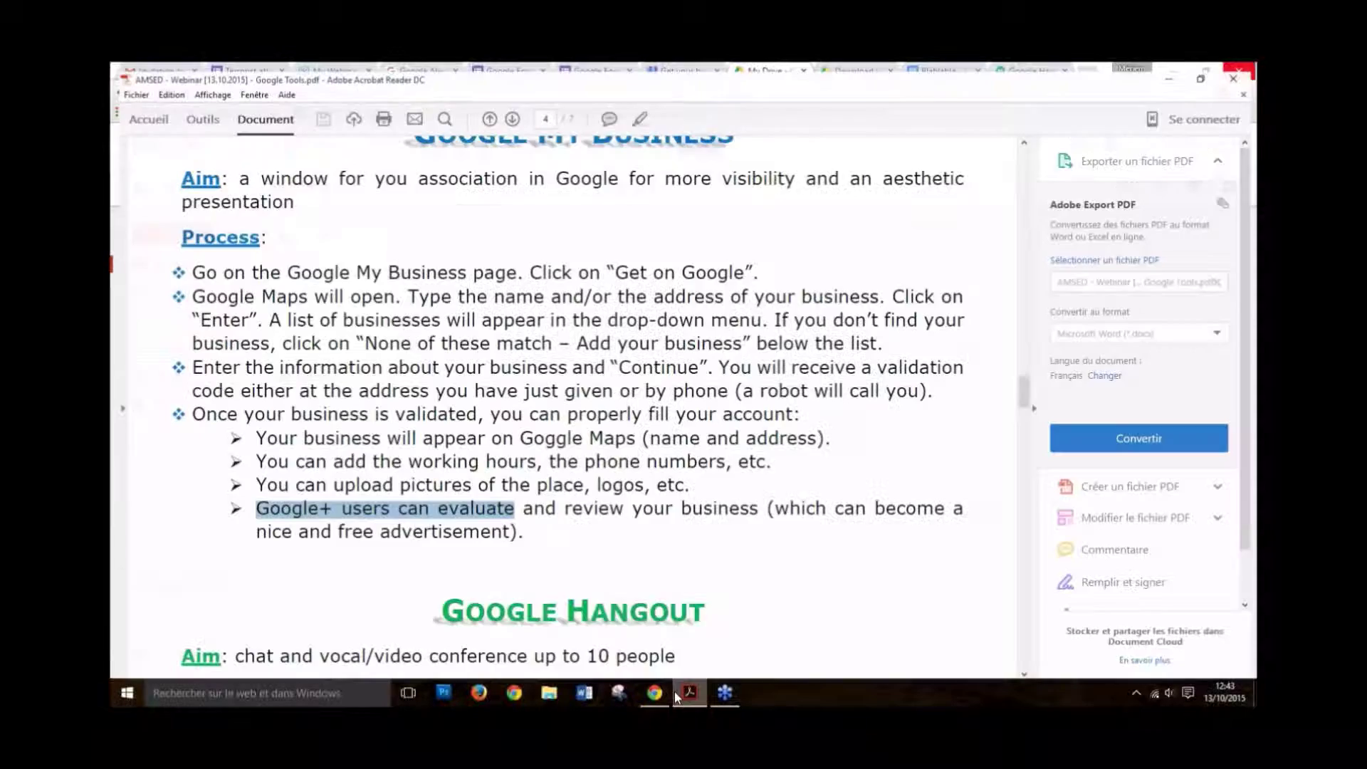
{"action": "scroll", "coordinate": [423, 634], "scroll_direction": "down", "scroll_amount": 15}
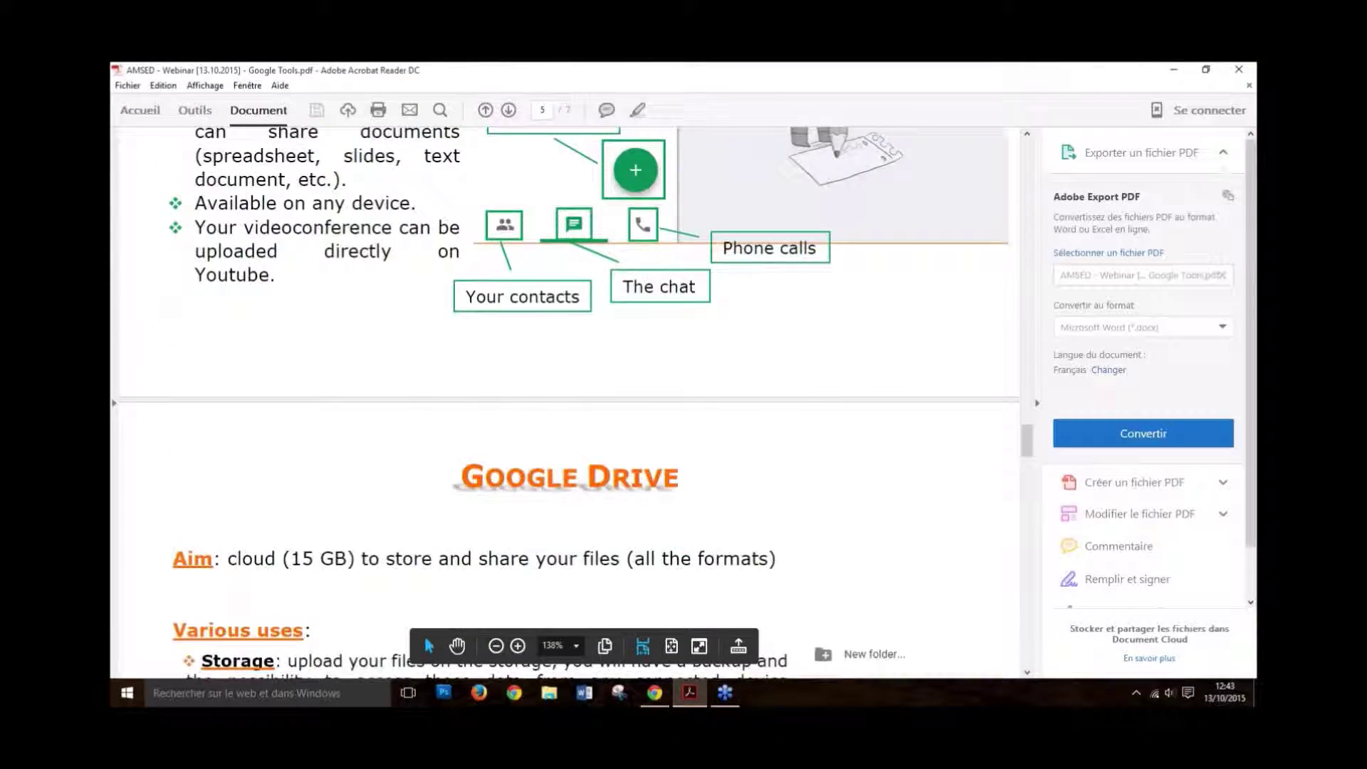
{"action": "scroll", "coordinate": [425, 634], "scroll_direction": "down", "scroll_amount": 8}
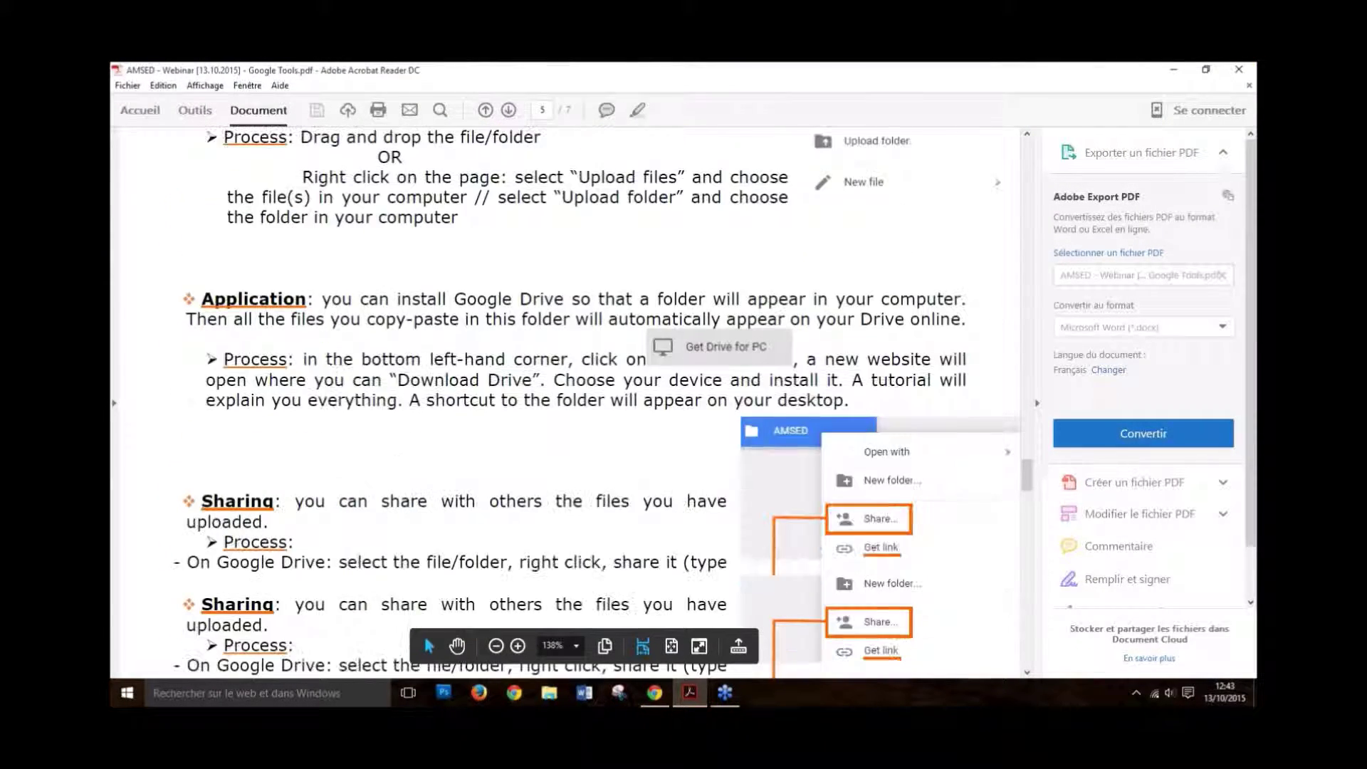
{"action": "scroll", "coordinate": [489, 391], "scroll_direction": "down", "scroll_amount": 12}
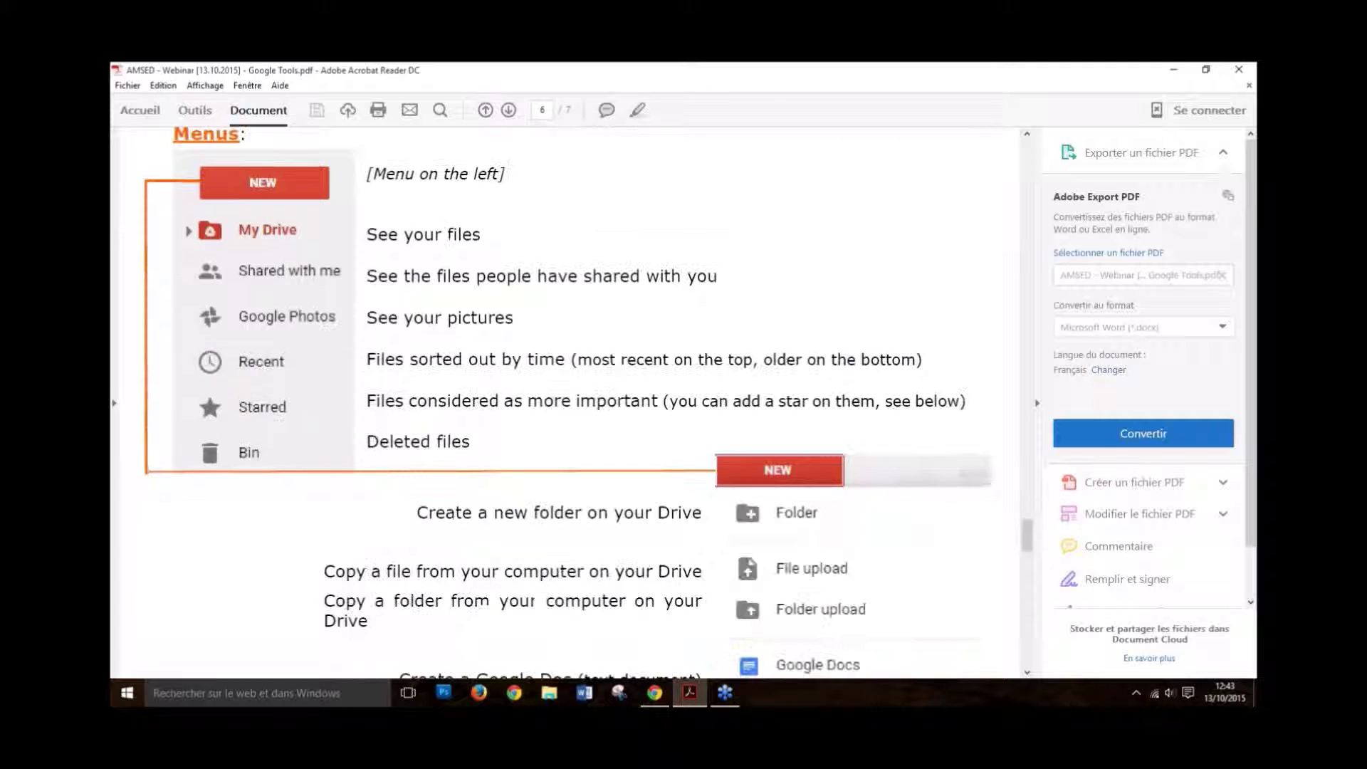
{"action": "scroll", "coordinate": [413, 370], "scroll_direction": "down", "scroll_amount": 4}
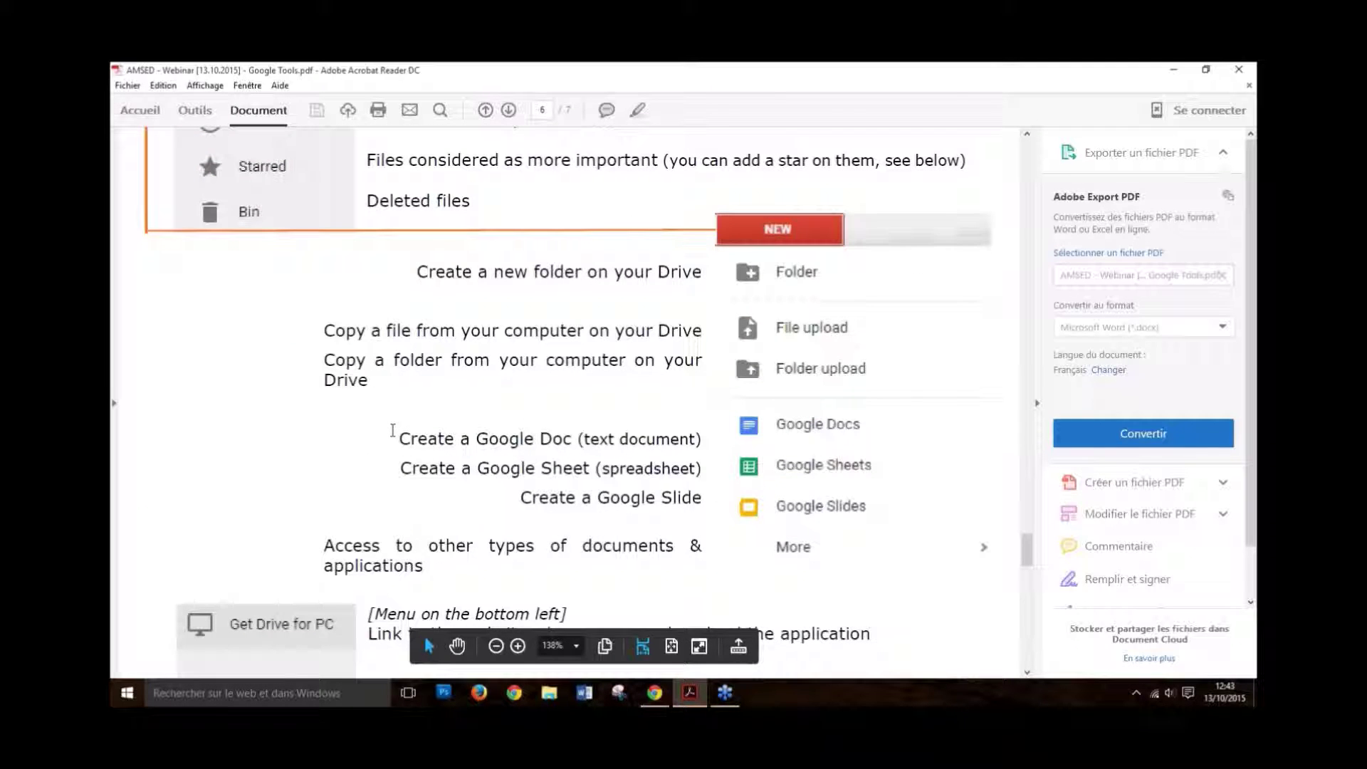
{"action": "scroll", "coordinate": [392, 430], "scroll_direction": "down", "scroll_amount": 6}
{"action": "scroll", "coordinate": [407, 414], "scroll_direction": "down", "scroll_amount": 10}
{"action": "scroll", "coordinate": [418, 437], "scroll_direction": "down", "scroll_amount": 5}
{"action": "scroll", "coordinate": [418, 436], "scroll_direction": "up", "scroll_amount": 12}
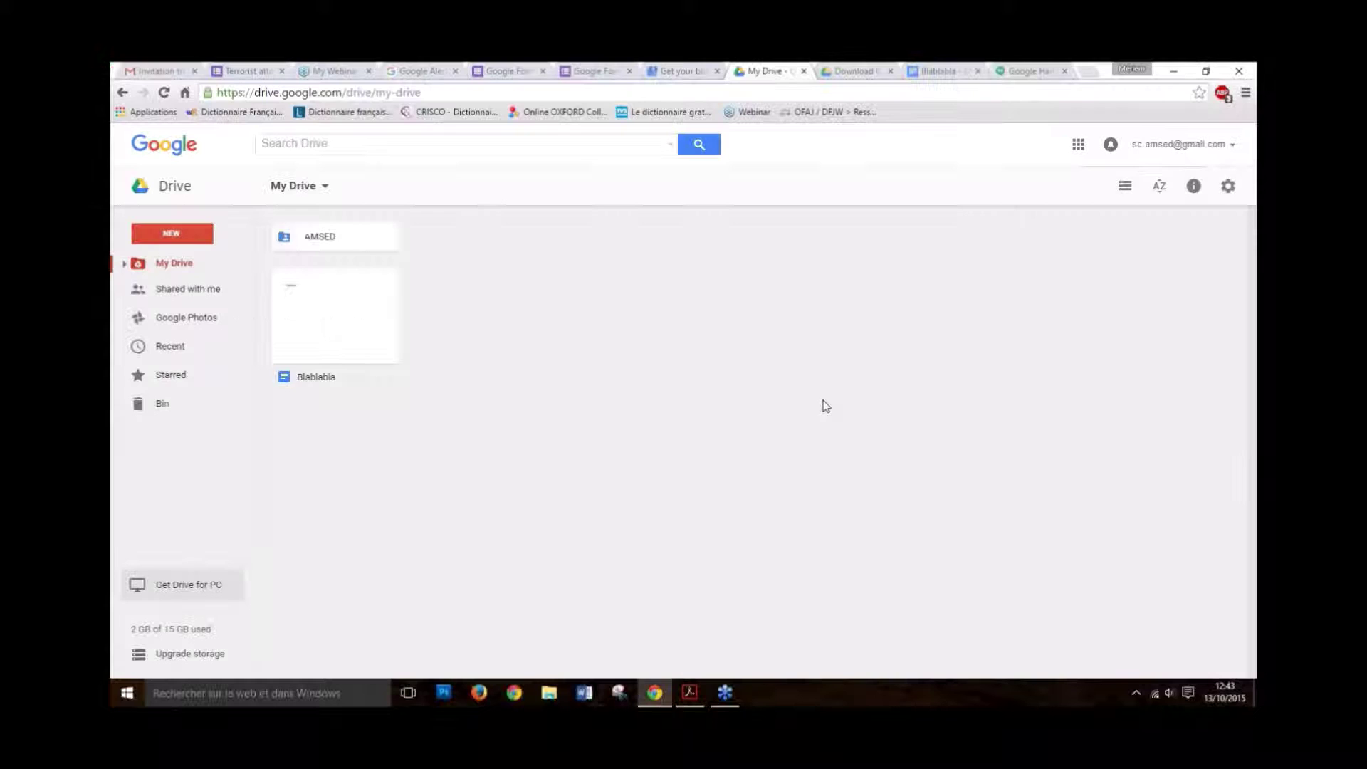
{"action": "left_click", "coordinate": [1174, 70]}
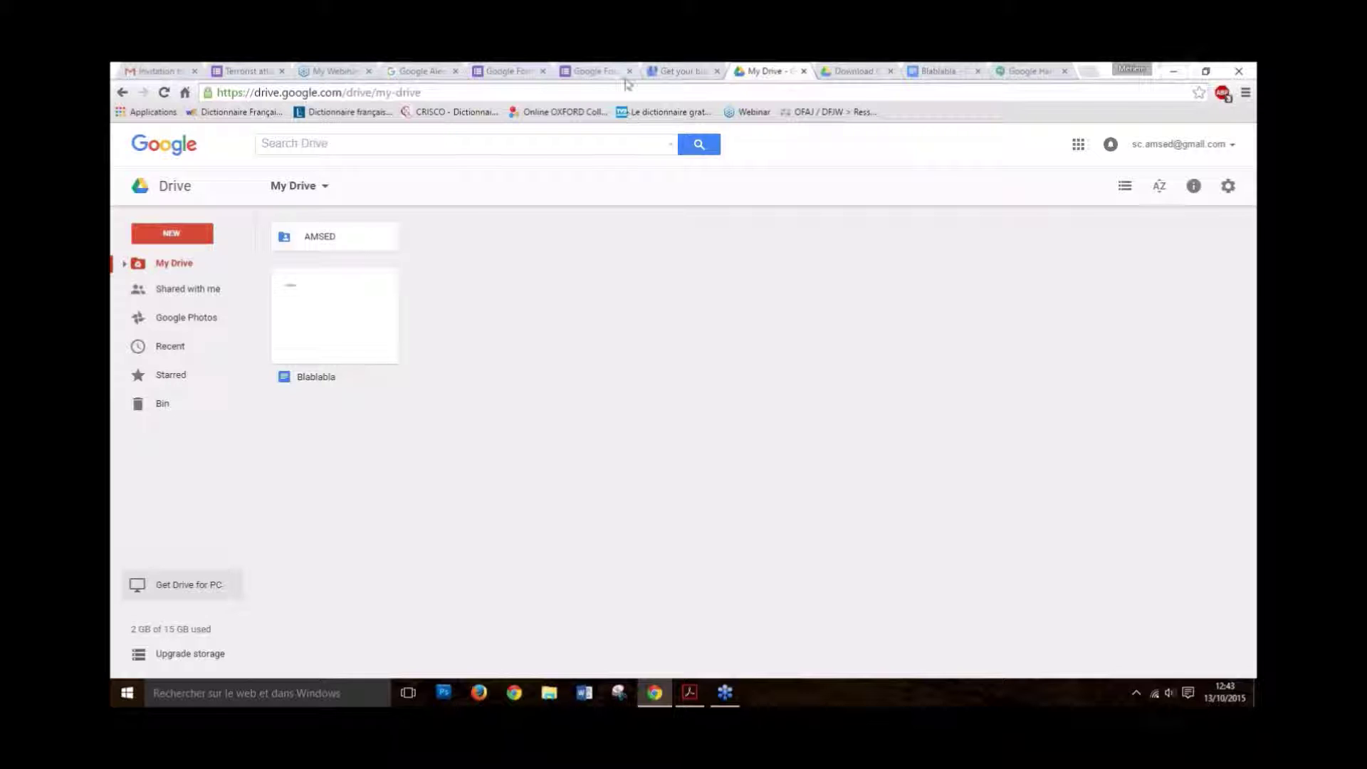
Step: Open the Google Hangouts page in Chrome, check the browser's user profile switcher, and close it
{"action": "left_click", "coordinate": [1031, 71]}
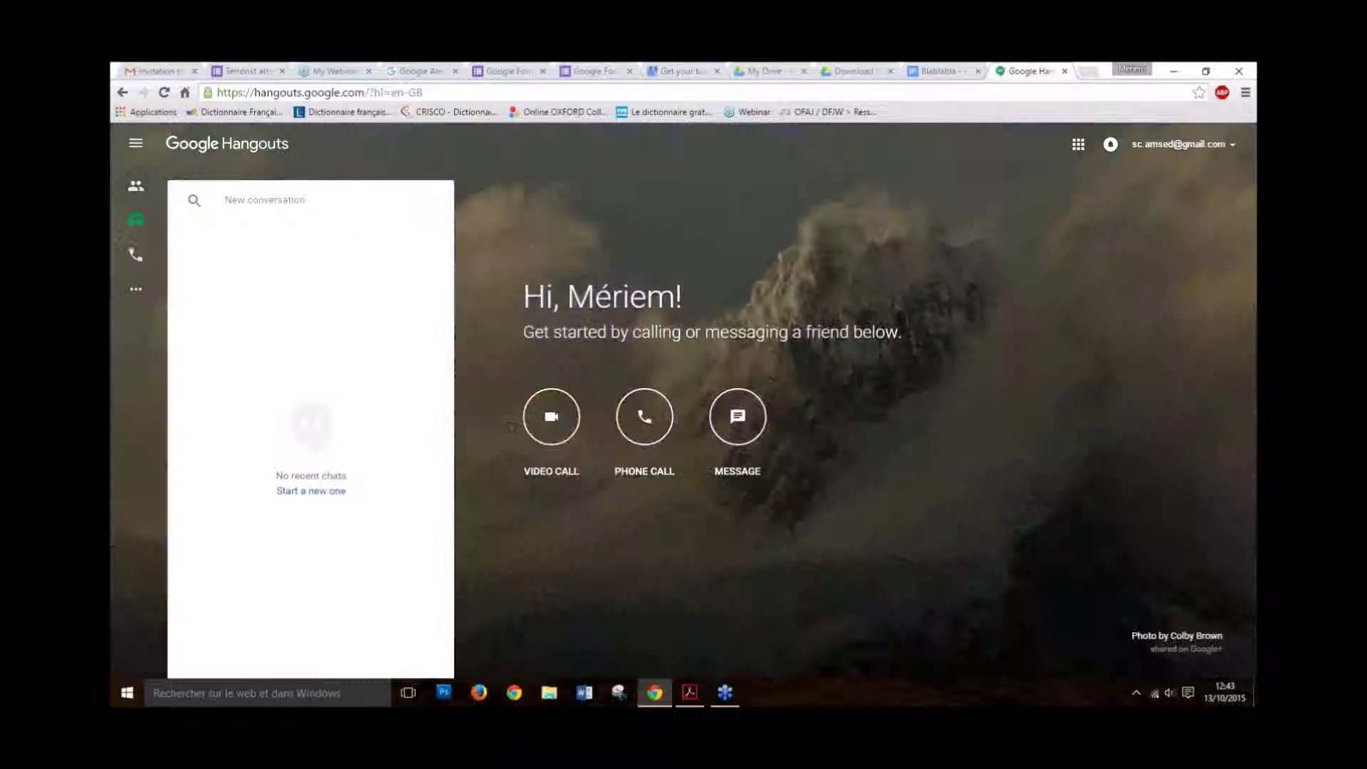
{"action": "left_click", "coordinate": [1138, 68]}
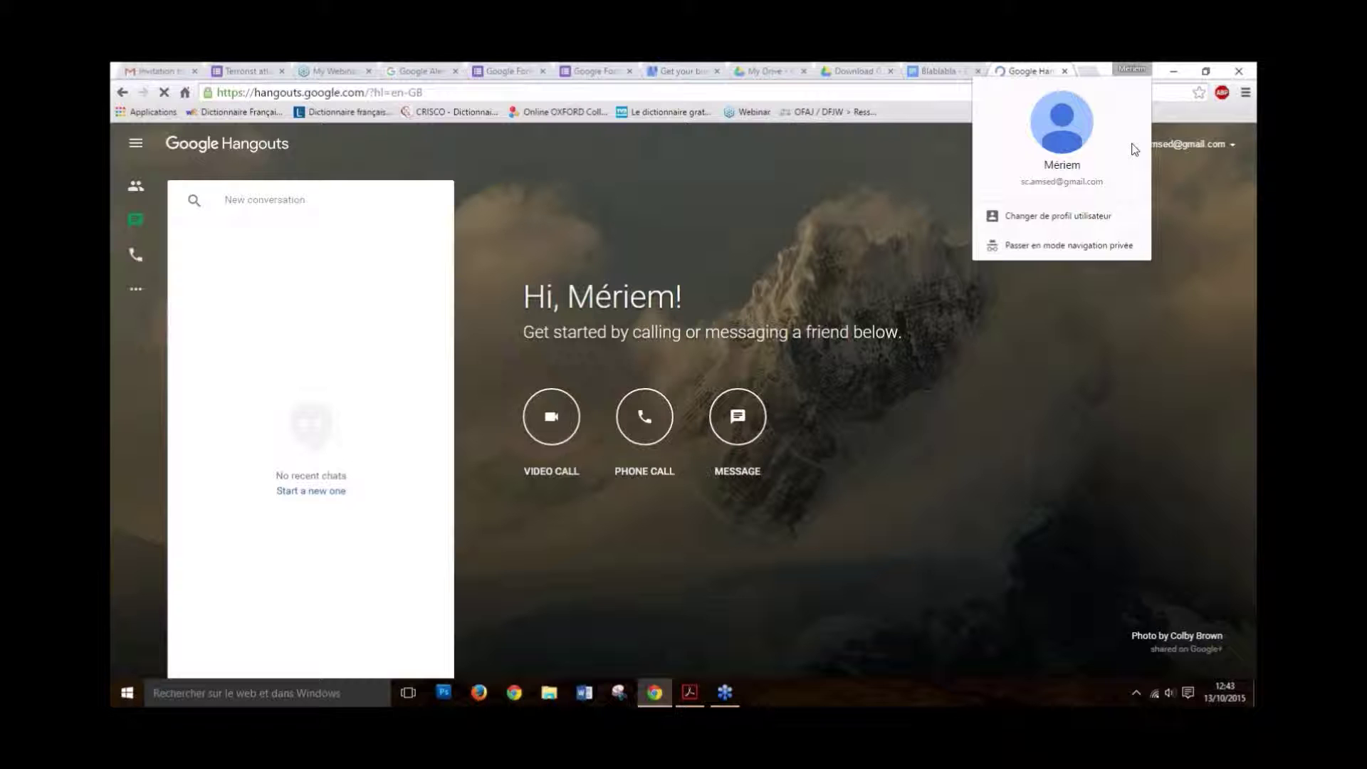
{"action": "left_click", "coordinate": [1161, 246]}
{"action": "left_click", "coordinate": [1132, 68]}
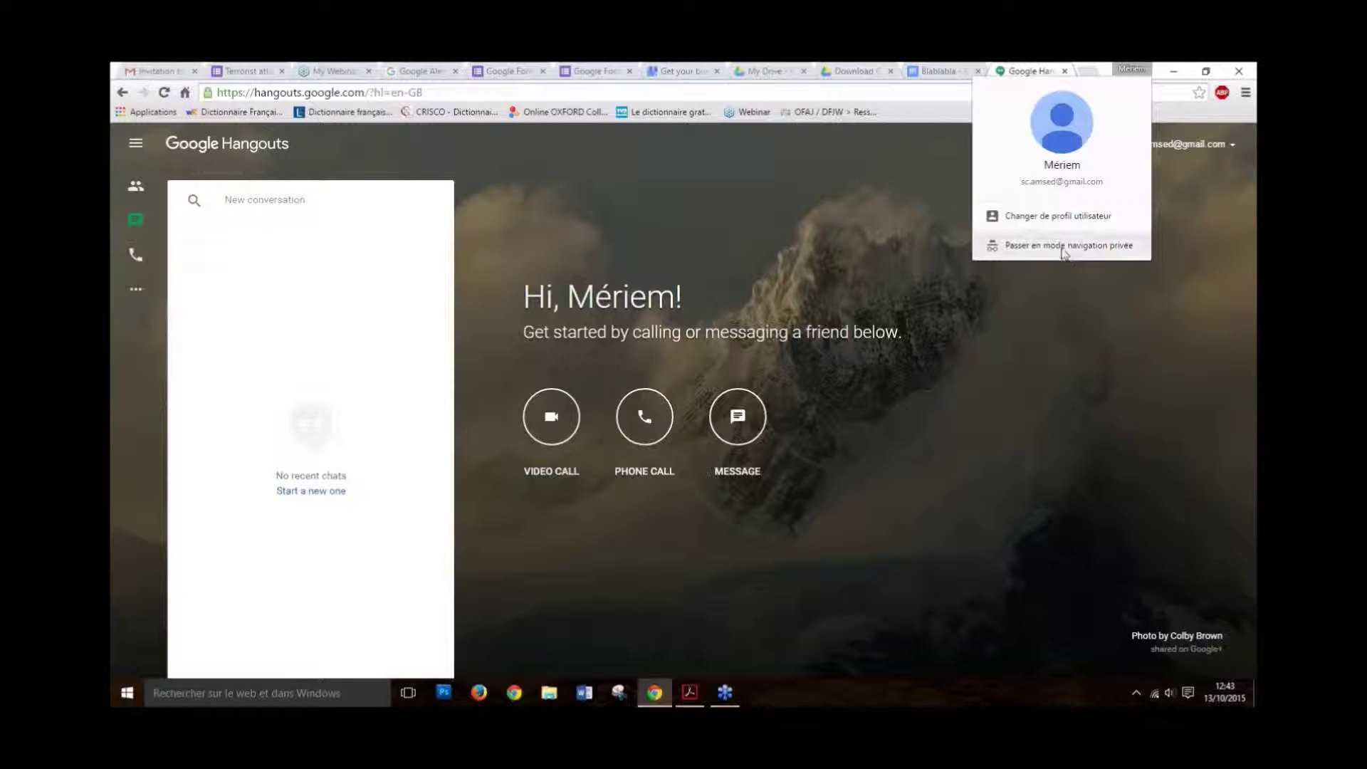
{"action": "left_click", "coordinate": [1059, 218]}
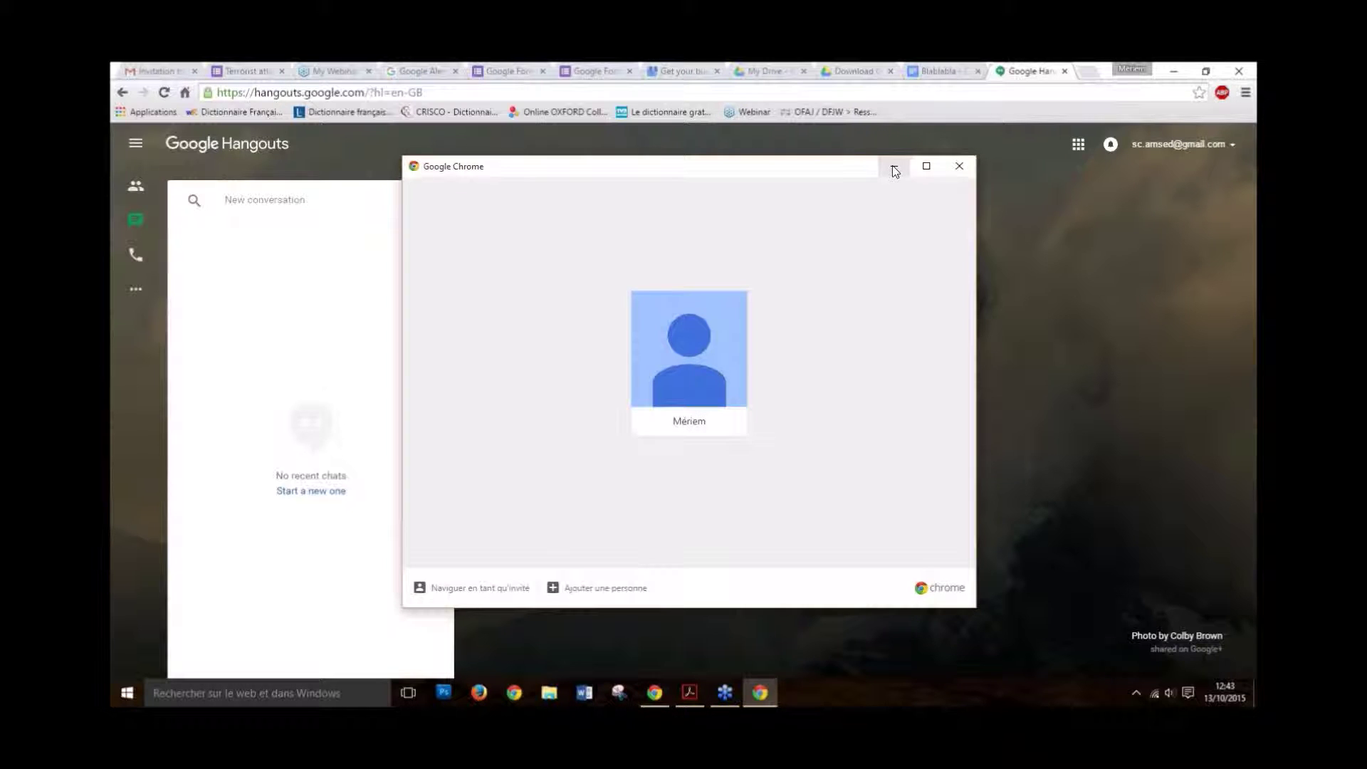
{"action": "left_click", "coordinate": [960, 168]}
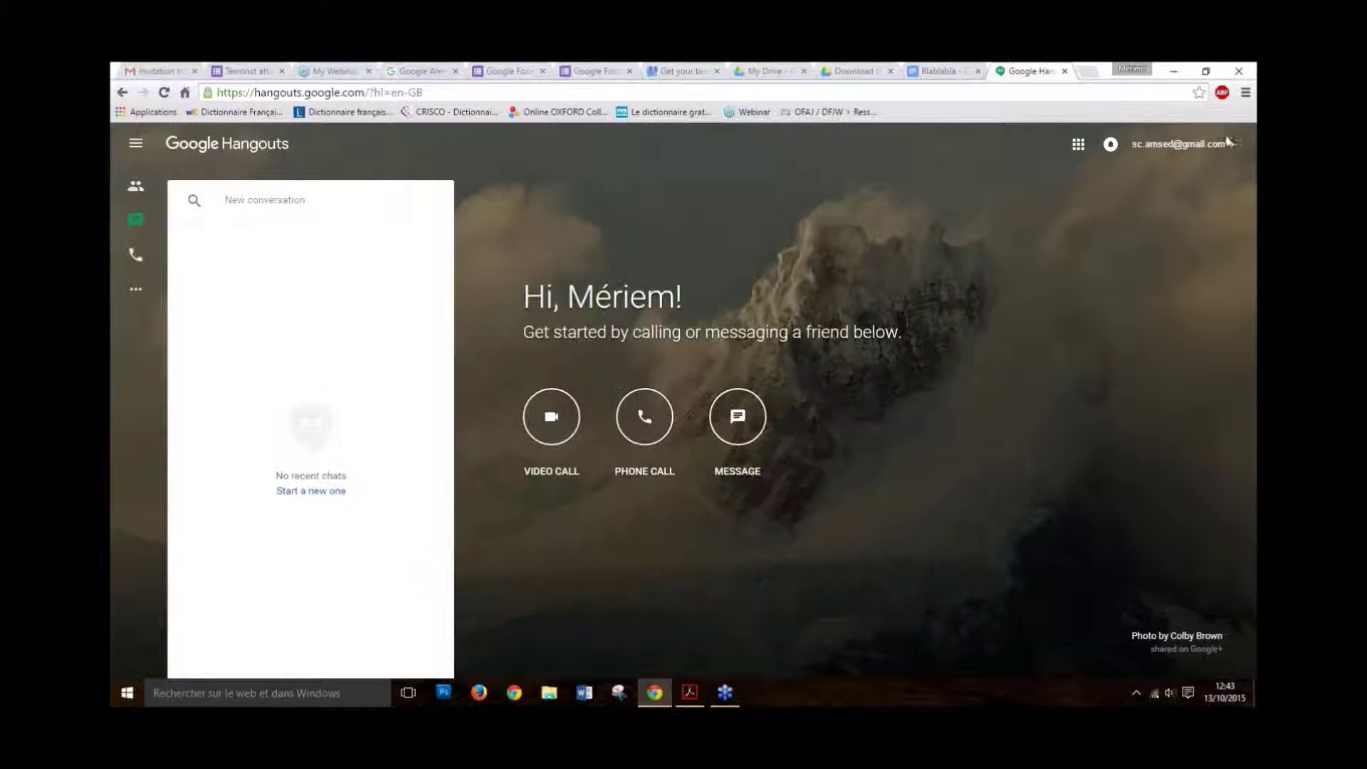
Step: Sign out of the Google account from the Hangouts page
{"action": "left_click", "coordinate": [1230, 145]}
{"action": "left_click", "coordinate": [1213, 281]}
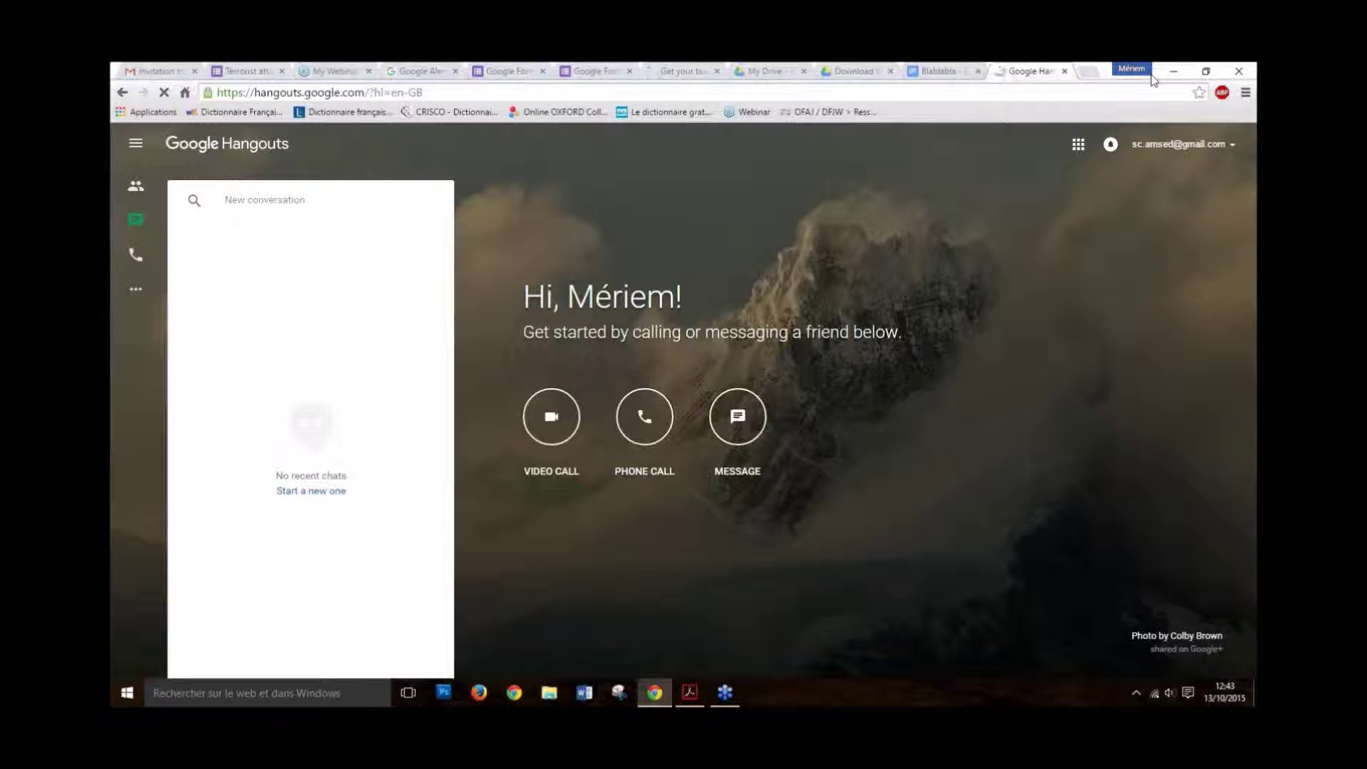
Step: Bring up the Google Tools PDF in Acrobat Reader, scroll back through its final pages, and minimise it
{"action": "left_click", "coordinate": [690, 693]}
{"action": "scroll", "coordinate": [762, 473], "scroll_direction": "up", "scroll_amount": 10}
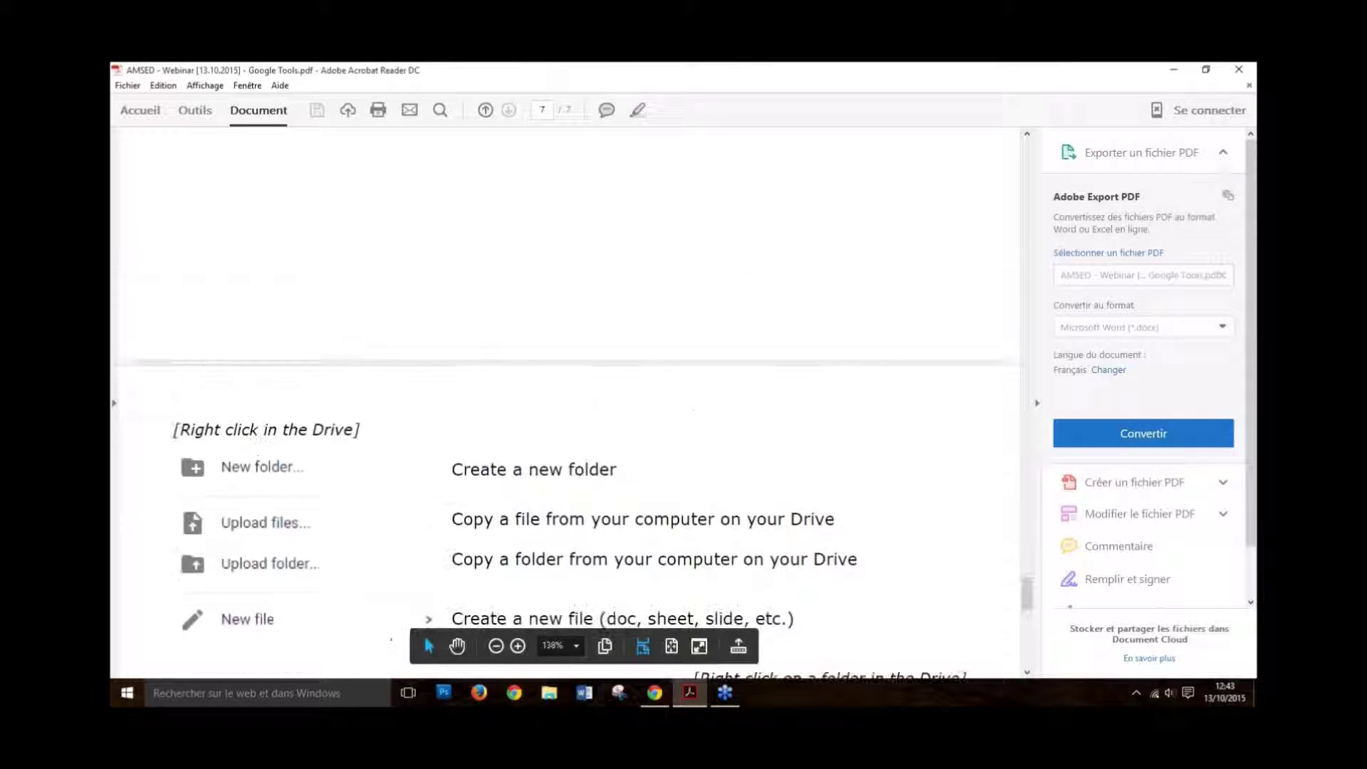
{"action": "left_click", "coordinate": [1174, 70]}
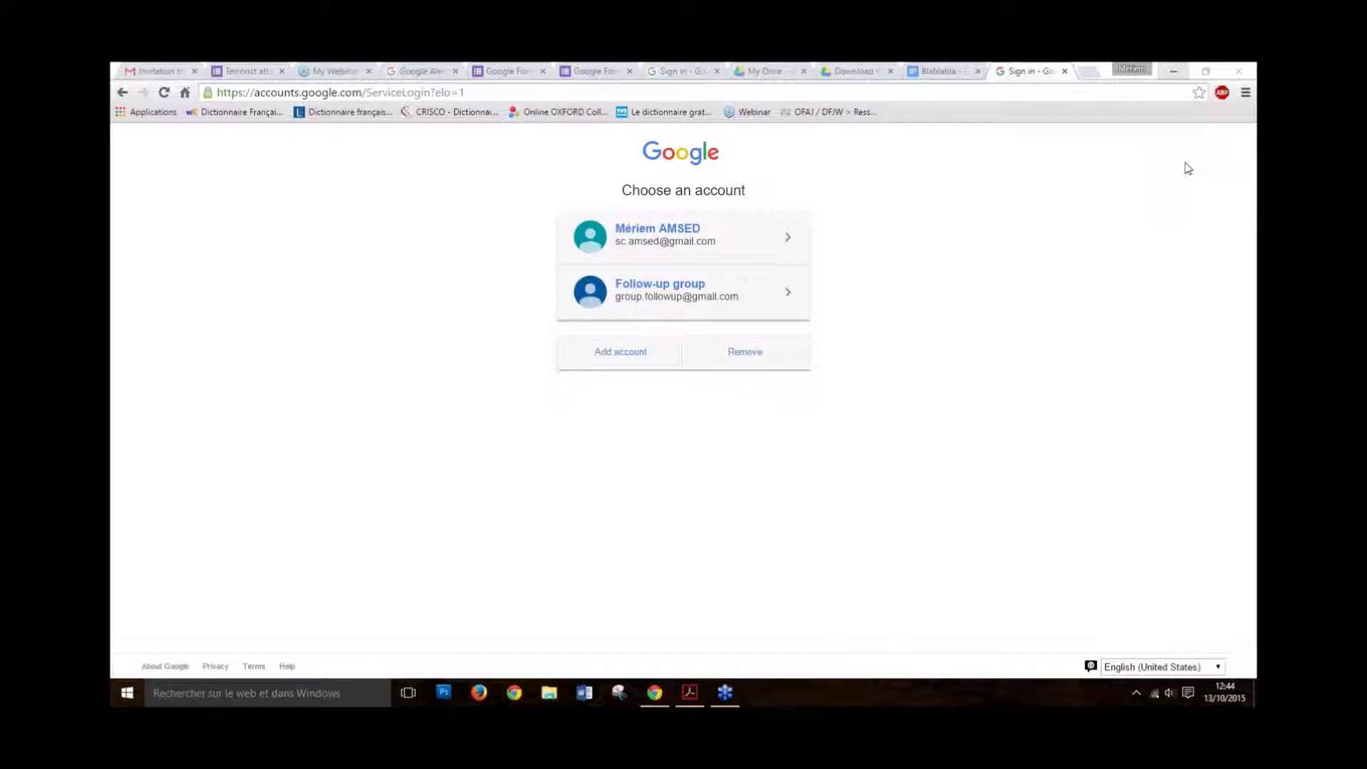
Step: Close the Blablabla document and the Google sign-in page beside it in Chrome
{"action": "left_click", "coordinate": [942, 72]}
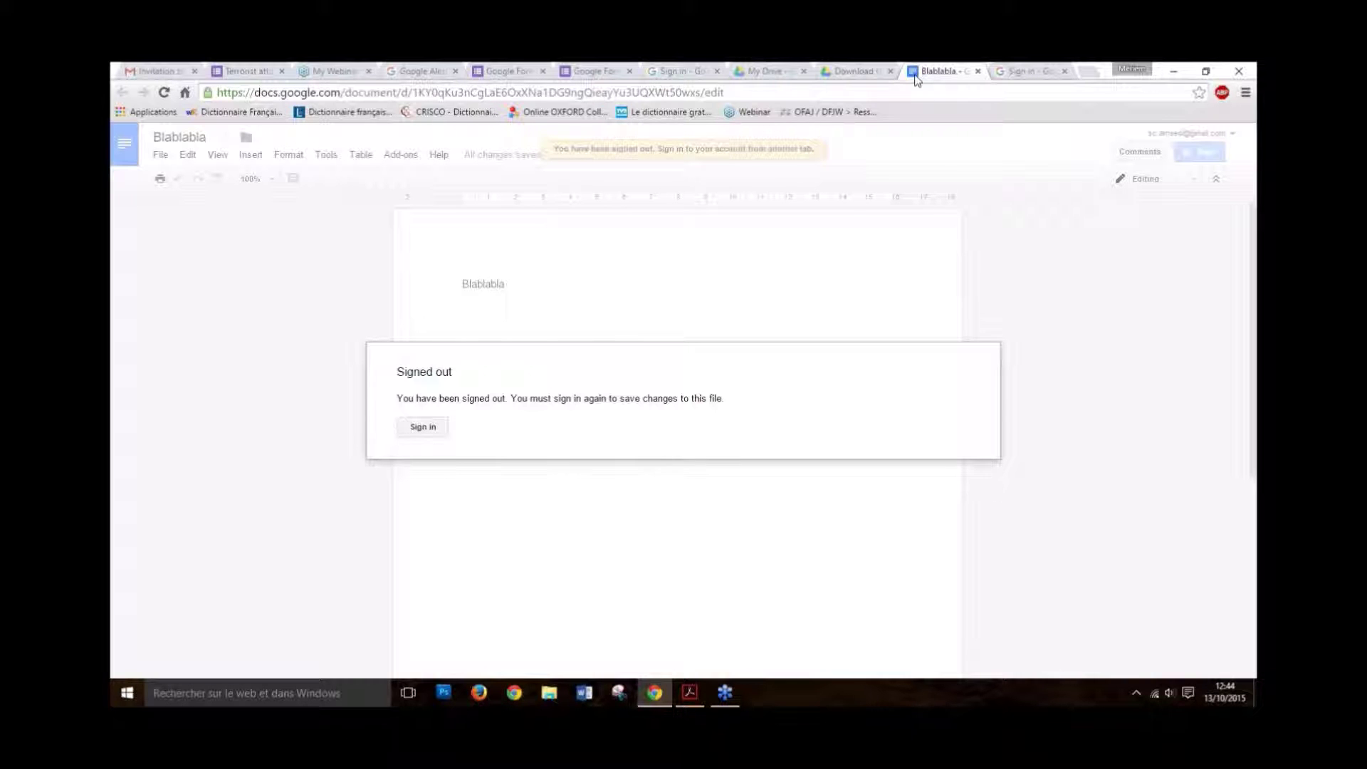
{"action": "left_click", "coordinate": [978, 72]}
{"action": "left_click", "coordinate": [978, 72]}
Step: Search the web for "hangout" in a new browser tab
{"action": "left_click", "coordinate": [1000, 71]}
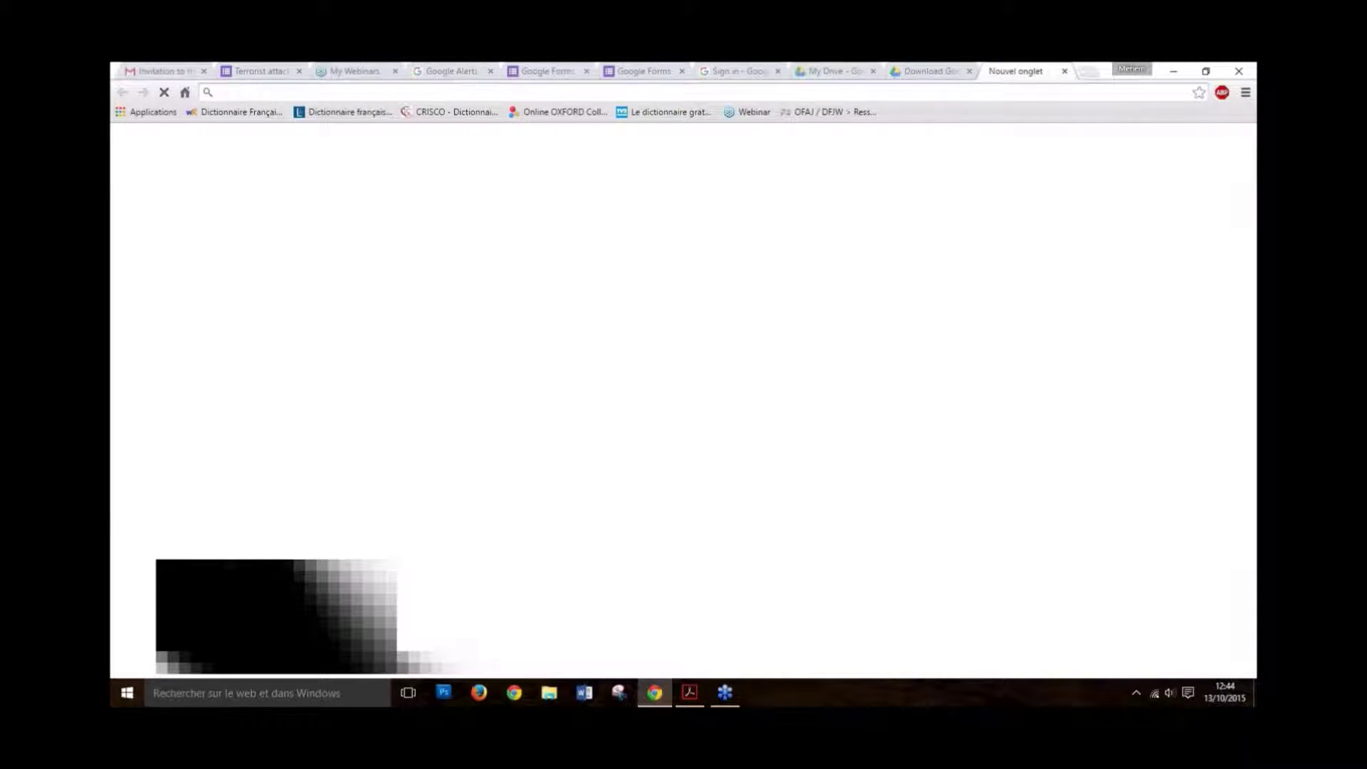
{"action": "type", "text": "hangout"}
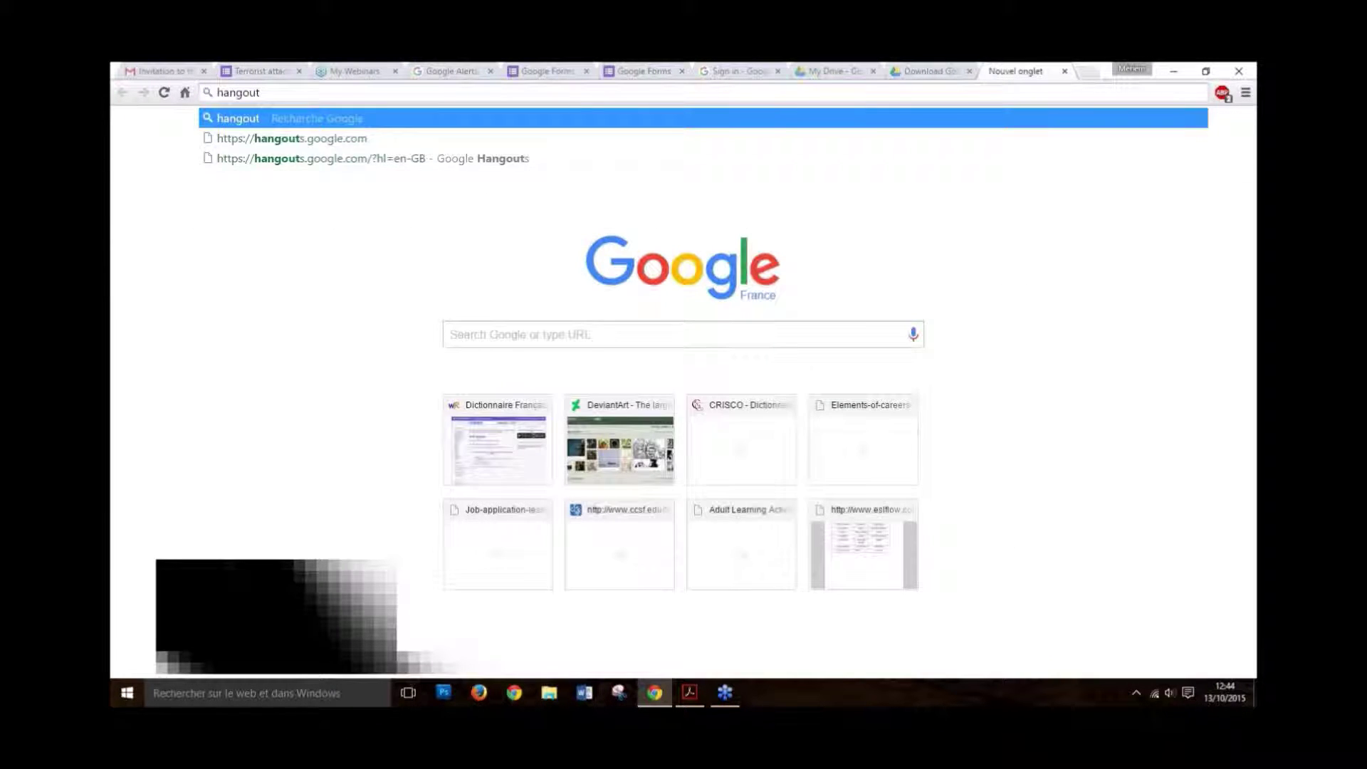
{"action": "key", "text": "Return"}
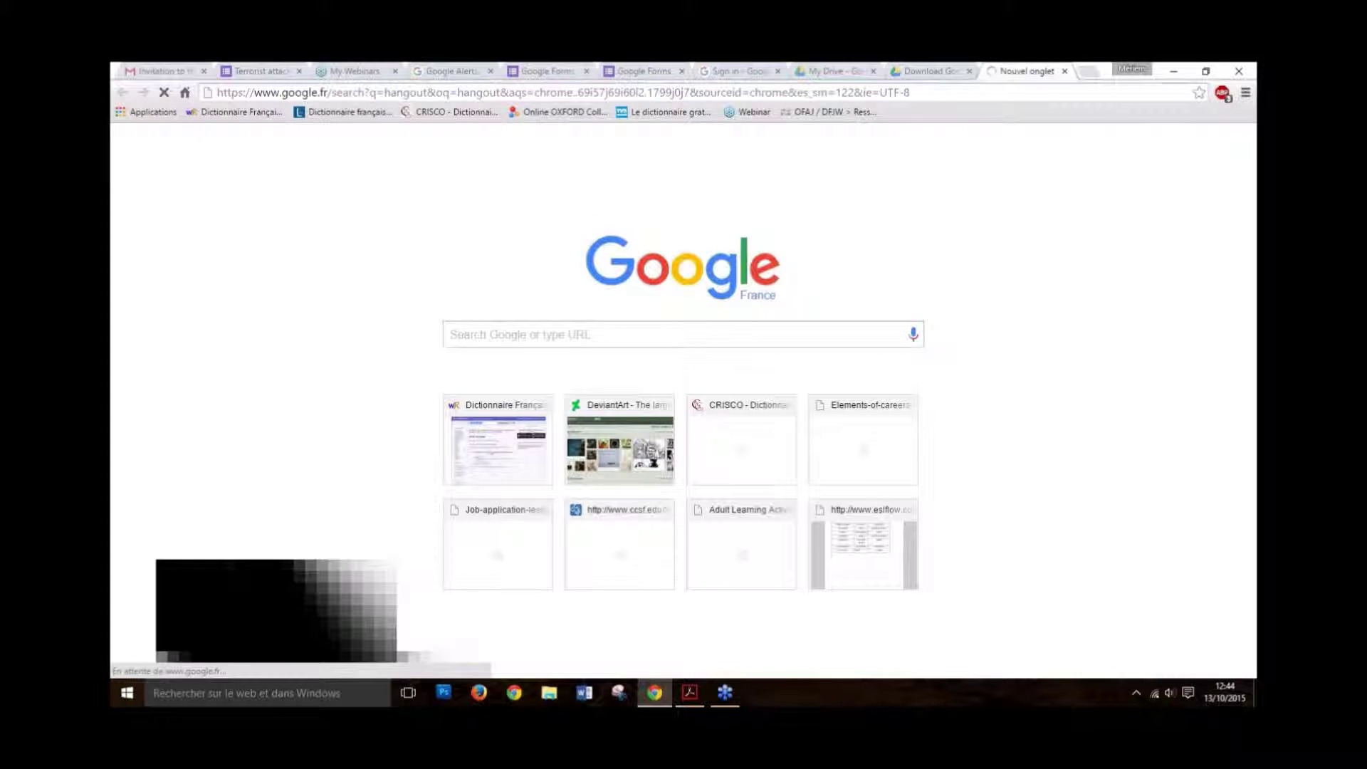
Step: Close the Google Alerts, Google Forms, sign-in, My Drive, Drive download and terrorist attacks form pages
{"action": "left_click", "coordinate": [489, 72]}
{"action": "left_click", "coordinate": [486, 74]}
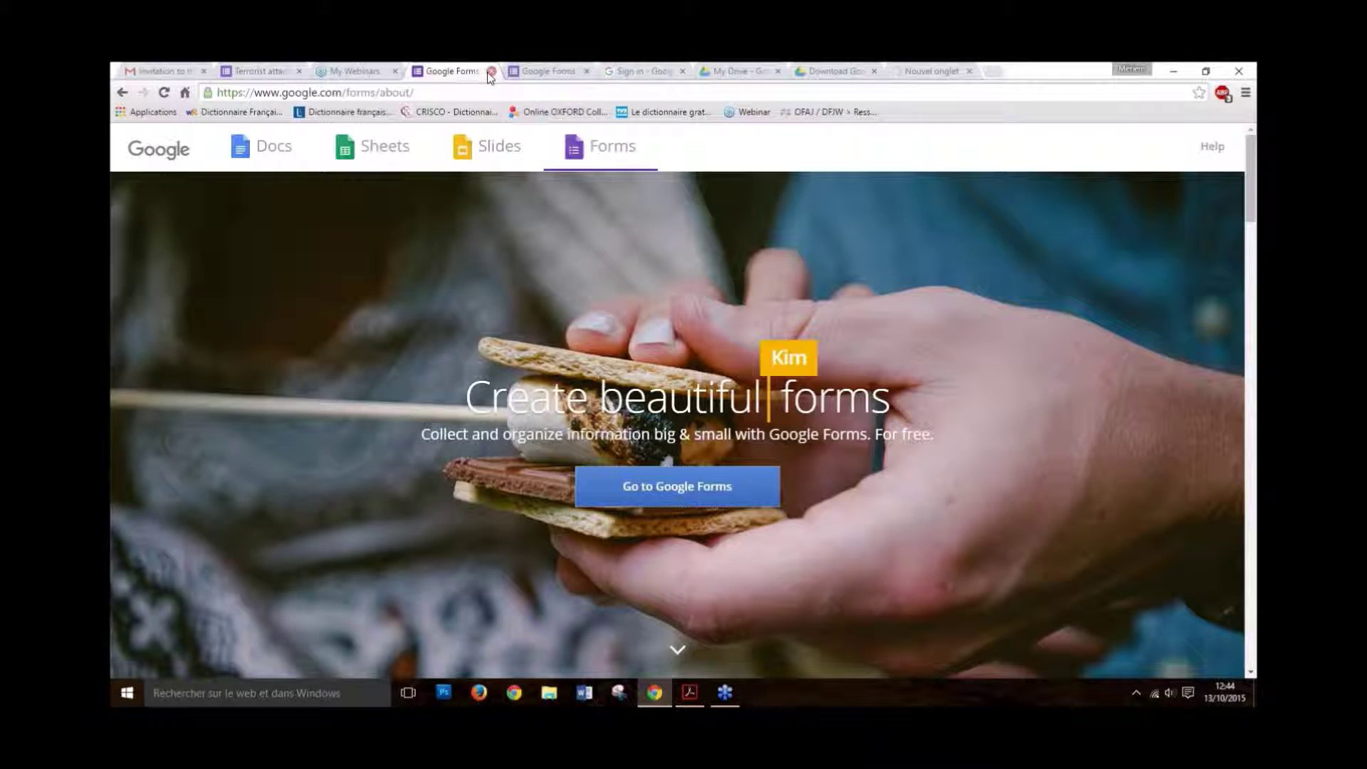
{"action": "left_click", "coordinate": [489, 73]}
{"action": "left_click", "coordinate": [491, 74]}
{"action": "left_click", "coordinate": [491, 72]}
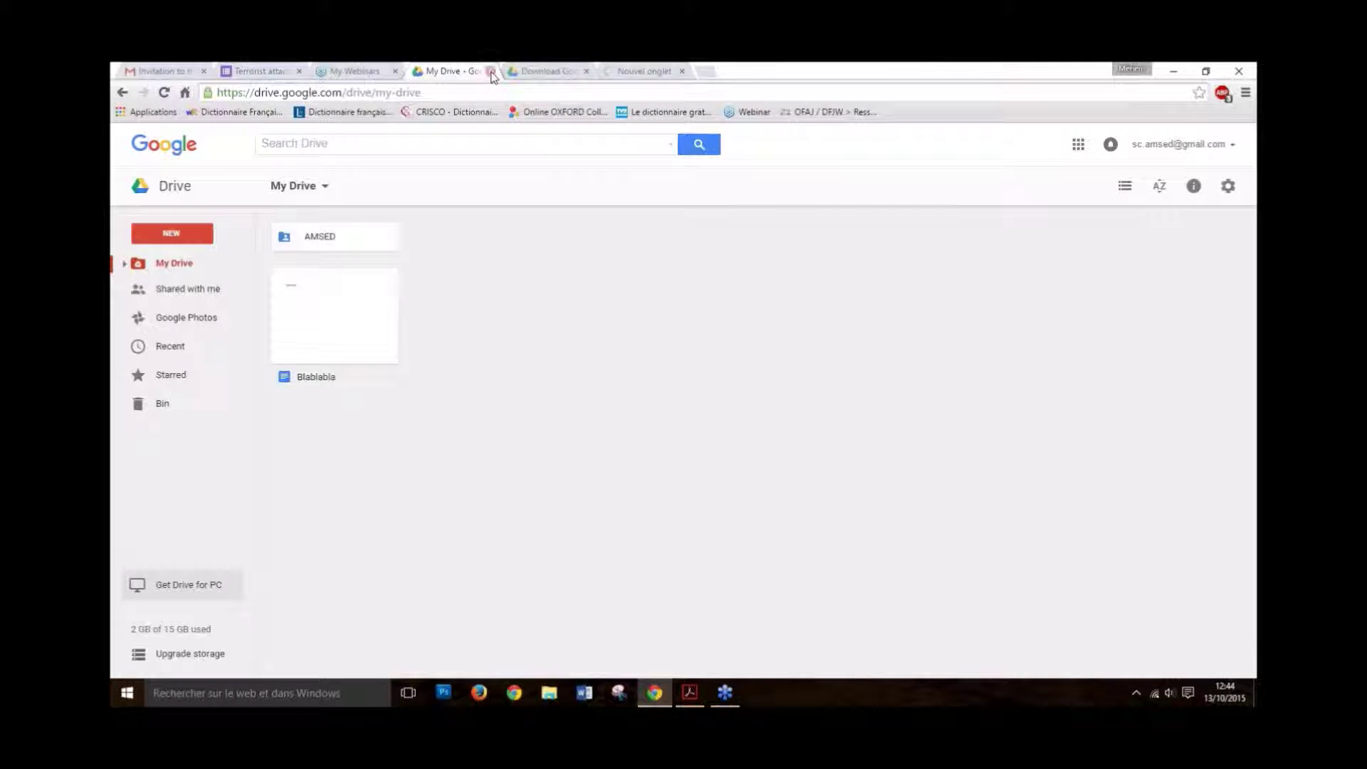
{"action": "left_click", "coordinate": [492, 72]}
{"action": "left_click", "coordinate": [492, 72]}
{"action": "left_click", "coordinate": [299, 72]}
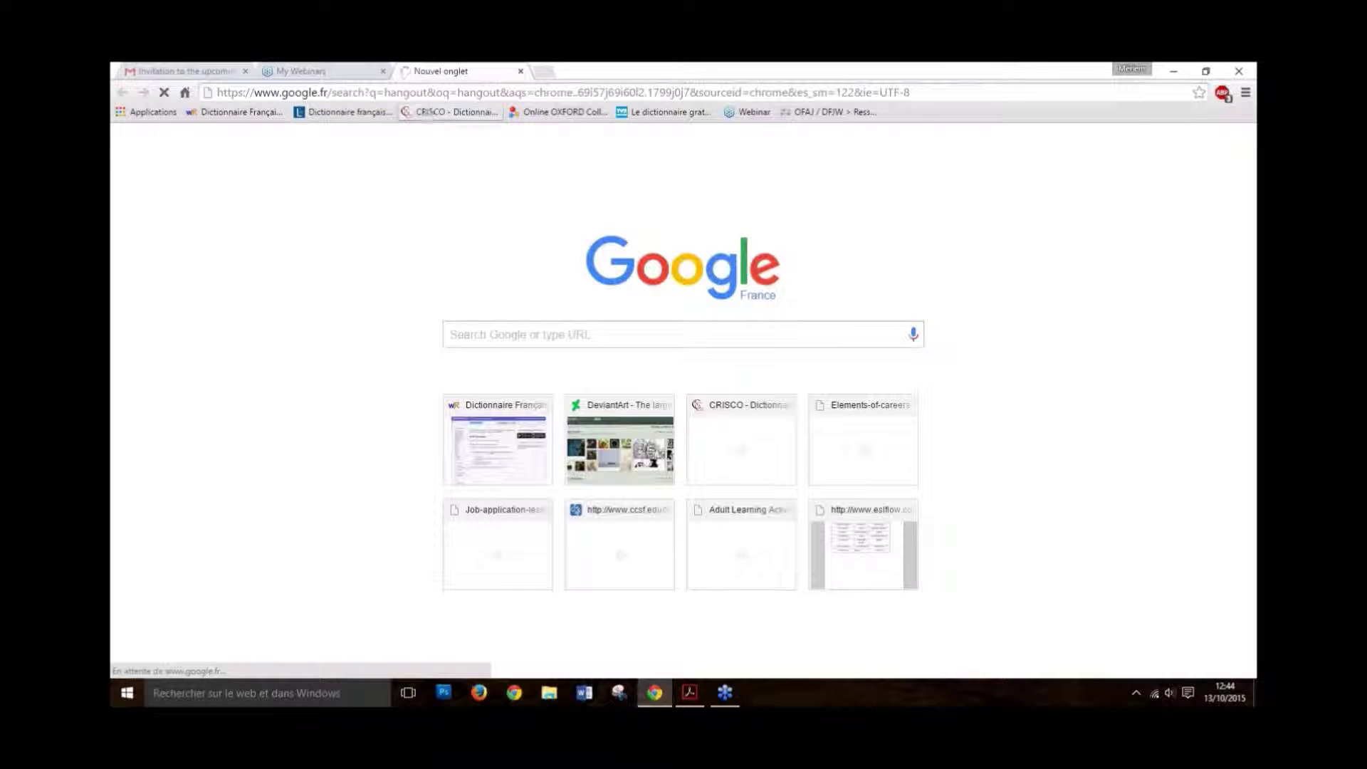
{"action": "left_click", "coordinate": [211, 70]}
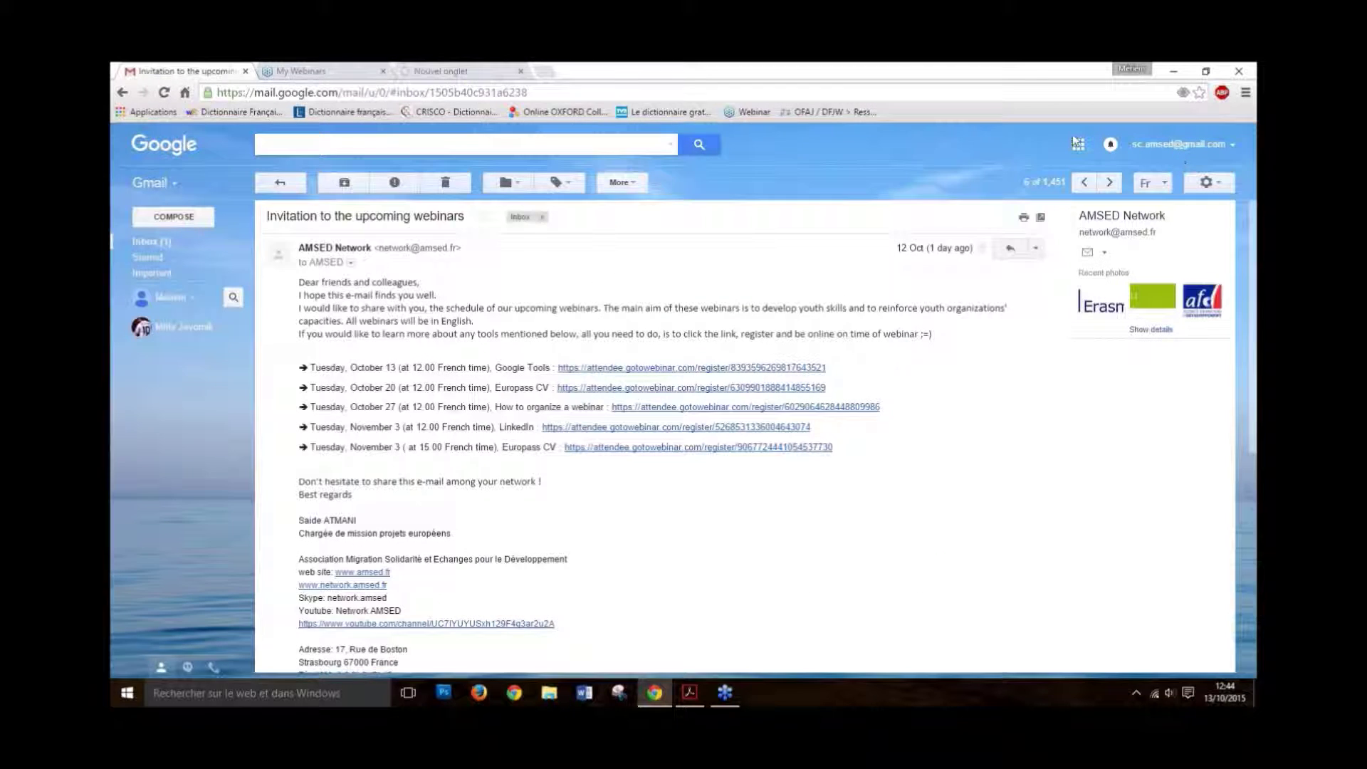
{"action": "left_click", "coordinate": [321, 72]}
{"action": "left_click", "coordinate": [445, 70]}
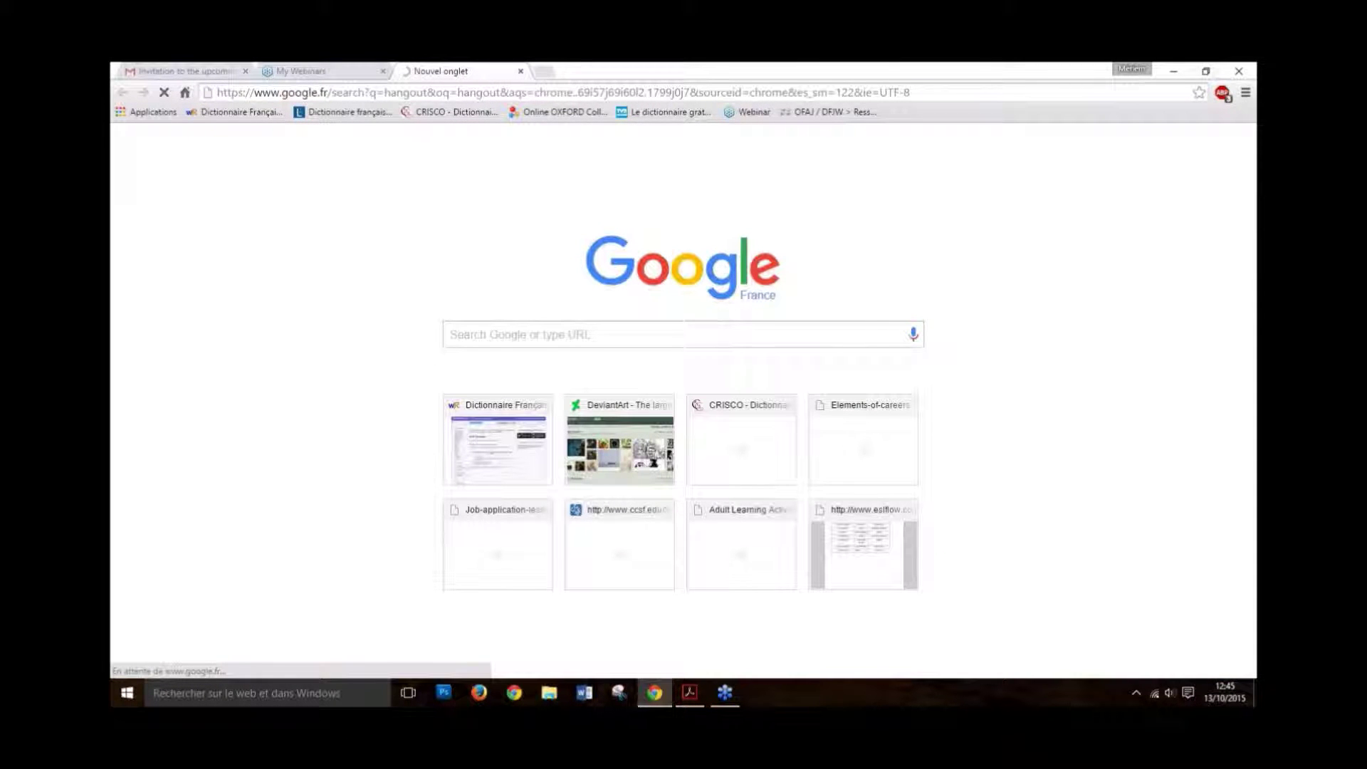
{"action": "left_click", "coordinate": [1148, 72]}
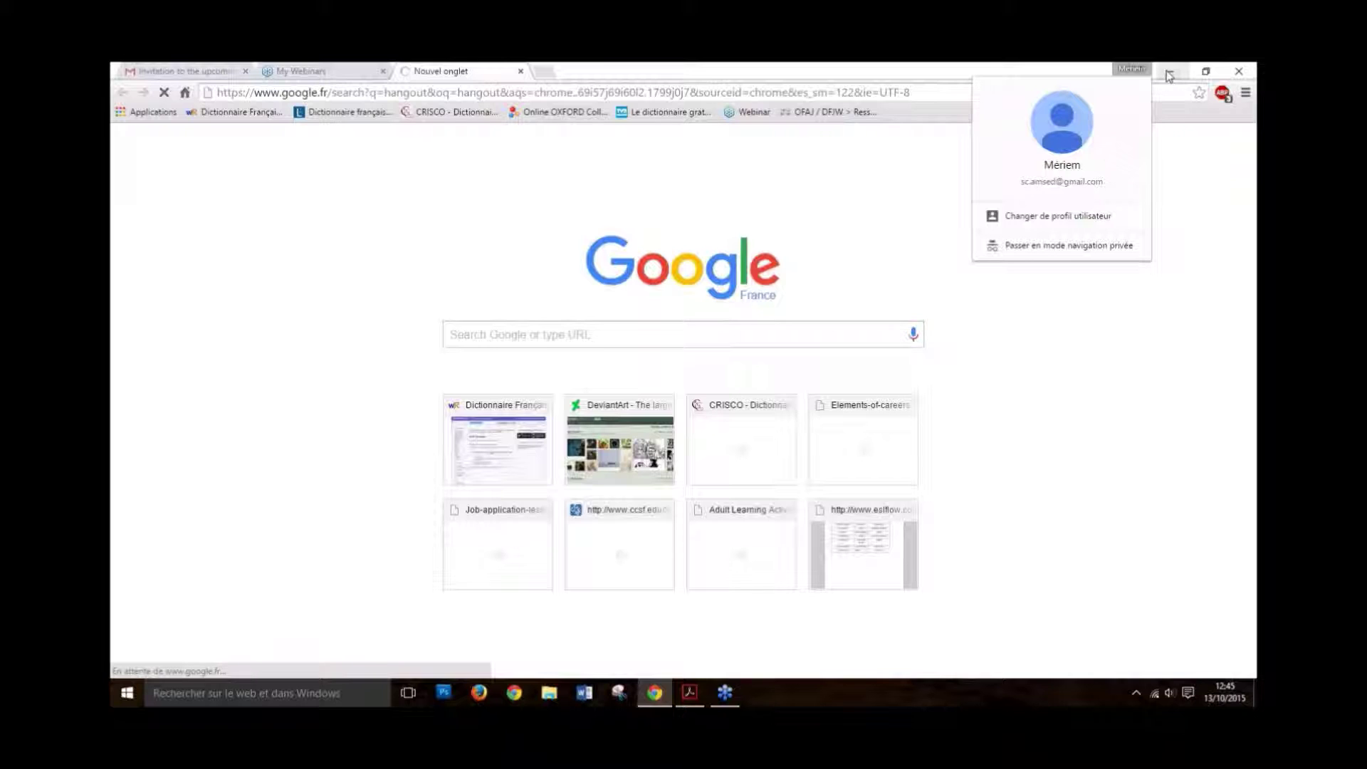
{"action": "left_click", "coordinate": [1173, 73]}
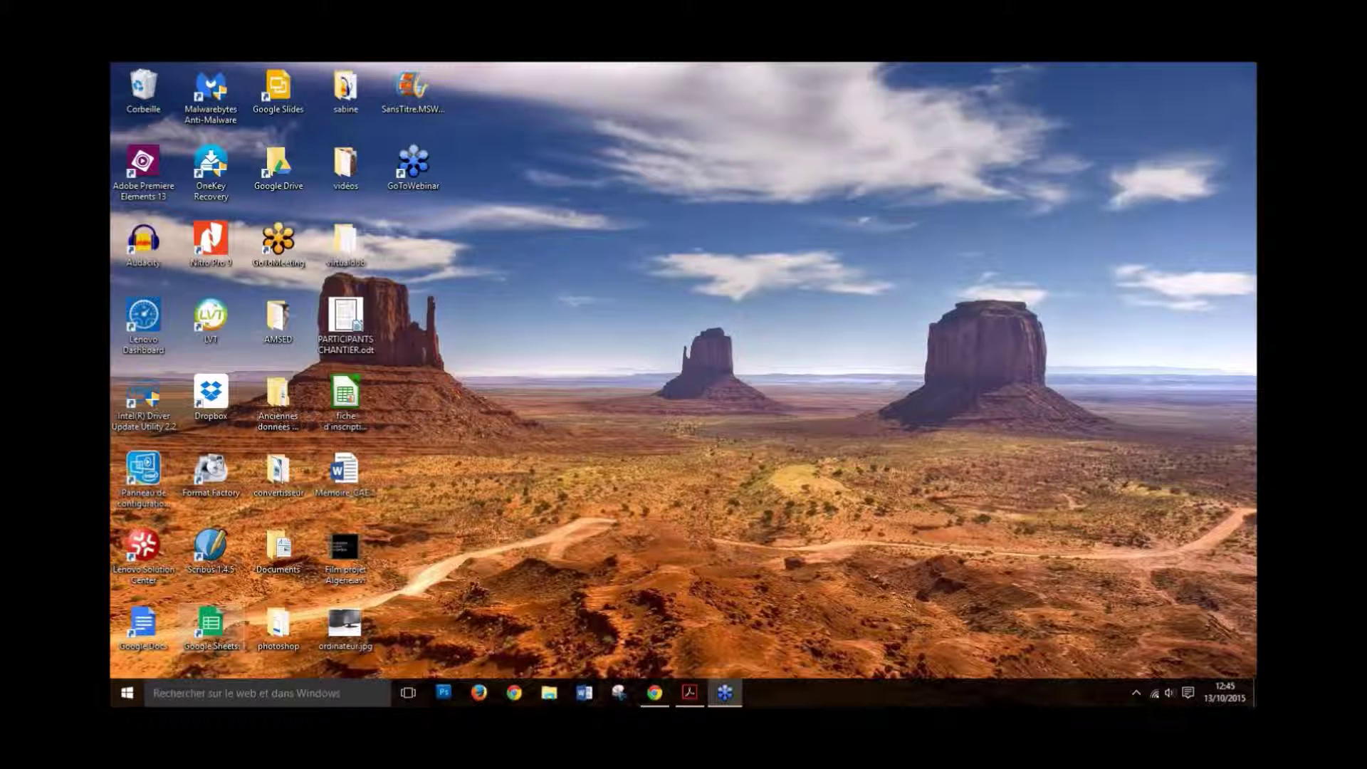
Step: Return to Chrome and search the web for "google hangout" in place of the failed page
{"action": "left_click", "coordinate": [664, 703]}
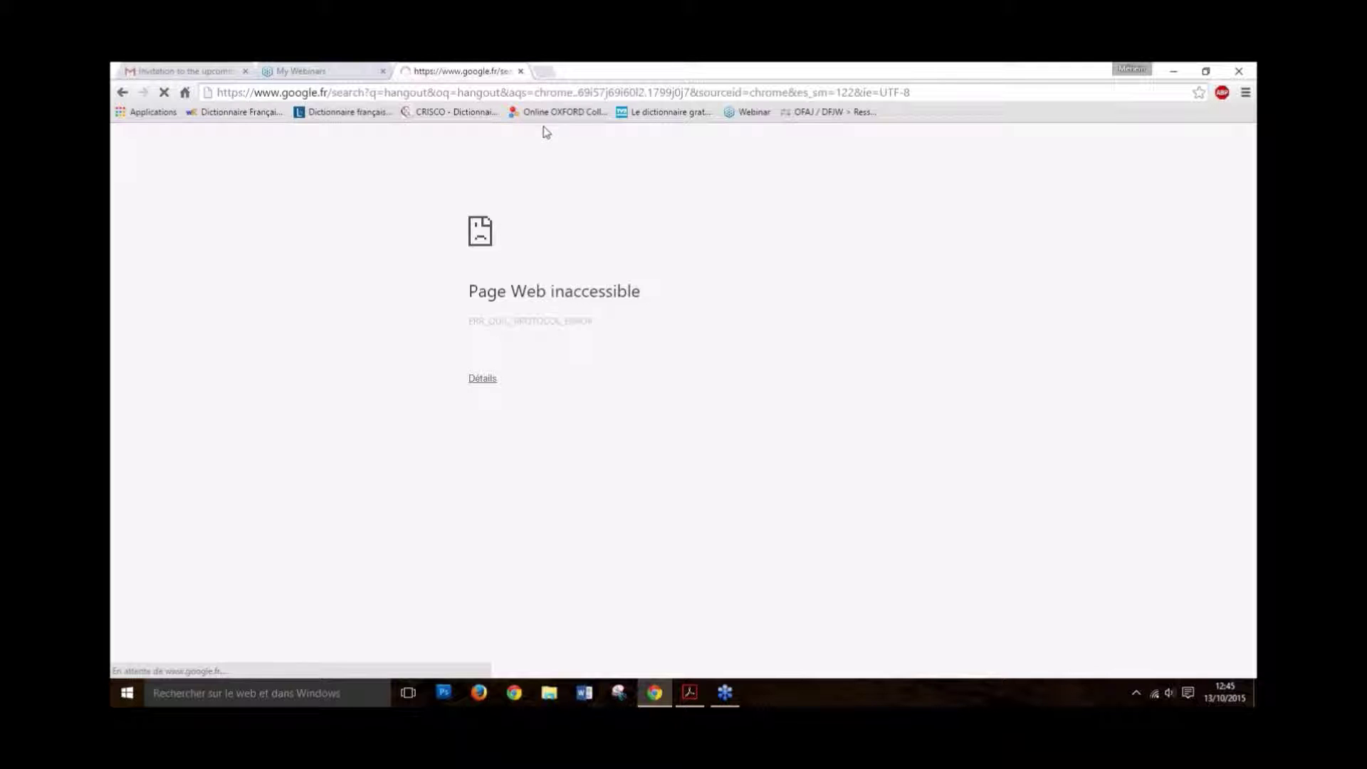
{"action": "left_click", "coordinate": [529, 95]}
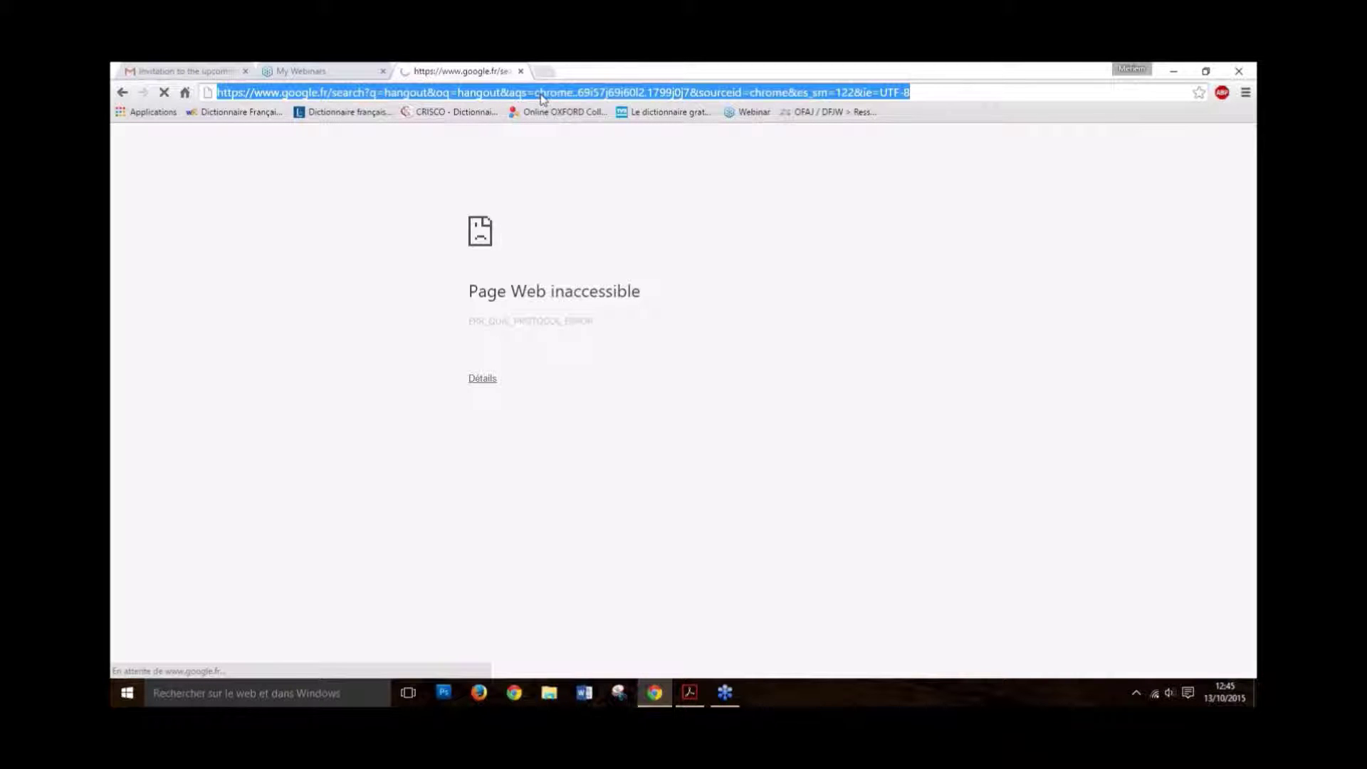
{"action": "type", "text": "google hangout"}
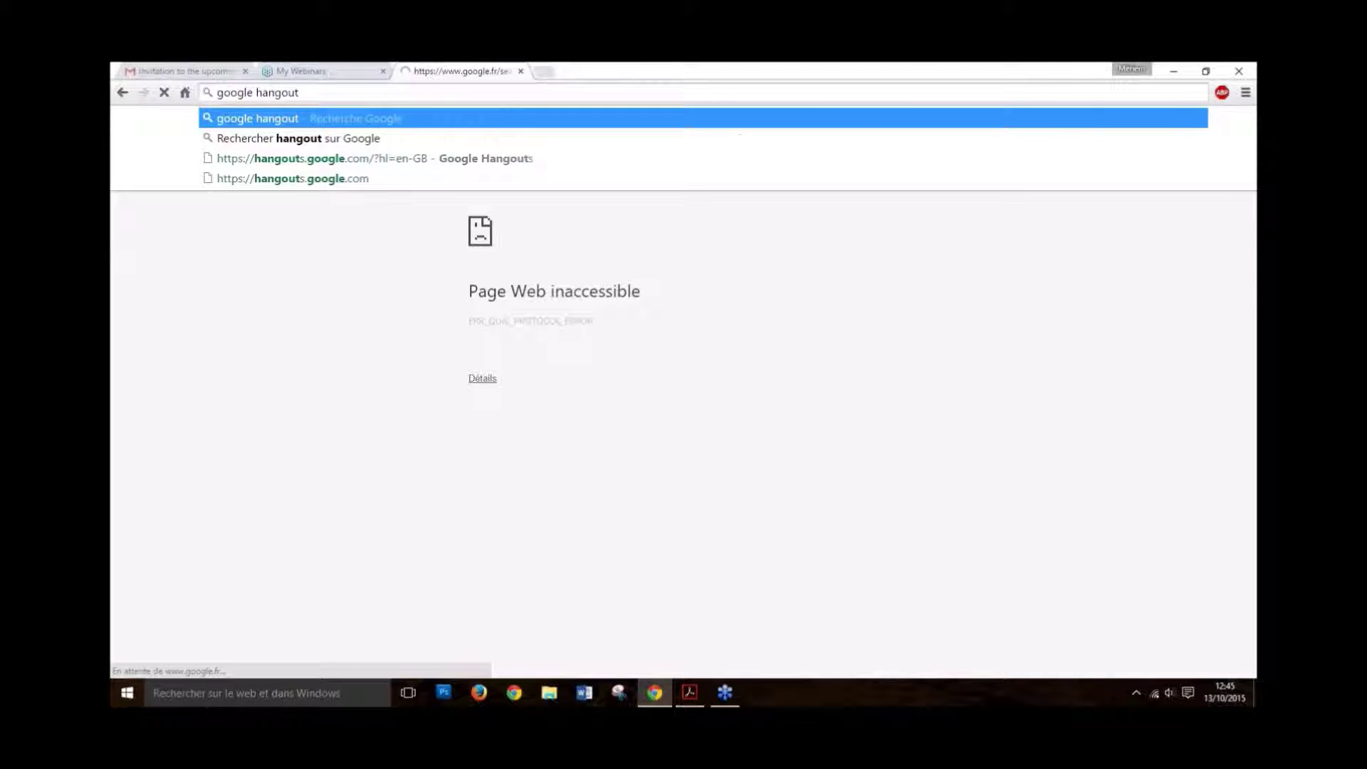
{"action": "key", "text": "Return"}
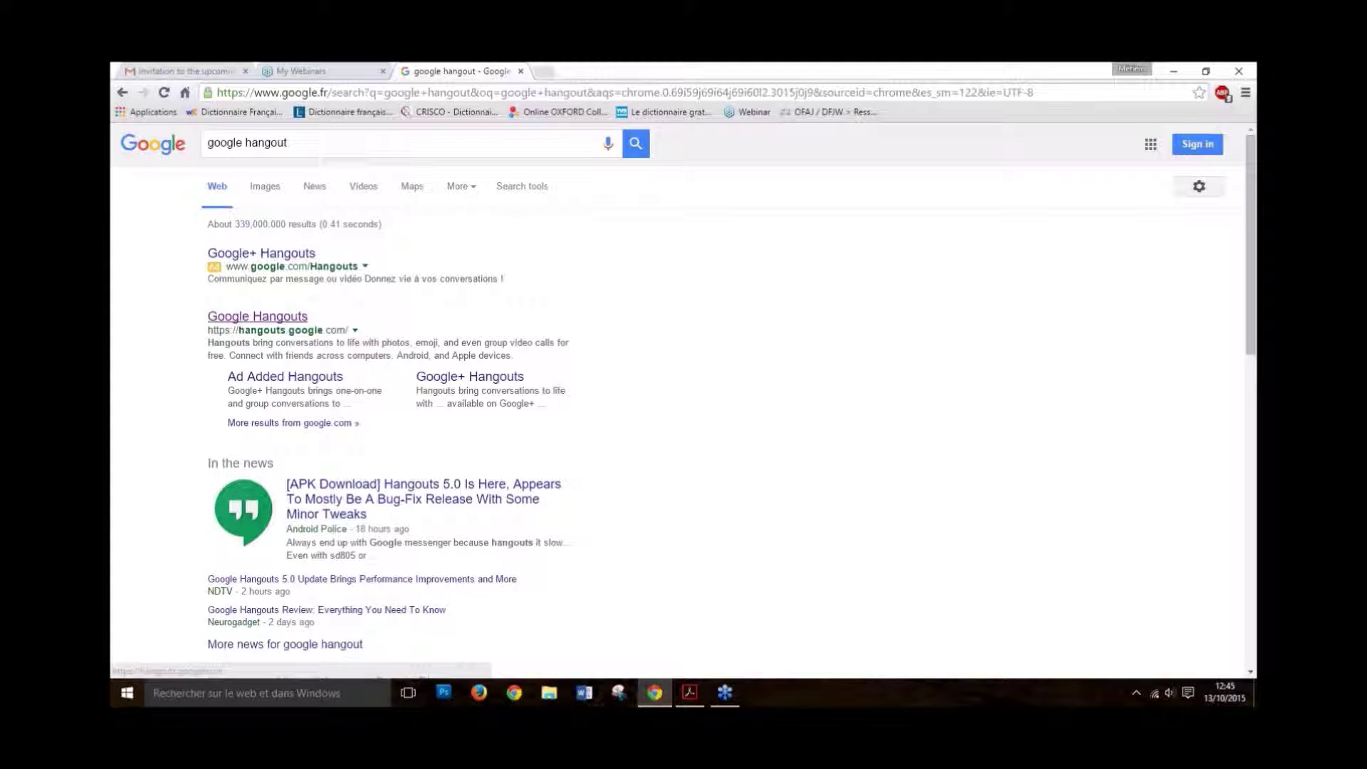
{"action": "left_click", "coordinate": [1131, 68]}
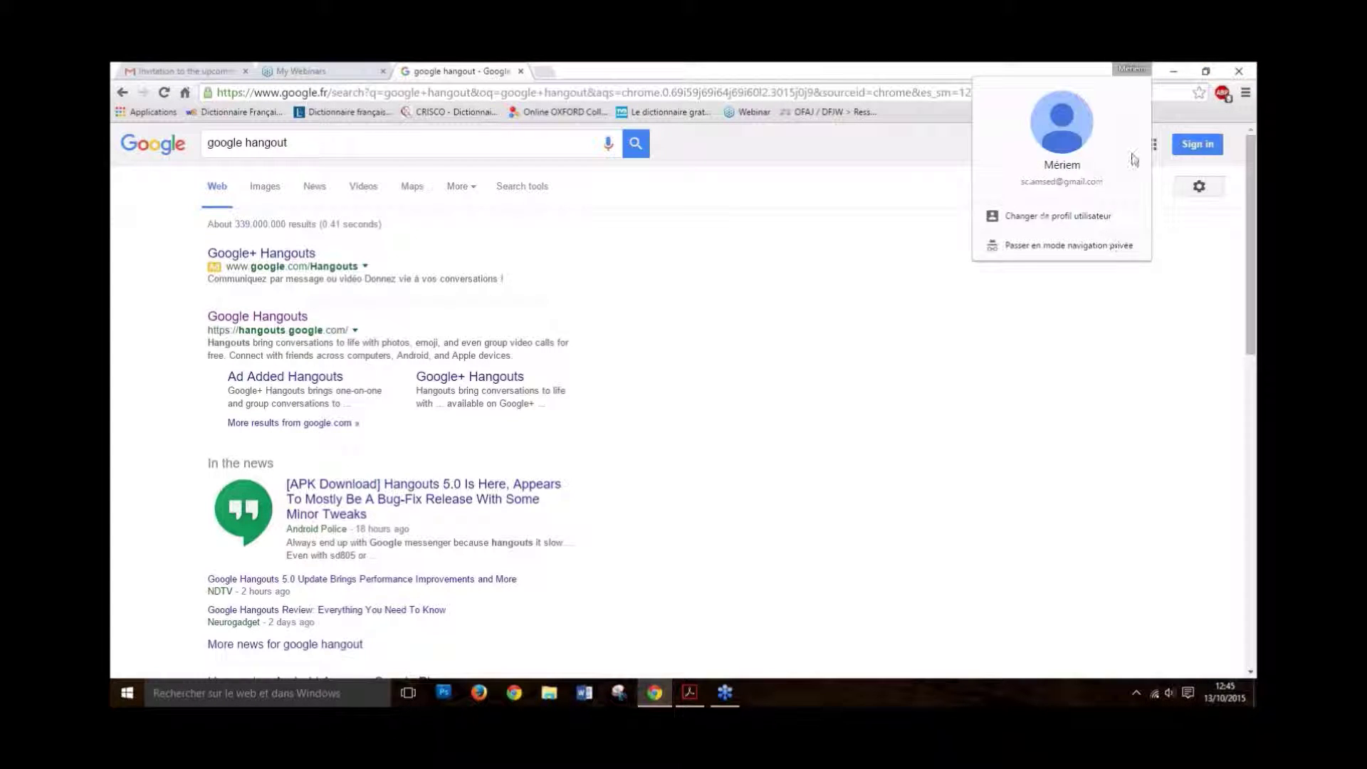
{"action": "left_click", "coordinate": [1151, 263]}
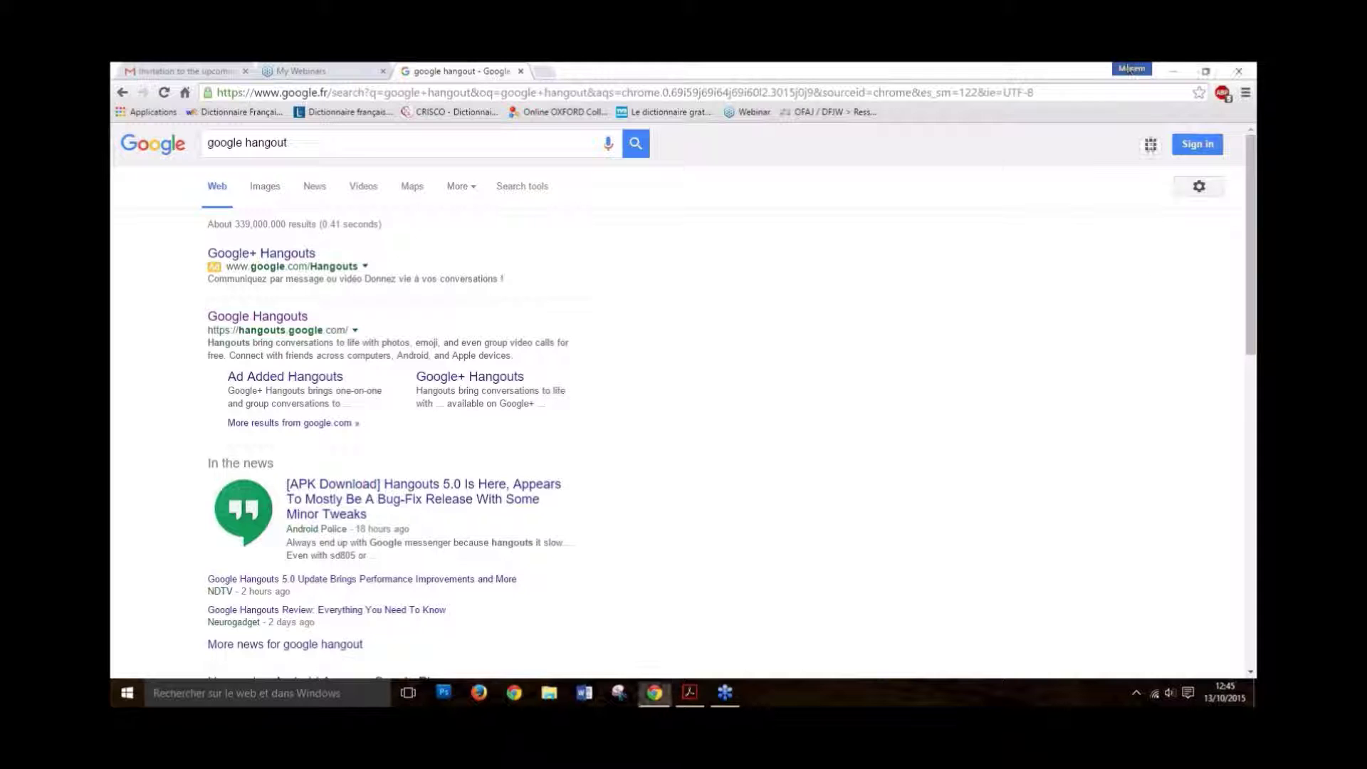
{"action": "left_click", "coordinate": [1132, 69]}
{"action": "left_click", "coordinate": [1092, 219]}
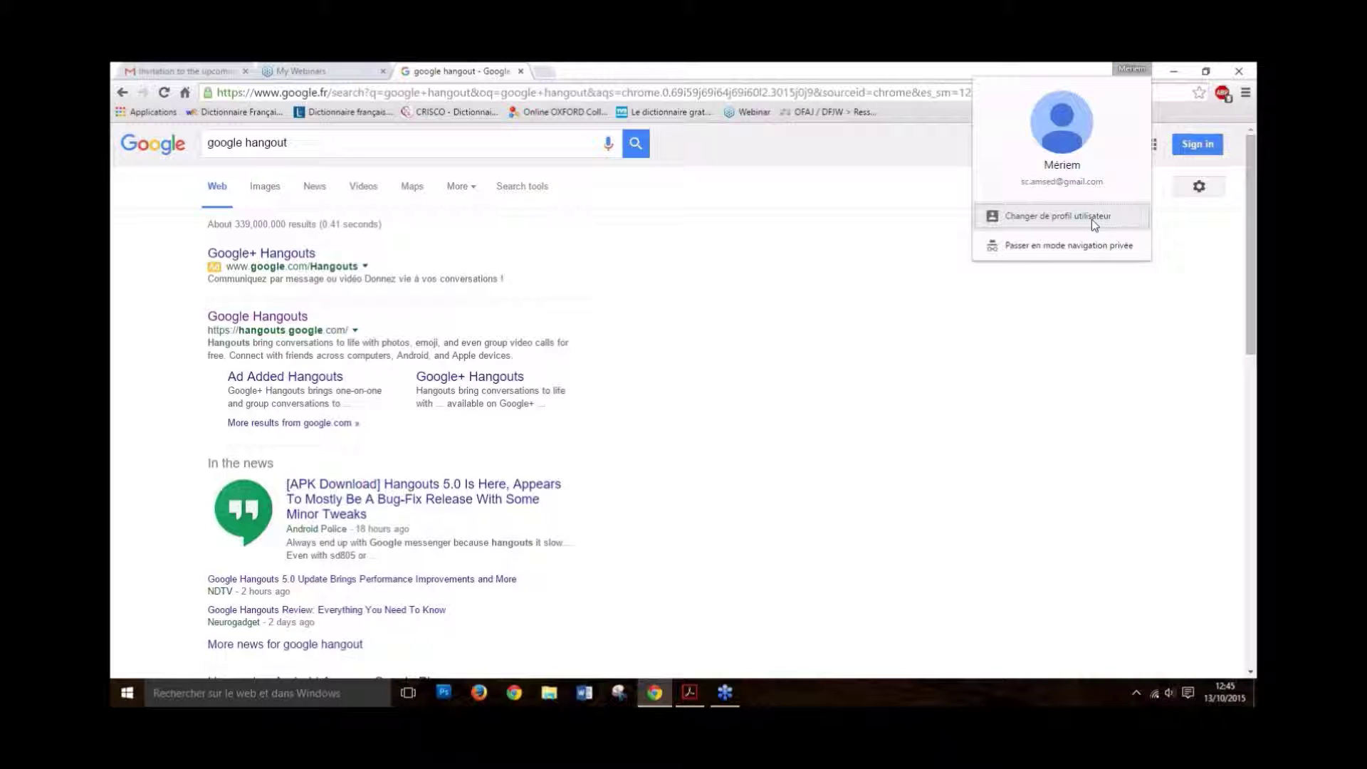
{"action": "left_click", "coordinate": [328, 70]}
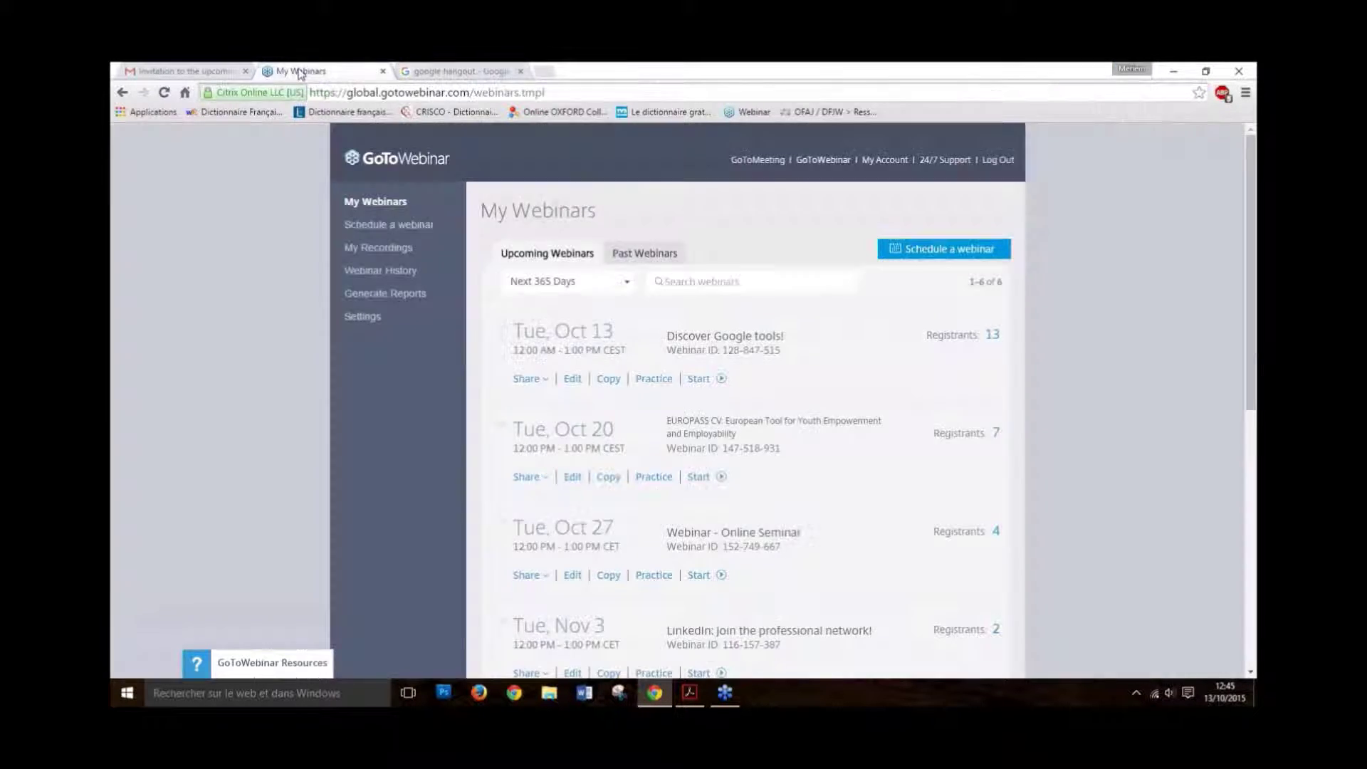
{"action": "left_click", "coordinate": [549, 71]}
{"action": "left_click", "coordinate": [1132, 69]}
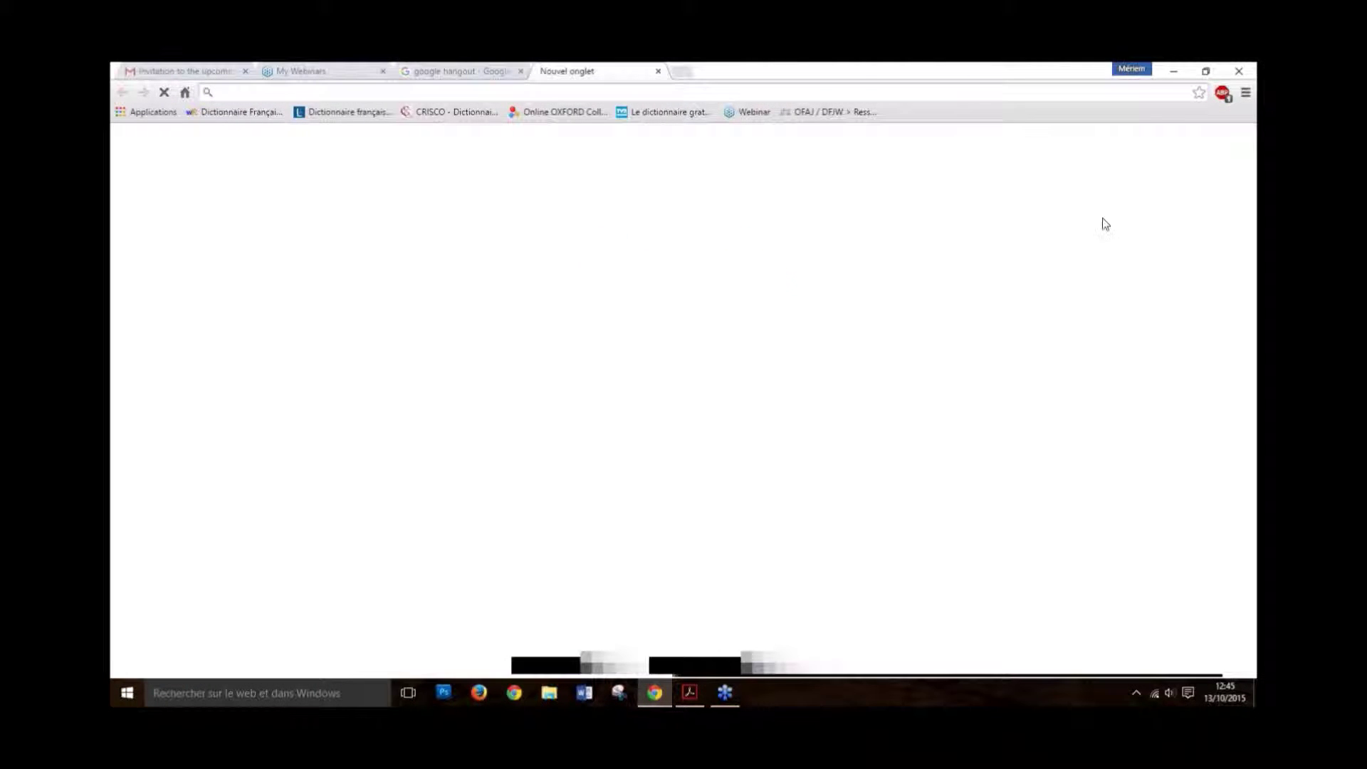
{"action": "left_click", "coordinate": [1064, 222]}
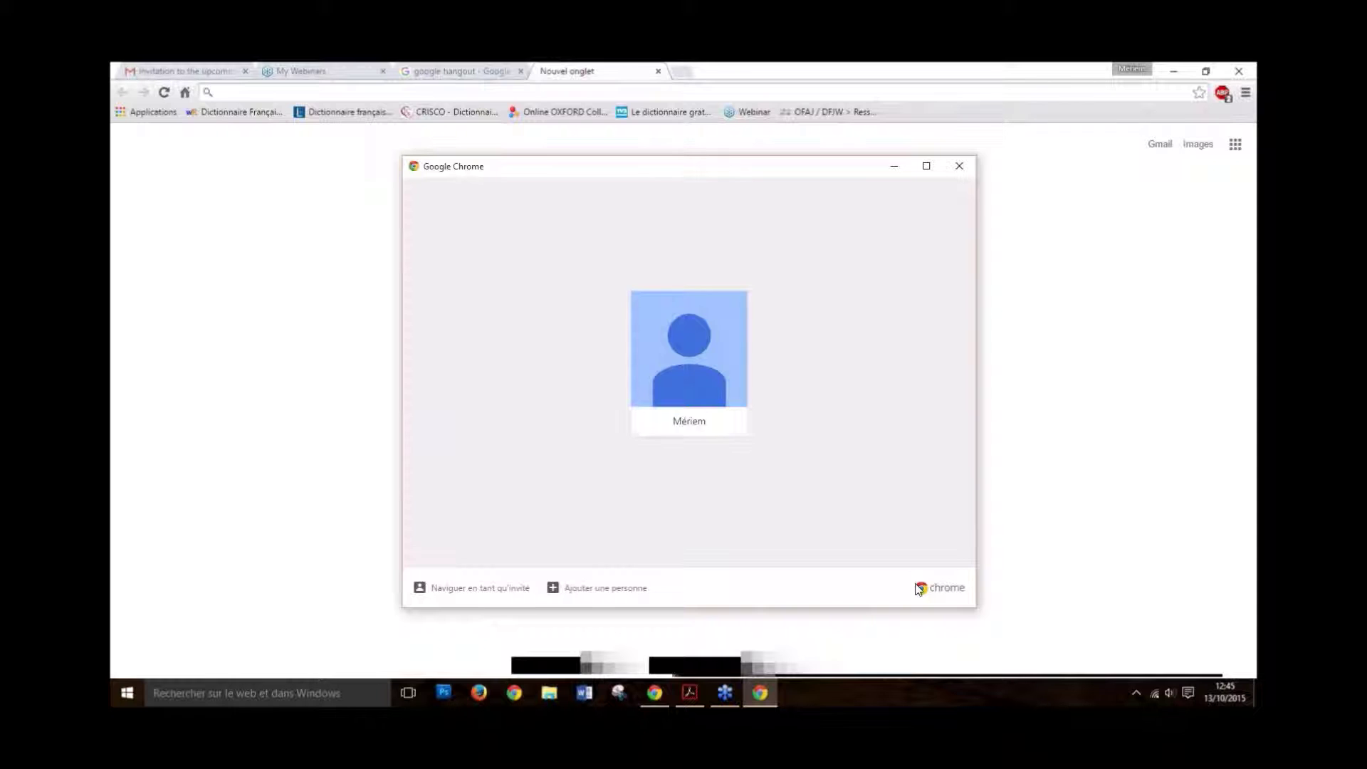
{"action": "left_click", "coordinate": [705, 335]}
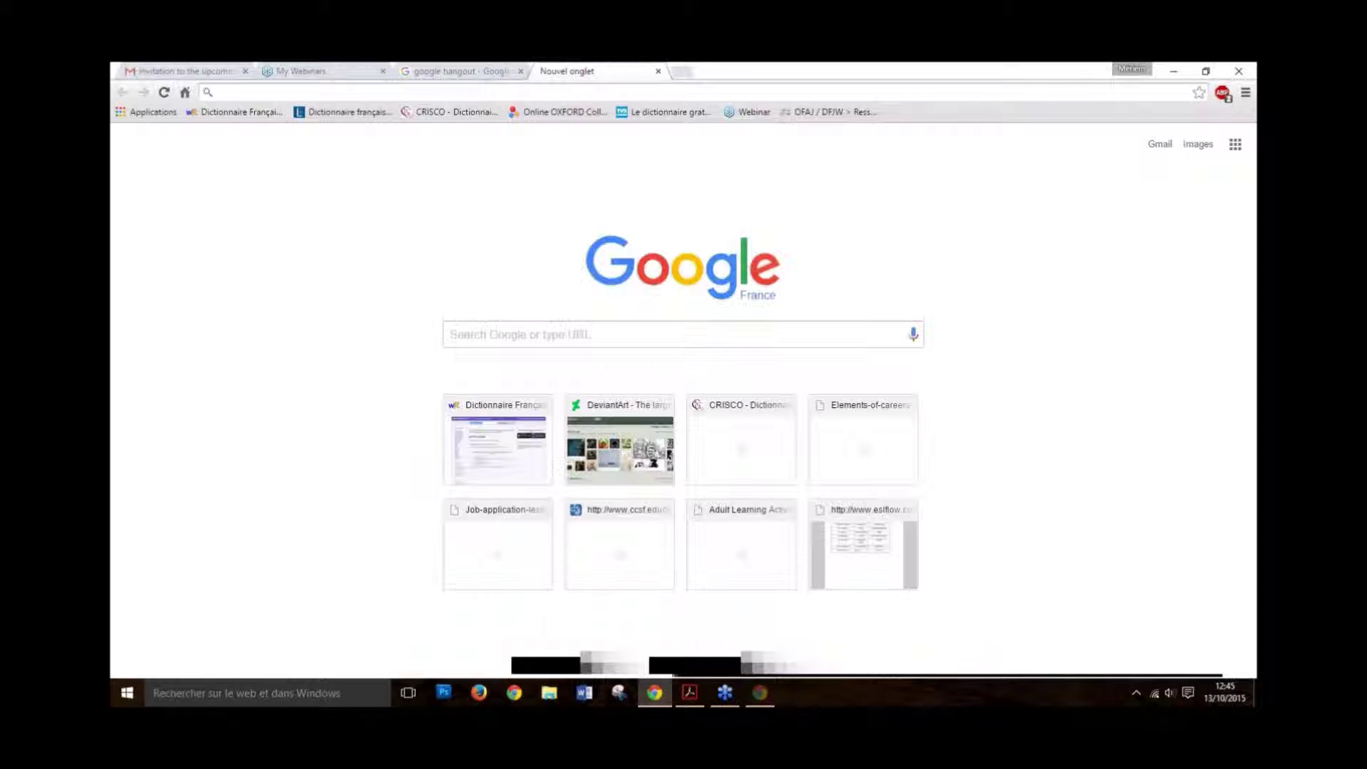
{"action": "left_click", "coordinate": [1128, 72]}
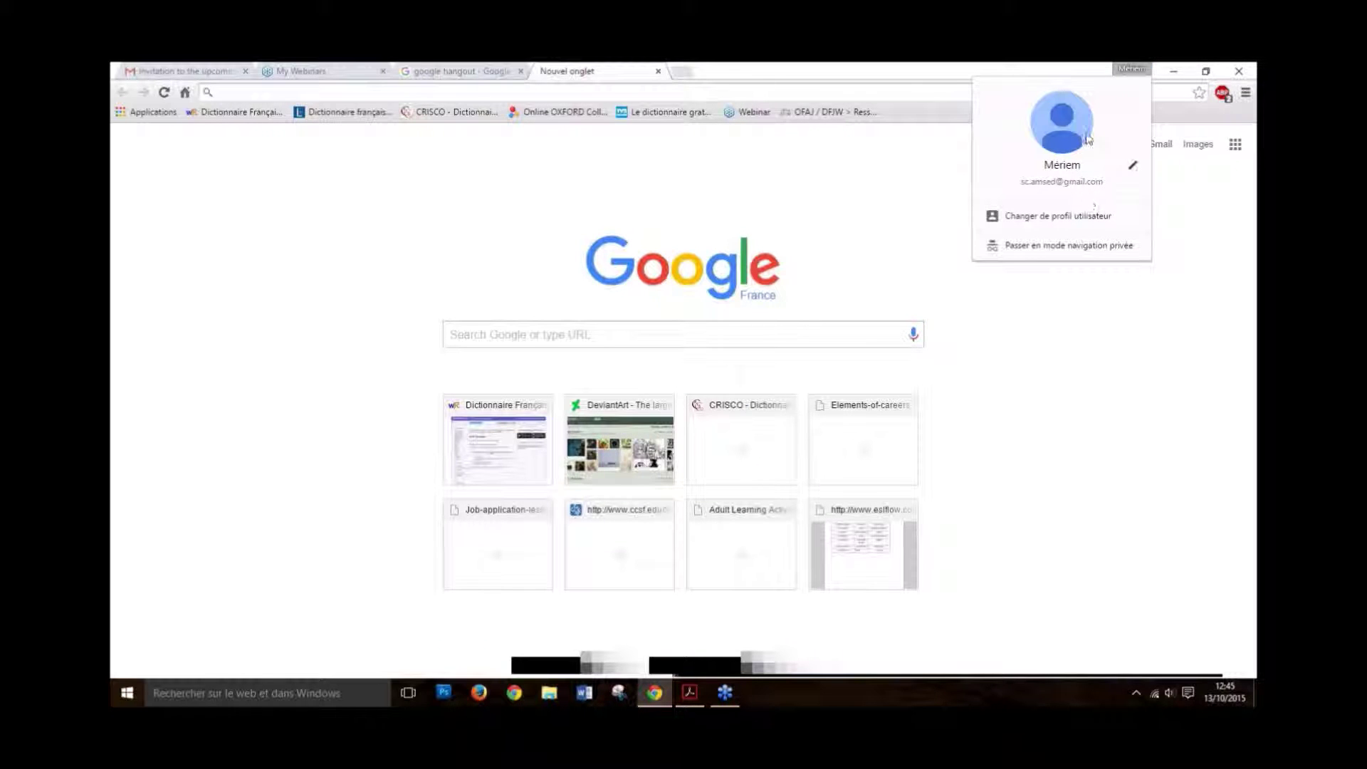
{"action": "left_click", "coordinate": [852, 235]}
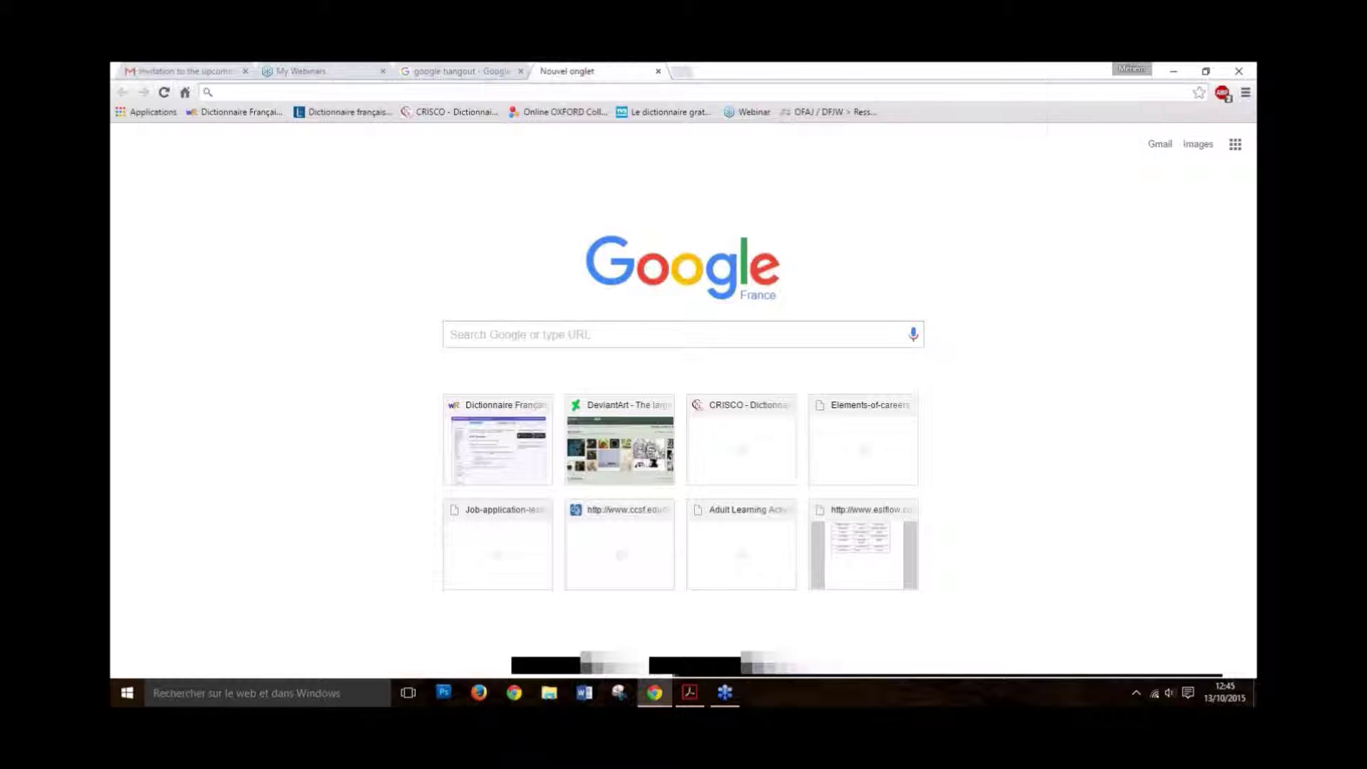
Step: Open the Google Hangouts site from the "google hangout" results and look through its feature sections
{"action": "left_click", "coordinate": [442, 70]}
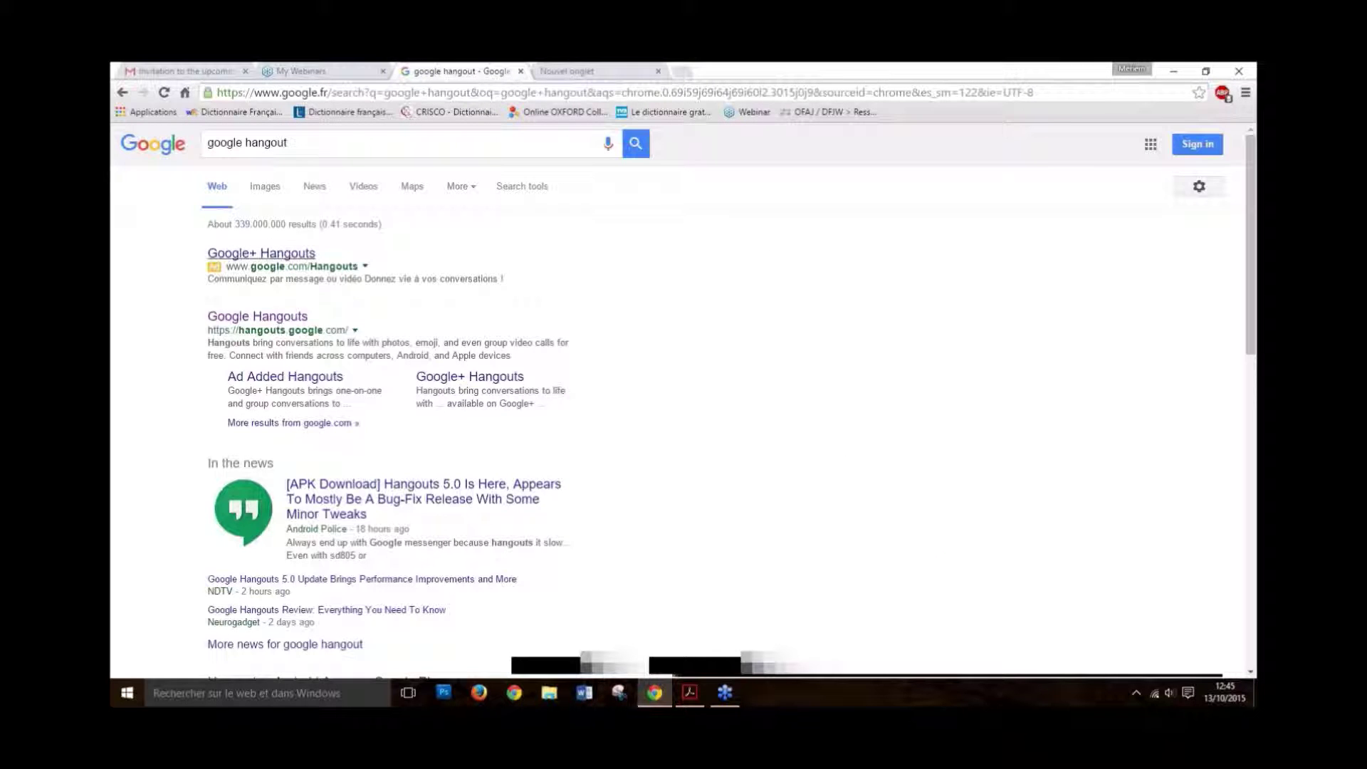
{"action": "left_click", "coordinate": [258, 317]}
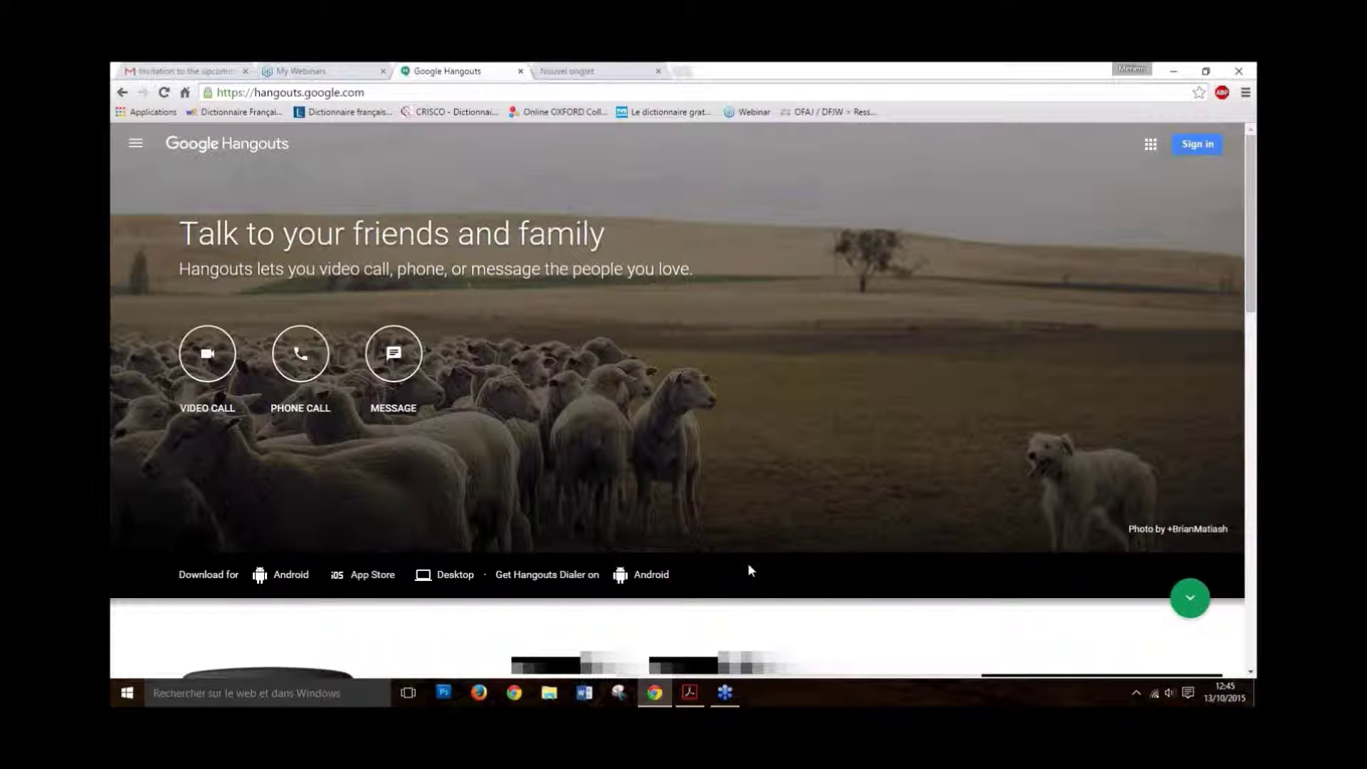
{"action": "scroll", "coordinate": [749, 568], "scroll_direction": "down", "scroll_amount": 2}
{"action": "scroll", "coordinate": [751, 567], "scroll_direction": "down", "scroll_amount": 12}
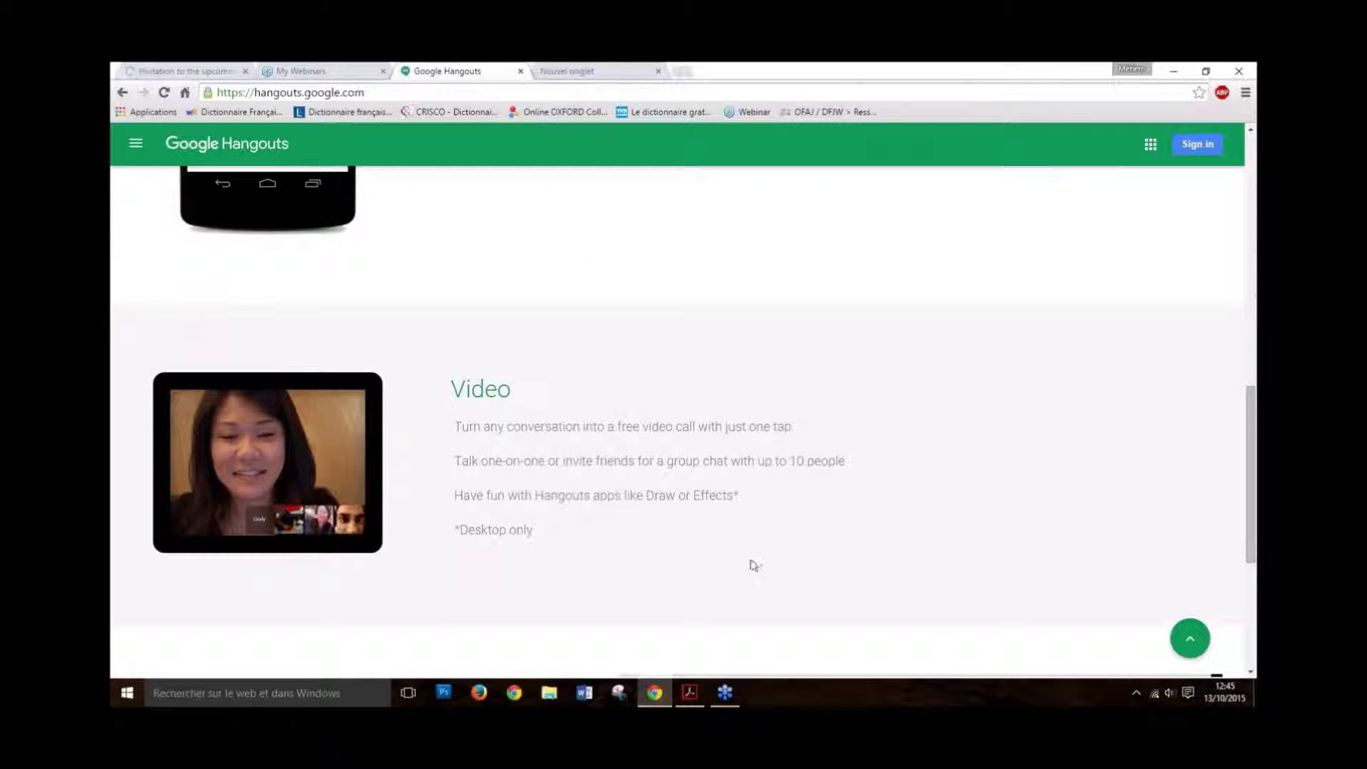
{"action": "scroll", "coordinate": [589, 491], "scroll_direction": "up", "scroll_amount": 12}
{"action": "scroll", "coordinate": [585, 520], "scroll_direction": "up", "scroll_amount": 3}
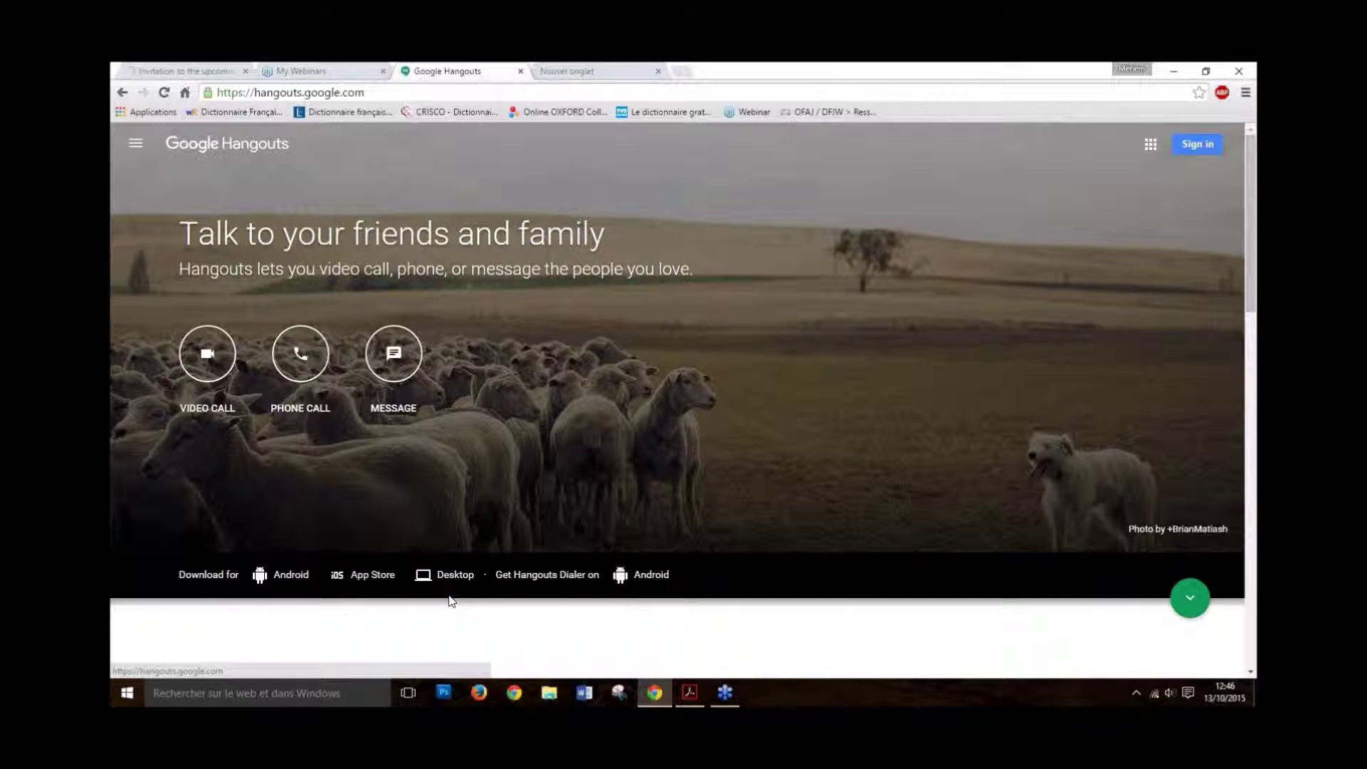
Step: Choose the Desktop download of Hangouts at the foot of the site's opening banner
{"action": "left_click", "coordinate": [1190, 604]}
{"action": "scroll", "coordinate": [448, 309], "scroll_direction": "up", "scroll_amount": 6}
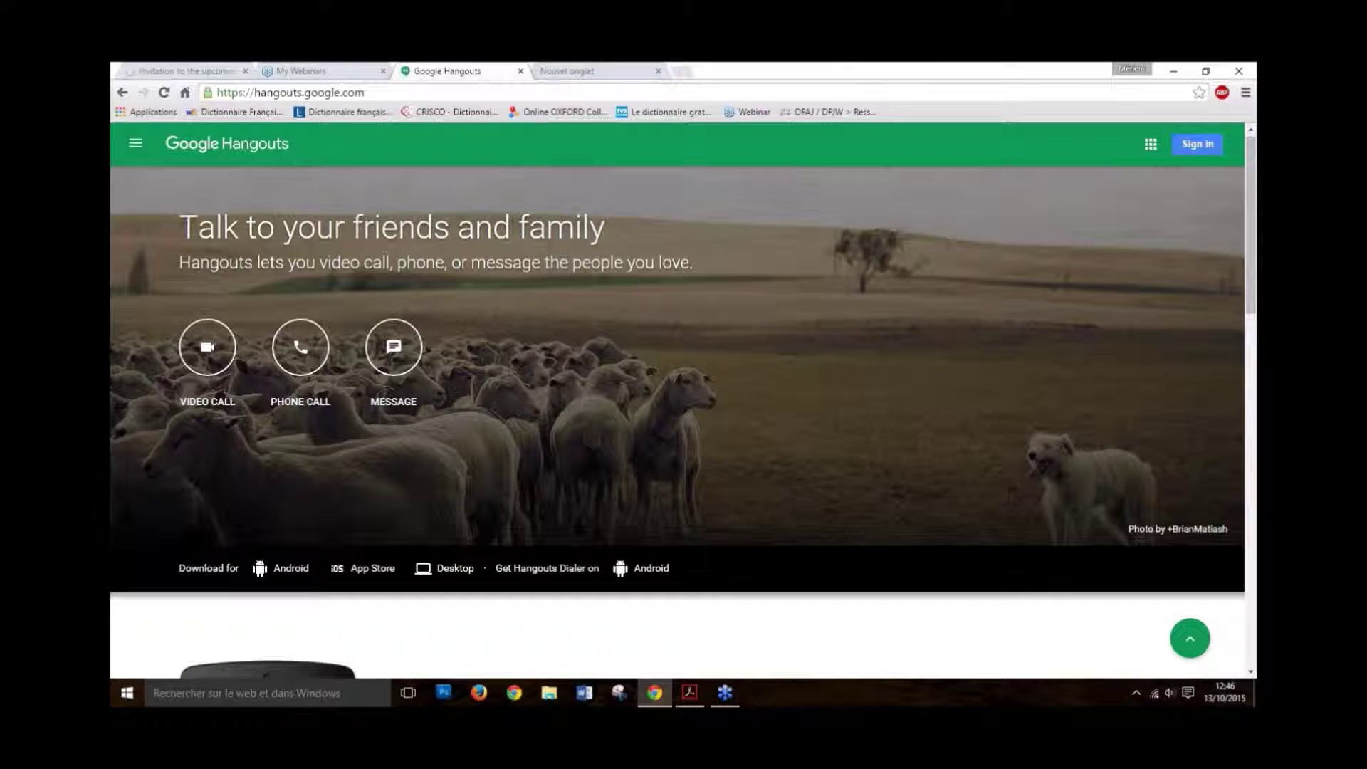
{"action": "left_click", "coordinate": [446, 568]}
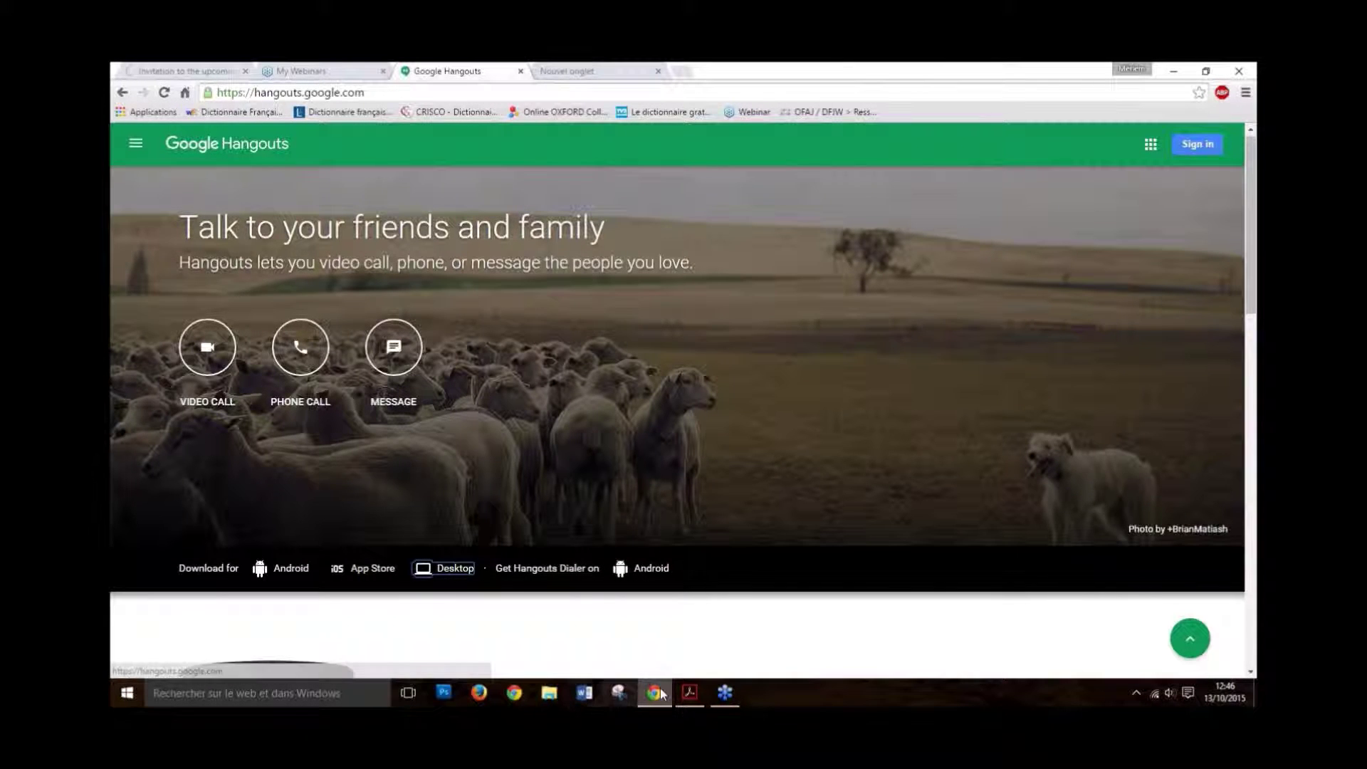
Step: Bring up the Google Tools PDF in Acrobat Reader, read its Google Hangout section, and return to Chrome
{"action": "left_click", "coordinate": [696, 701]}
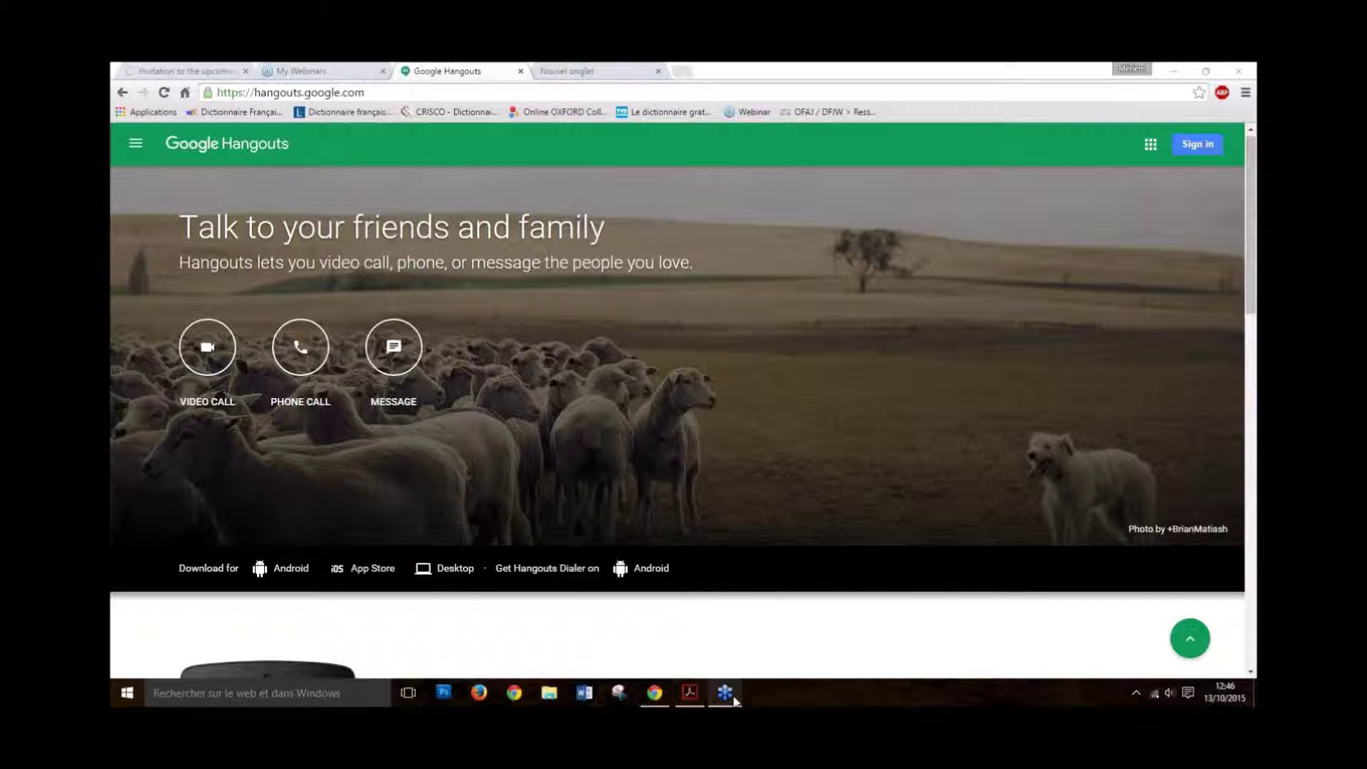
{"action": "mouse_move", "coordinate": [734, 697]}
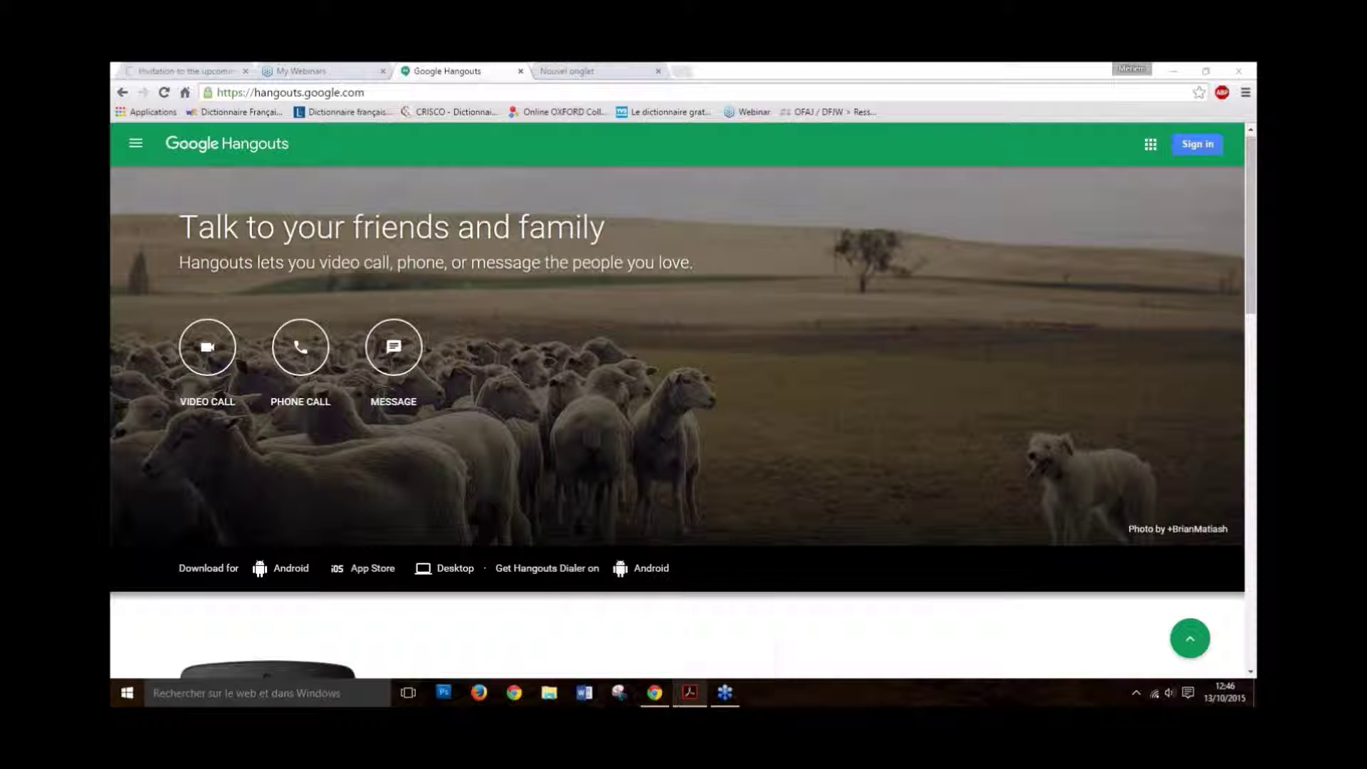
{"action": "left_click", "coordinate": [690, 692]}
{"action": "scroll", "coordinate": [620, 382], "scroll_direction": "up", "scroll_amount": 10}
{"action": "scroll", "coordinate": [619, 382], "scroll_direction": "up", "scroll_amount": 15}
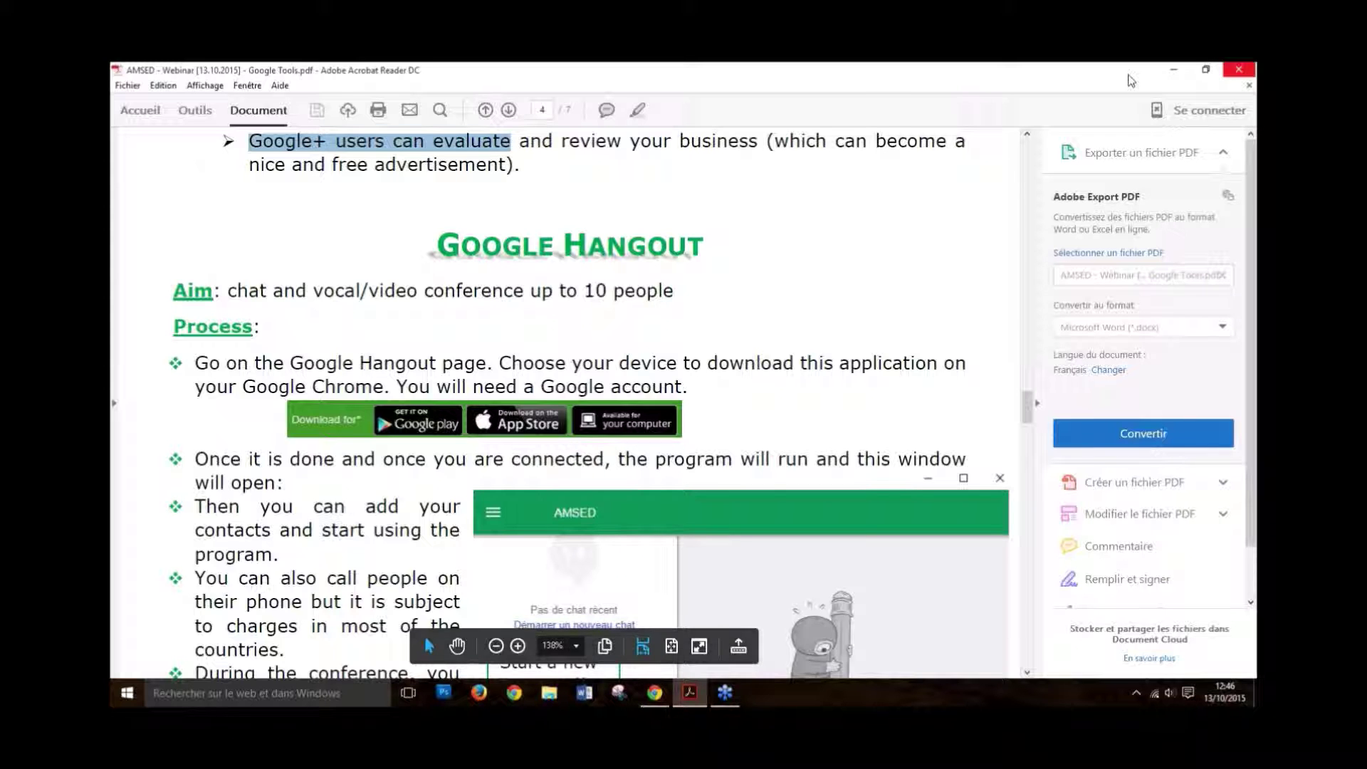
{"action": "key", "text": "alt+Tab"}
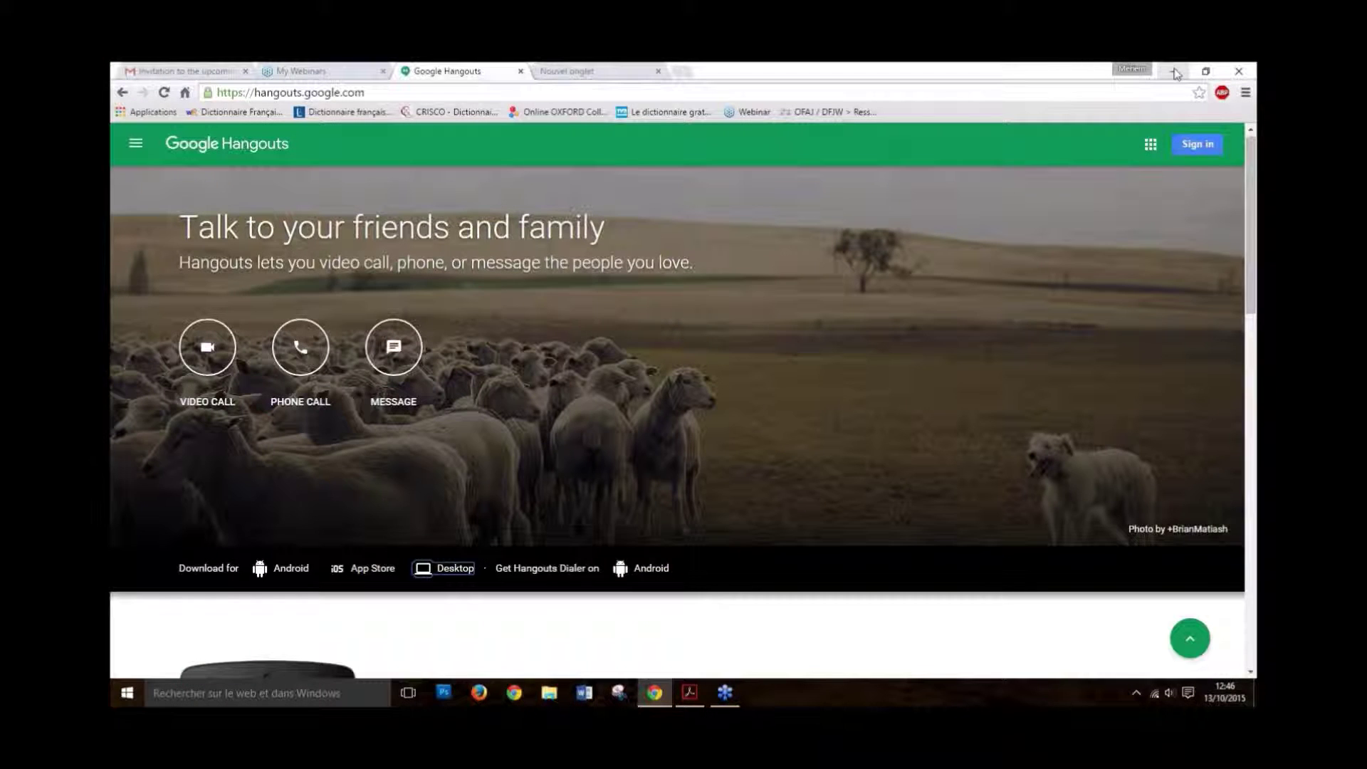
Step: Find the Hangouts desktop application by searching Windows for "hangout", launch it, and slightly enlarge its window
{"action": "left_click", "coordinate": [211, 693]}
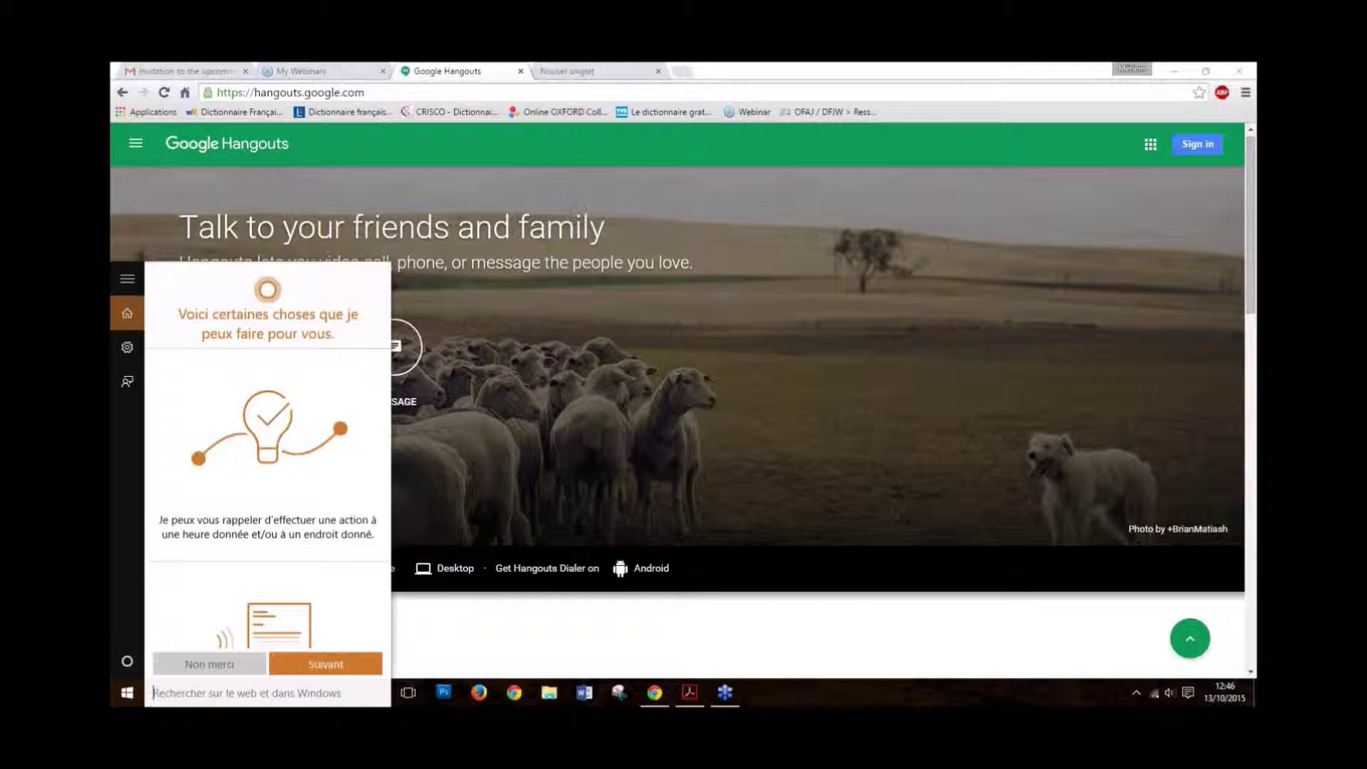
{"action": "type", "text": "hangout"}
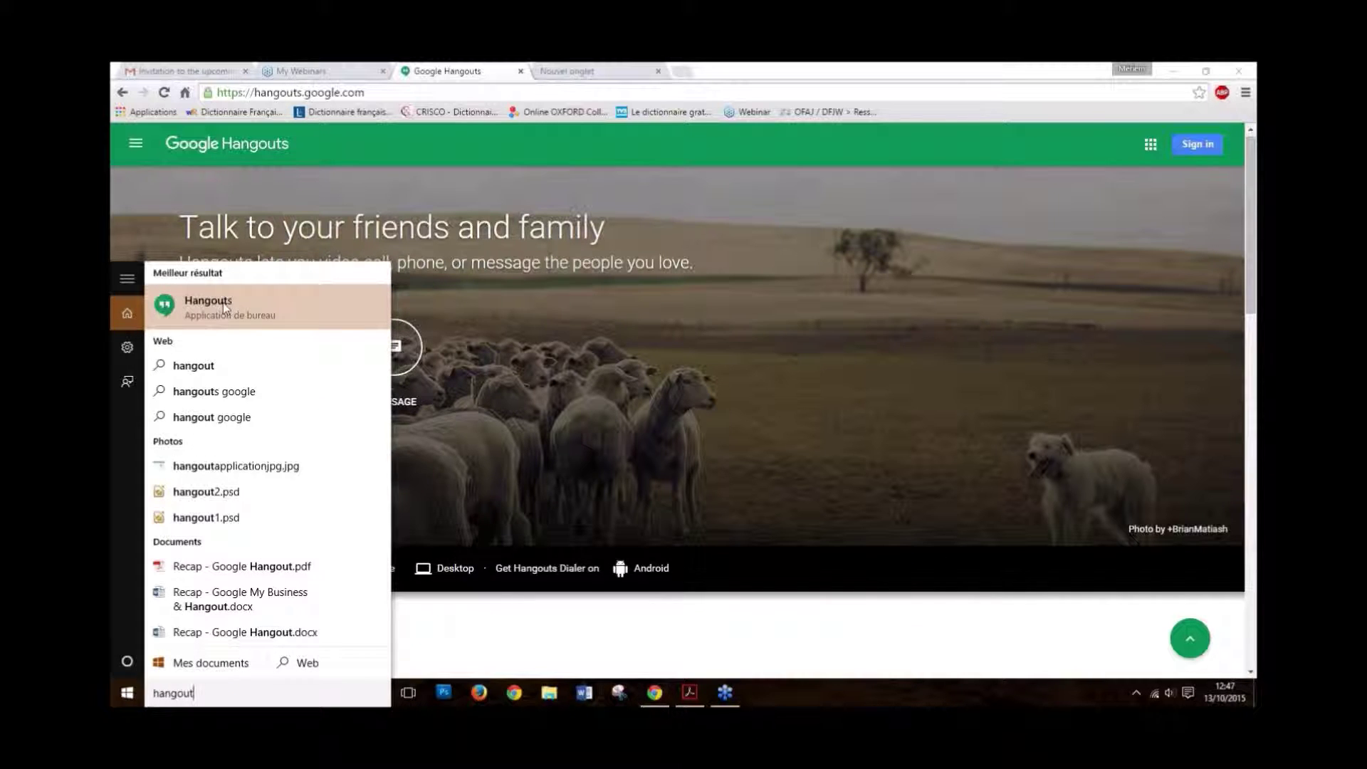
{"action": "left_click", "coordinate": [222, 303]}
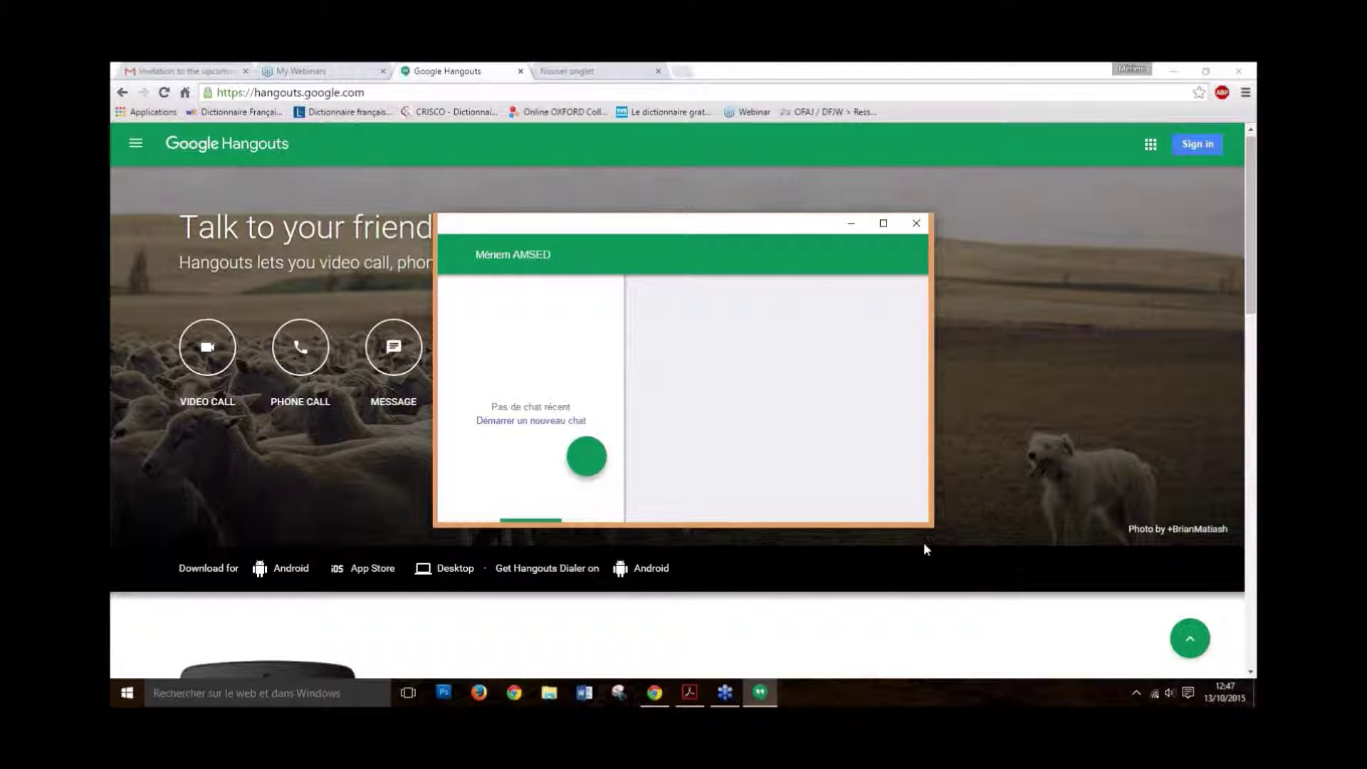
{"action": "left_click_drag", "start_coordinate": [958, 539], "coordinate": [978, 562]}
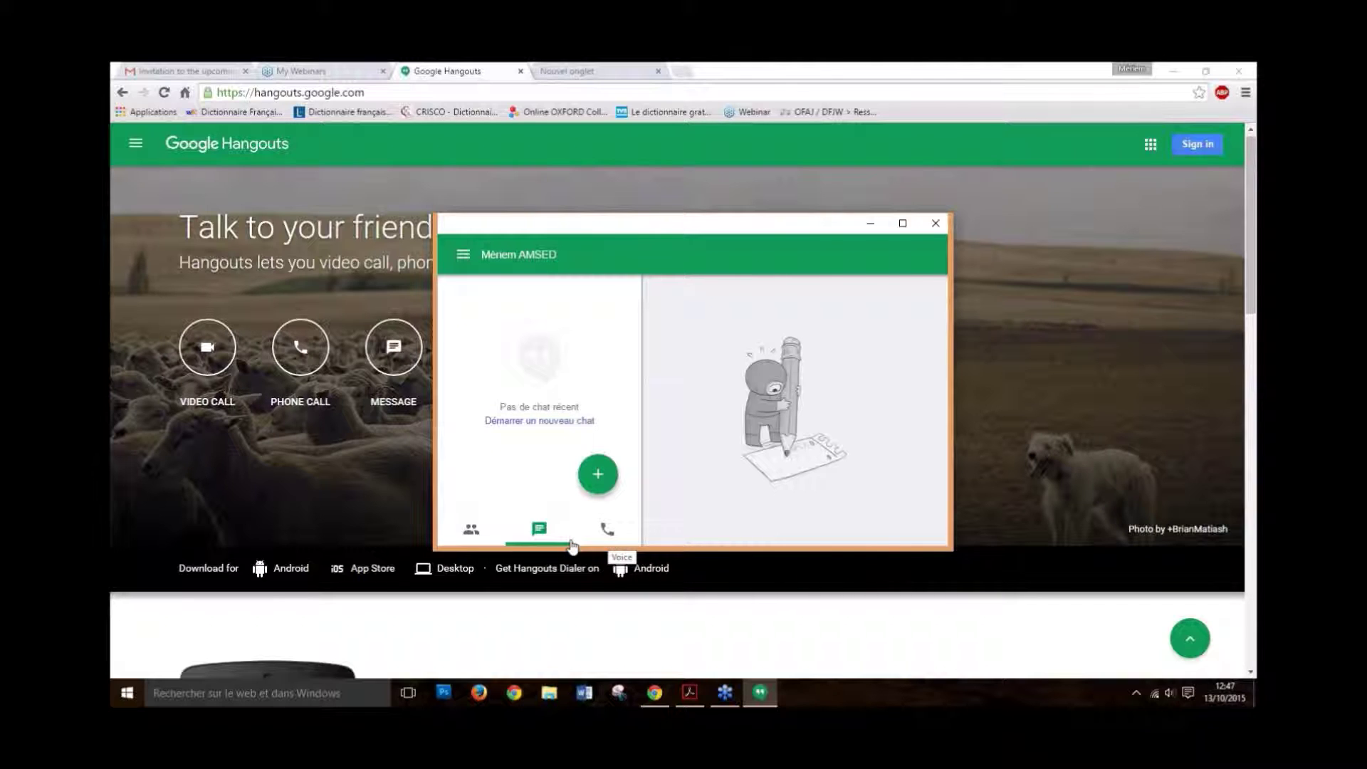
Step: View the contacts, chats and phone calls sections of the Hangouts application, and go back to the chats
{"action": "left_click", "coordinate": [471, 531]}
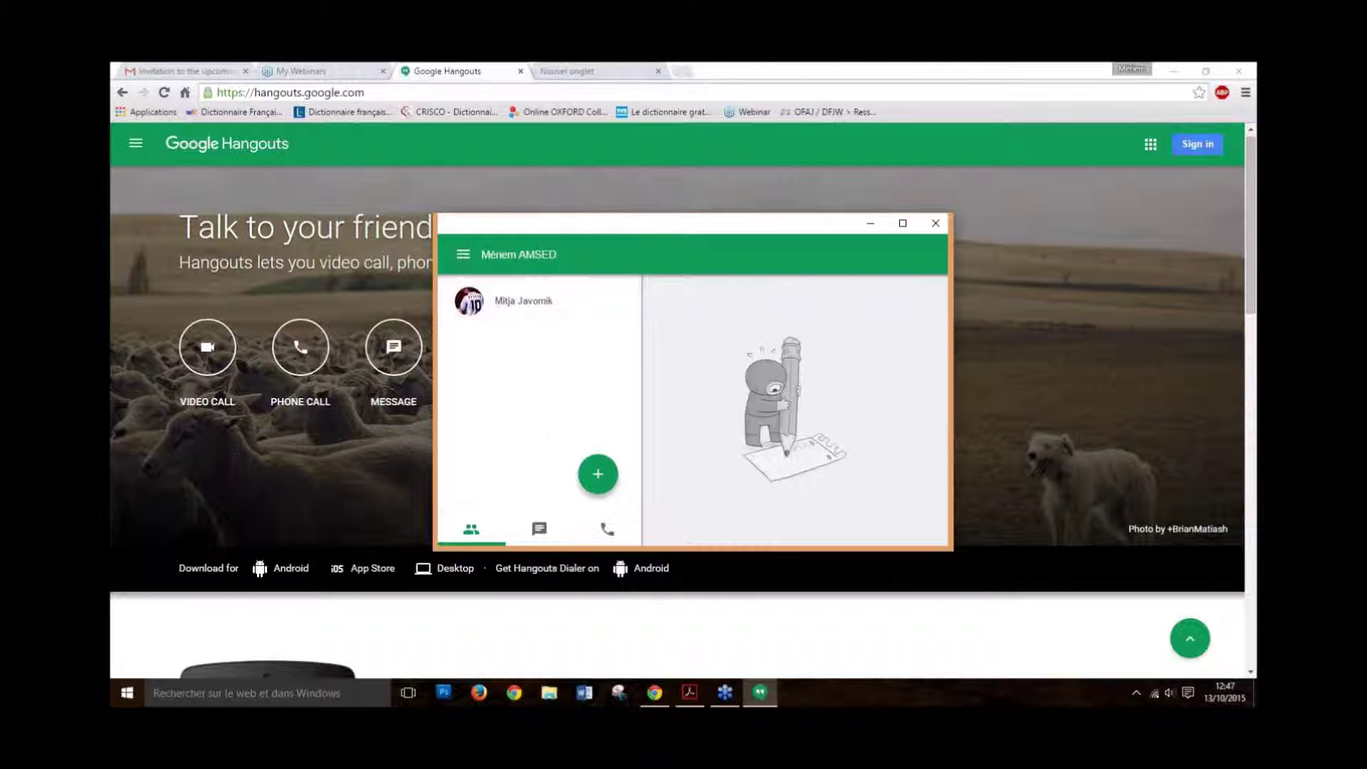
{"action": "left_click", "coordinate": [540, 529]}
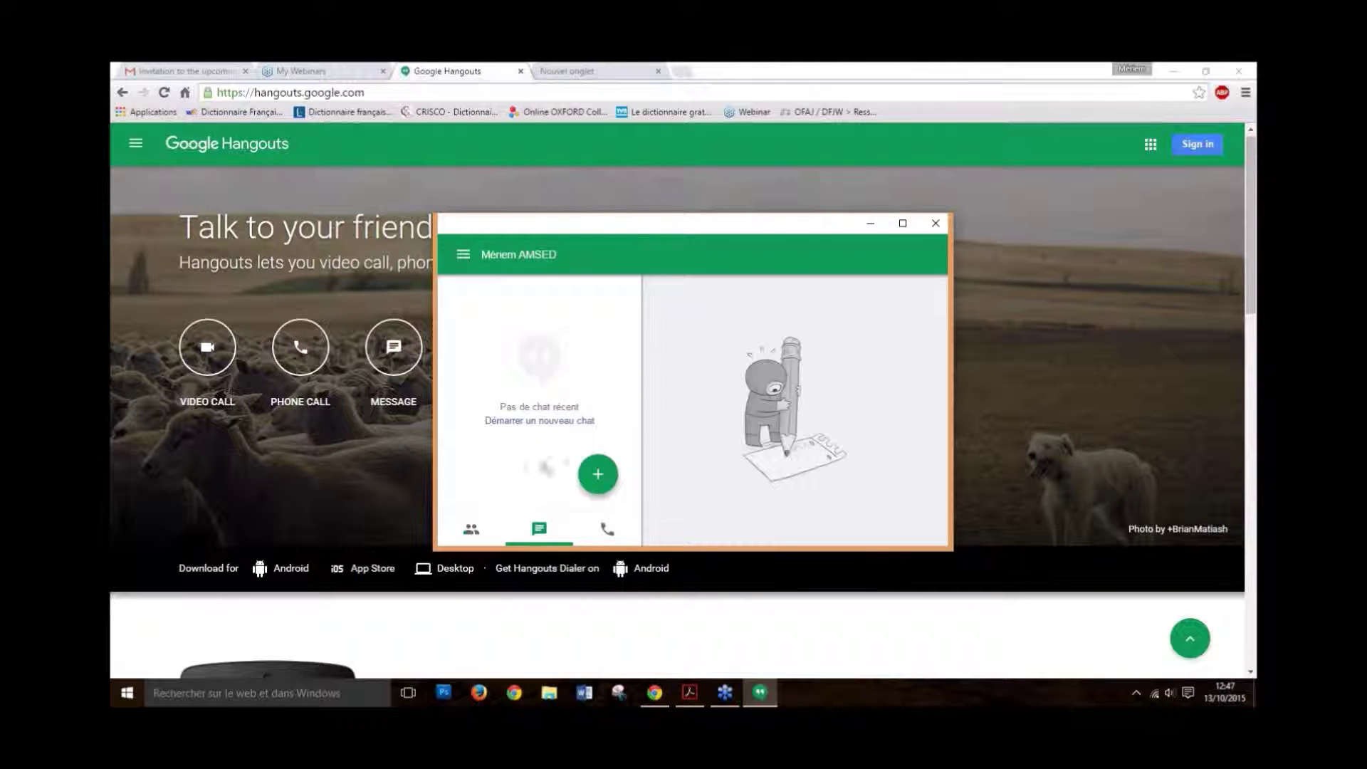
{"action": "left_click", "coordinate": [607, 531]}
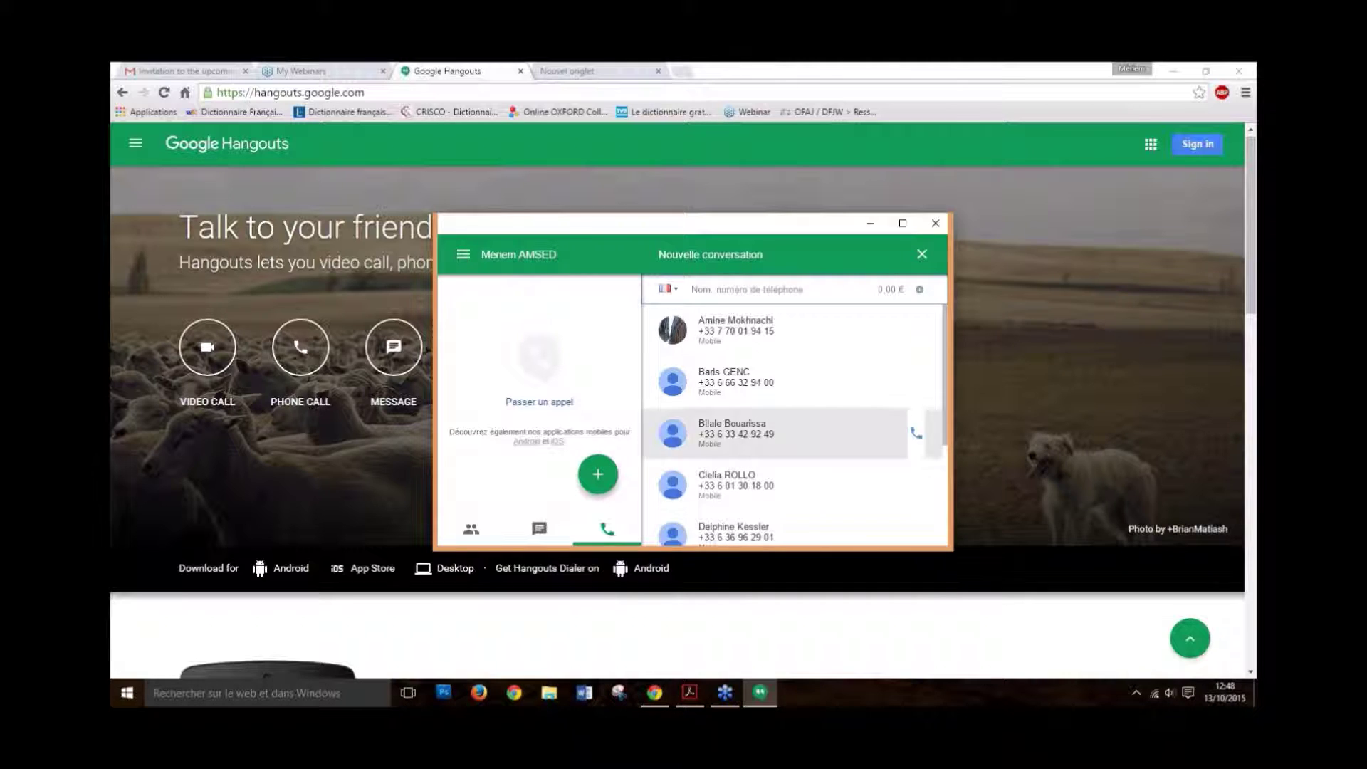
{"action": "left_click", "coordinate": [539, 529]}
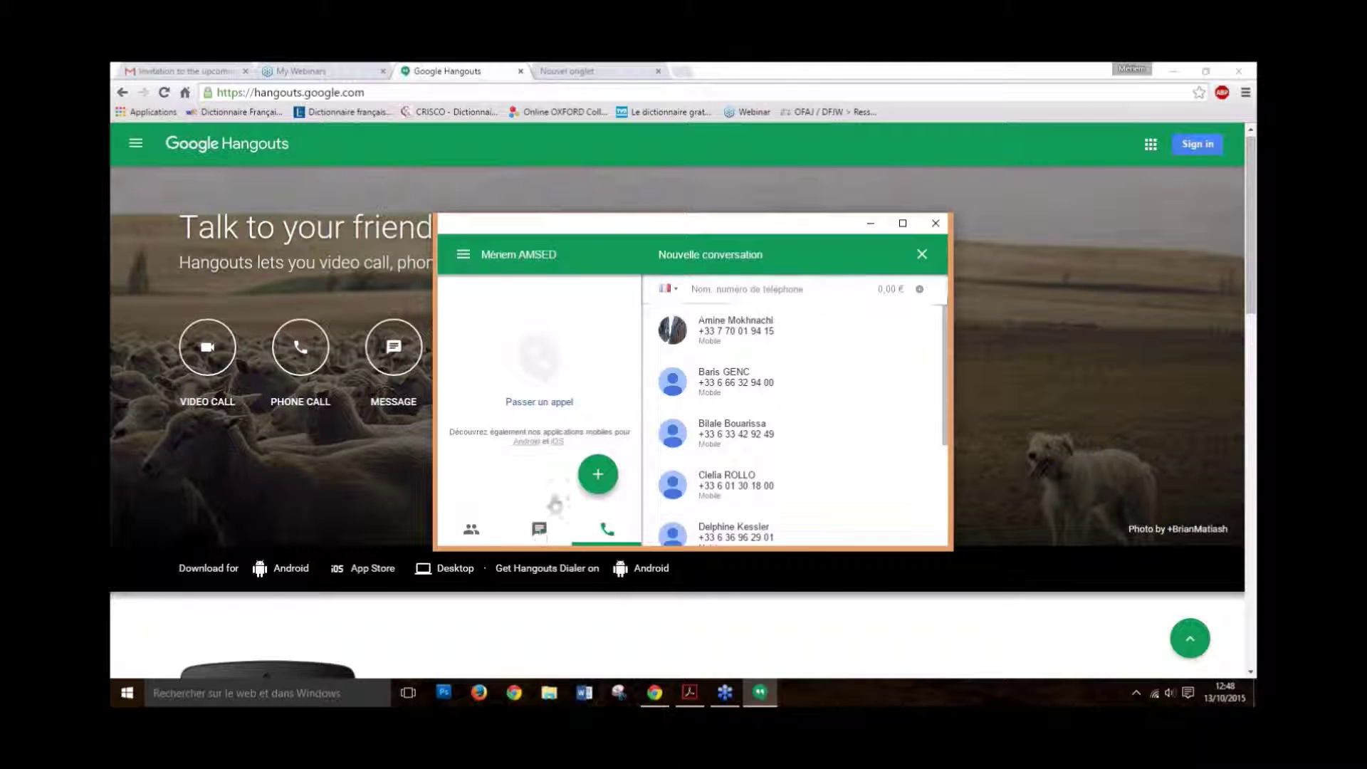
Step: View the new conversation, contacts and phone calls sections of the Hangouts application, and close its window
{"action": "left_click", "coordinate": [603, 480]}
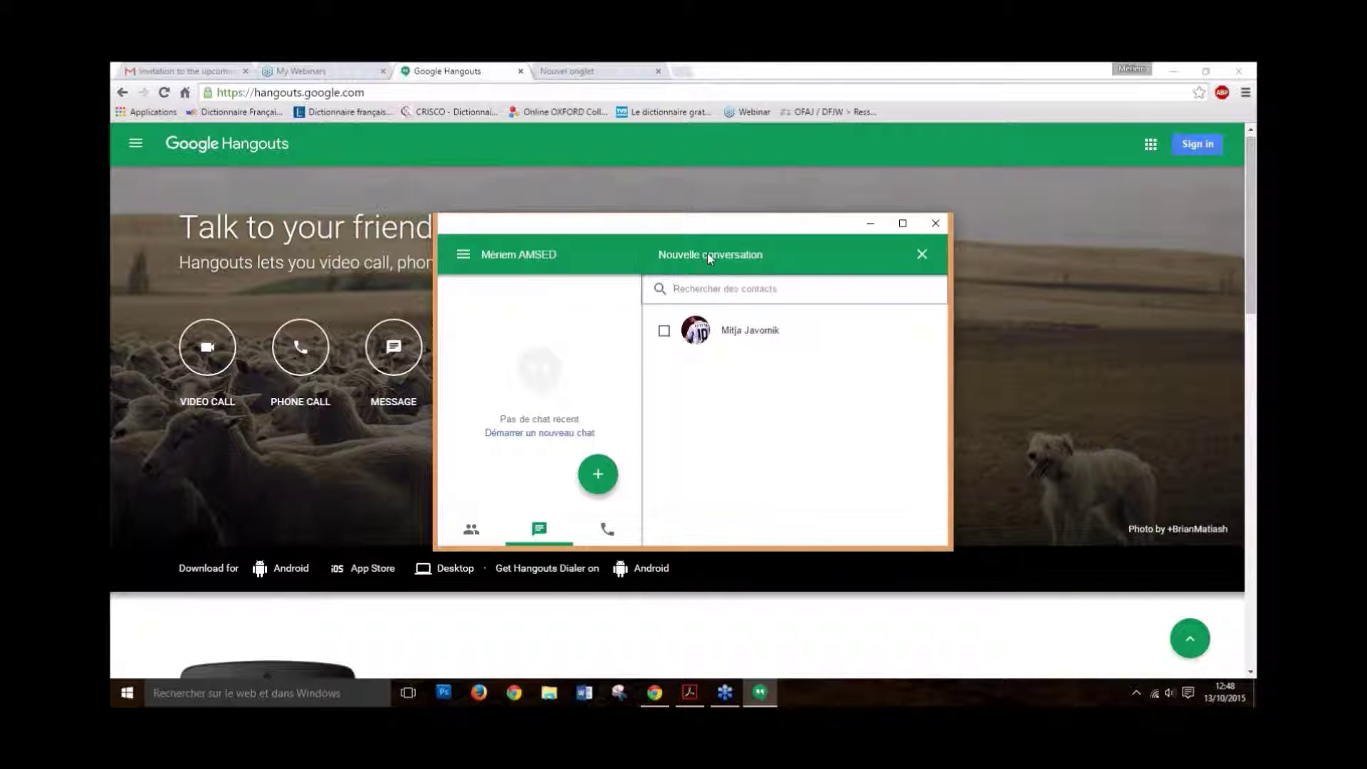
{"action": "left_click", "coordinate": [469, 532]}
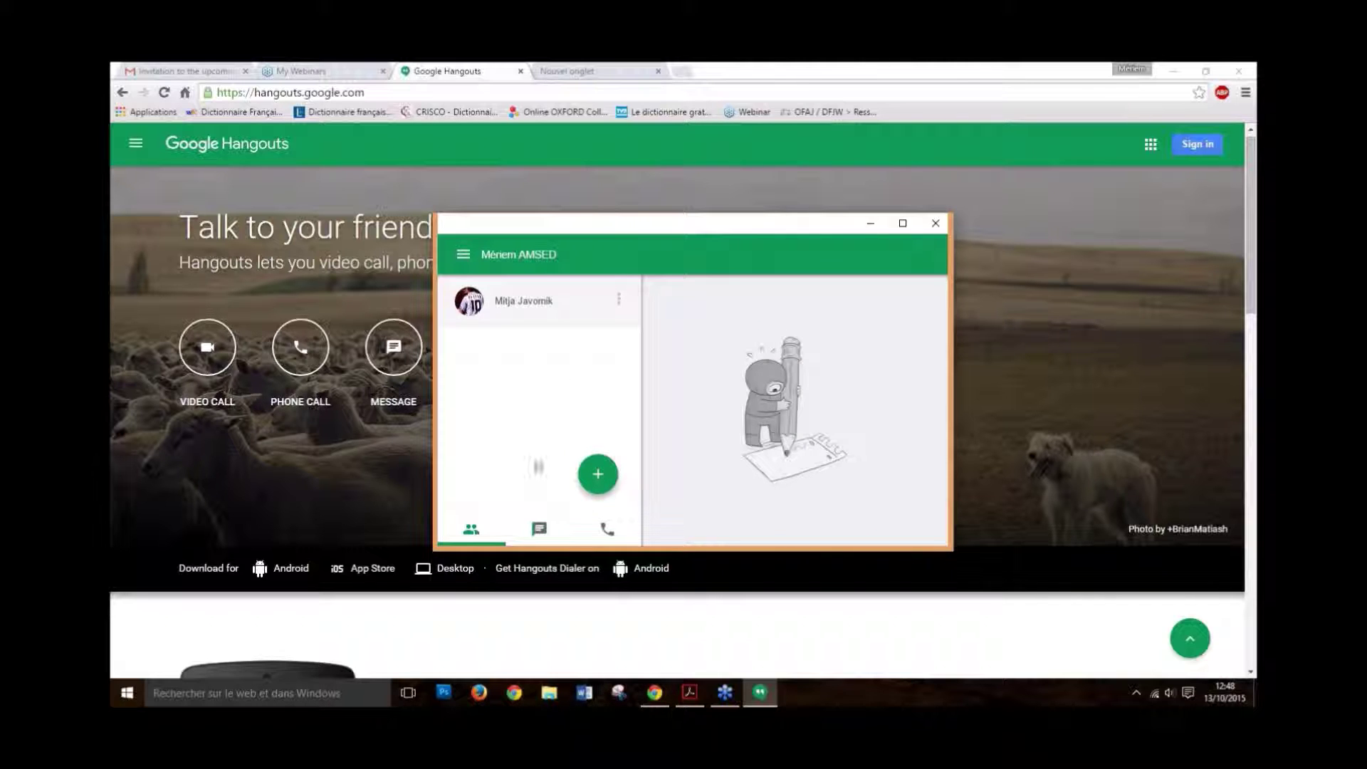
{"action": "left_click", "coordinate": [607, 529]}
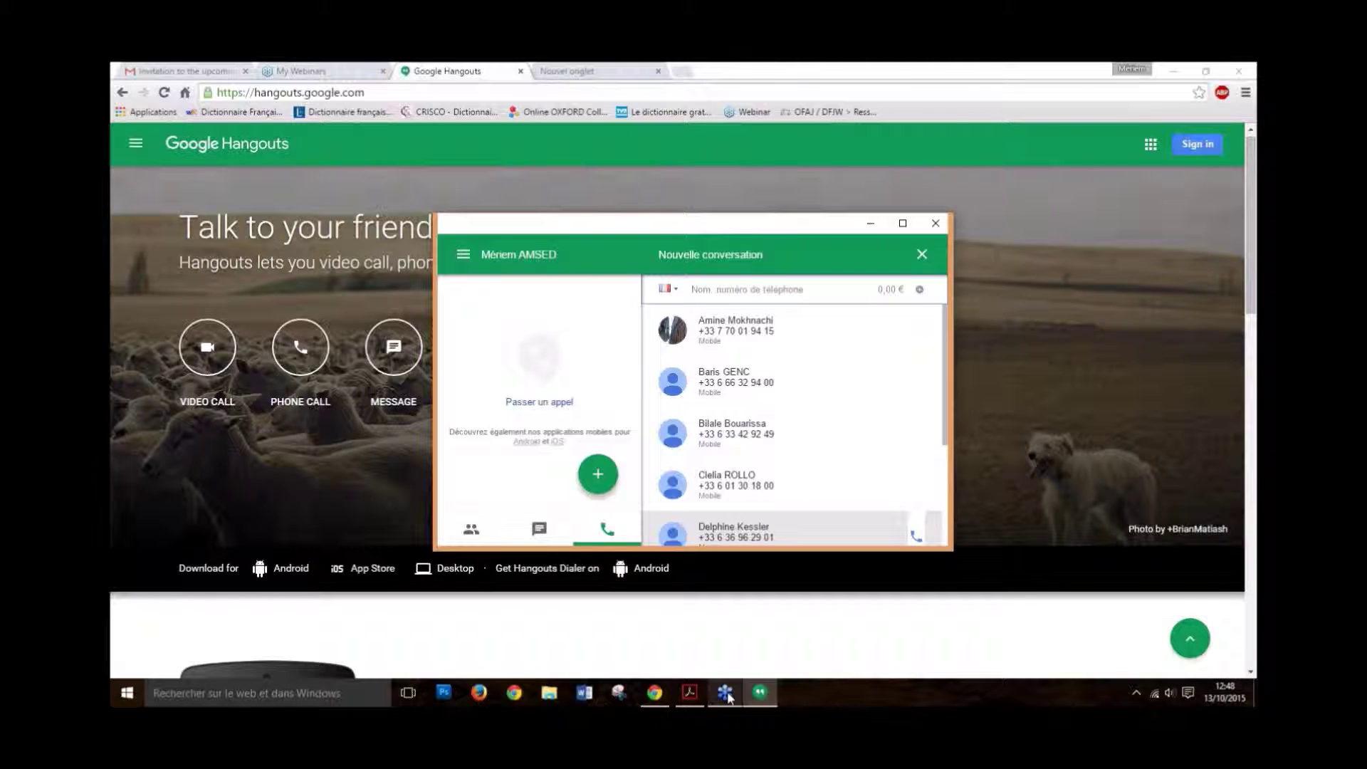
{"action": "mouse_move", "coordinate": [725, 692]}
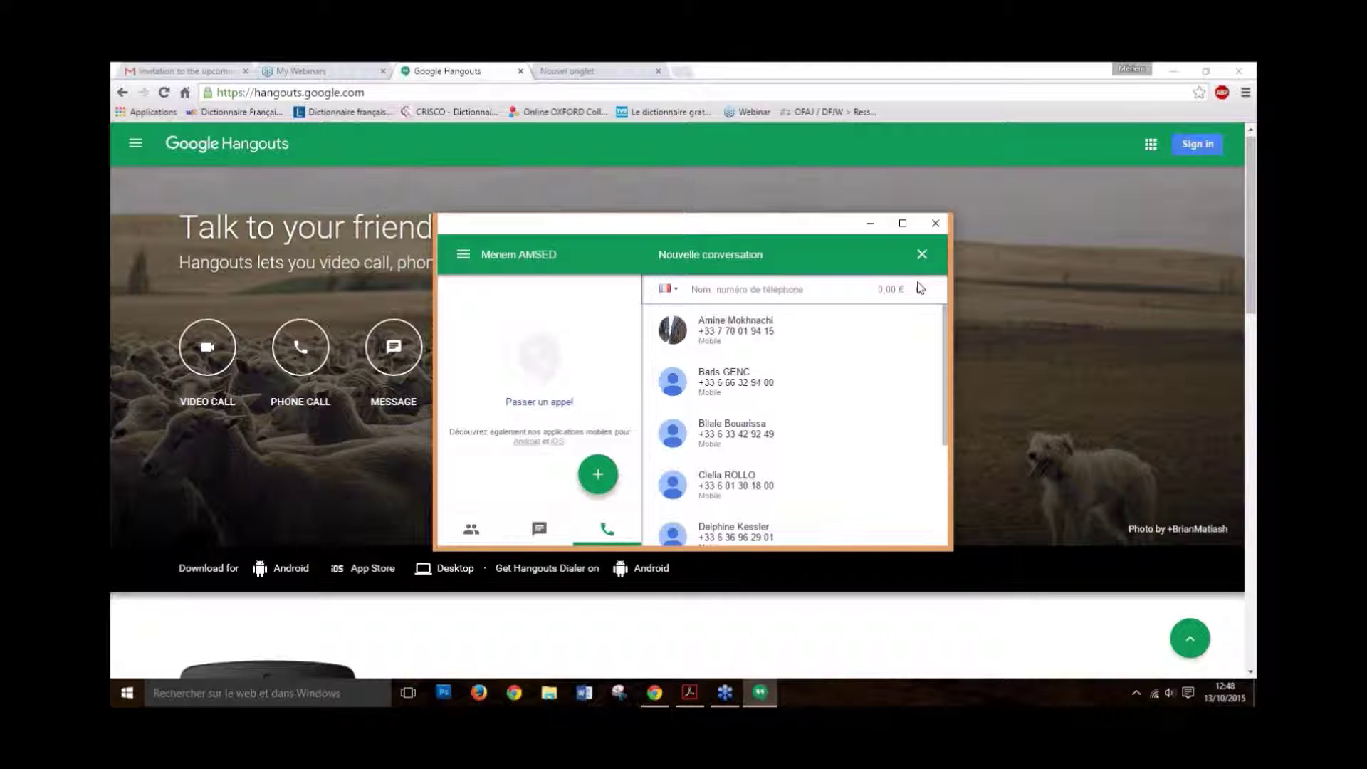
{"action": "left_click", "coordinate": [940, 227]}
{"action": "left_click", "coordinate": [940, 227]}
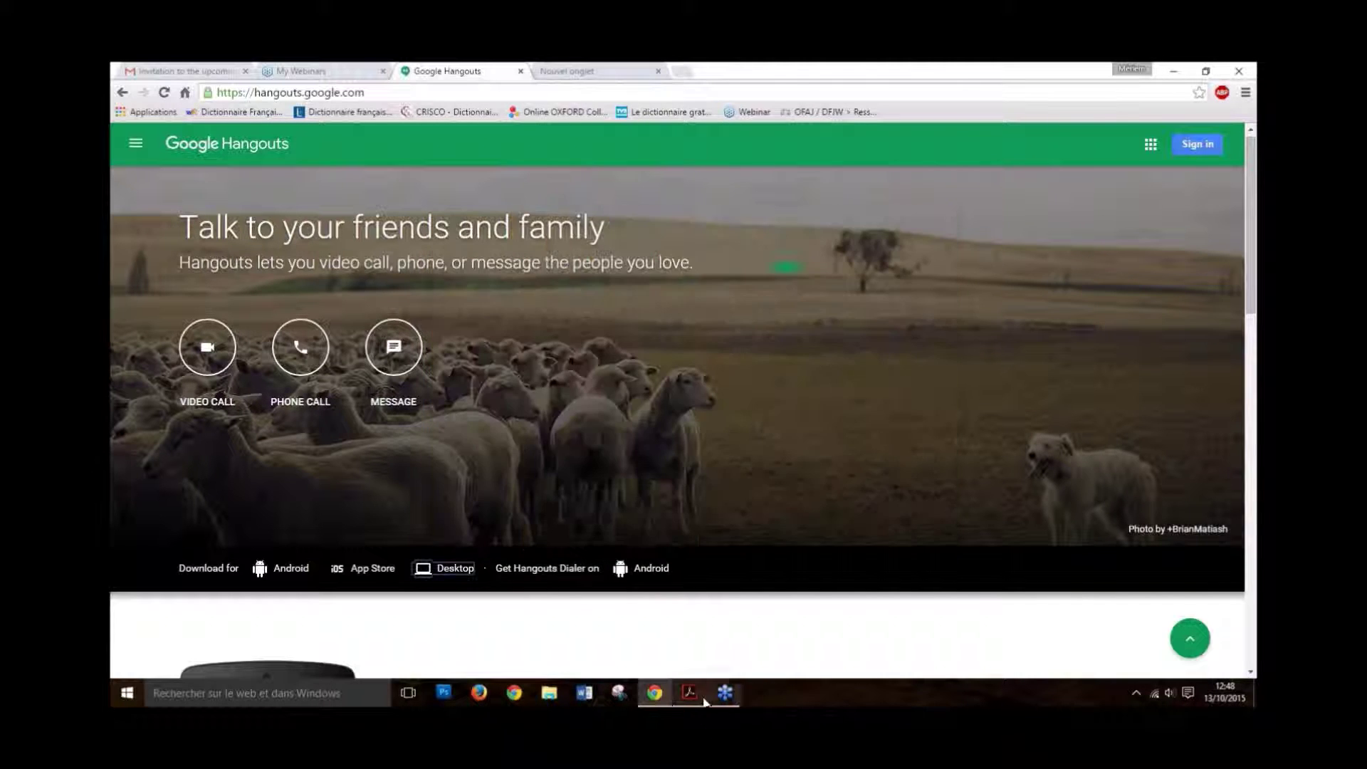
Step: Switch to the Google Tools PDF in Acrobat Reader, read the rest of its Google Hangout instructions, and minimize it to return to Chrome
{"action": "mouse_move", "coordinate": [689, 695]}
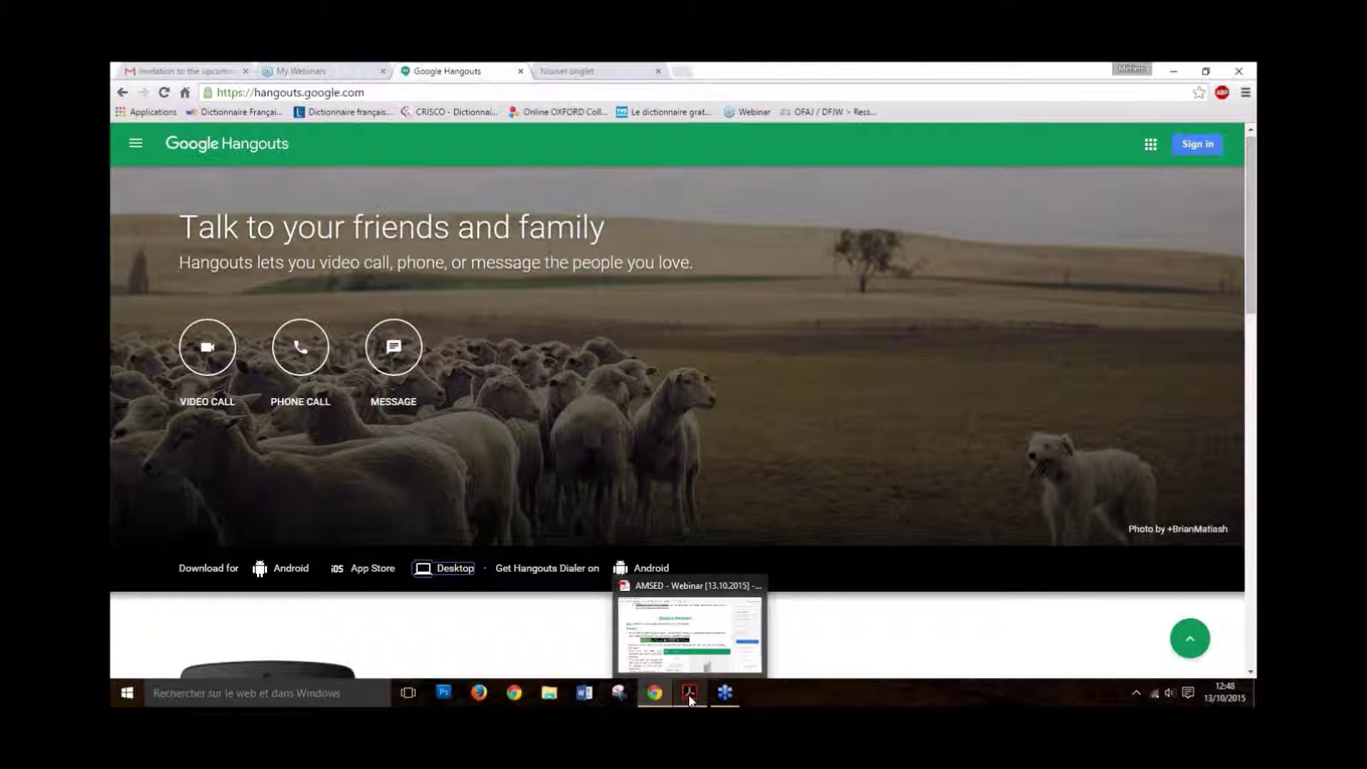
{"action": "left_click", "coordinate": [741, 655]}
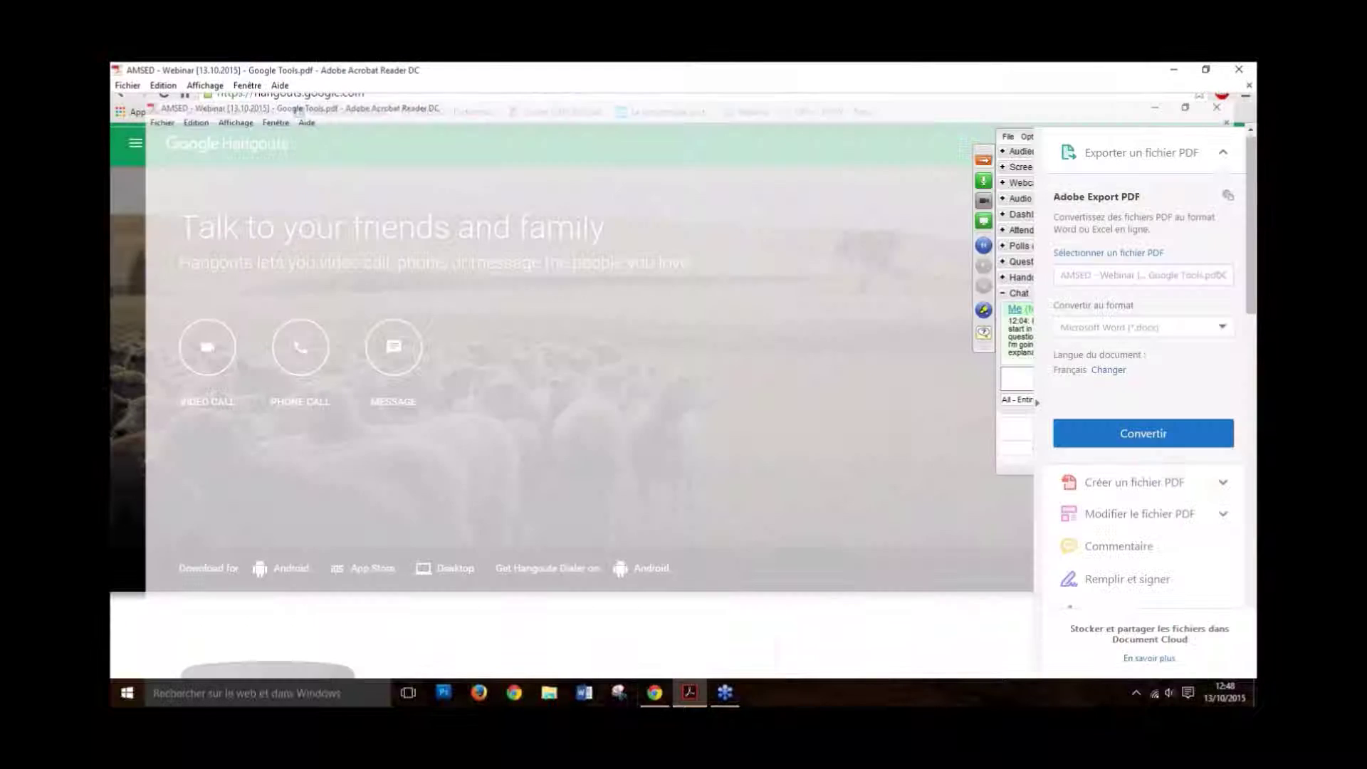
{"action": "scroll", "coordinate": [624, 432], "scroll_direction": "down", "scroll_amount": 5}
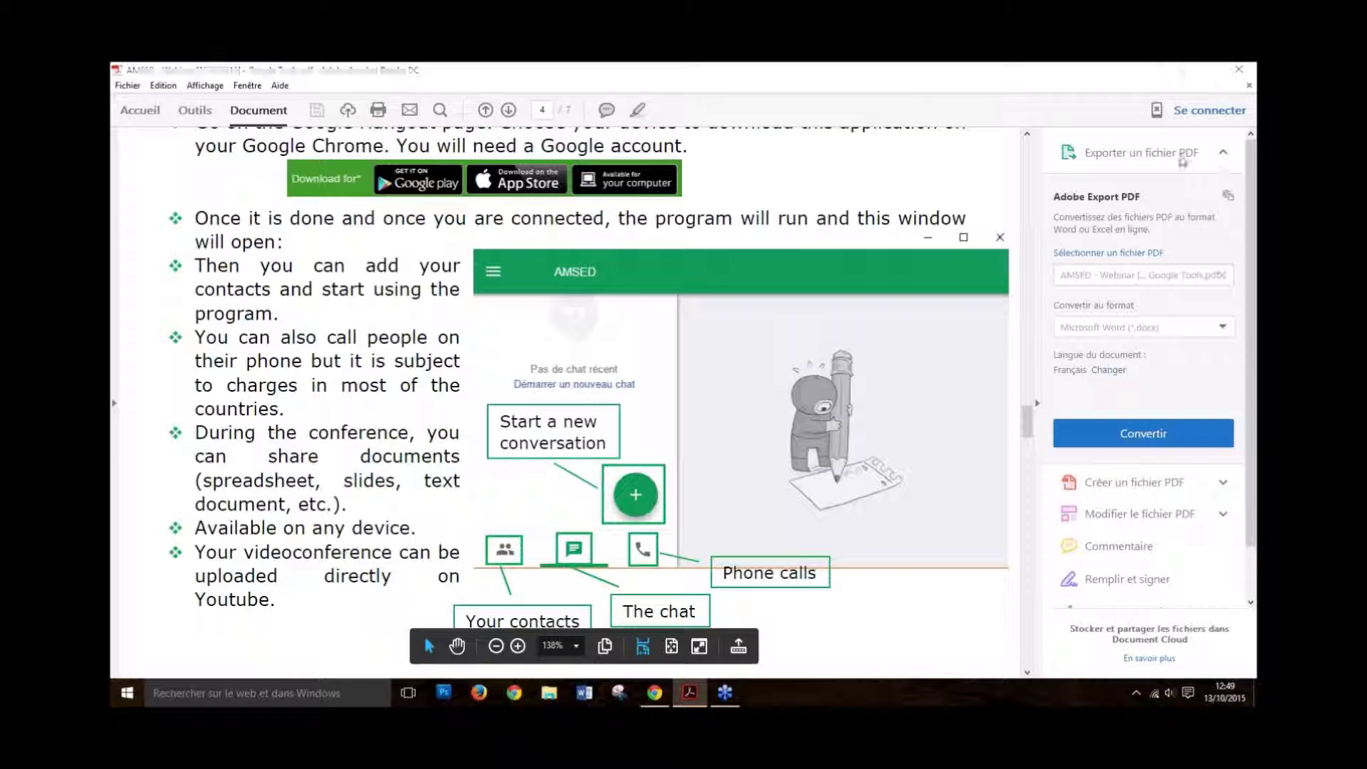
{"action": "left_click", "coordinate": [1175, 71]}
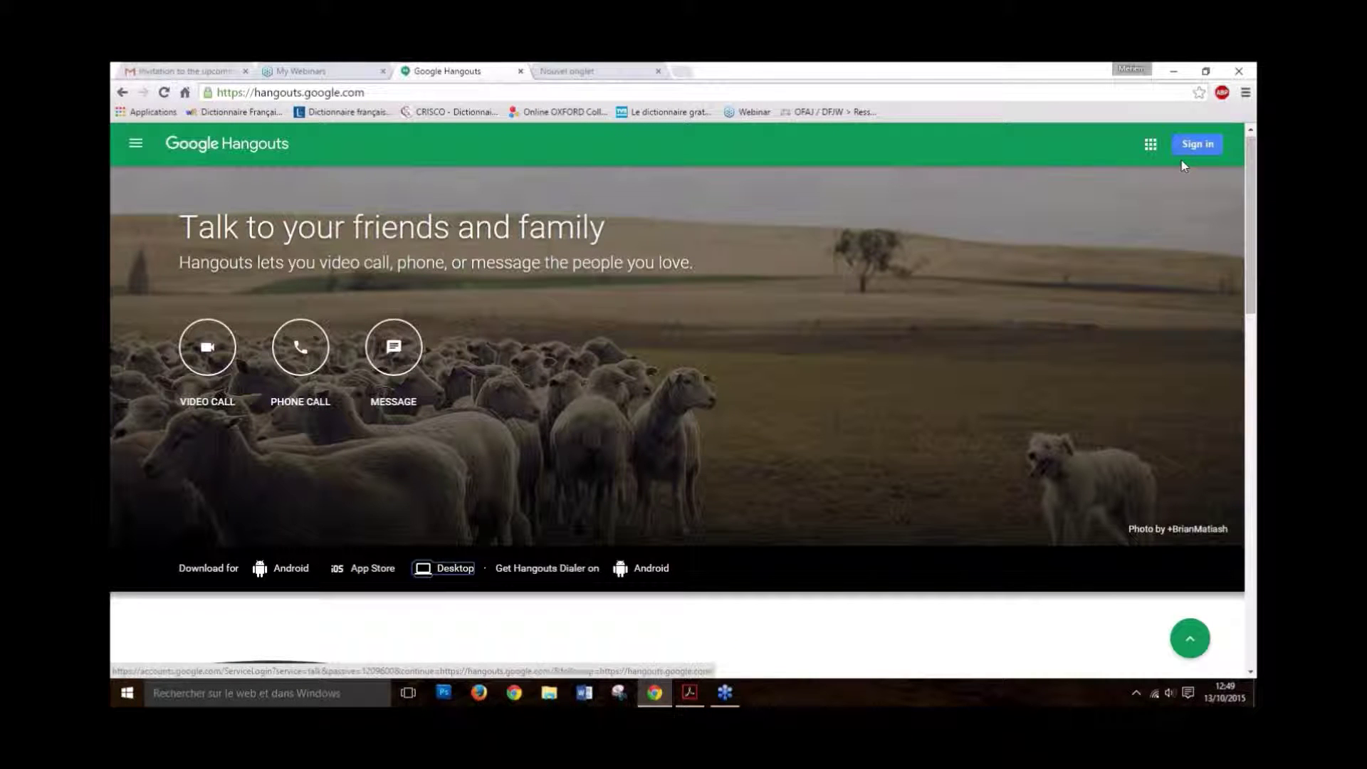